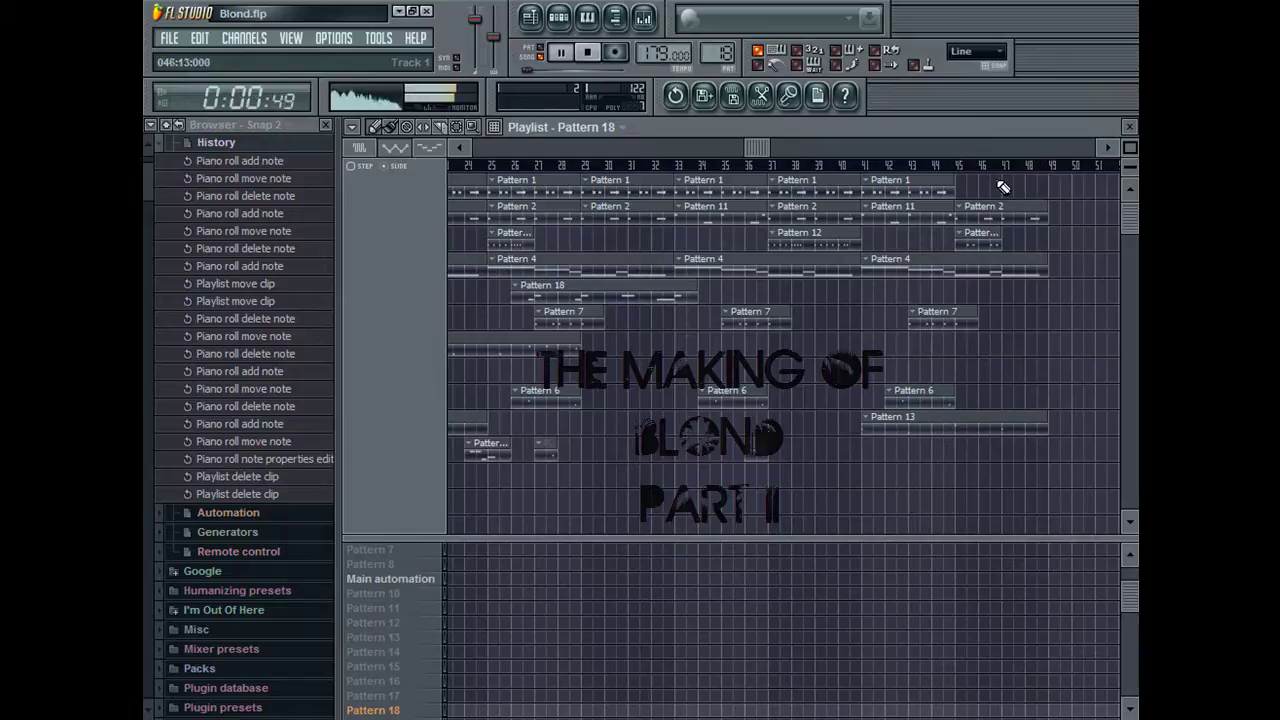
Step: Undo the Pattern 1 clip deletion at bar 45 and open Pattern 5 from its clip earlier in the playlist
{"action": "key", "text": "ctrl+z"}
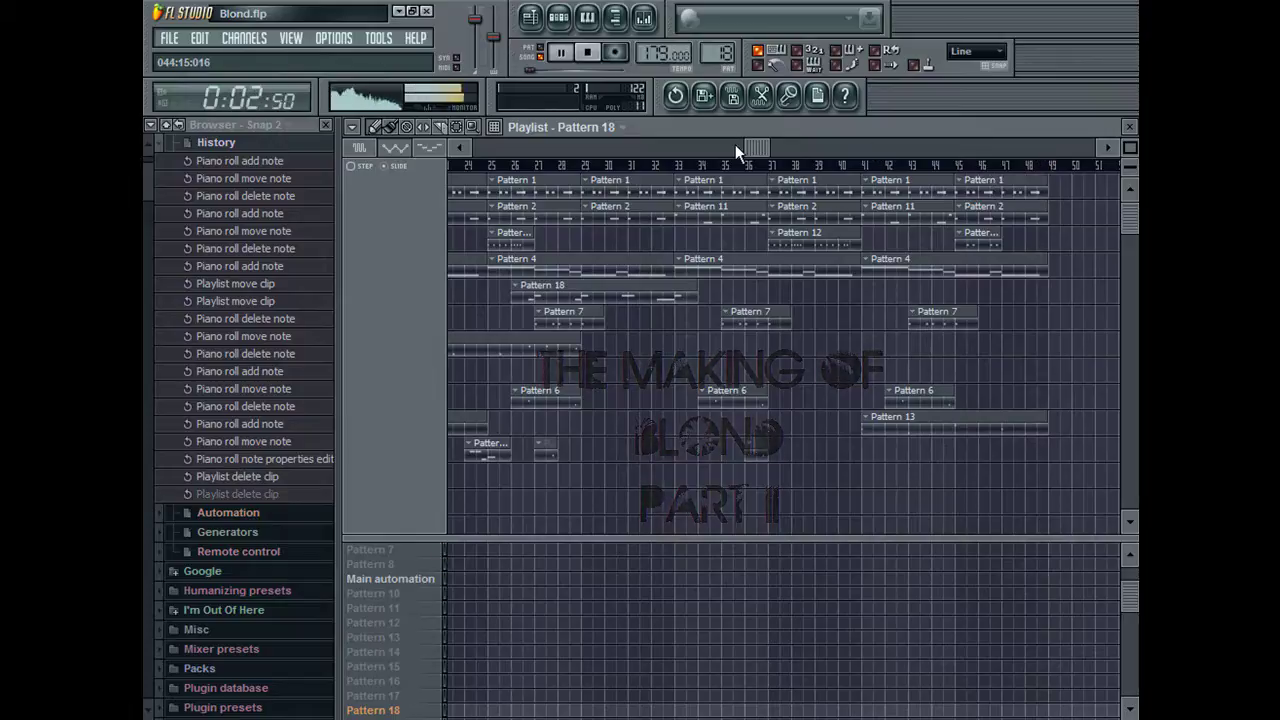
{"action": "left_click_drag", "start_coordinate": [748, 142], "coordinate": [473, 162]}
{"action": "left_click", "coordinate": [566, 291]}
{"action": "double_click", "coordinate": [566, 291]}
{"action": "left_click", "coordinate": [1129, 127]}
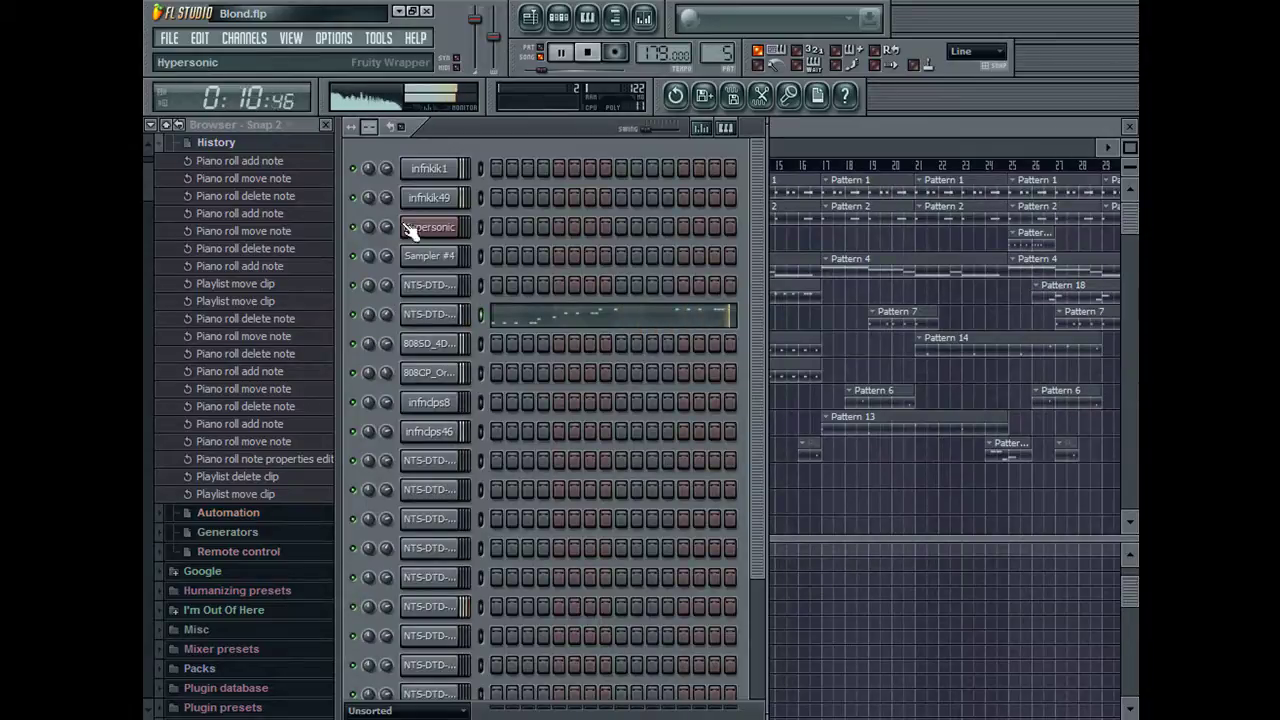
Step: Browse the 9th Wonder Production drum samples and open the Kicks folder in place of the Hi-Hats folder
{"action": "left_click", "coordinate": [218, 143]}
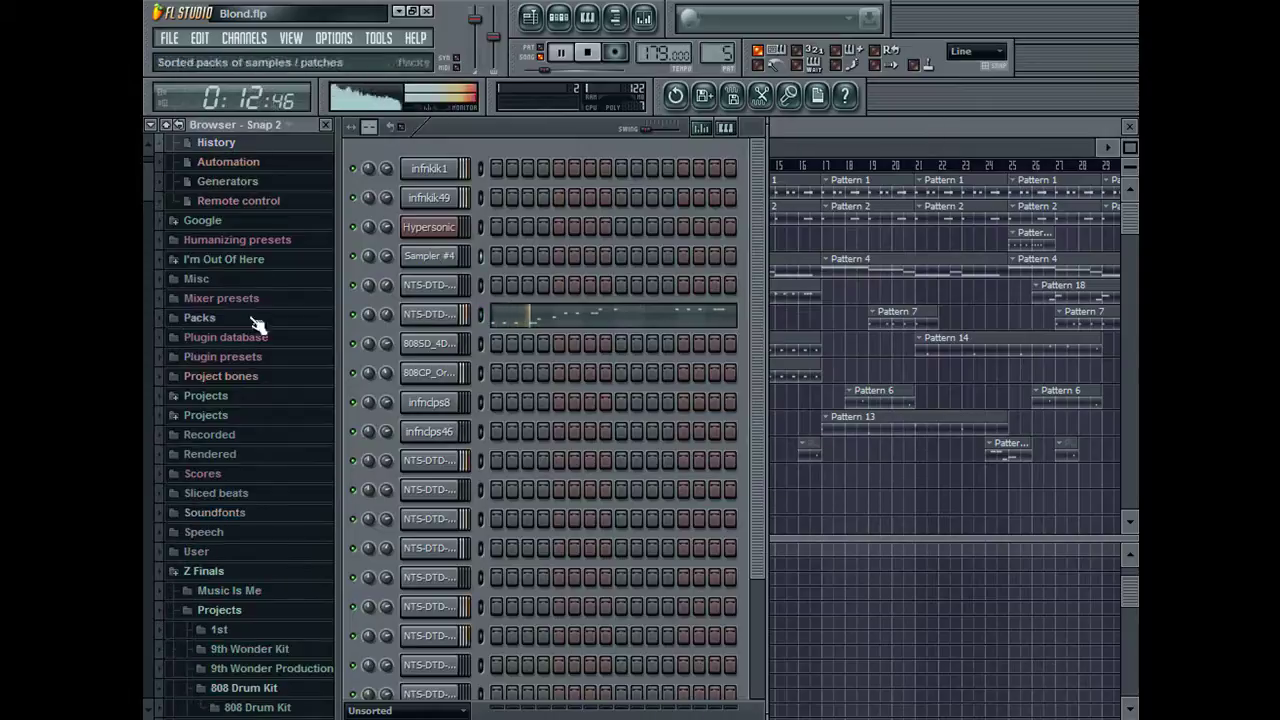
{"action": "left_click", "coordinate": [270, 667]}
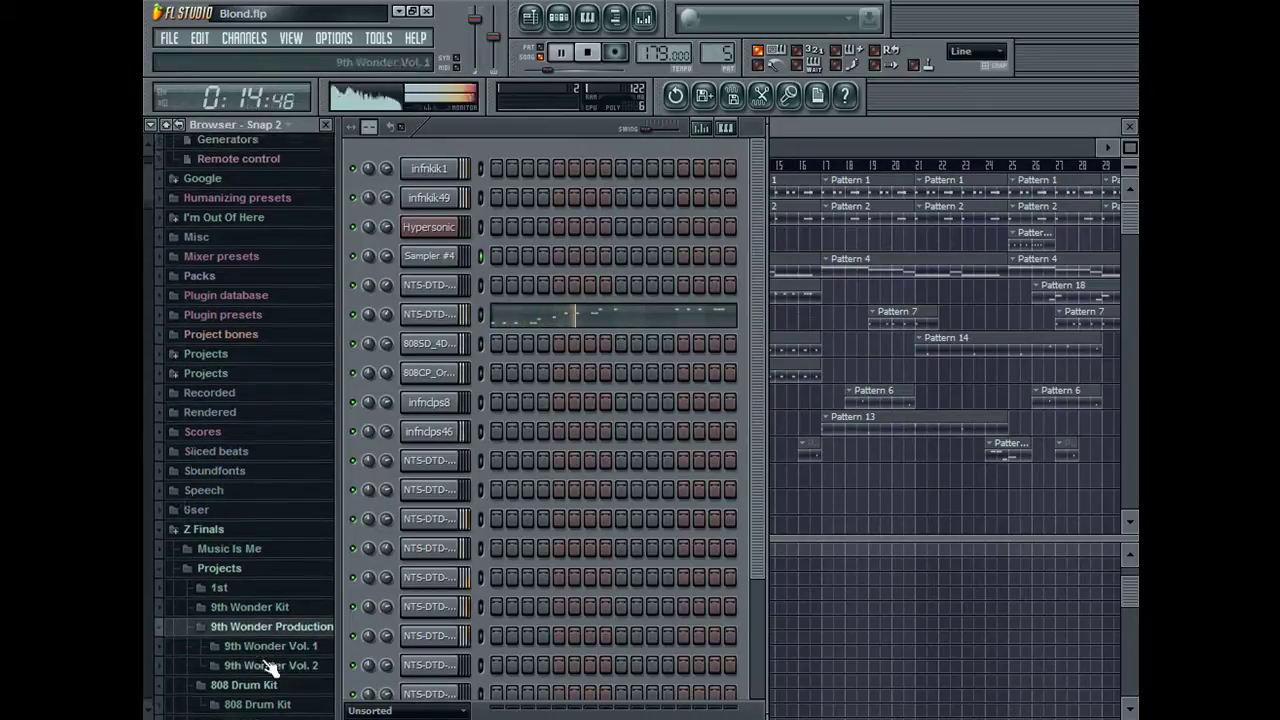
{"action": "left_click", "coordinate": [275, 660]}
{"action": "left_click", "coordinate": [270, 631]}
{"action": "scroll", "coordinate": [258, 214], "scroll_direction": "down", "scroll_amount": 4}
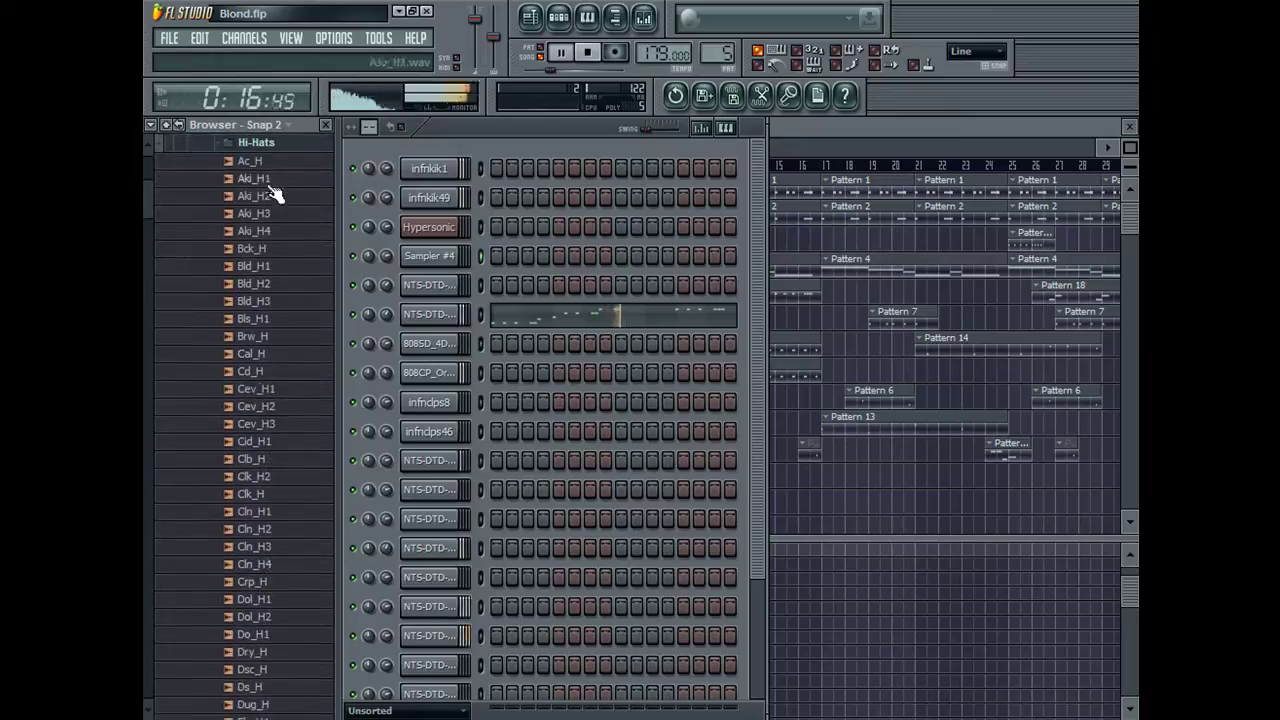
{"action": "left_click", "coordinate": [279, 147]}
{"action": "left_click", "coordinate": [270, 165]}
Step: Audition kick samples from Bck_K1 through Bzz_K1 and load Bub_K into the Sampler #4 channel
{"action": "left_click", "coordinate": [266, 249]}
{"action": "left_click", "coordinate": [272, 301]}
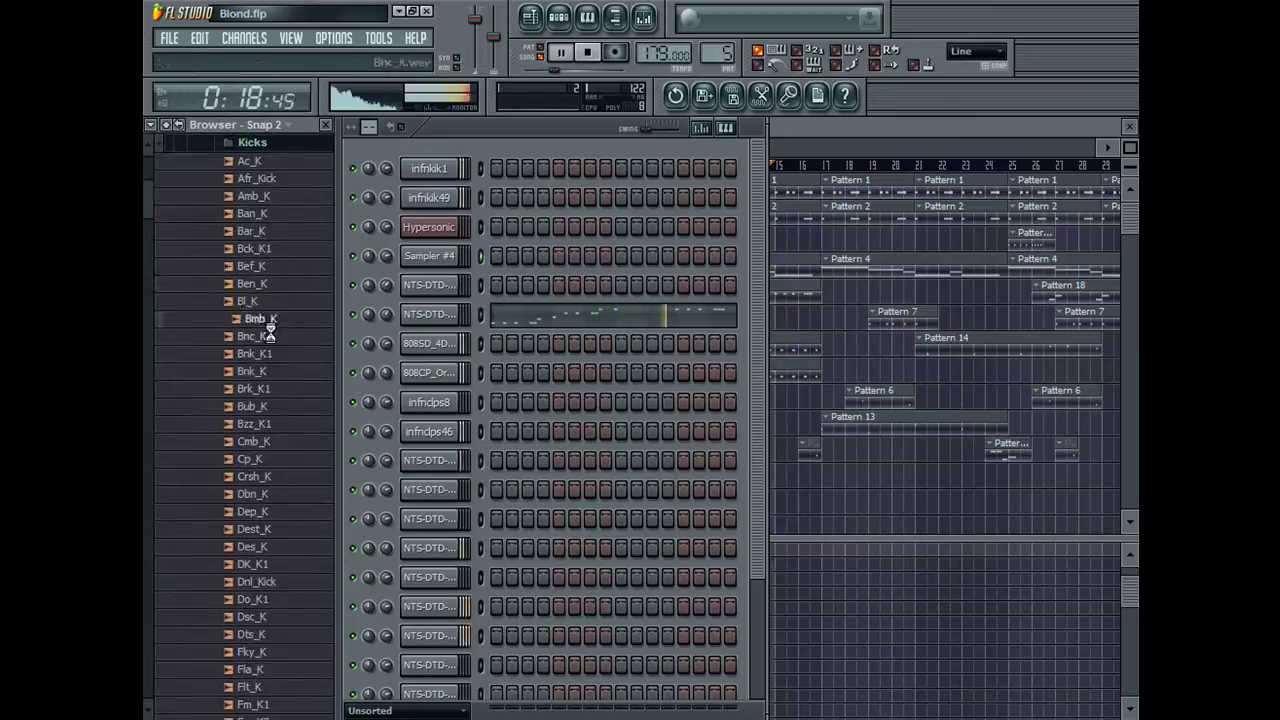
{"action": "left_click", "coordinate": [272, 318]}
{"action": "left_click", "coordinate": [274, 337]}
{"action": "left_click", "coordinate": [278, 354]}
{"action": "left_click", "coordinate": [285, 389]}
{"action": "left_click", "coordinate": [286, 428]}
{"action": "left_click", "coordinate": [282, 408]}
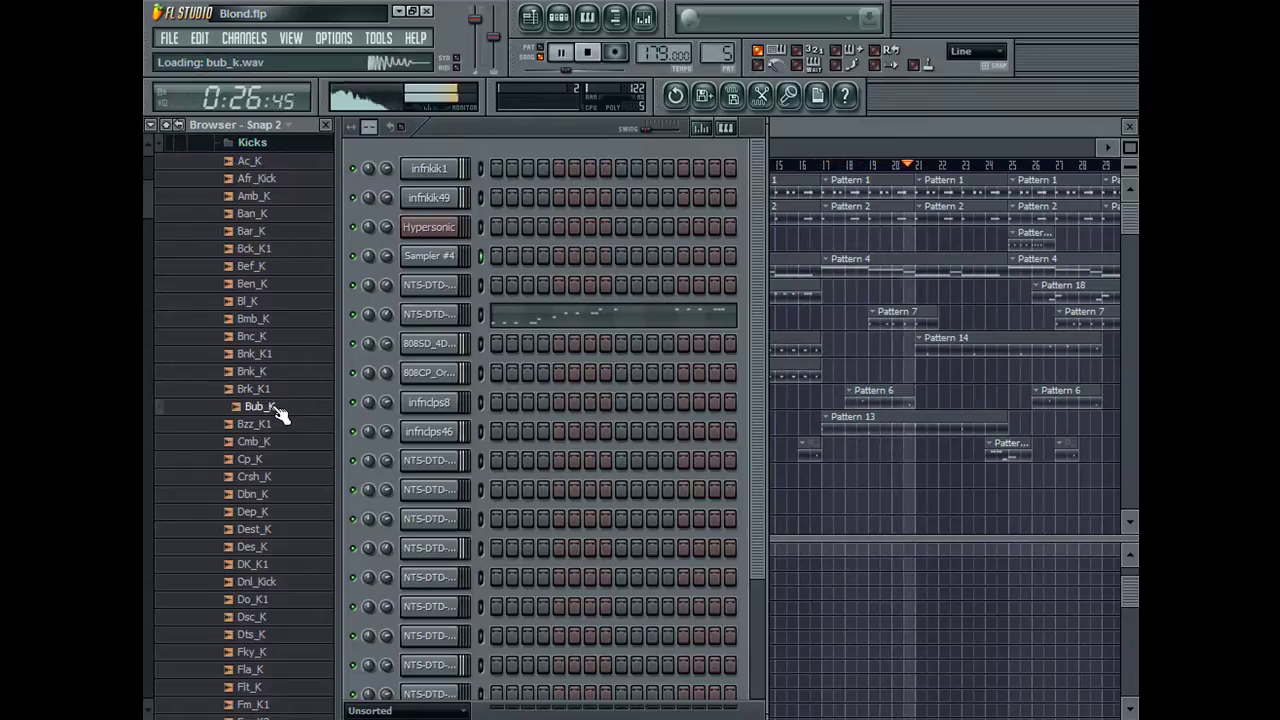
{"action": "left_click_drag", "start_coordinate": [437, 281], "coordinate": [430, 256]}
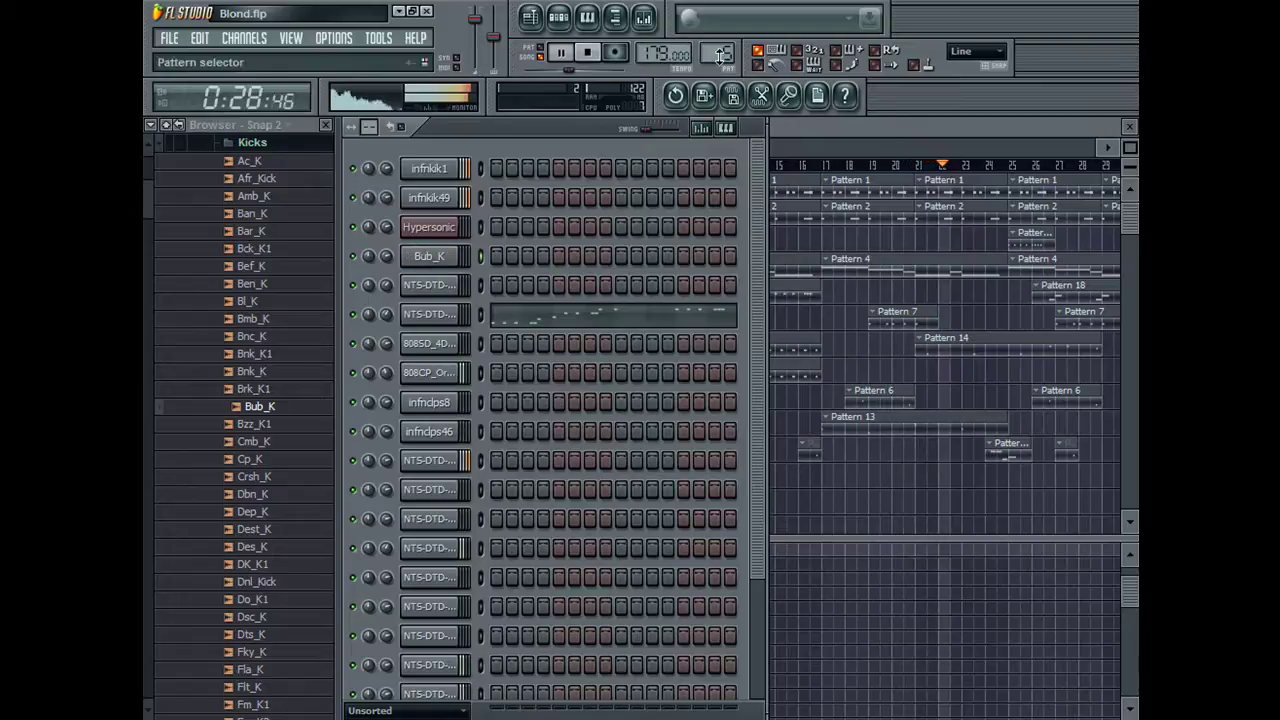
Step: Copy the infnkik49 notes of Pattern 1 into the Bub_K channel and adjust Bub_K's volume
{"action": "double_click", "coordinate": [431, 203]}
{"action": "key", "text": "ctrl+c"}
{"action": "left_click", "coordinate": [436, 257]}
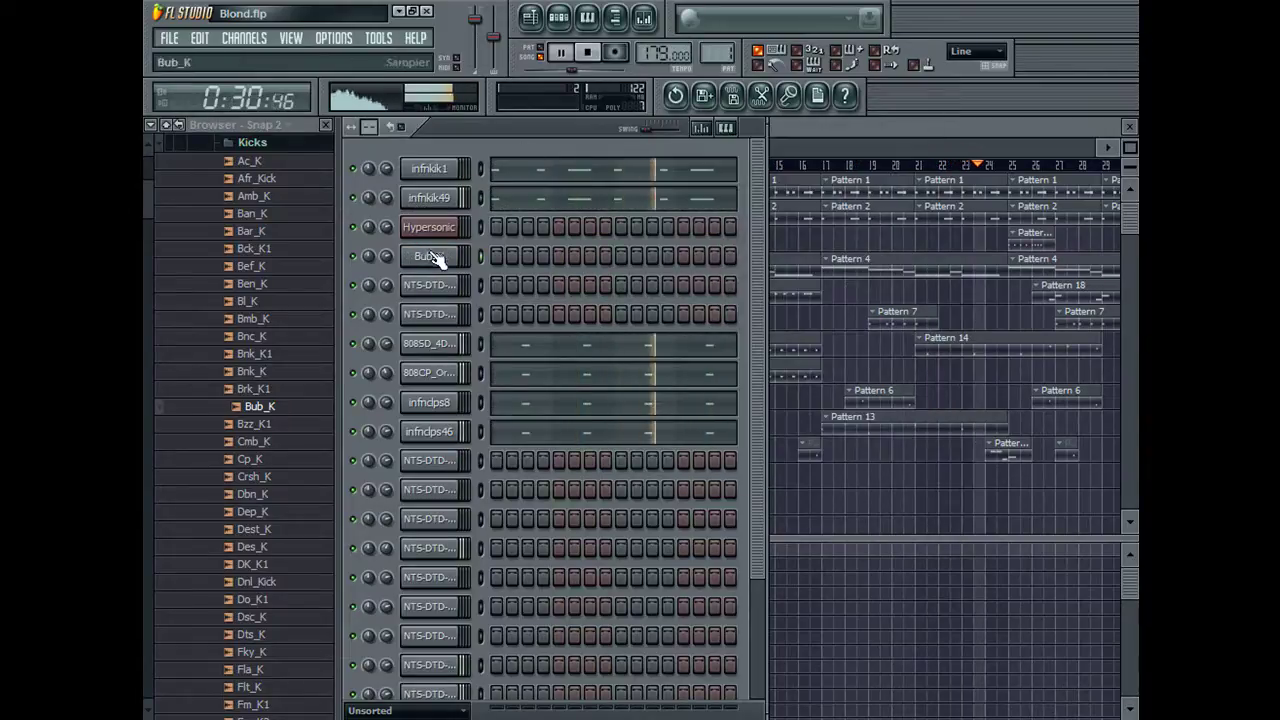
{"action": "left_click", "coordinate": [436, 257]}
{"action": "key", "text": "ctrl+v"}
{"action": "key", "text": "alt+c"}
{"action": "left_click_drag", "start_coordinate": [386, 281], "coordinate": [386, 264]}
Step: Add Brk_K1 as a new channel with the copied kick notes, and set the Bub_K volume to 67%
{"action": "left_click", "coordinate": [293, 388]}
{"action": "right_click", "coordinate": [288, 392]}
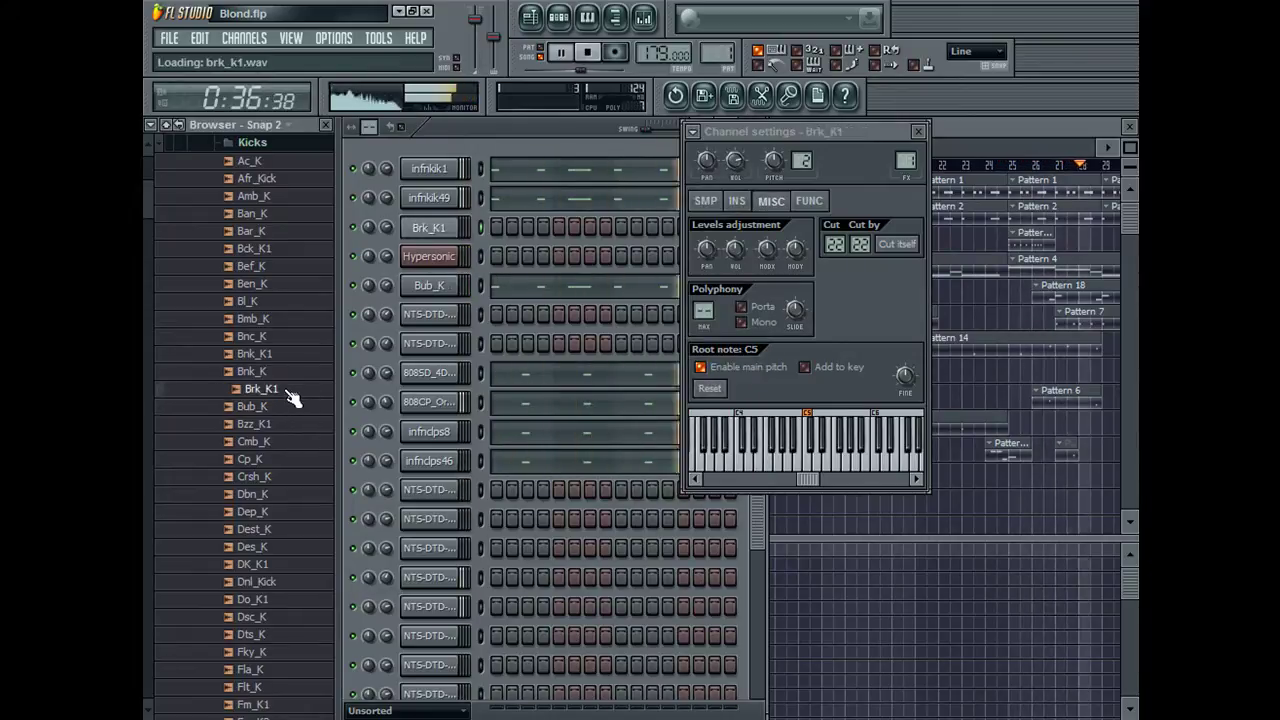
{"action": "left_click", "coordinate": [919, 132]}
{"action": "left_click", "coordinate": [456, 285]}
{"action": "left_click", "coordinate": [456, 285]}
{"action": "key", "text": "ctrl+v"}
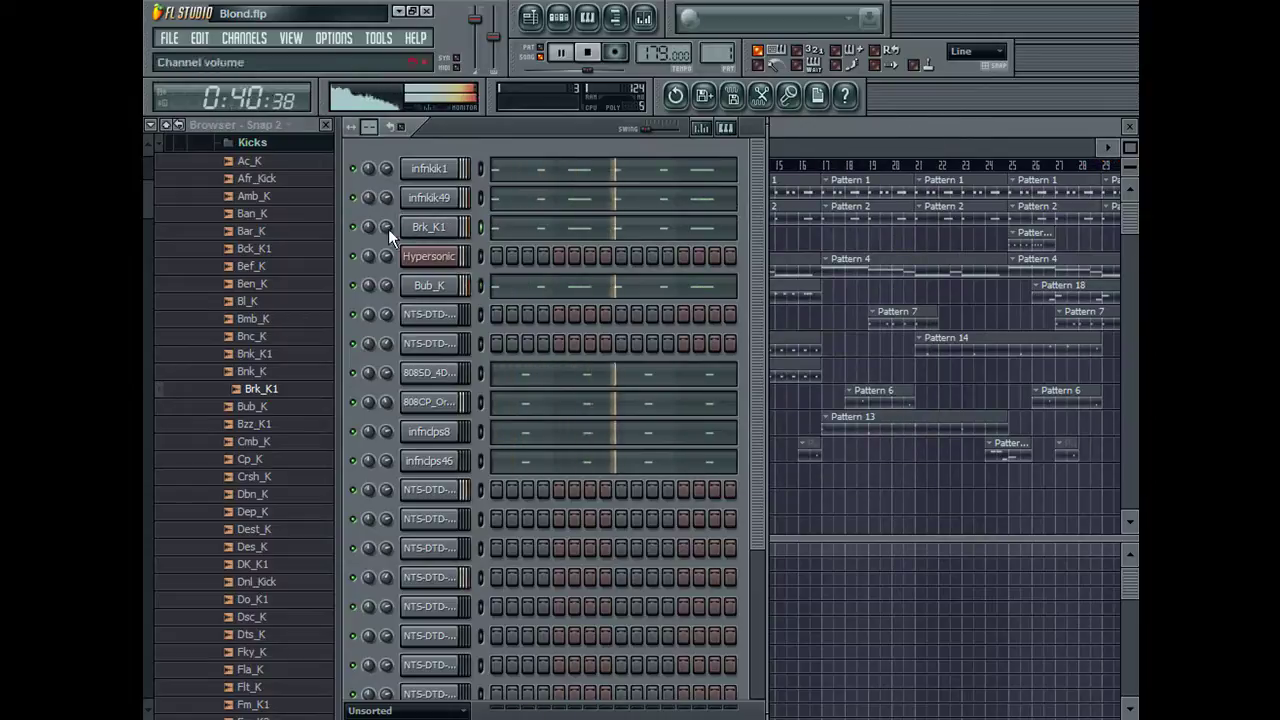
{"action": "left_click_drag", "start_coordinate": [387, 285], "coordinate": [387, 296]}
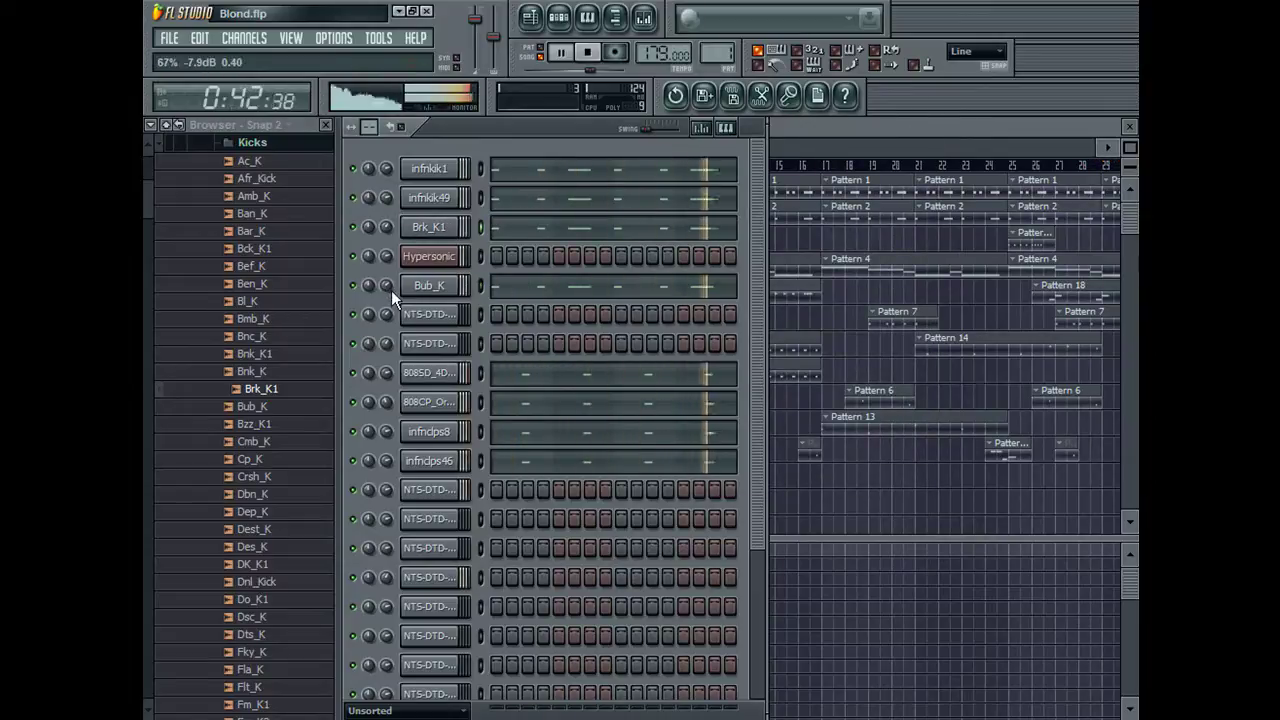
Step: Make Pattern 19 the current pattern in the playlist and move song playback back to an earlier position
{"action": "left_click_drag", "start_coordinate": [717, 54], "coordinate": [724, 25]}
{"action": "left_click_drag", "start_coordinate": [753, 160], "coordinate": [762, 82]}
{"action": "left_click", "coordinate": [815, 127]}
{"action": "left_click_drag", "start_coordinate": [487, 148], "coordinate": [712, 148]}
{"action": "left_click", "coordinate": [557, 70]}
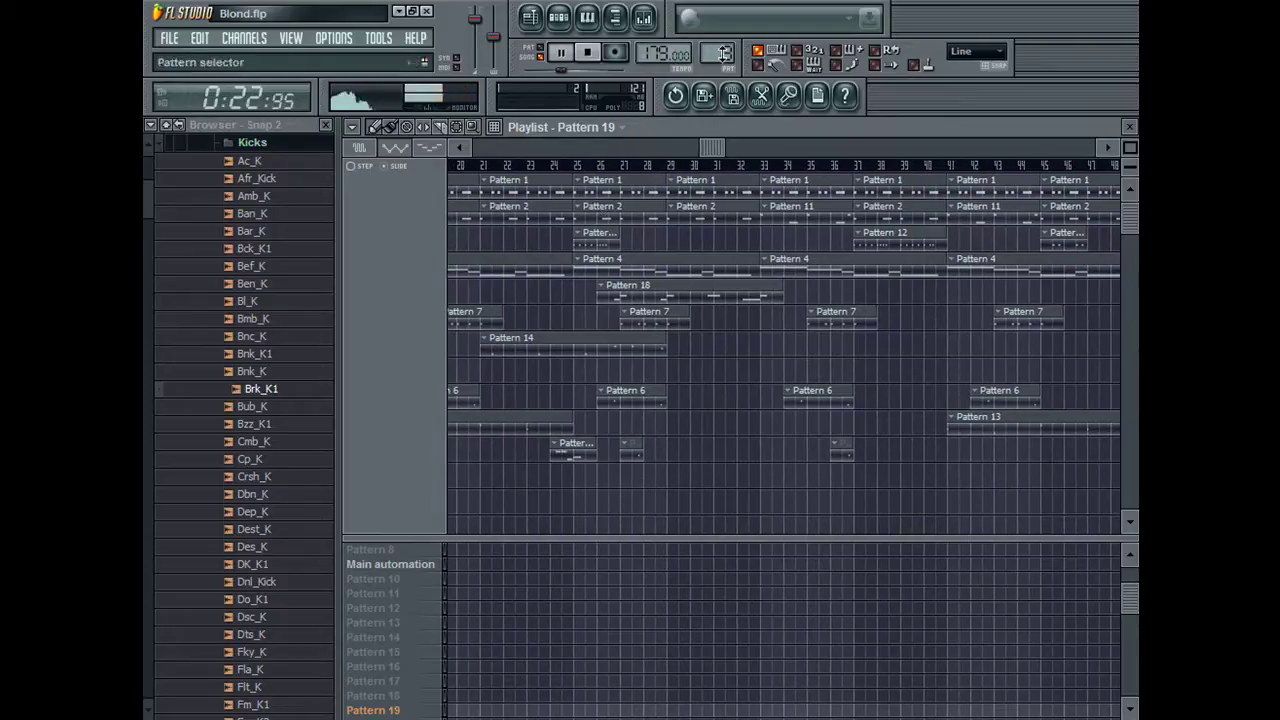
Step: Replace the Pattern 1 clip at bar 25 with Pattern 19 and open its infnkik1 notes in the piano roll
{"action": "double_click", "coordinate": [585, 193]}
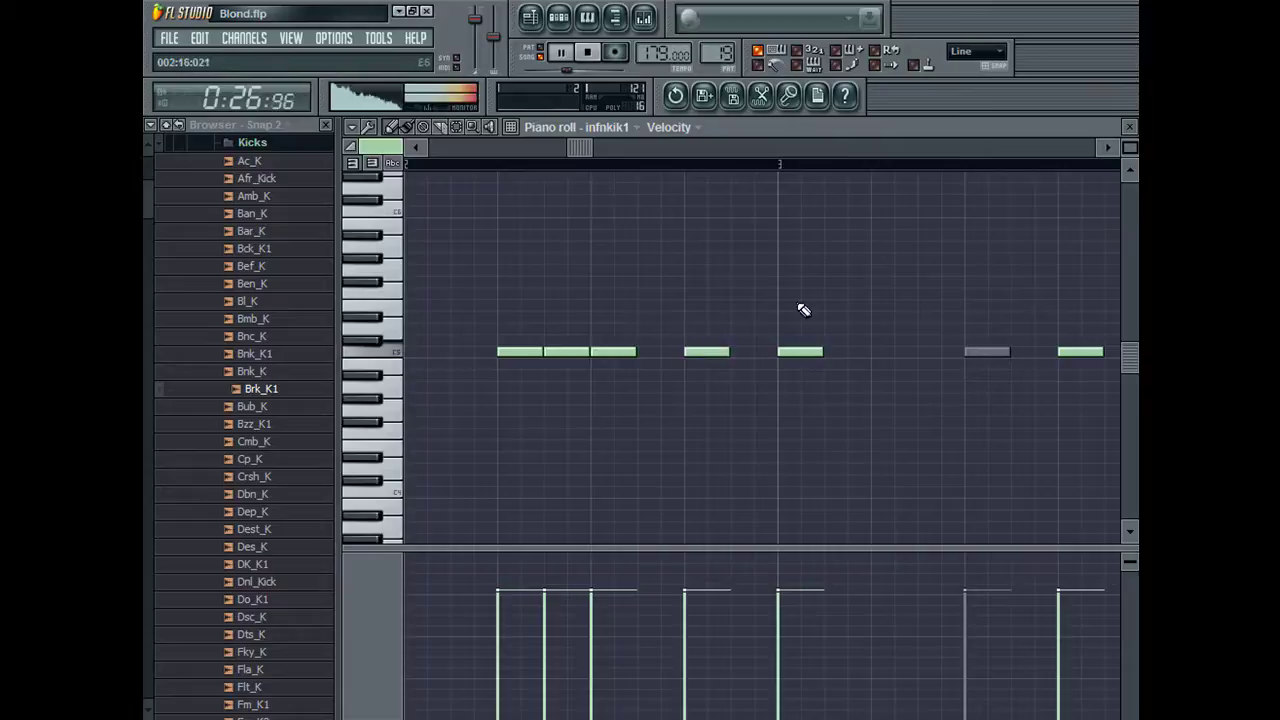
{"action": "left_click_drag", "start_coordinate": [1130, 147], "coordinate": [1124, 178]}
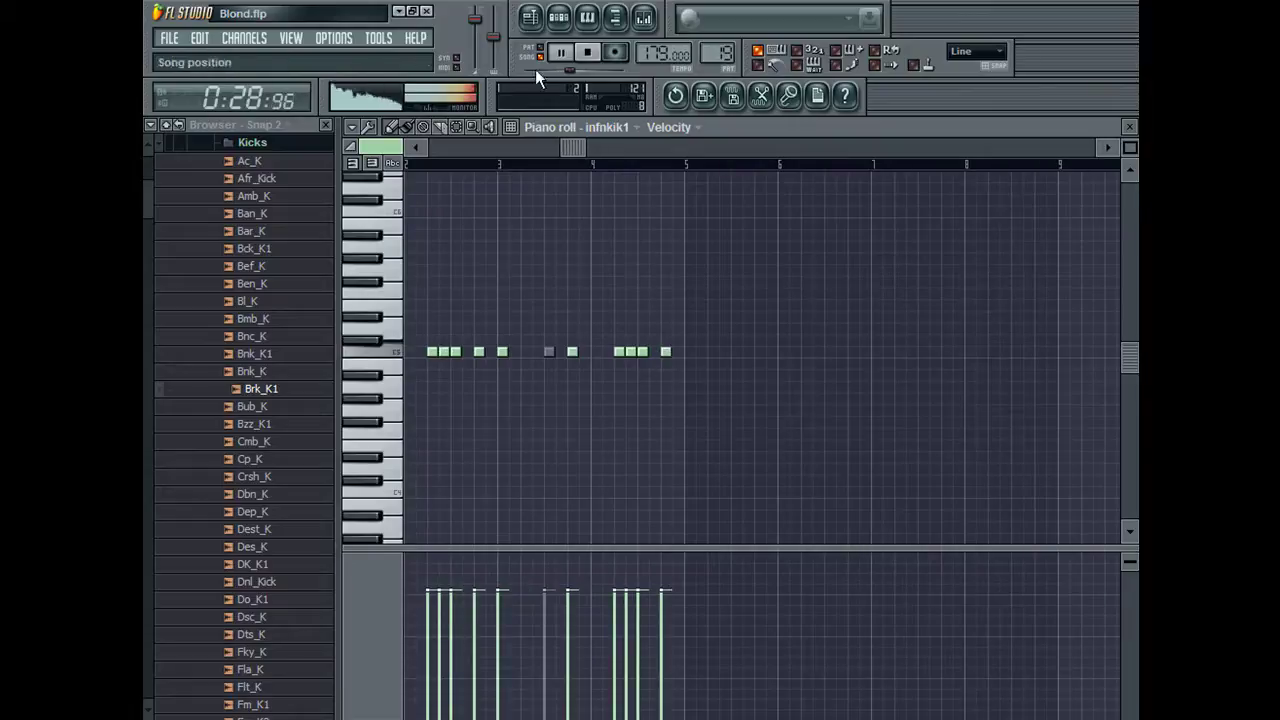
{"action": "left_click", "coordinate": [530, 17]}
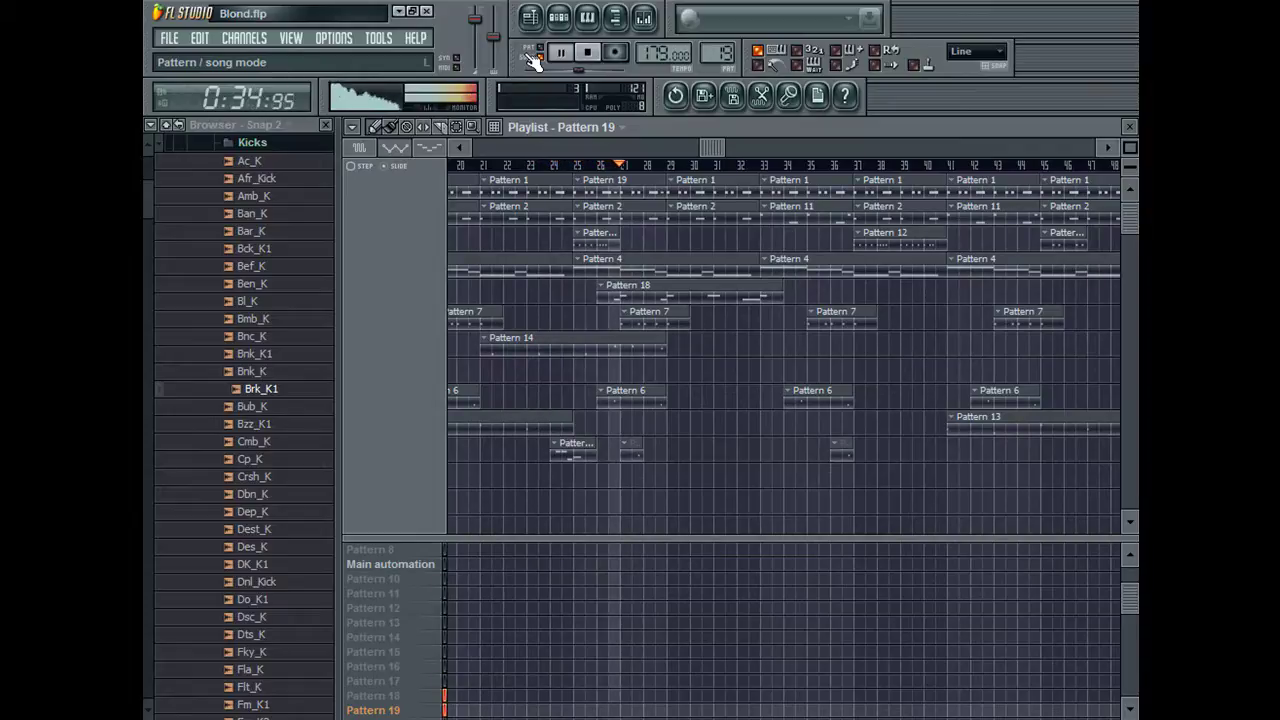
{"action": "key", "text": "F5"}
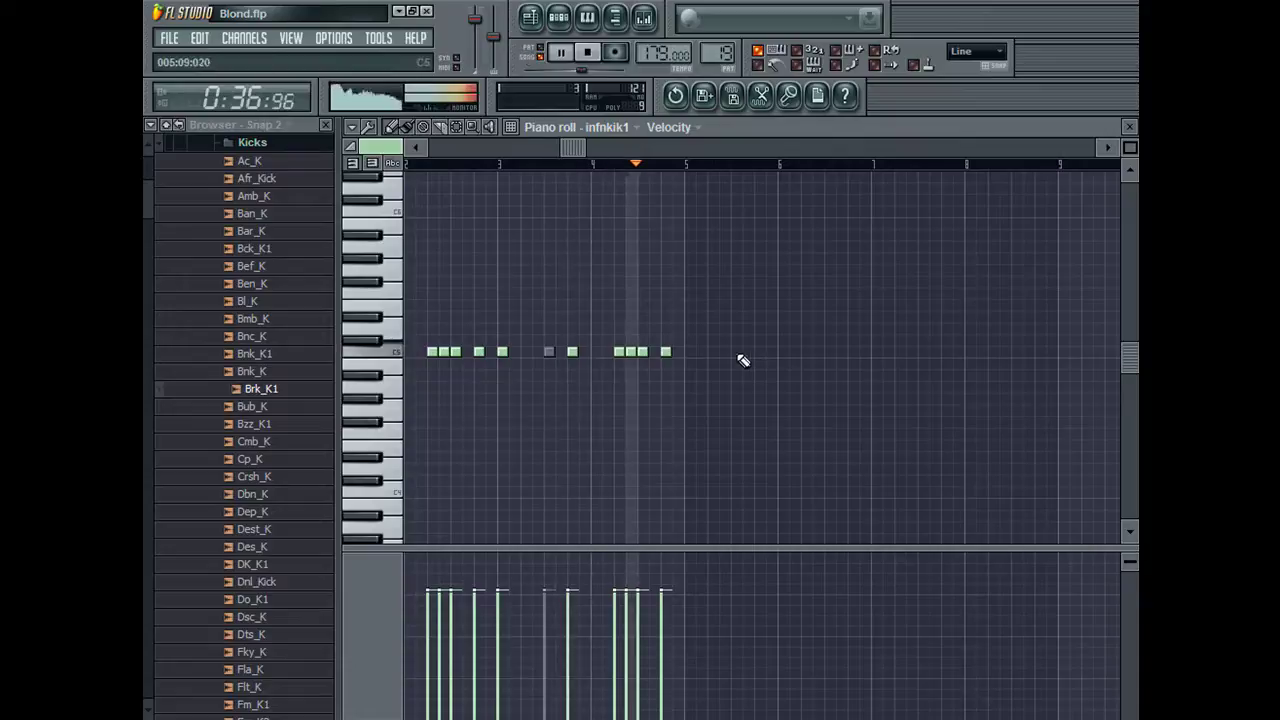
Step: Remove the infnkik1 notes late in bars 2 and 4 of Pattern 19 and edit the matching notes in another kick channel
{"action": "right_click", "coordinate": [665, 351]}
{"action": "right_click", "coordinate": [480, 353]}
{"action": "left_click", "coordinate": [625, 128]}
{"action": "left_click", "coordinate": [619, 238]}
{"action": "left_click", "coordinate": [480, 351]}
{"action": "left_click", "coordinate": [660, 351]}
{"action": "key", "text": "F5"}
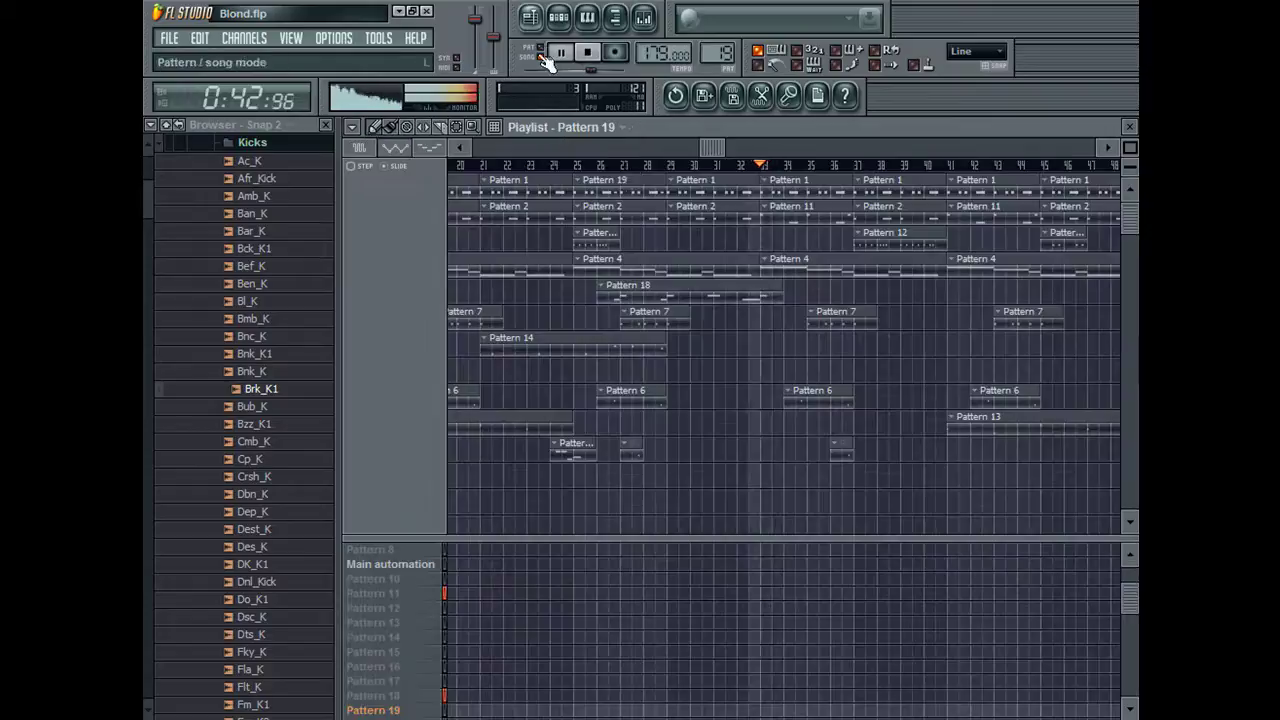
Step: Play the section from bar 26 and shorten Pattern 18's last Hypersonic C4 note to 2 steps, starting at 007:13
{"action": "left_click", "coordinate": [650, 163]}
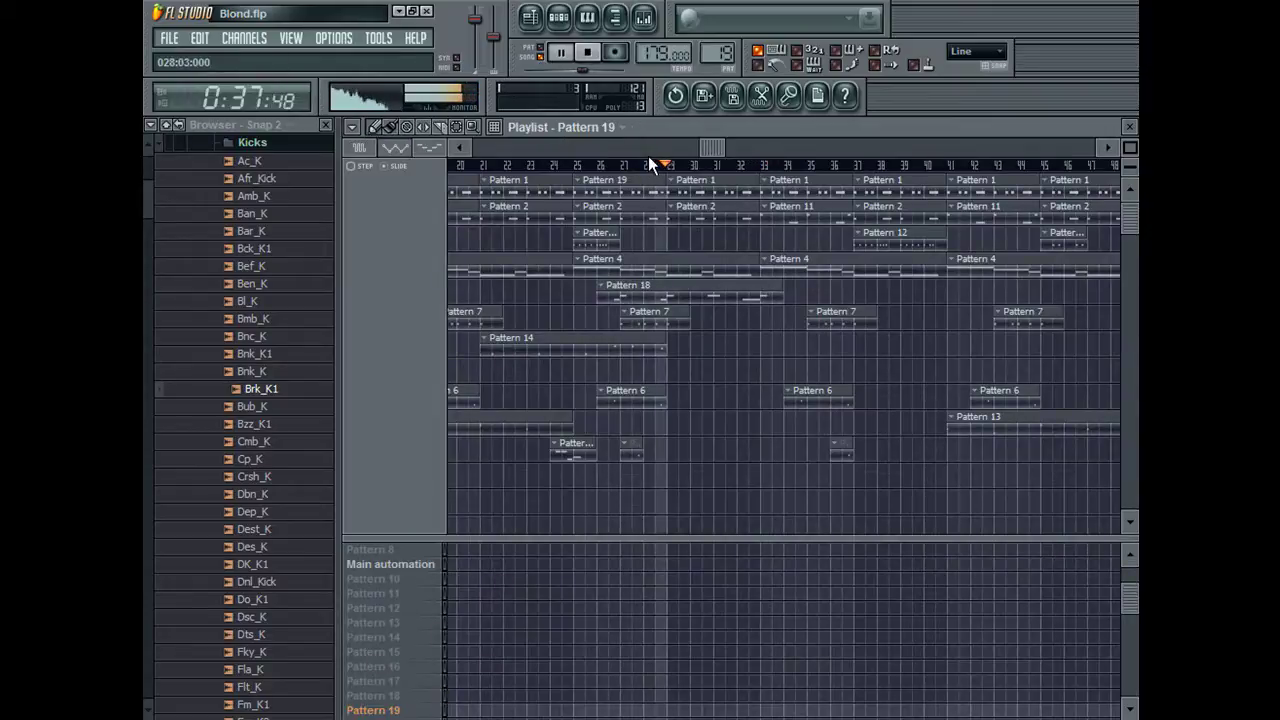
{"action": "left_click", "coordinate": [591, 165]}
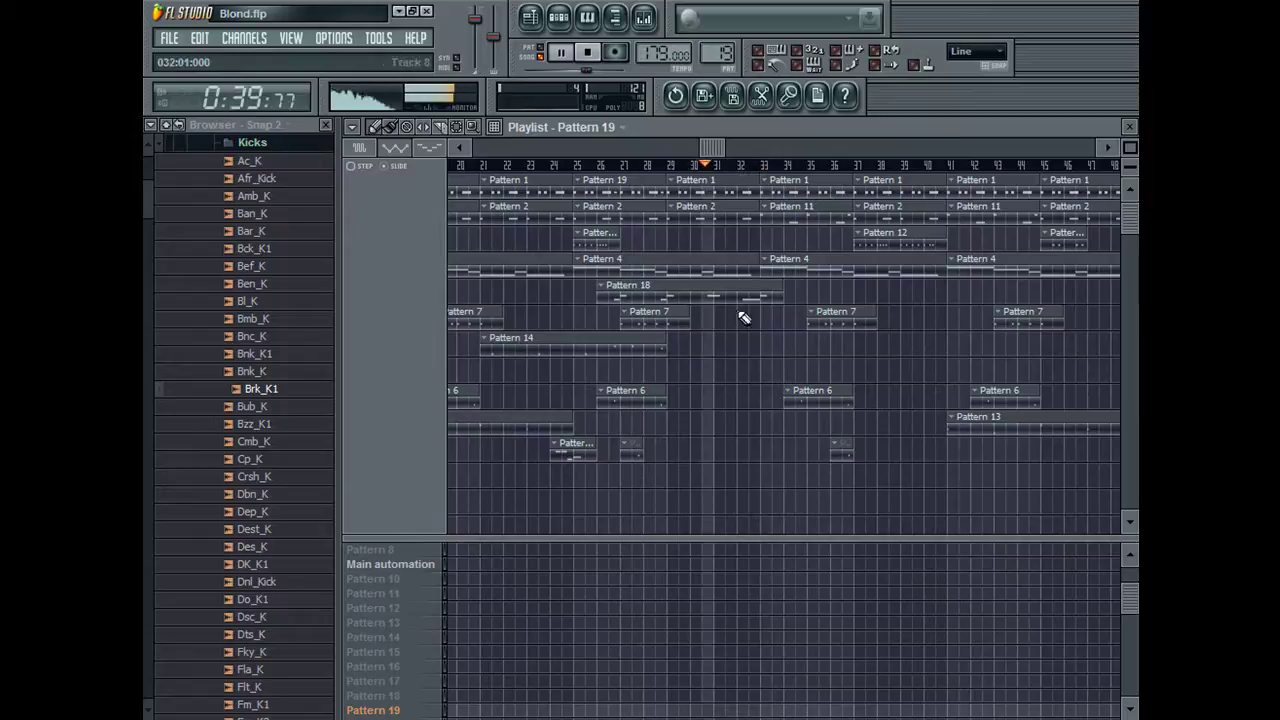
{"action": "double_click", "coordinate": [722, 297]}
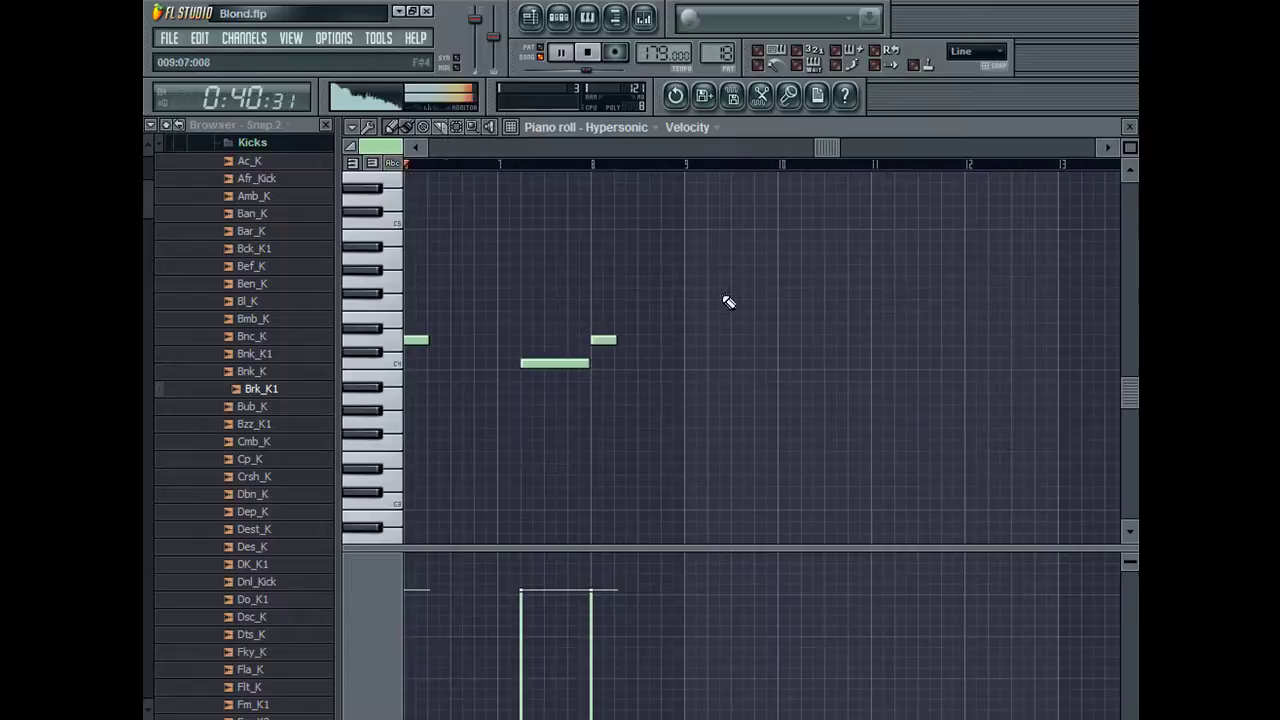
{"action": "left_click", "coordinate": [572, 363]}
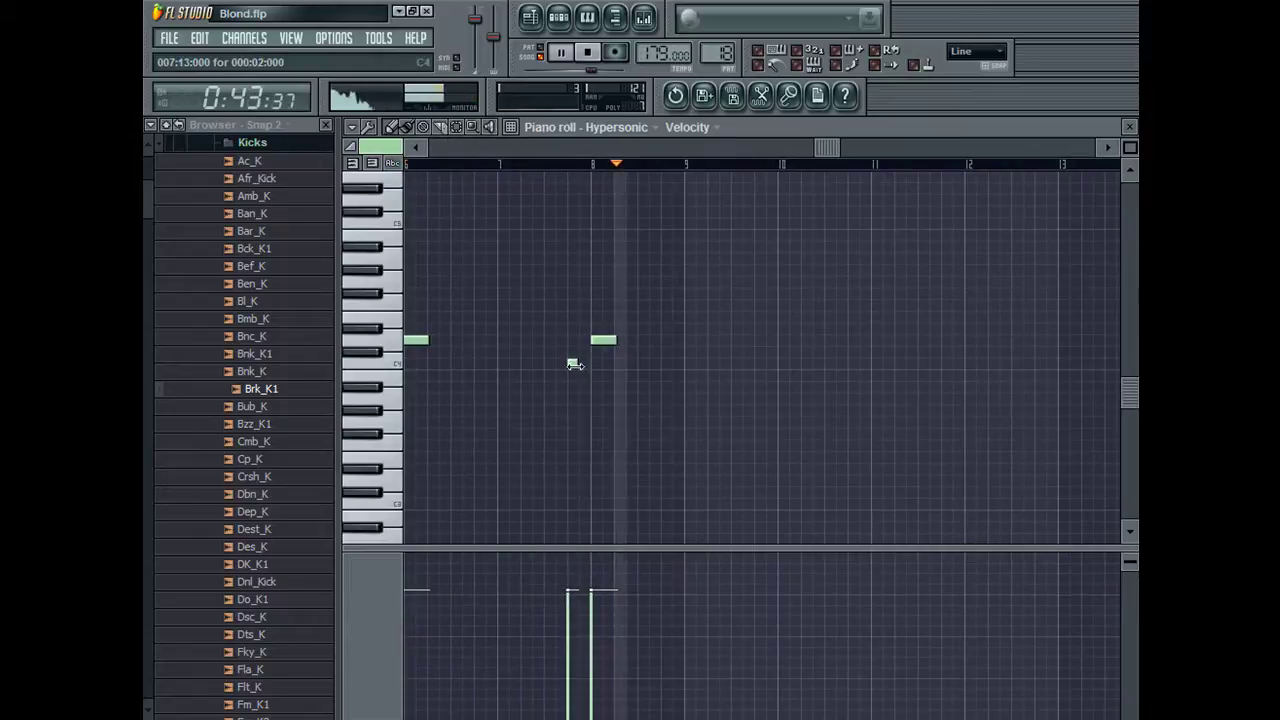
{"action": "key", "text": "F5"}
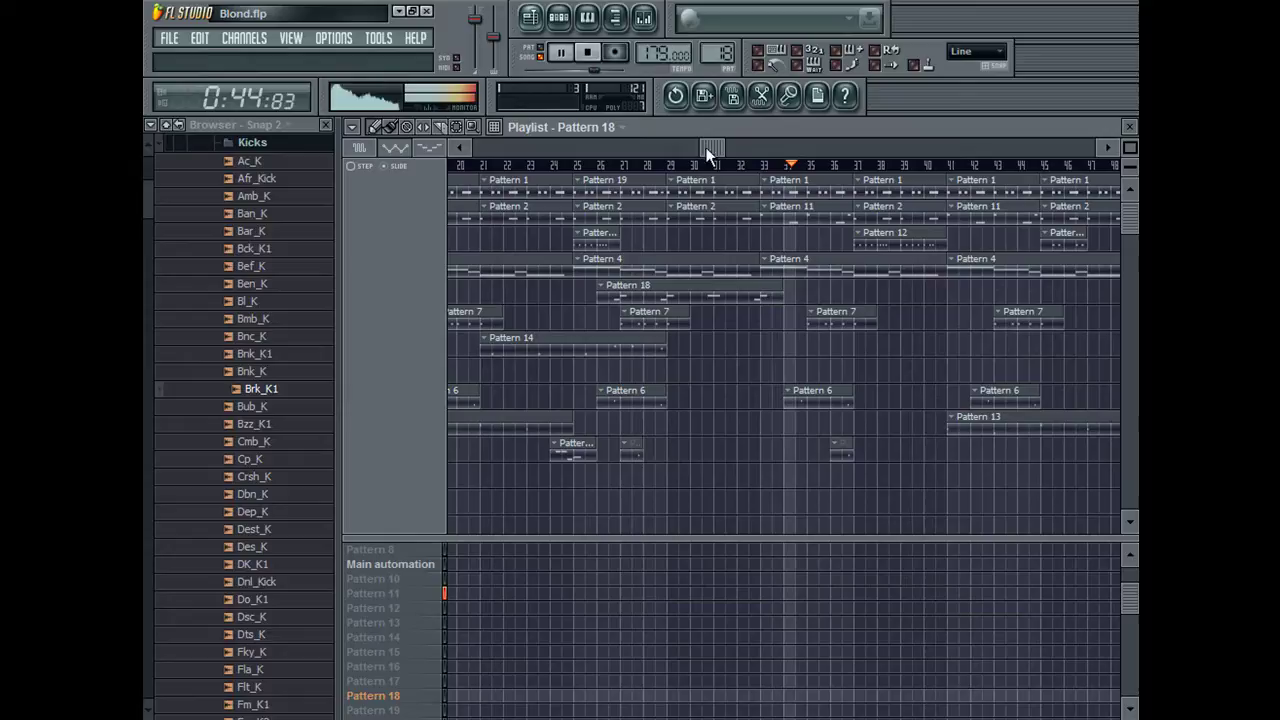
Step: Replay the song from bars 33 to 35 and record Hypersonic notes into Pattern 19 with the typing keyboard
{"action": "left_click", "coordinate": [761, 167]}
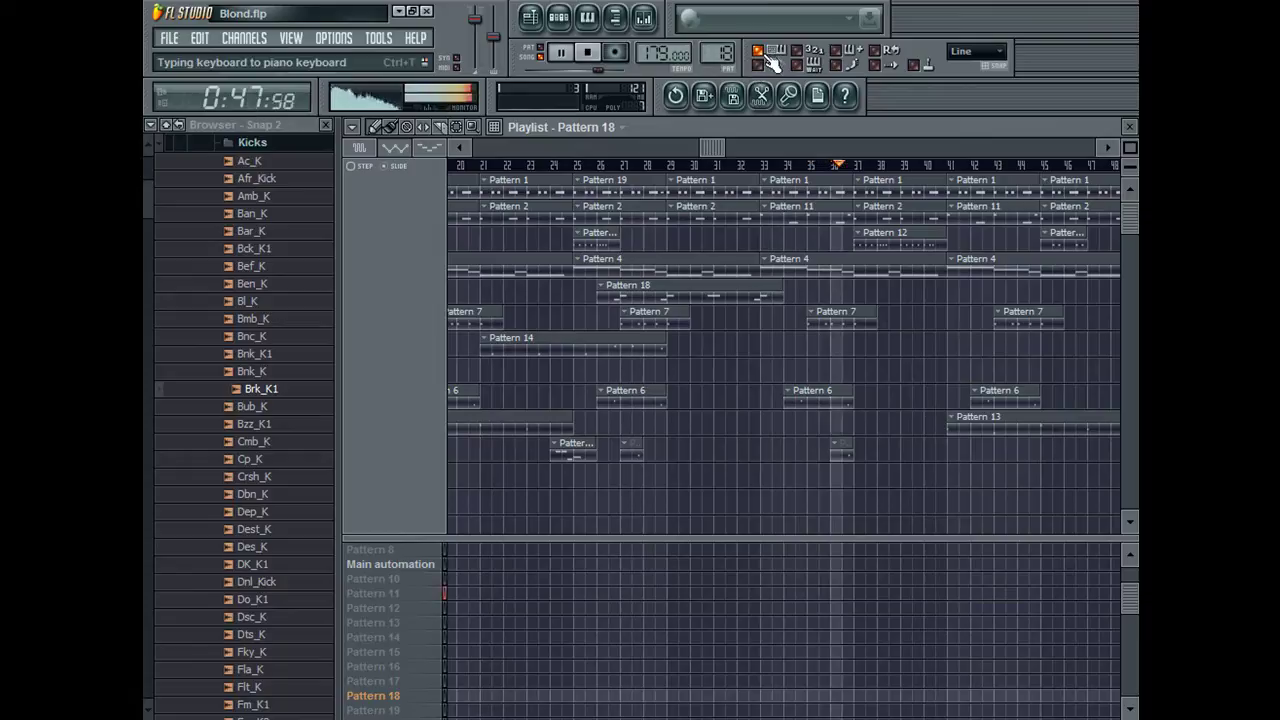
{"action": "left_click", "coordinate": [794, 164]}
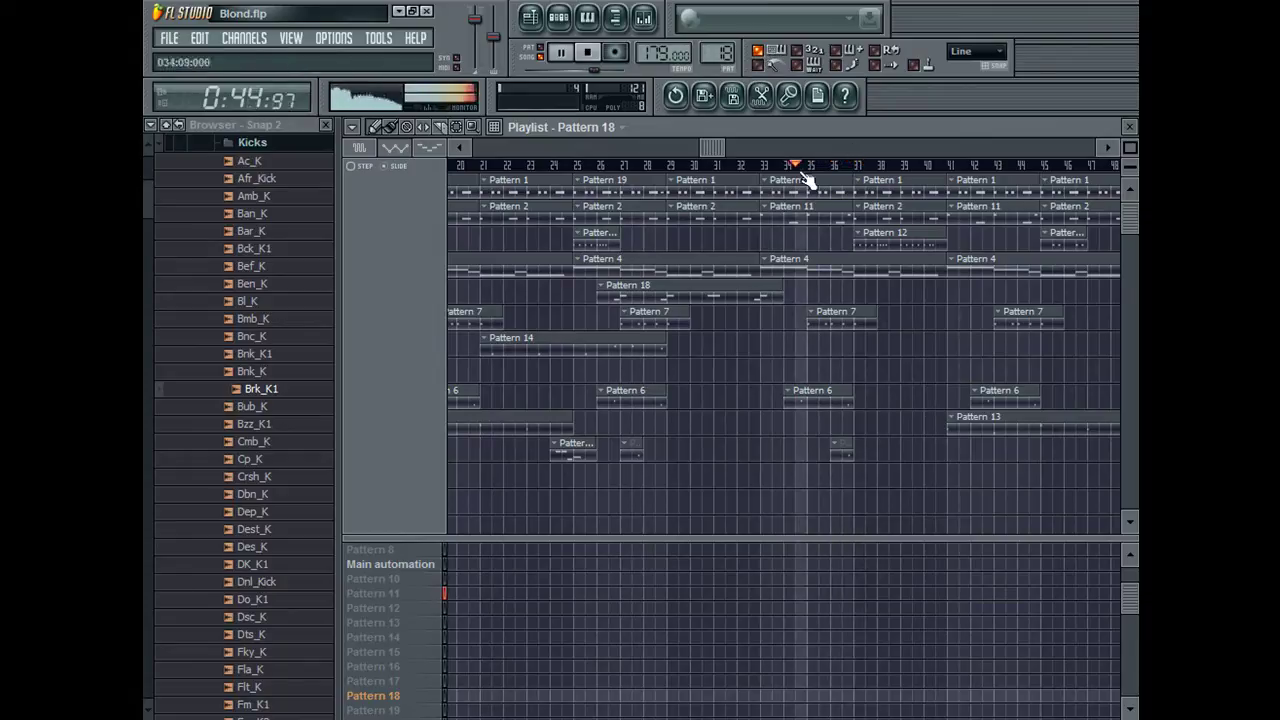
{"action": "scroll", "coordinate": [724, 57], "scroll_direction": "up", "scroll_amount": 1}
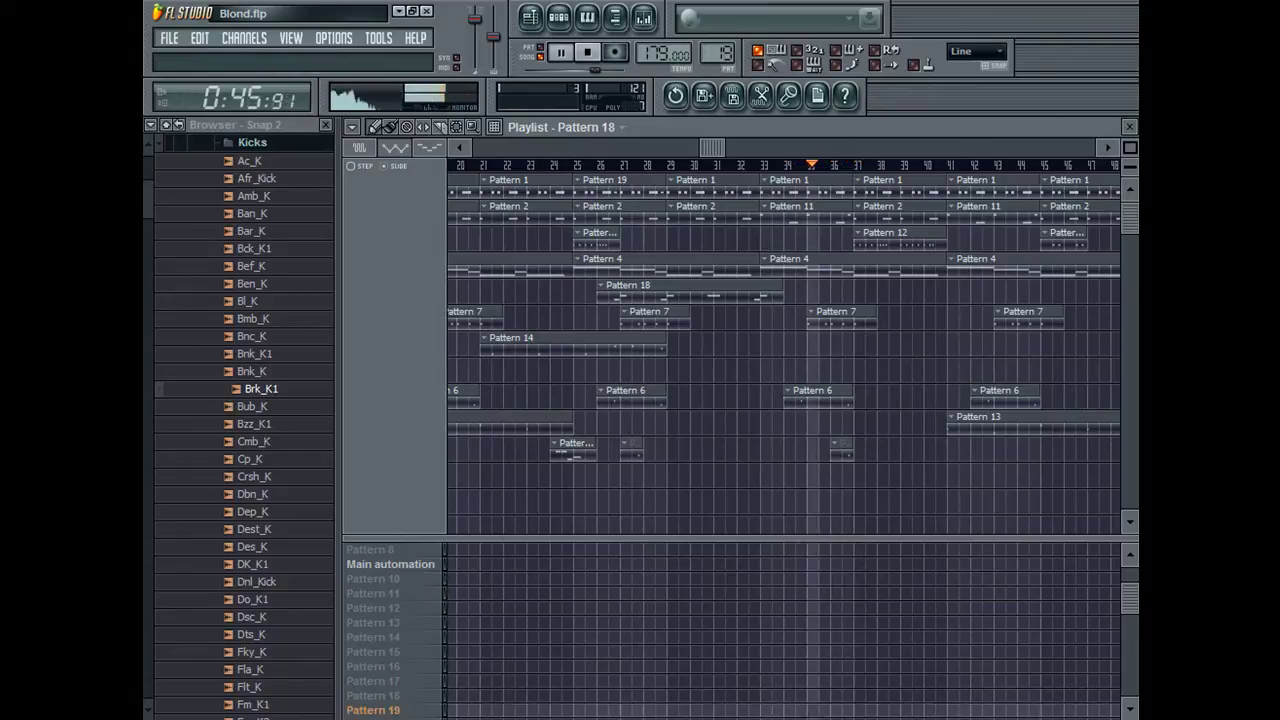
{"action": "left_click", "coordinate": [616, 53]}
{"action": "left_click", "coordinate": [822, 166]}
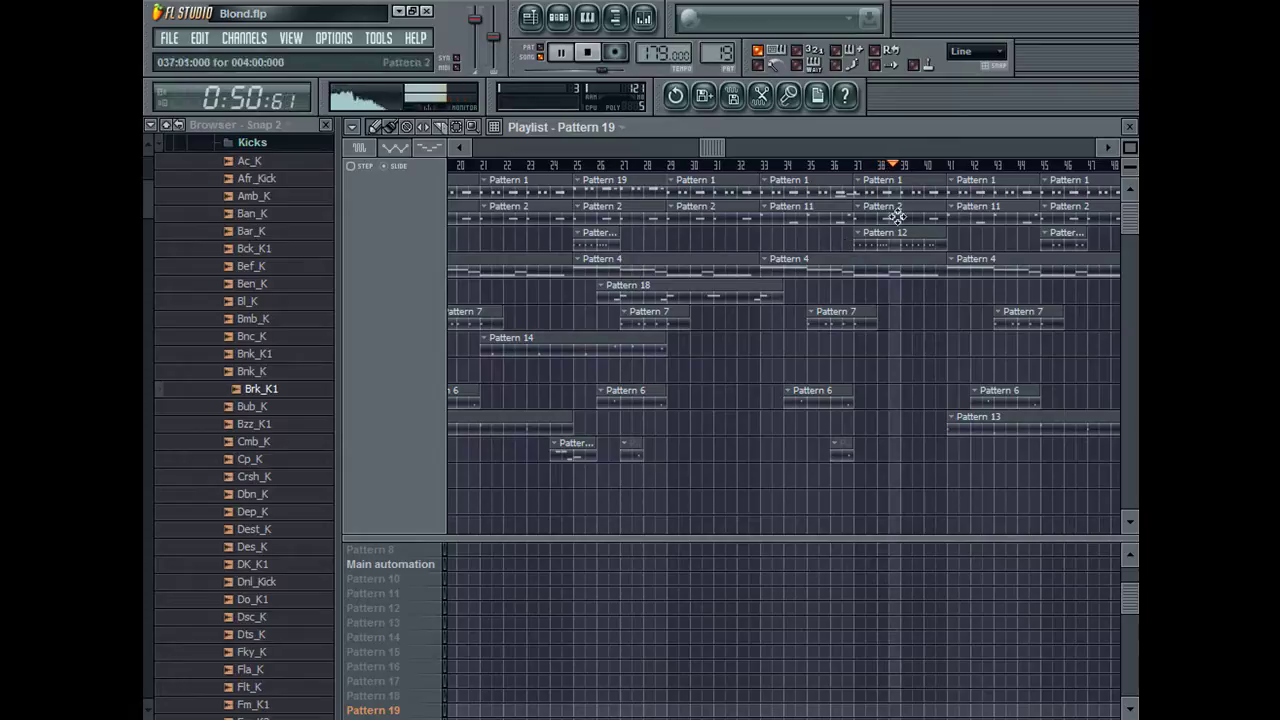
Step: Move the recorded Hypersonic notes out of Pattern 19 into Pattern 20 and return to the playlist
{"action": "left_click", "coordinate": [1129, 128]}
{"action": "key", "text": "F6"}
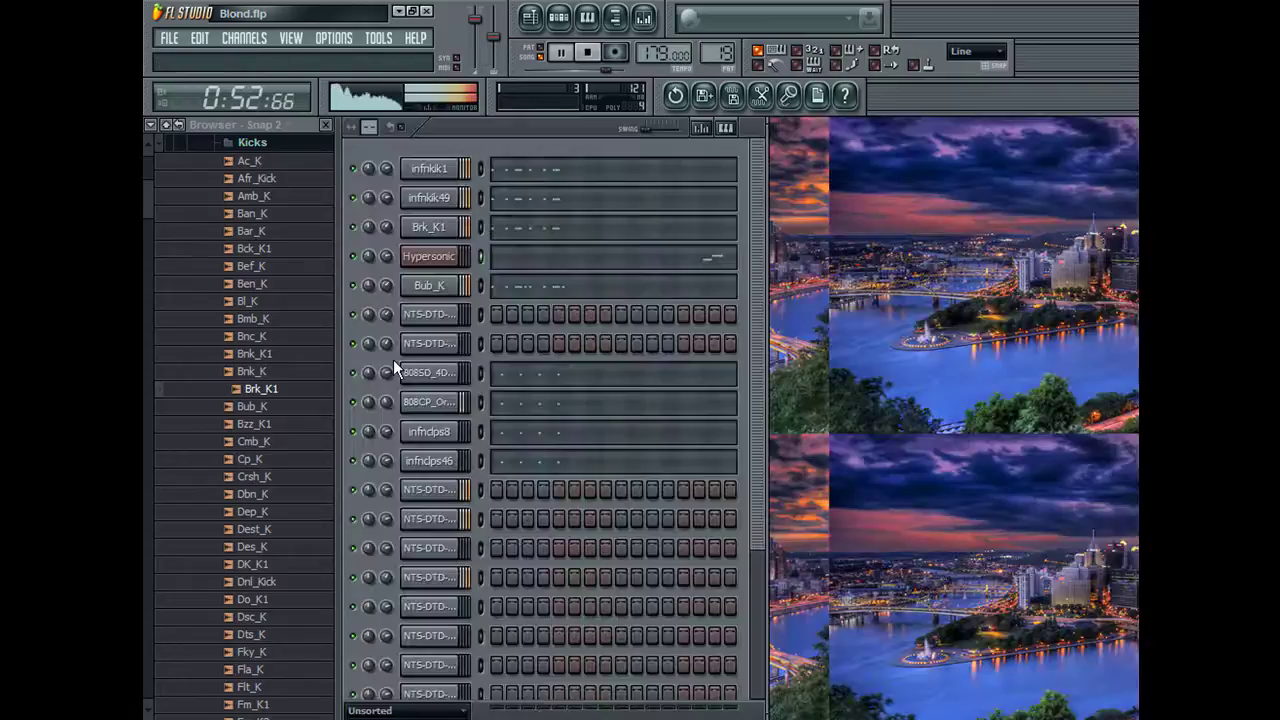
{"action": "left_click", "coordinate": [529, 258]}
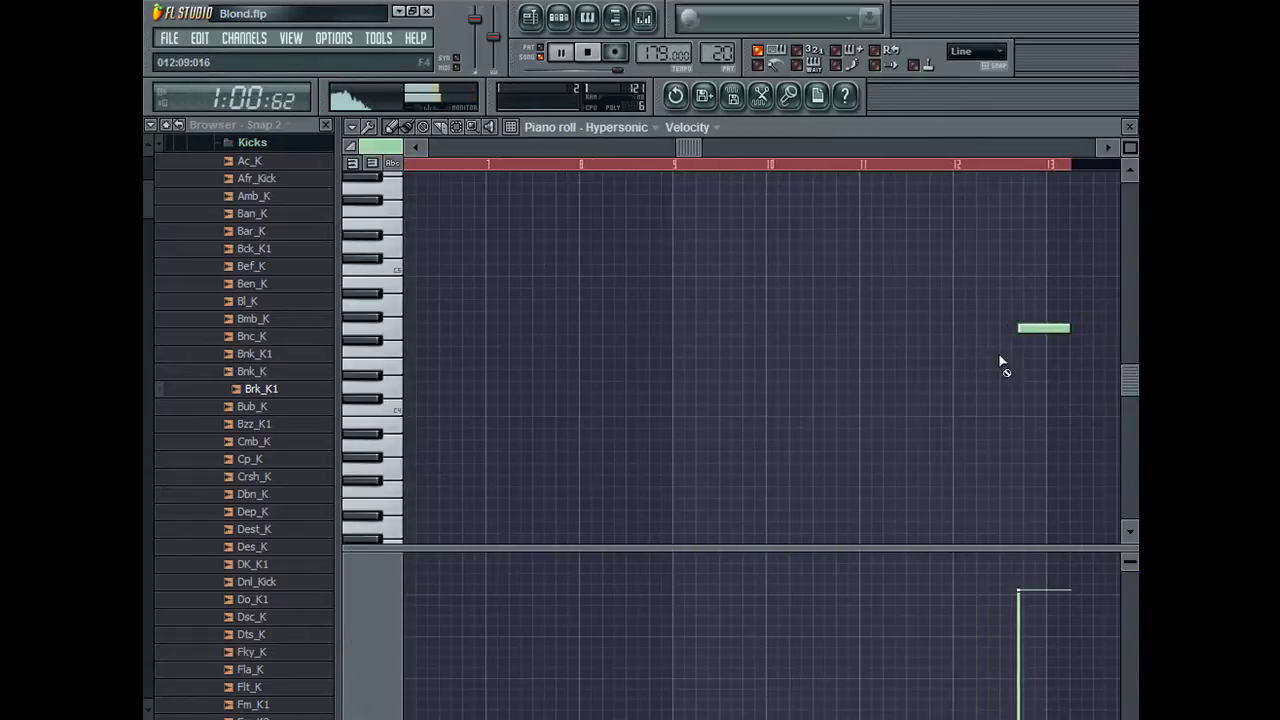
{"action": "left_click", "coordinate": [531, 18]}
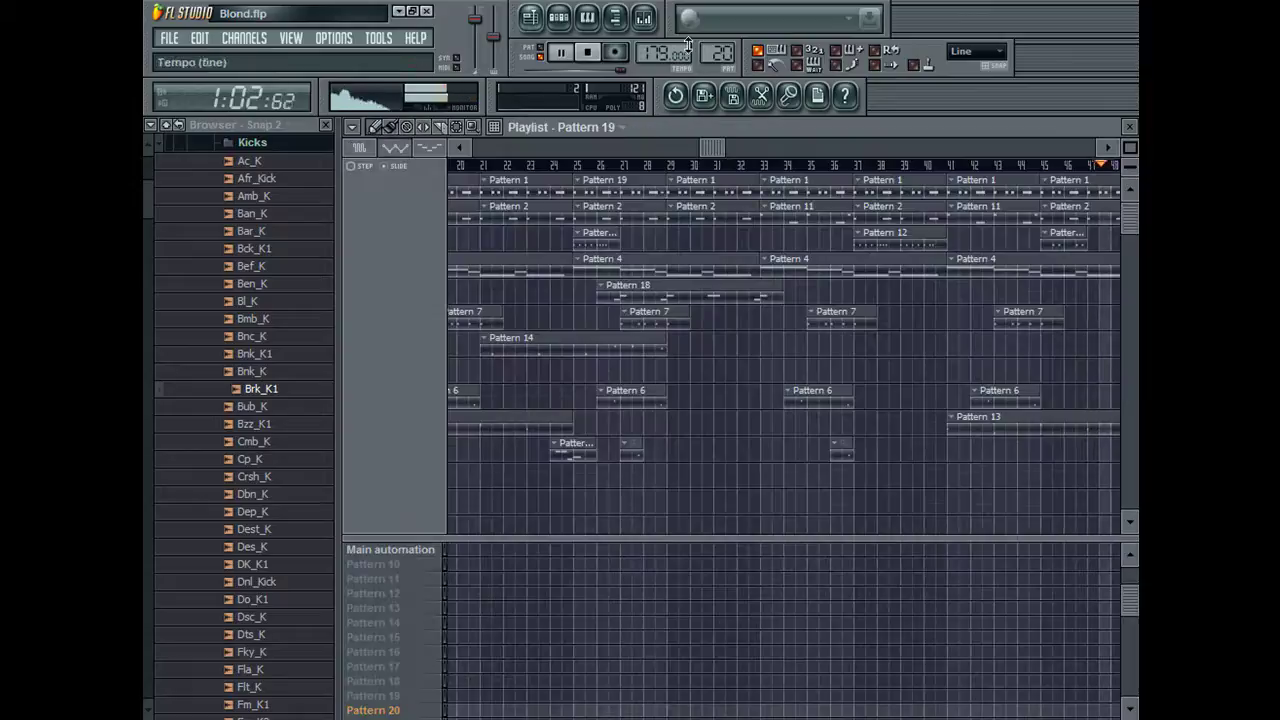
Step: Place a two-bar Pattern 20 clip on track 5 at 036:09 and play the song from about bar 34
{"action": "scroll", "coordinate": [722, 53], "scroll_direction": "up", "scroll_amount": 1}
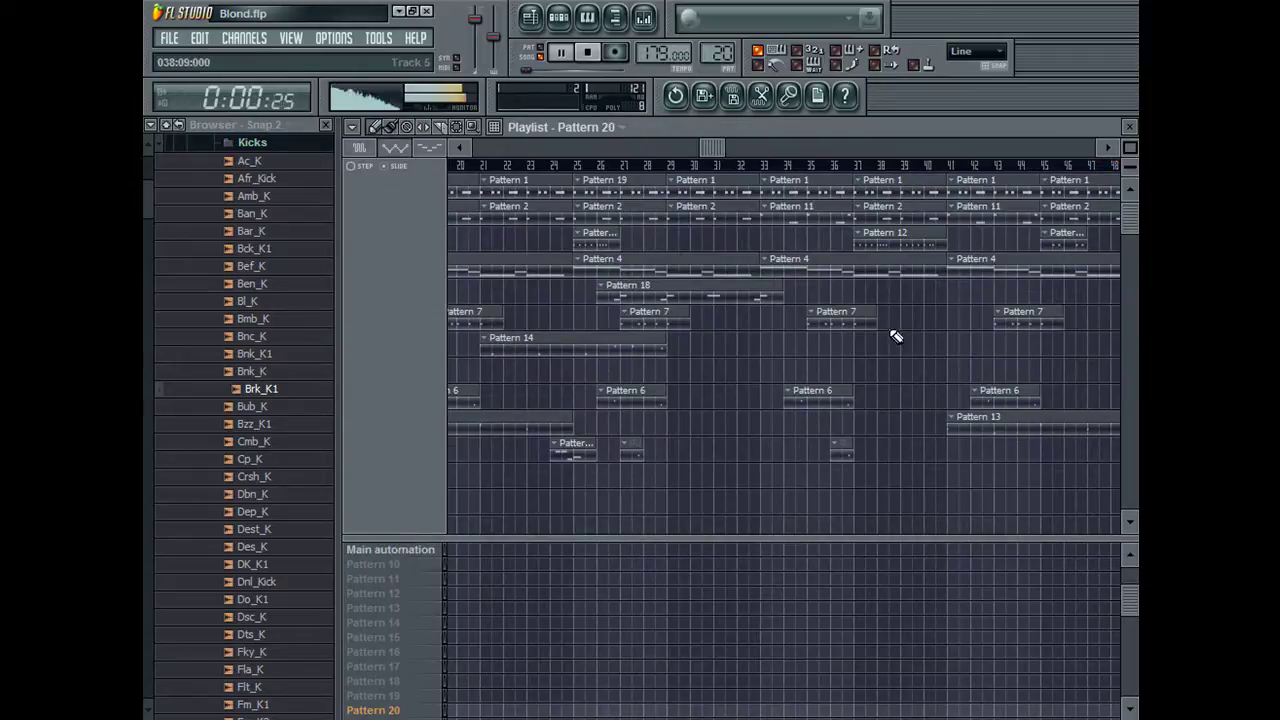
{"action": "left_click", "coordinate": [831, 166]}
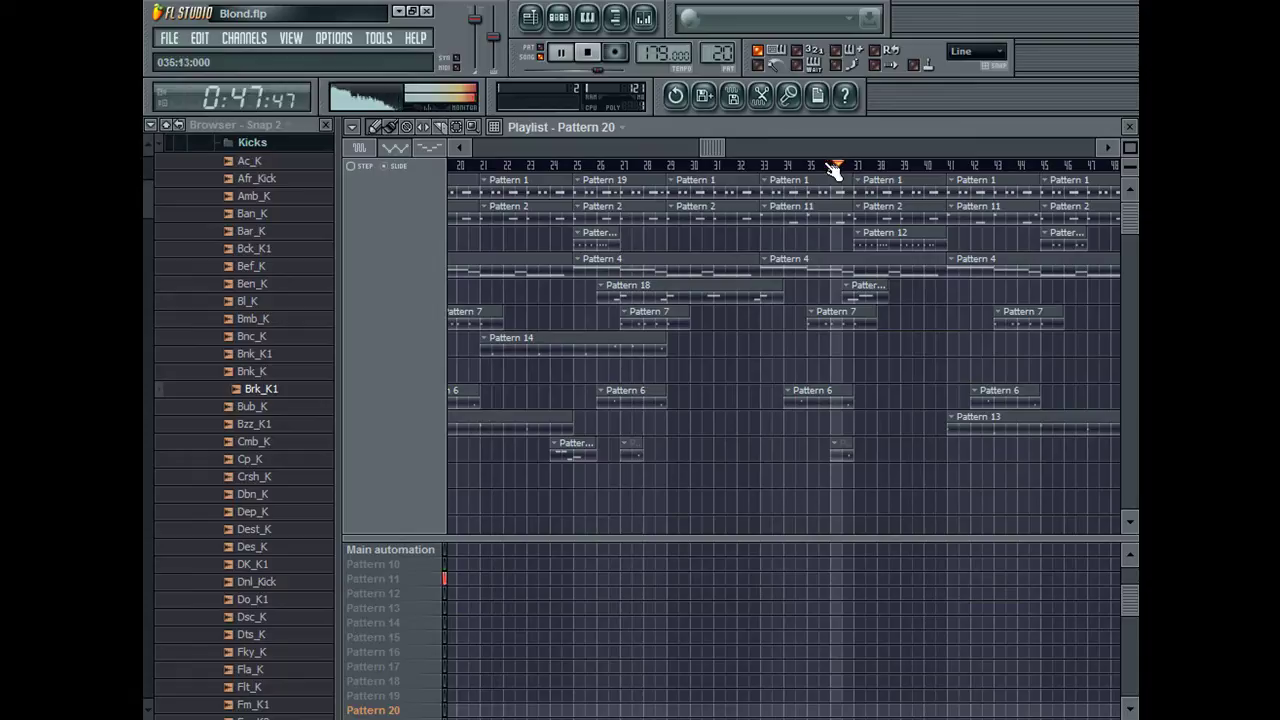
{"action": "left_click", "coordinate": [786, 166]}
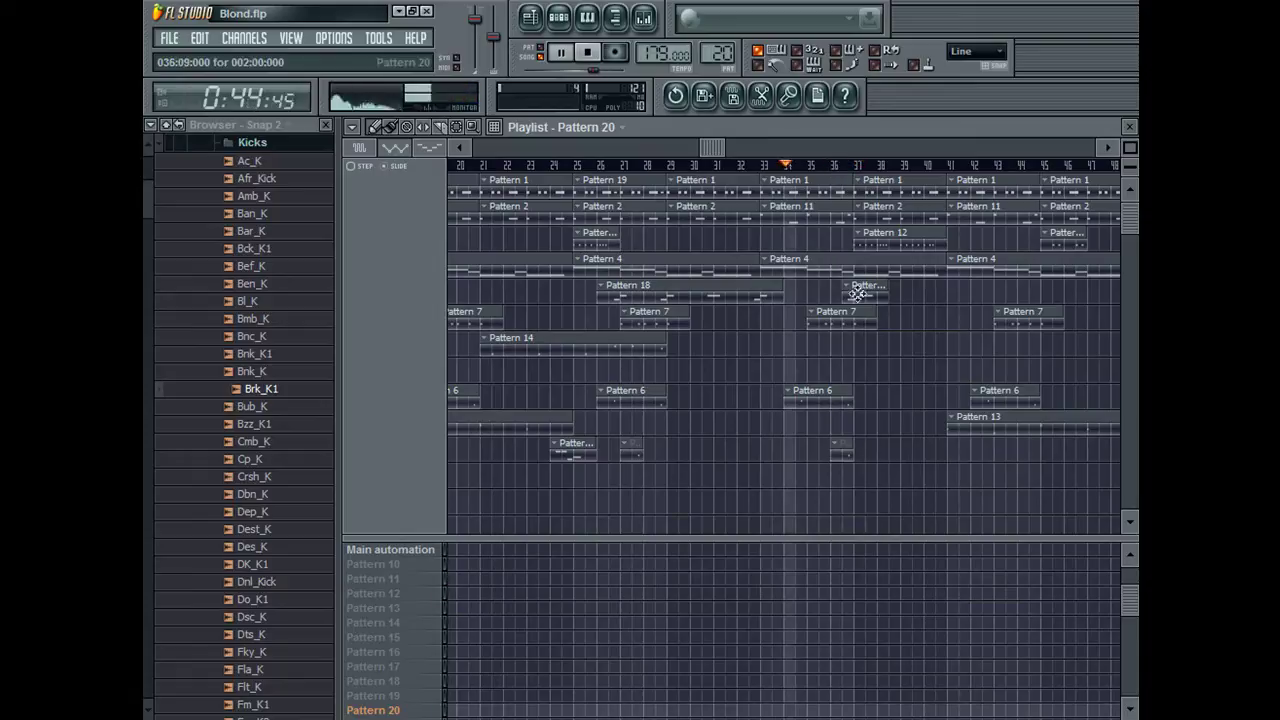
Step: Move the Pattern 20 clip on track 5 to start at bar 36 and play it back from there
{"action": "left_click_drag", "start_coordinate": [765, 149], "coordinate": [932, 157]}
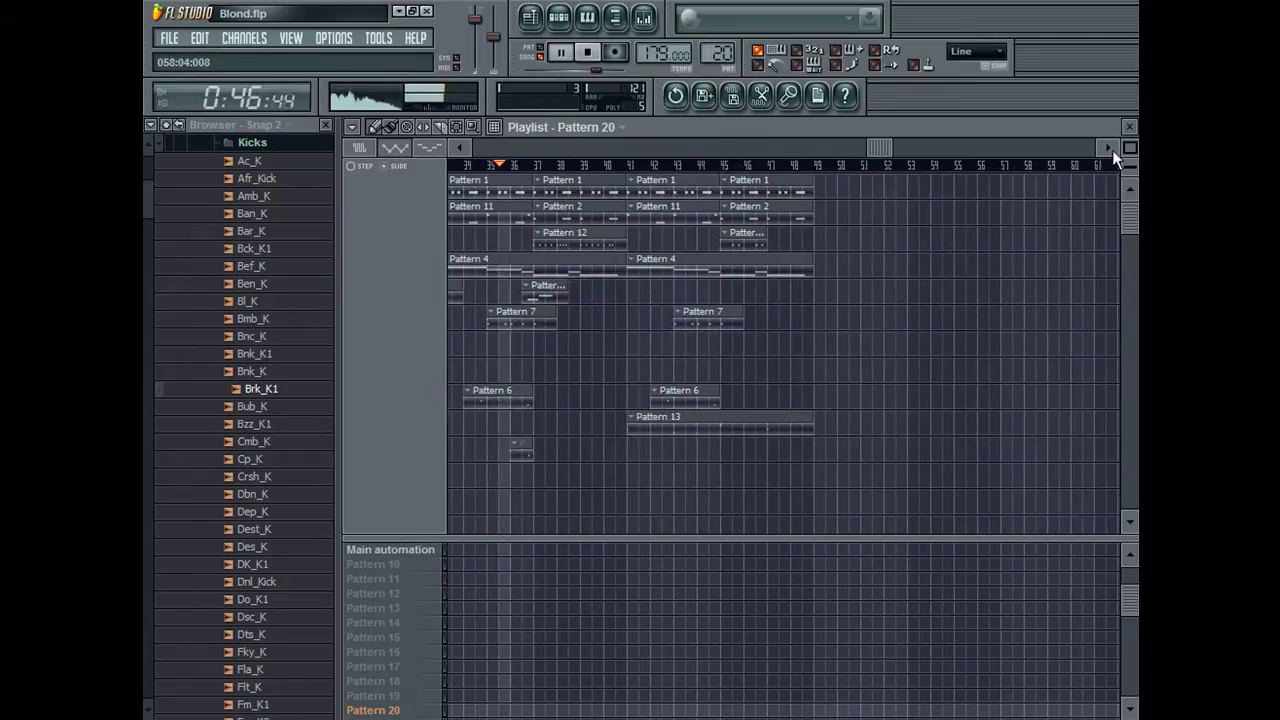
{"action": "left_click_drag", "start_coordinate": [1128, 148], "coordinate": [1085, 147]}
{"action": "left_click_drag", "start_coordinate": [644, 284], "coordinate": [616, 284]}
{"action": "left_click", "coordinate": [566, 168]}
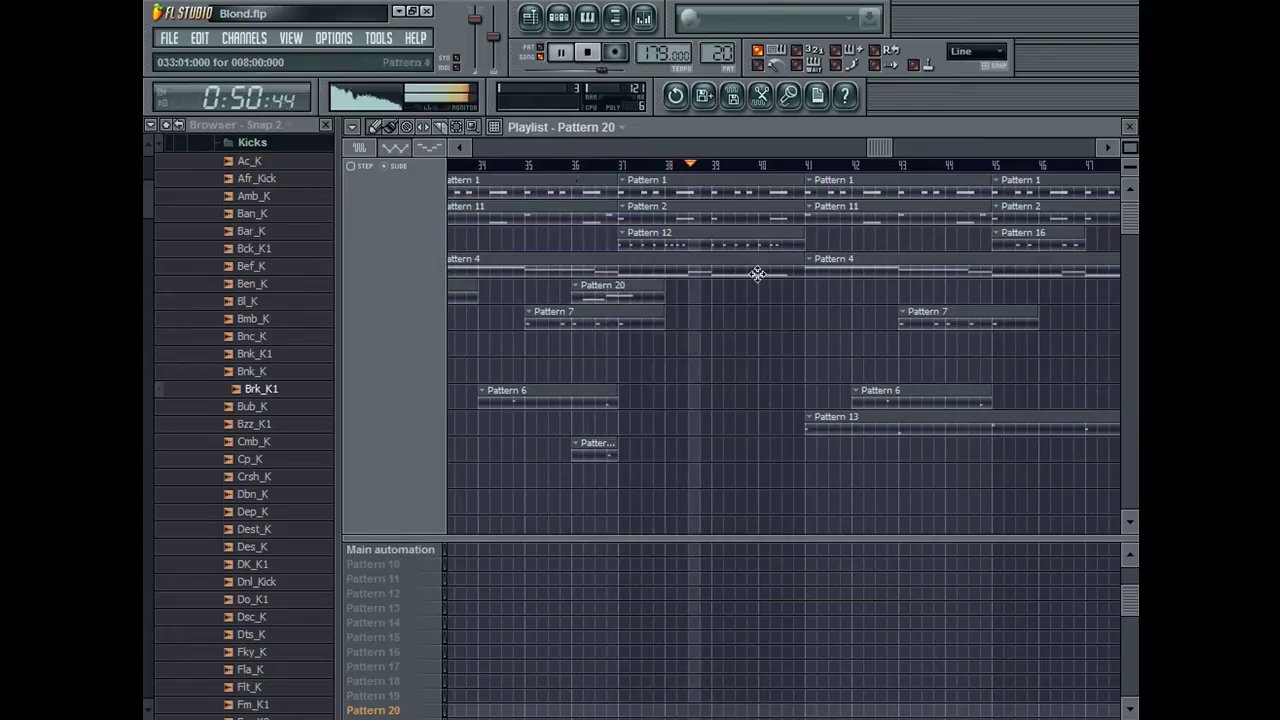
Step: Play the song from bar 34, about bar 41 and bar 45 of the playlist to hear the sections after Pattern 20
{"action": "left_click_drag", "start_coordinate": [1132, 166], "coordinate": [1132, 148]}
{"action": "left_click", "coordinate": [492, 165]}
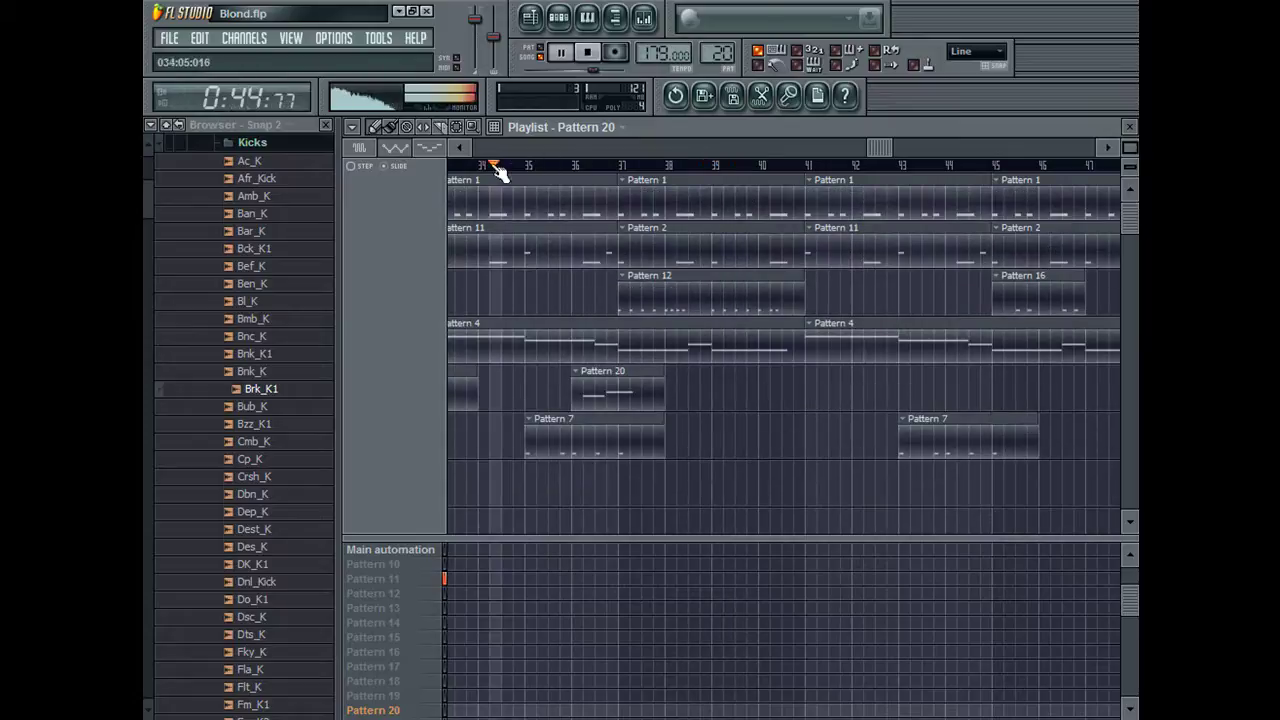
{"action": "left_click_drag", "start_coordinate": [865, 151], "coordinate": [844, 153]}
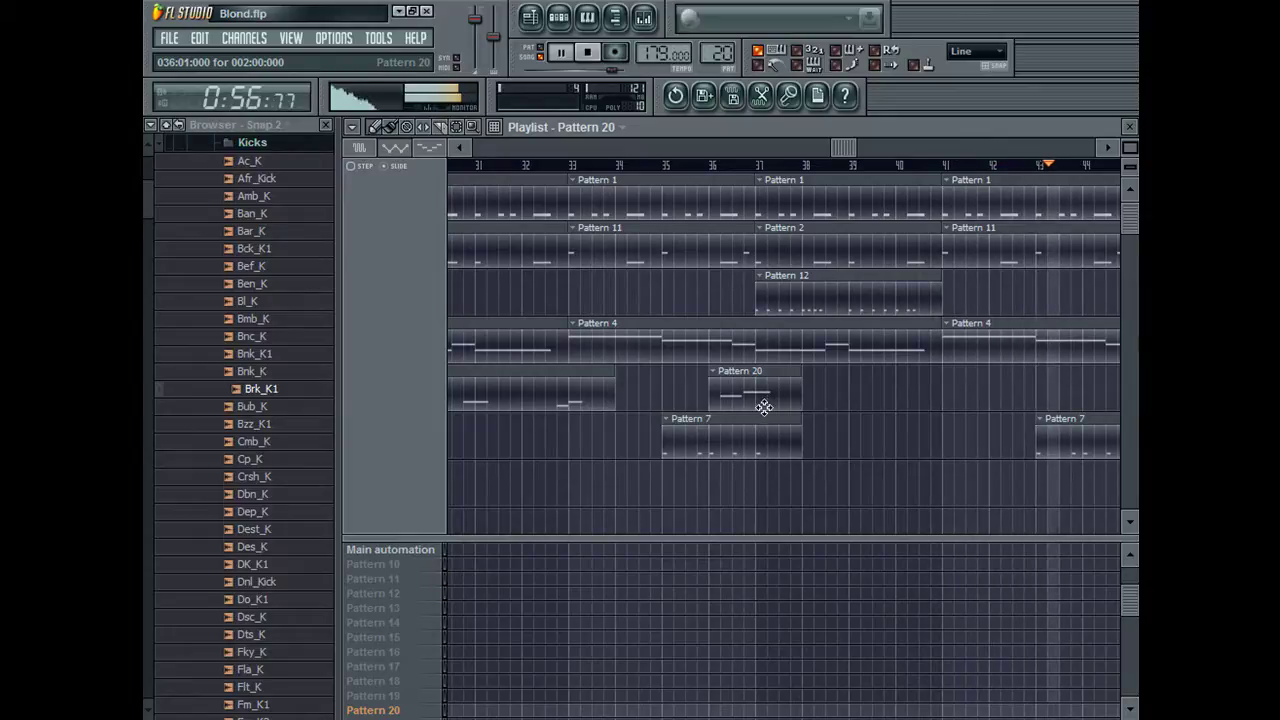
{"action": "left_click", "coordinate": [630, 164]}
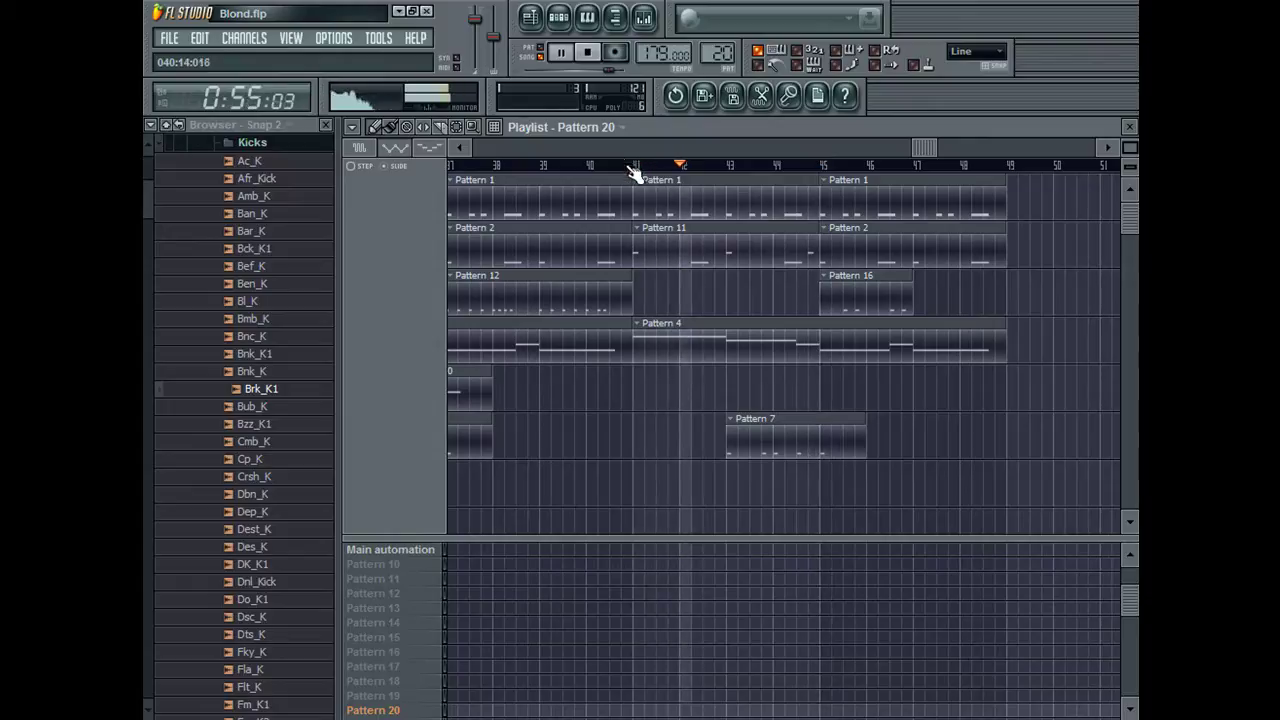
{"action": "left_click", "coordinate": [636, 164]}
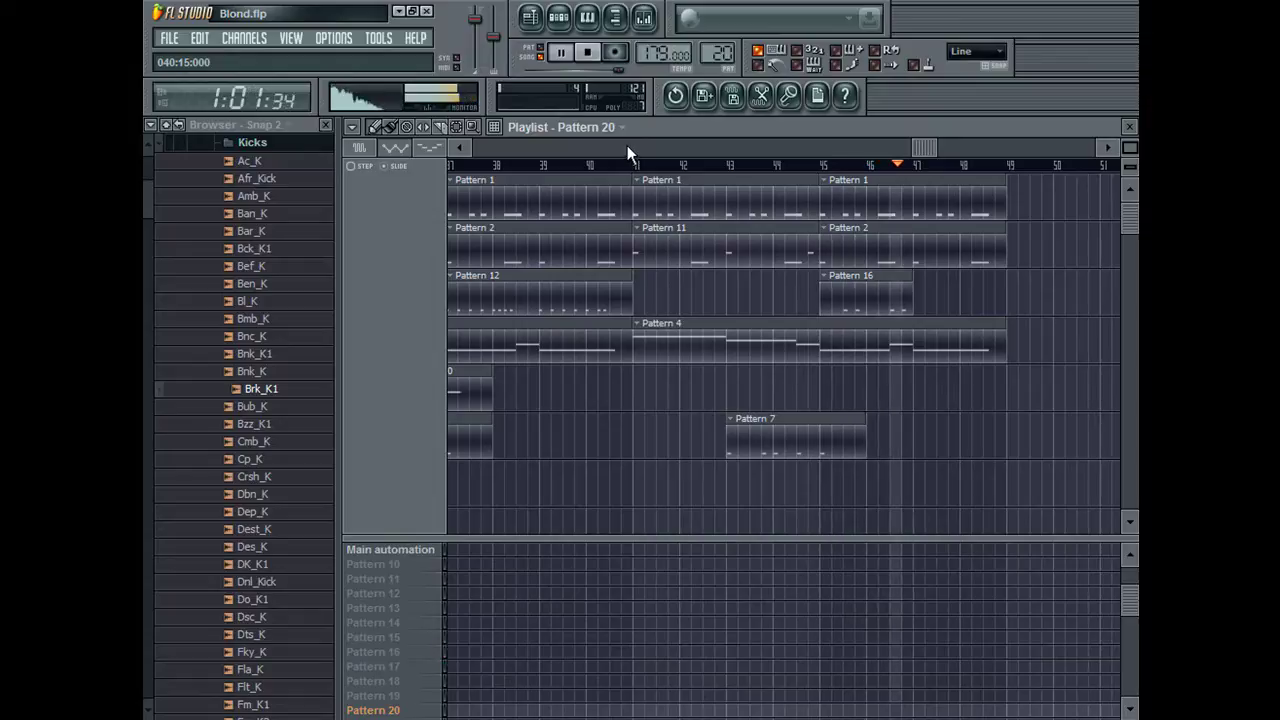
{"action": "left_click", "coordinate": [822, 168]}
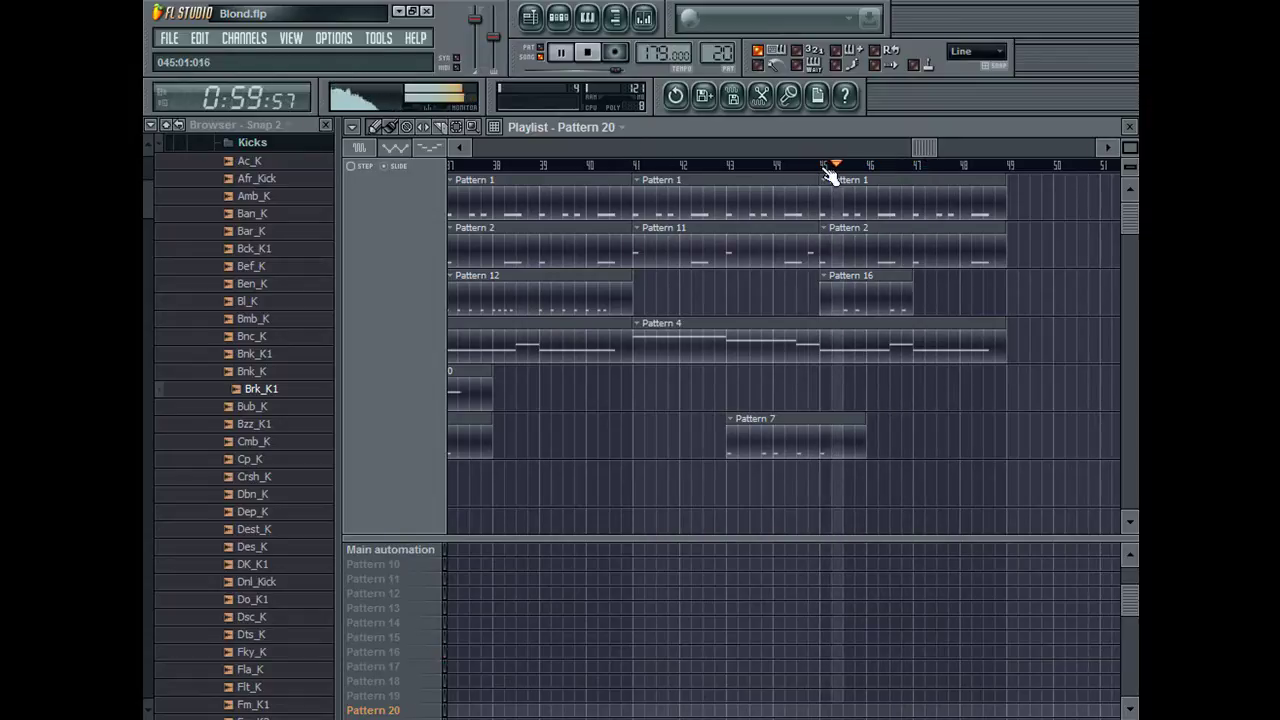
Step: Record Hypersonic notes into Pattern 21 while playing the song from about bar 43 and open them in the piano roll
{"action": "left_click", "coordinate": [734, 167]}
{"action": "left_click_drag", "start_coordinate": [718, 53], "coordinate": [718, 44]}
{"action": "left_click", "coordinate": [615, 53]}
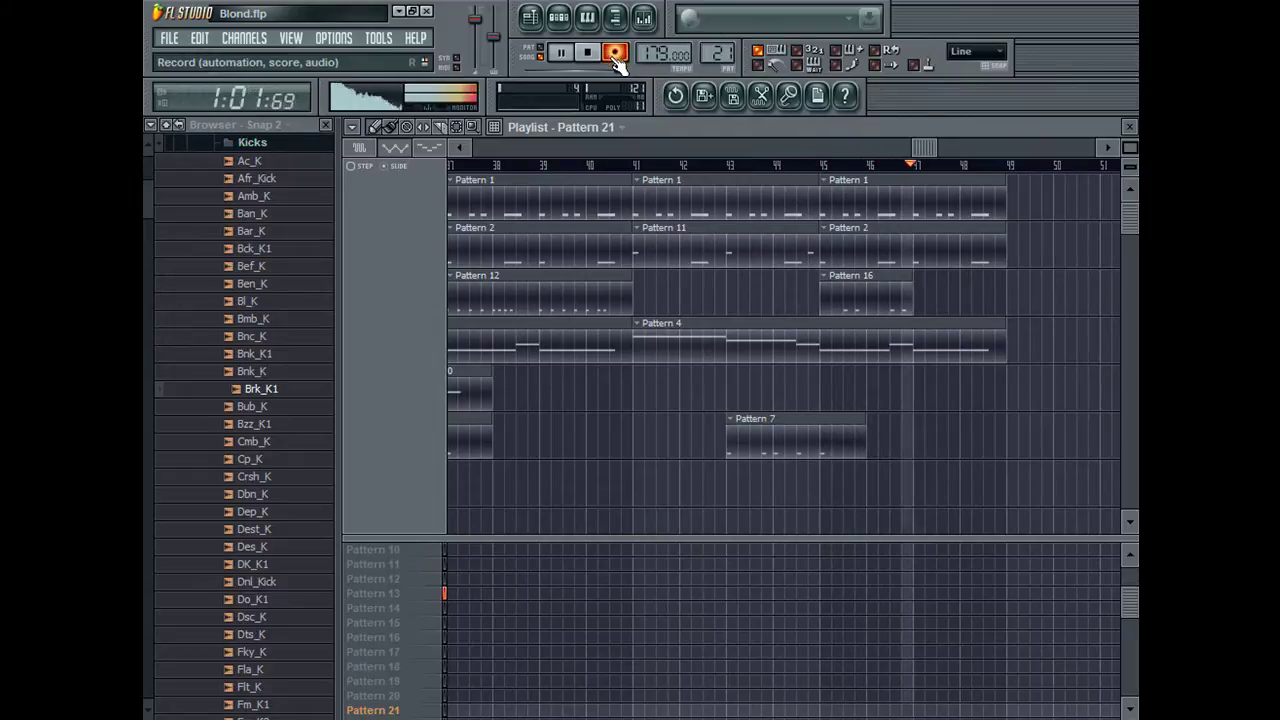
{"action": "left_click", "coordinate": [615, 53]}
{"action": "double_click", "coordinate": [894, 392]}
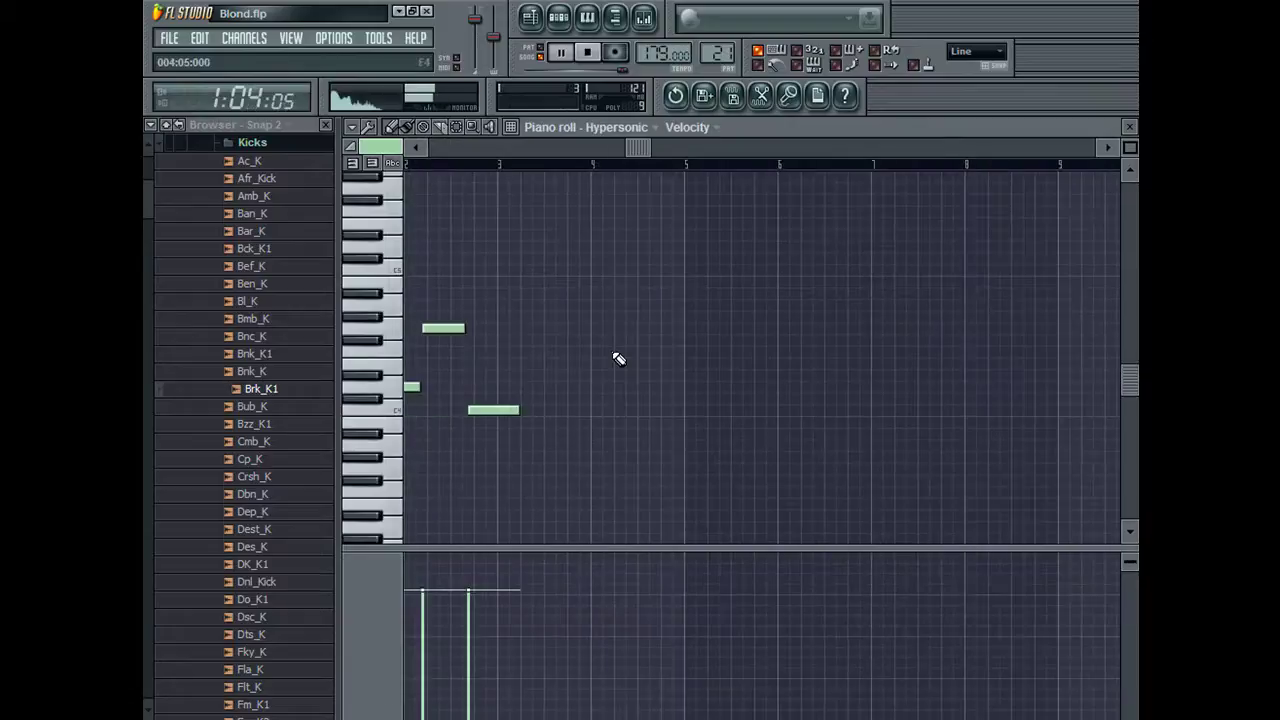
Step: Shift the last recorded Hypersonic note of Pattern 21 to 2:13 and replace its C4 pitch with A3
{"action": "left_click_drag", "start_coordinate": [638, 148], "coordinate": [363, 160]}
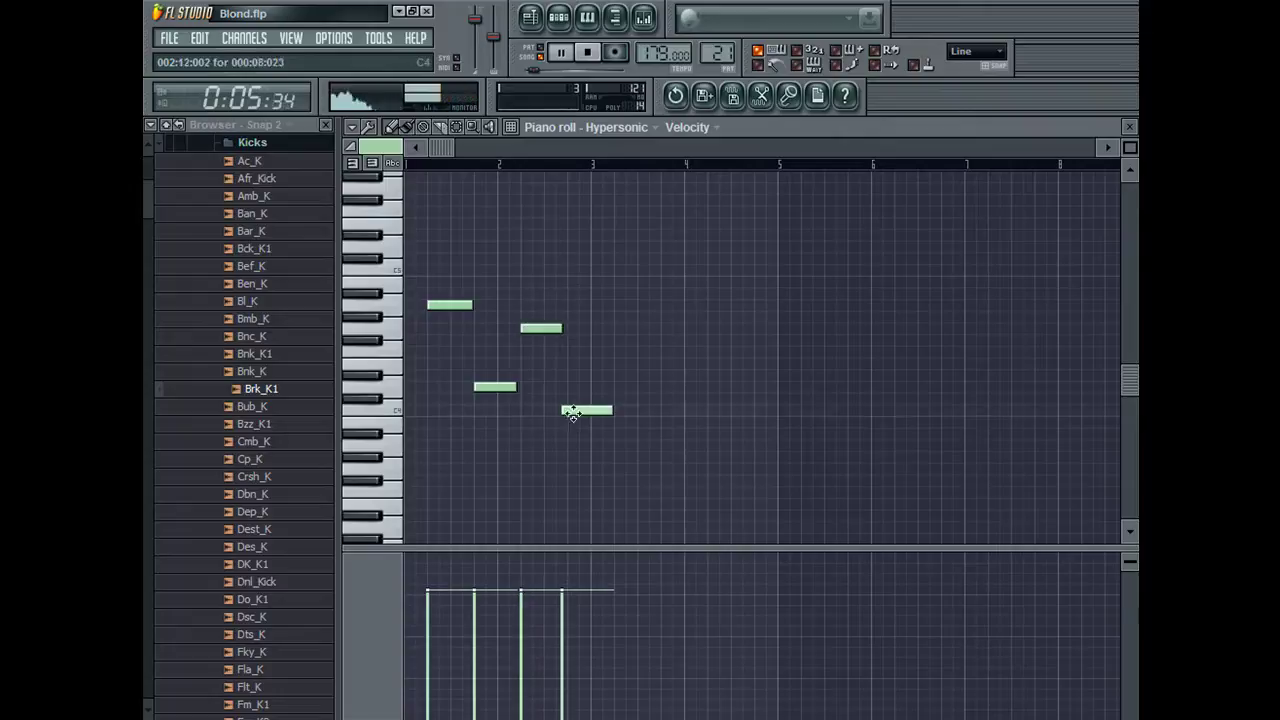
{"action": "mouse_move", "coordinate": [585, 412]}
{"action": "left_mouse_down"}
{"action": "mouse_move", "coordinate": [584, 451]}
{"action": "mouse_move", "coordinate": [585, 405]}
{"action": "left_mouse_up"}
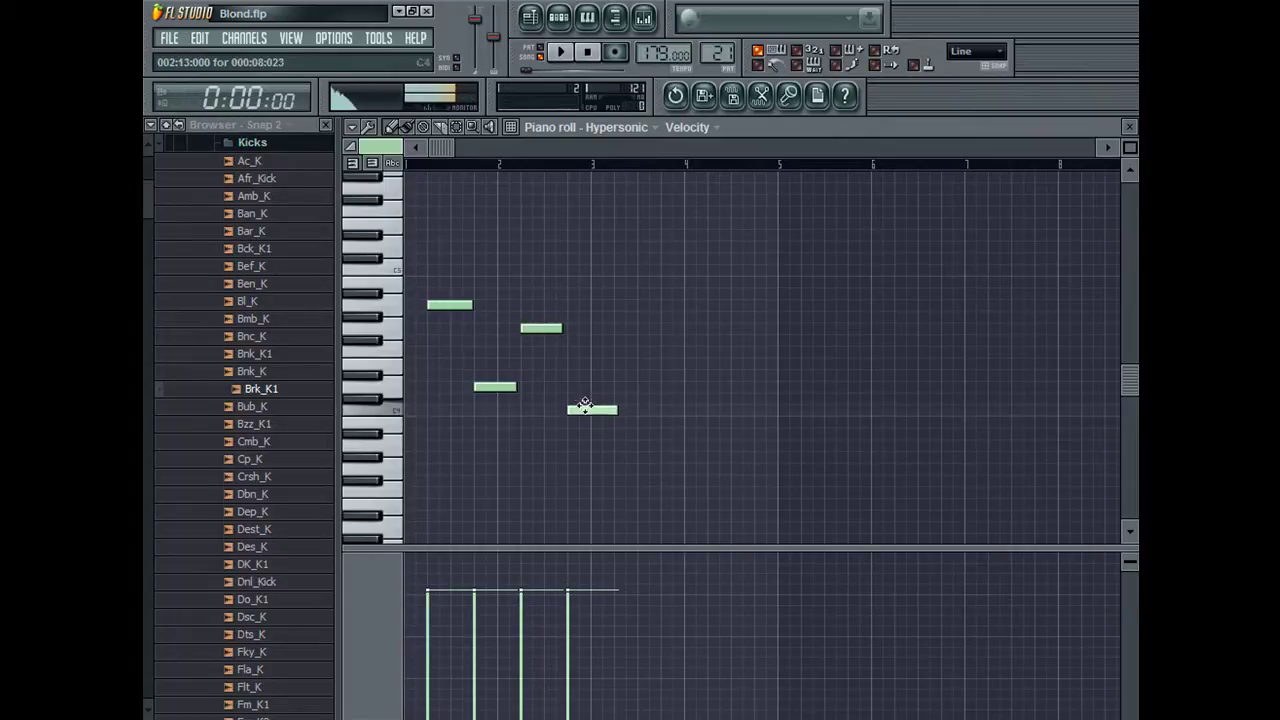
{"action": "left_click", "coordinate": [585, 447]}
{"action": "left_click", "coordinate": [580, 446]}
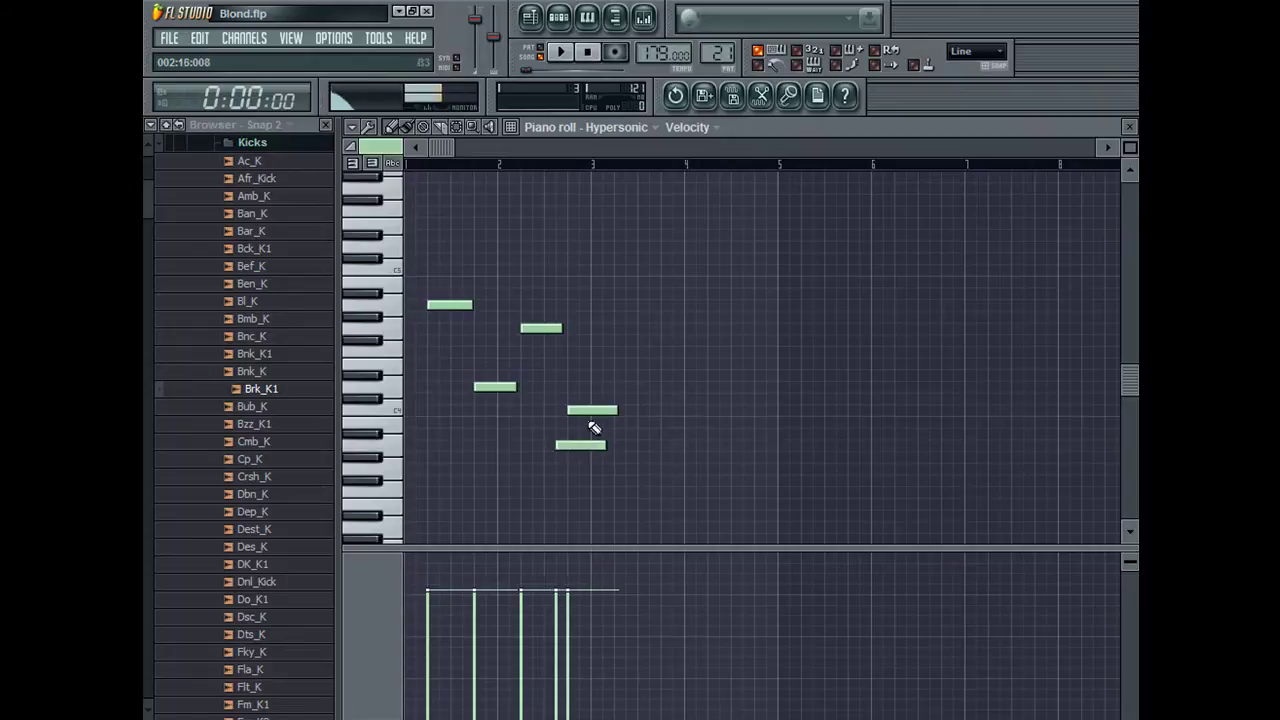
{"action": "left_click", "coordinate": [573, 446]}
{"action": "right_click", "coordinate": [580, 411]}
Step: Play the song from bar 45 and raise the Pattern 21 note at 2:13 to C4
{"action": "left_click", "coordinate": [541, 56]}
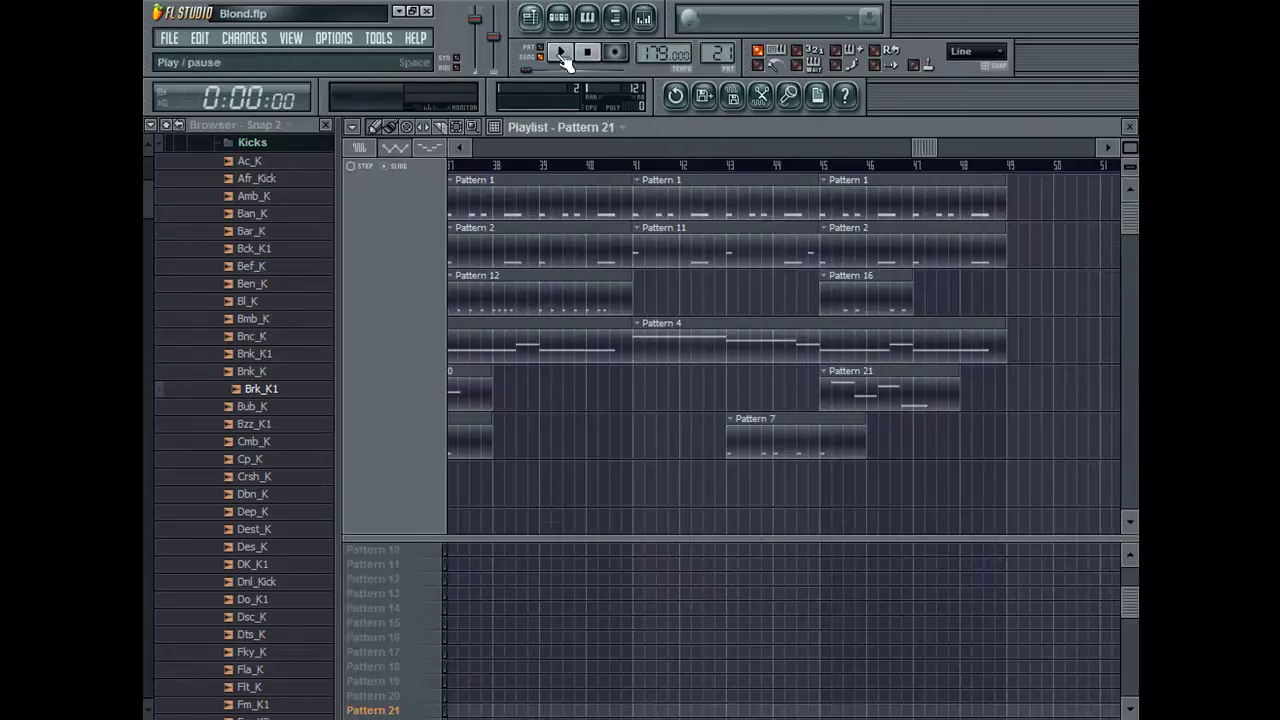
{"action": "left_click", "coordinate": [828, 166]}
{"action": "key", "text": "space"}
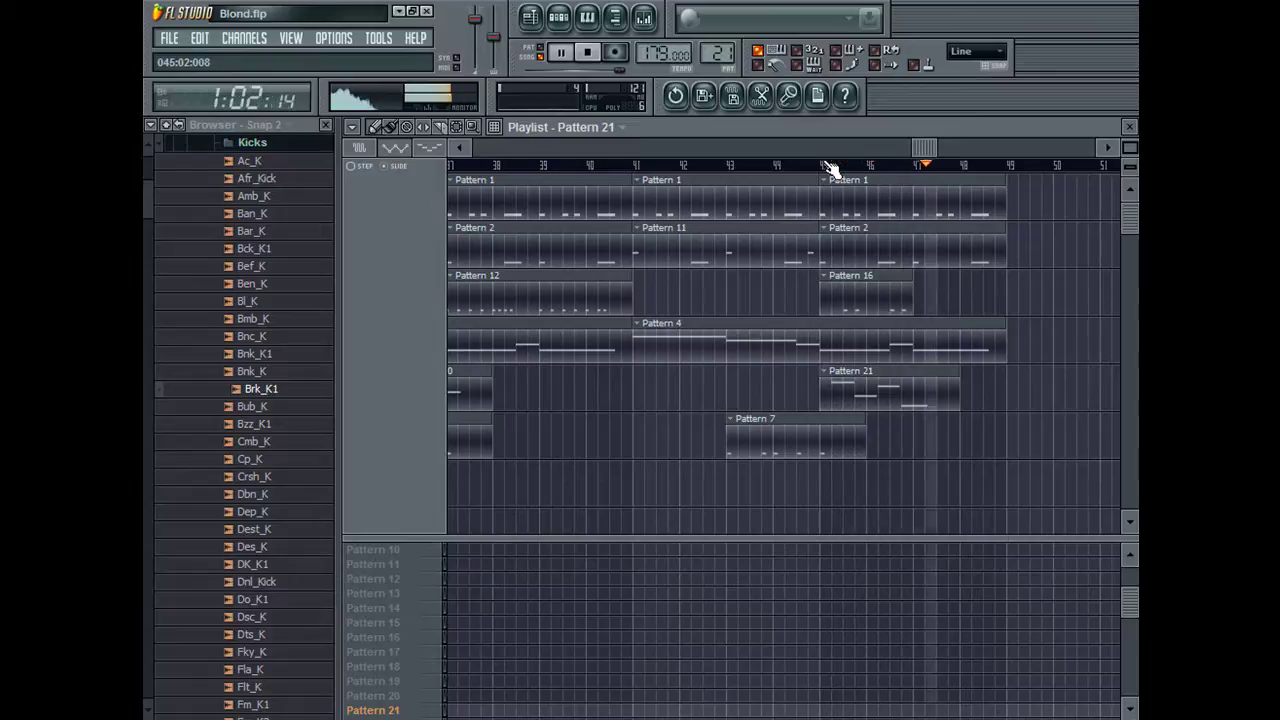
{"action": "left_click", "coordinate": [769, 166]}
{"action": "double_click", "coordinate": [845, 385]}
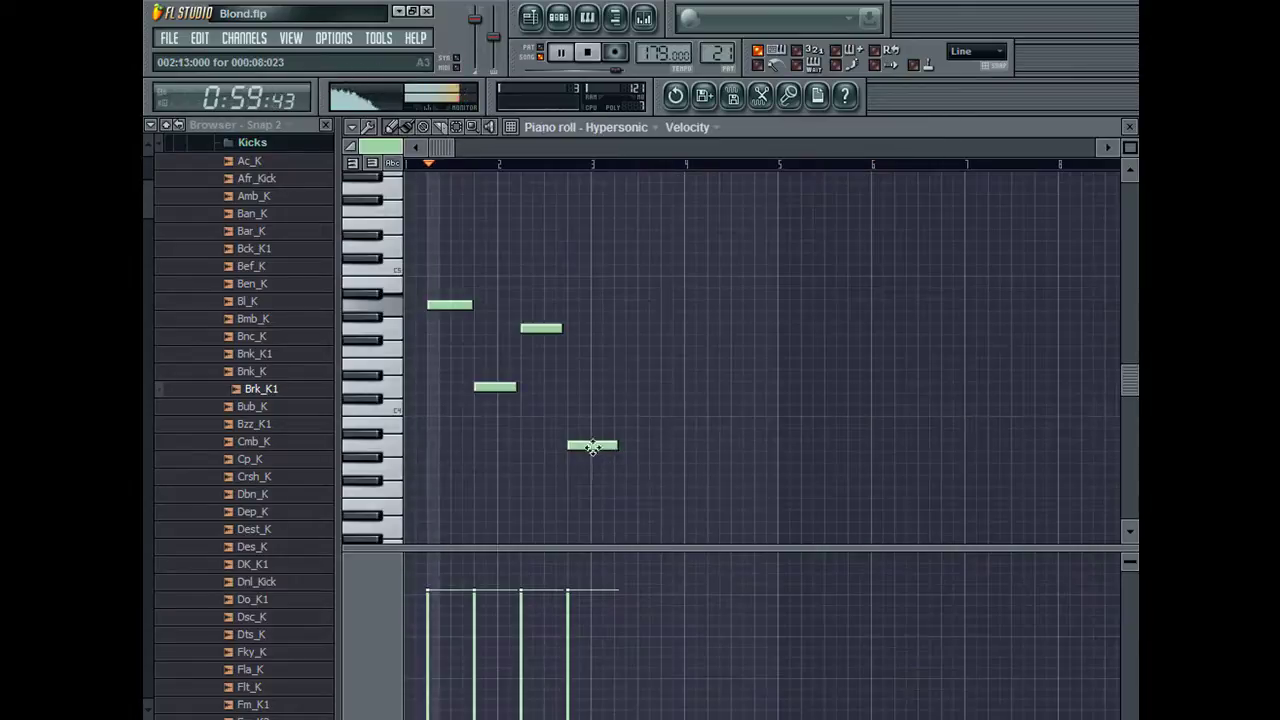
{"action": "left_click_drag", "start_coordinate": [591, 399], "coordinate": [591, 409]}
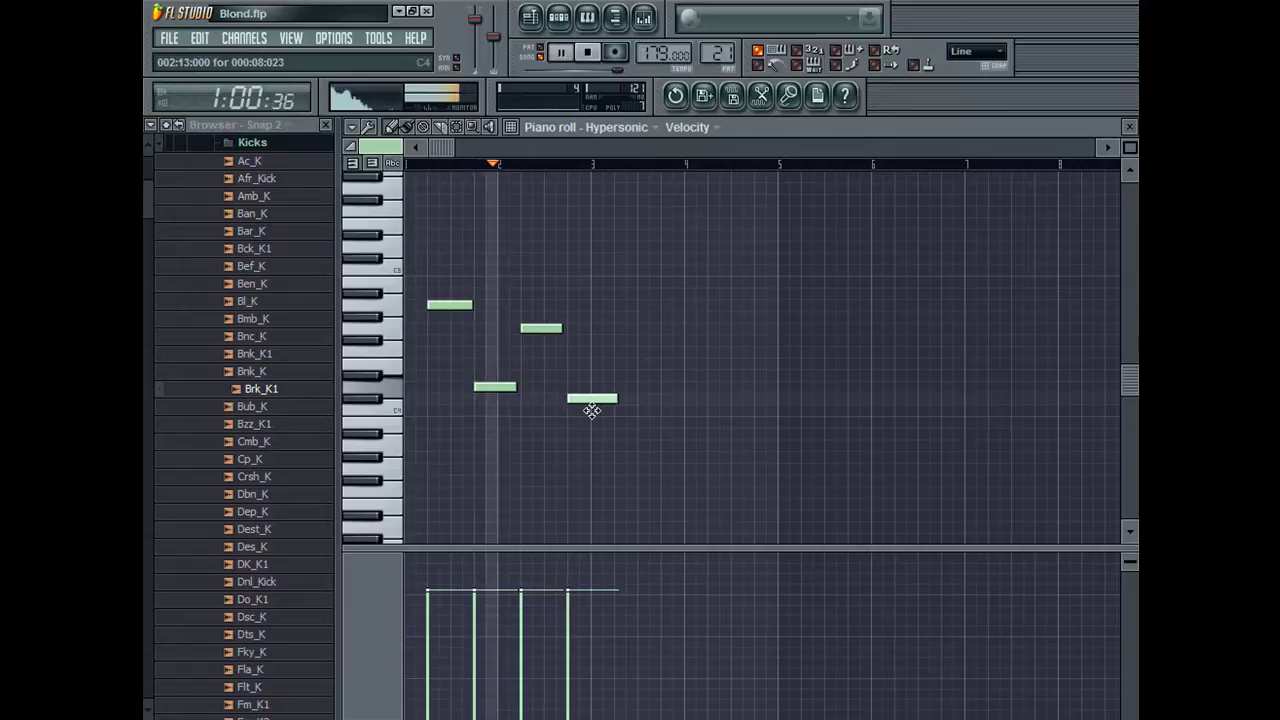
Step: Add a short D4 note at 3:09 and an E4 note at 3:13 to the Hypersonic melody in Pattern 21
{"action": "left_click", "coordinate": [654, 388]}
{"action": "key", "text": "space"}
{"action": "mouse_move", "coordinate": [665, 387]}
{"action": "left_mouse_down"}
{"action": "mouse_move", "coordinate": [650, 350]}
{"action": "mouse_move", "coordinate": [650, 392]}
{"action": "left_mouse_up"}
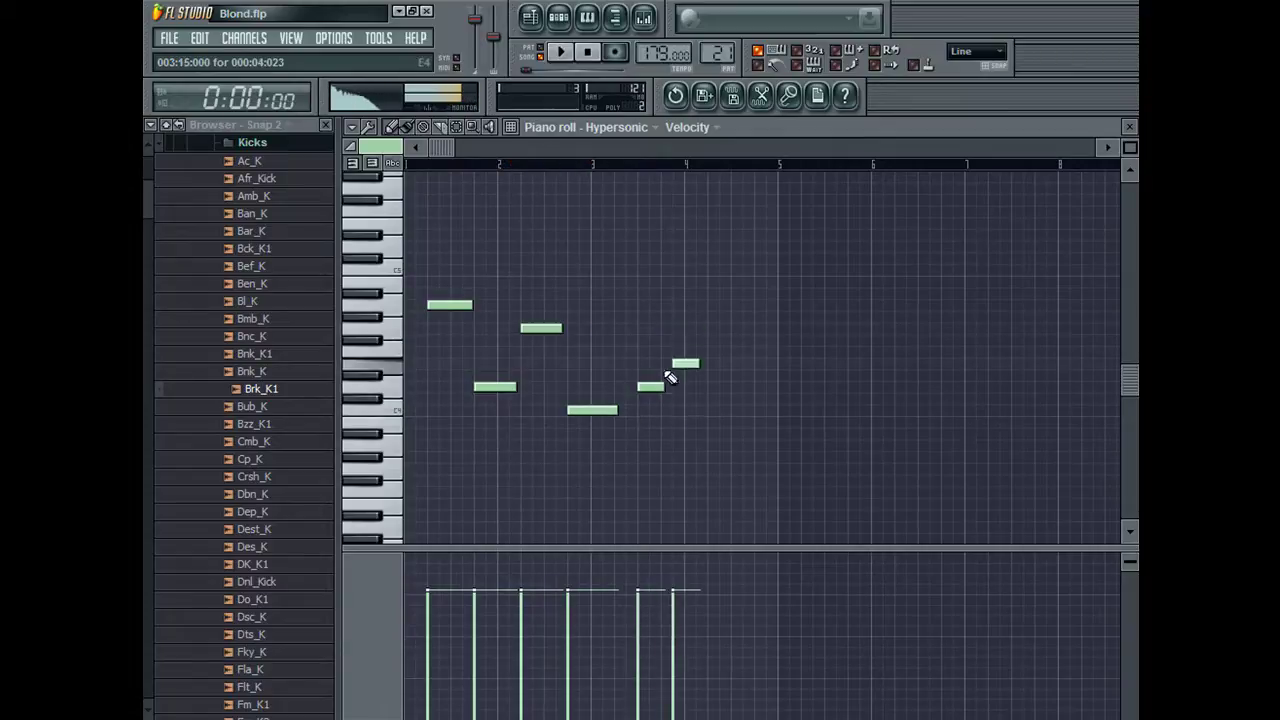
{"action": "double_click", "coordinate": [650, 386]}
{"action": "left_click", "coordinate": [890, 484]}
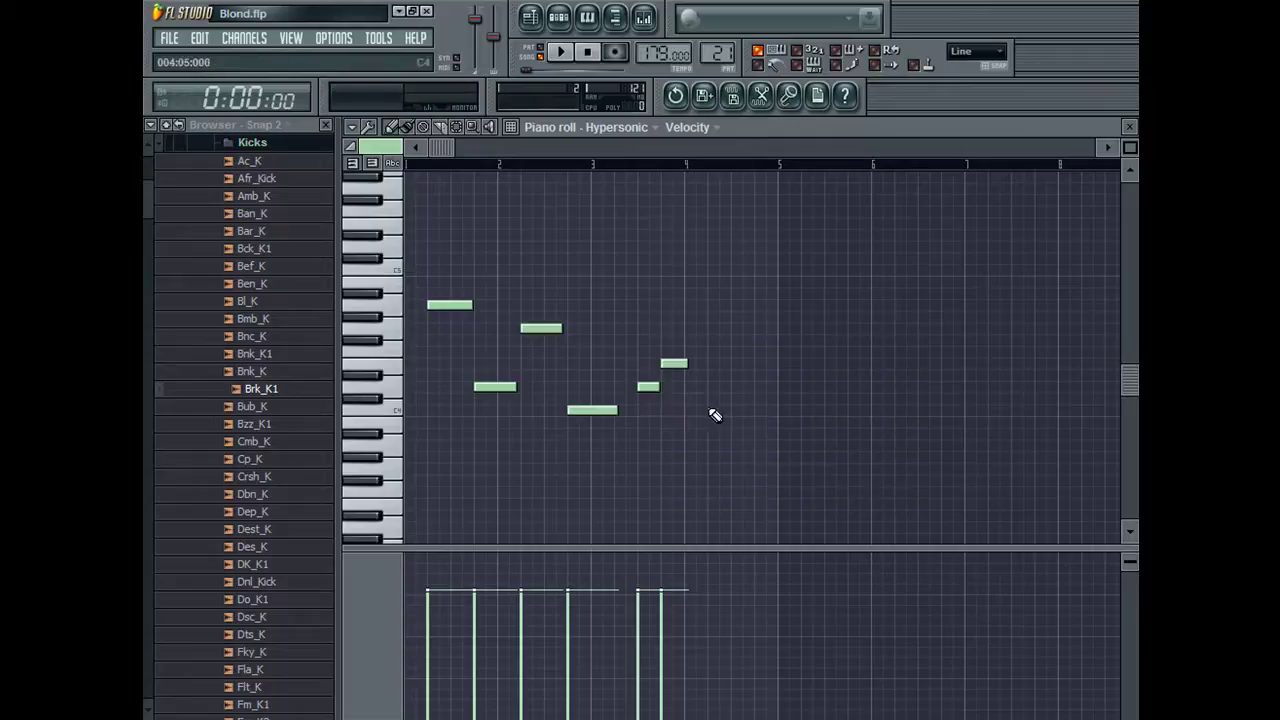
Step: Loop the song over bars 45 to 48 in the playlist and reopen the Hypersonic notes of Pattern 21
{"action": "left_click", "coordinate": [537, 57]}
{"action": "left_click", "coordinate": [822, 166]}
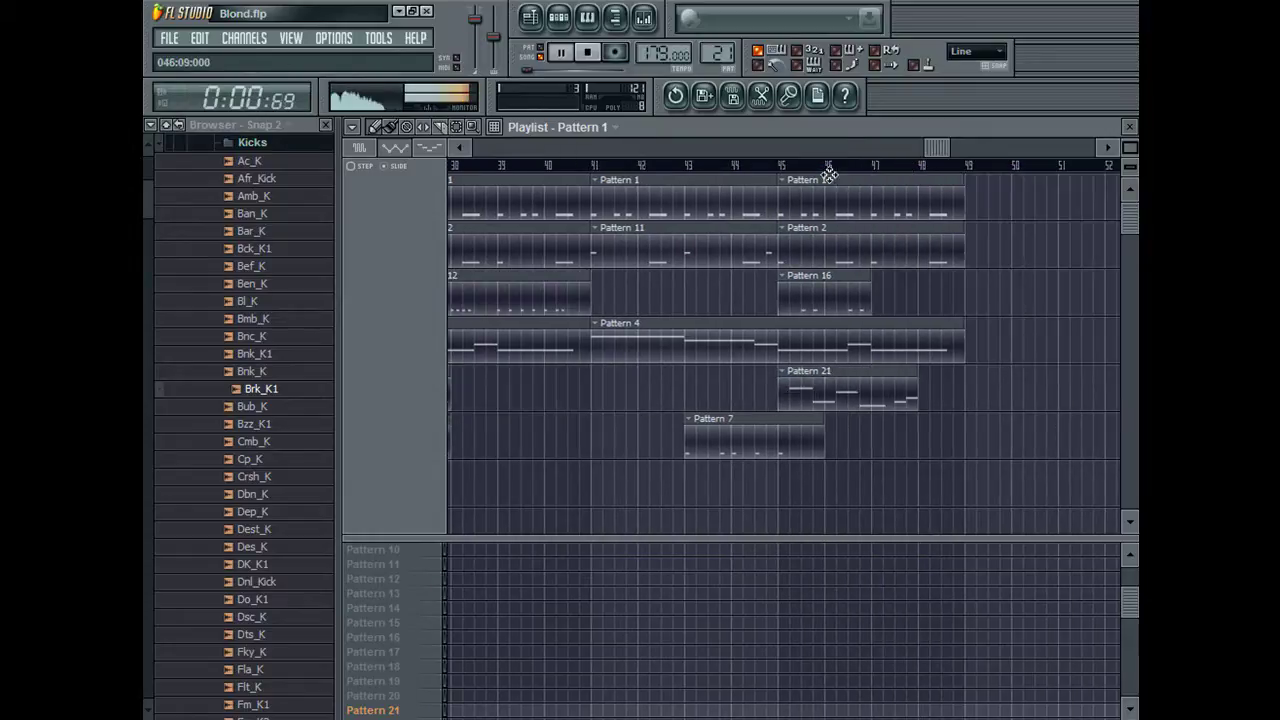
{"action": "left_click_drag", "start_coordinate": [776, 170], "coordinate": [964, 188]}
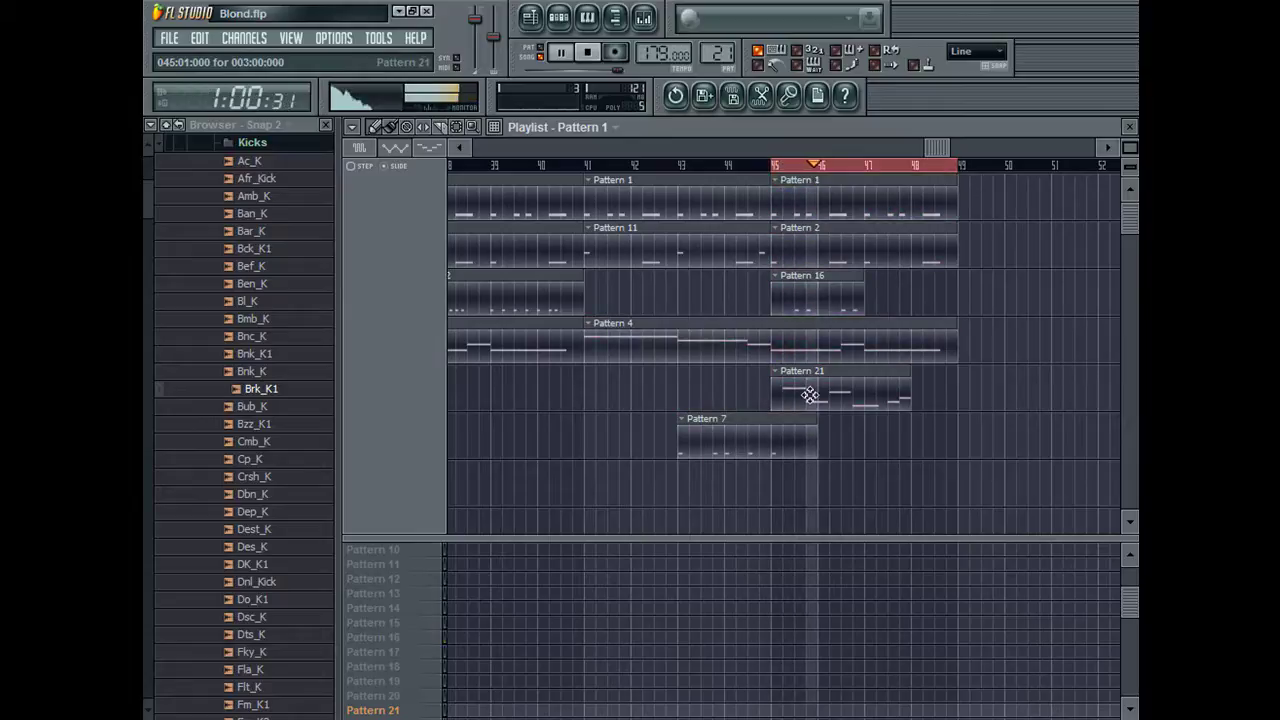
{"action": "double_click", "coordinate": [812, 392]}
Step: Try E4 and a higher pitch for the note at 2:13 with the loop playing and return it to C4
{"action": "left_click_drag", "start_coordinate": [591, 400], "coordinate": [595, 363]}
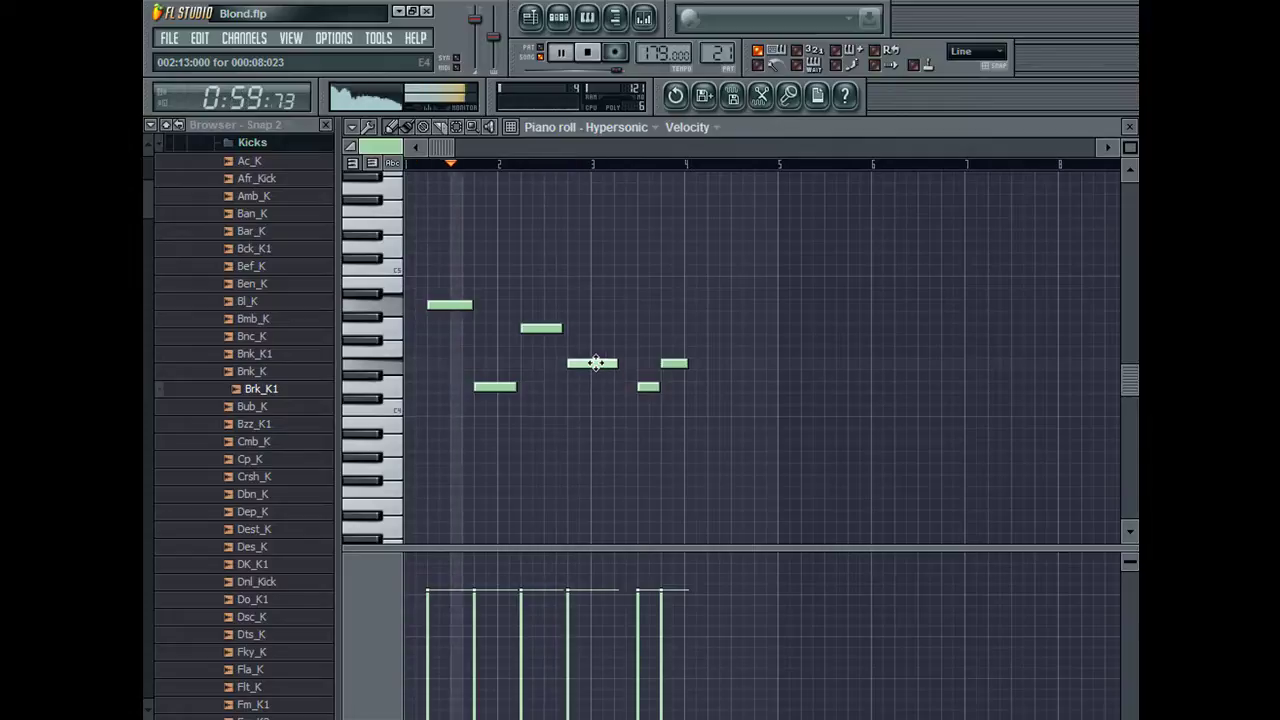
{"action": "left_click_drag", "start_coordinate": [595, 363], "coordinate": [598, 341]}
{"action": "key", "text": "space"}
{"action": "key", "text": "space"}
{"action": "left_click_drag", "start_coordinate": [596, 340], "coordinate": [577, 410]}
{"action": "left_click", "coordinate": [578, 390]}
{"action": "right_click", "coordinate": [581, 392]}
{"action": "key", "text": "space"}
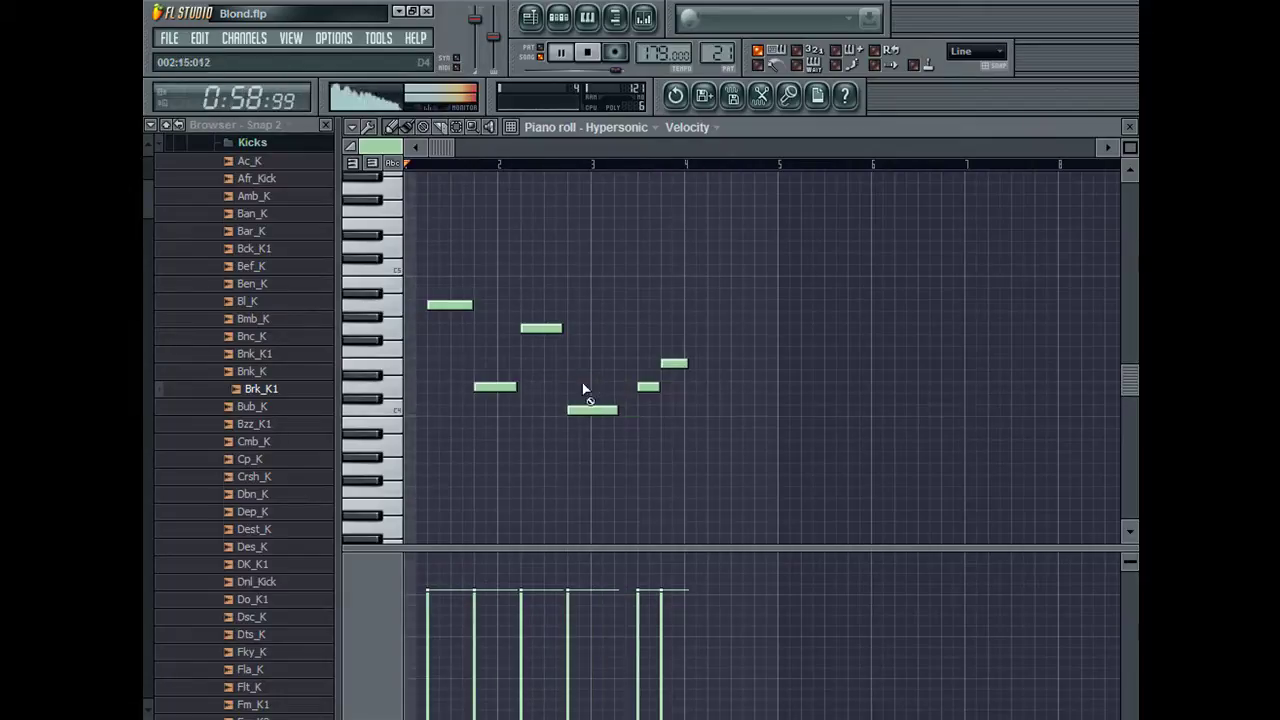
{"action": "key", "text": "space"}
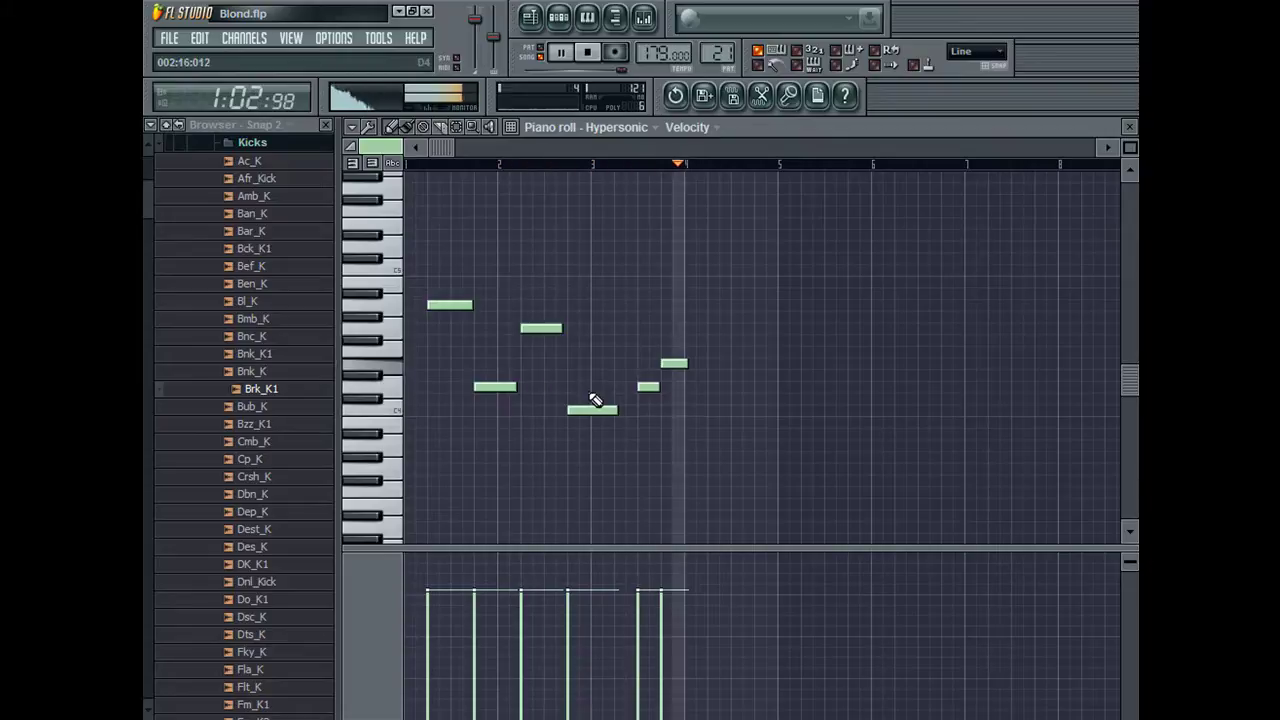
Step: Lower the note at 3:13 to D4, try extra D4 notes around 4:05 and 4:09, and delete the extras
{"action": "left_click_drag", "start_coordinate": [671, 364], "coordinate": [670, 389]}
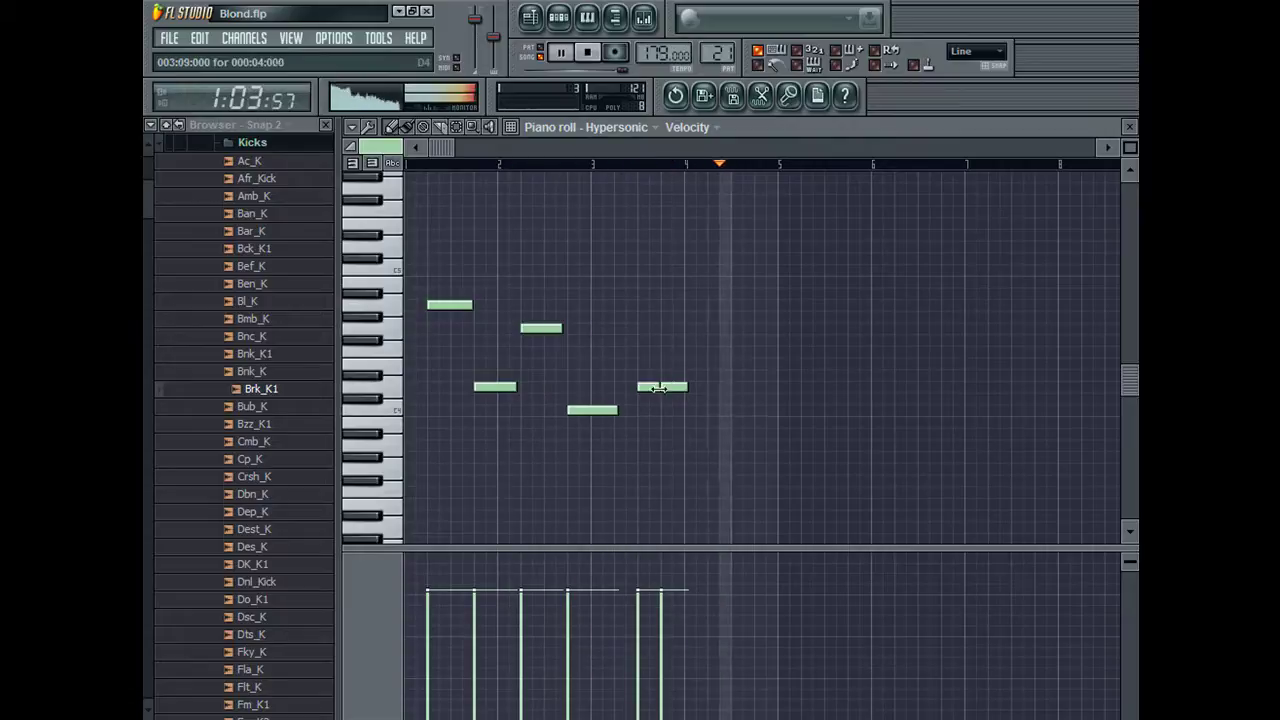
{"action": "left_click", "coordinate": [716, 387]}
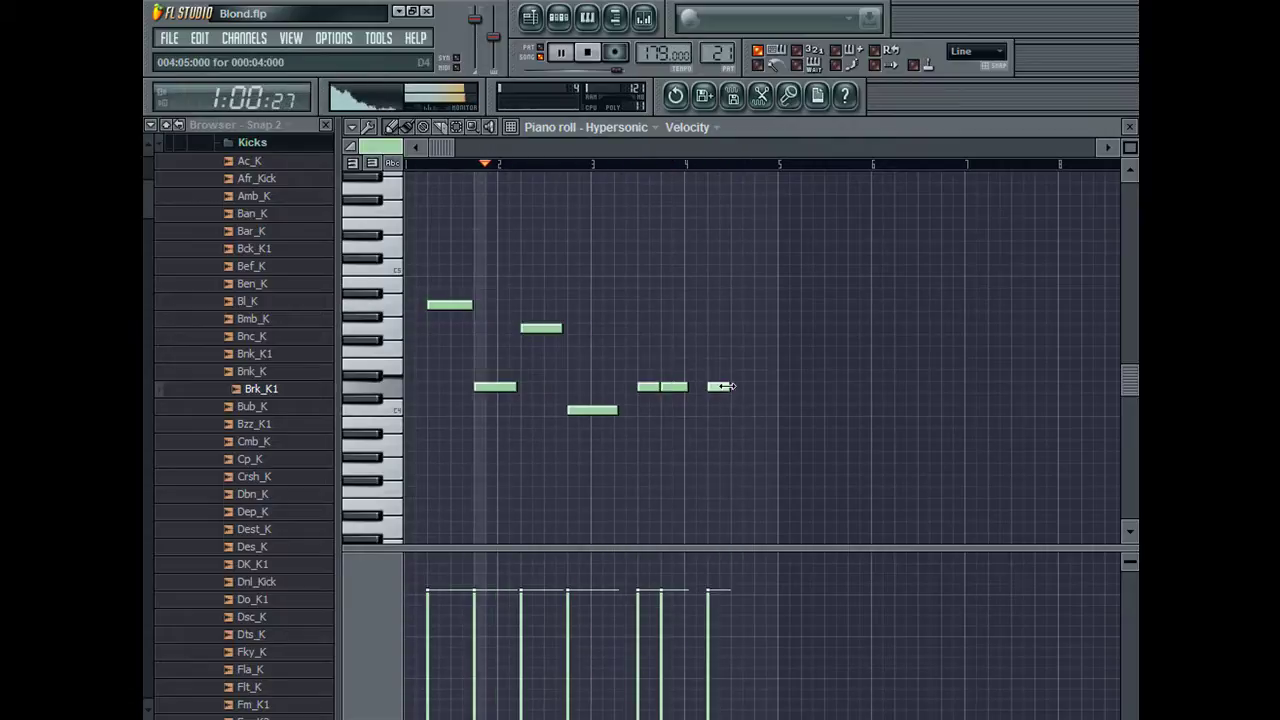
{"action": "left_click", "coordinate": [745, 387]}
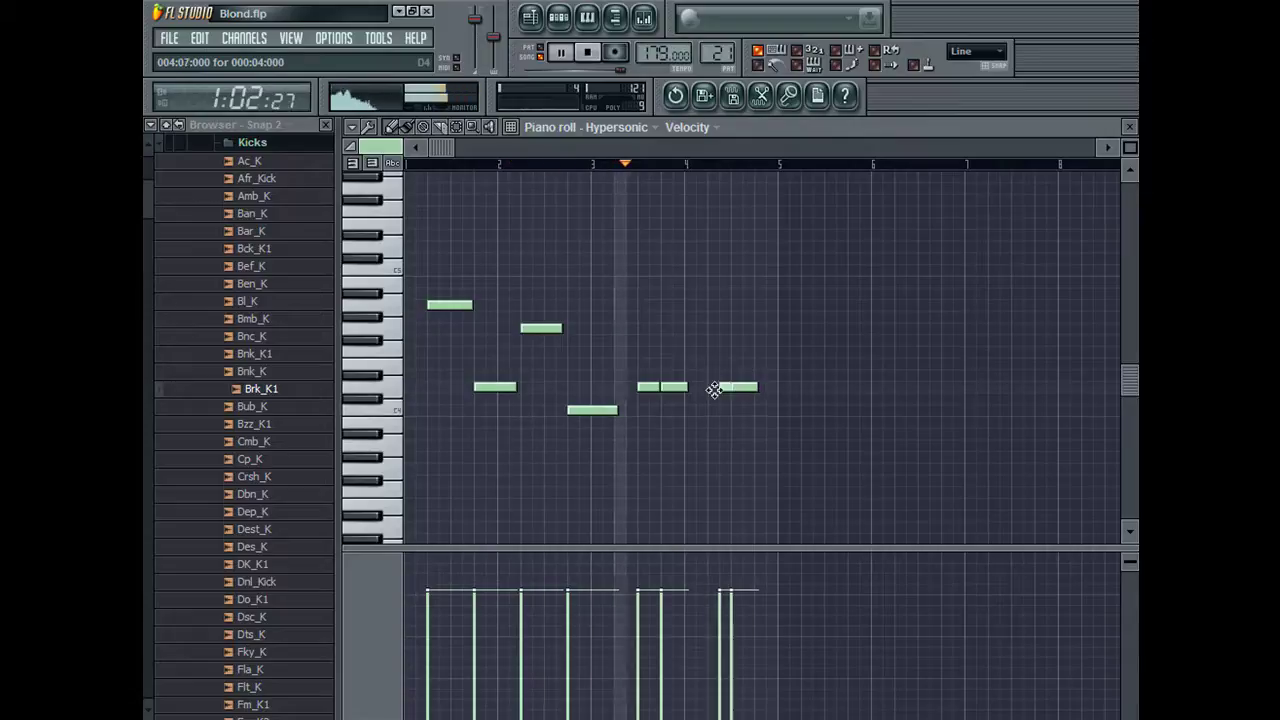
{"action": "key", "text": "F7"}
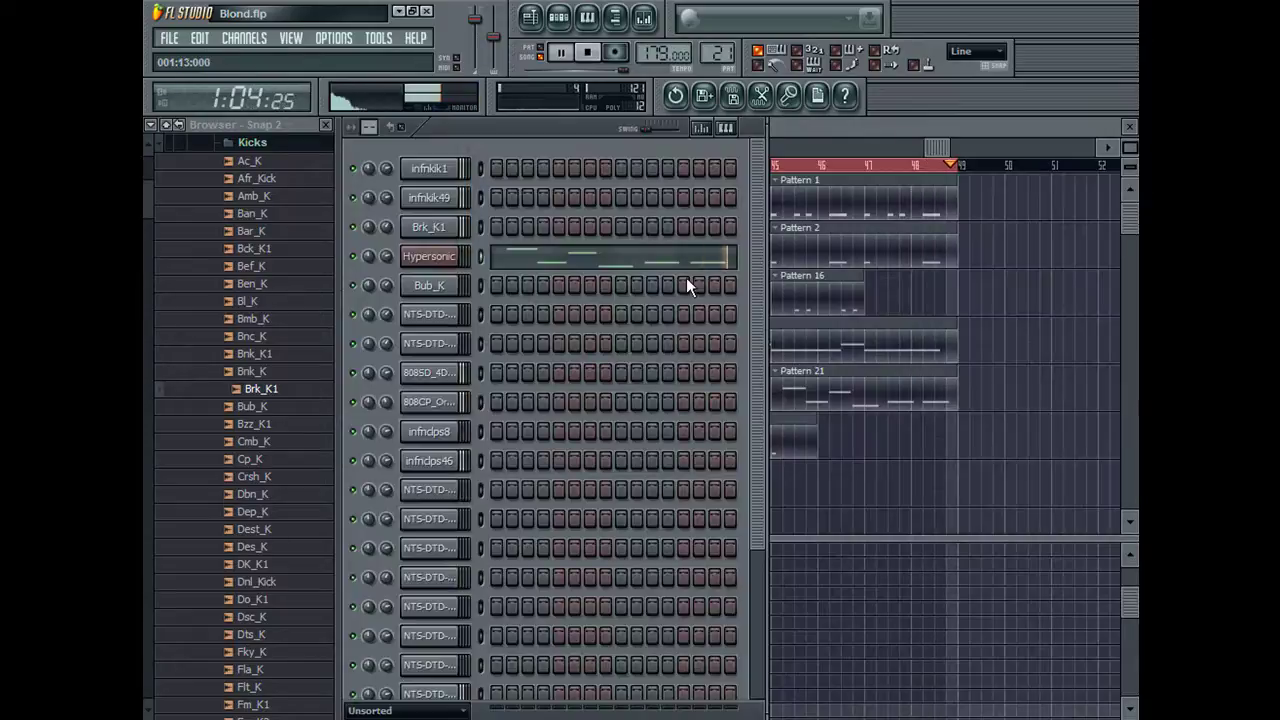
{"action": "key", "text": "F7"}
{"action": "right_click", "coordinate": [719, 387]}
{"action": "right_click", "coordinate": [739, 387]}
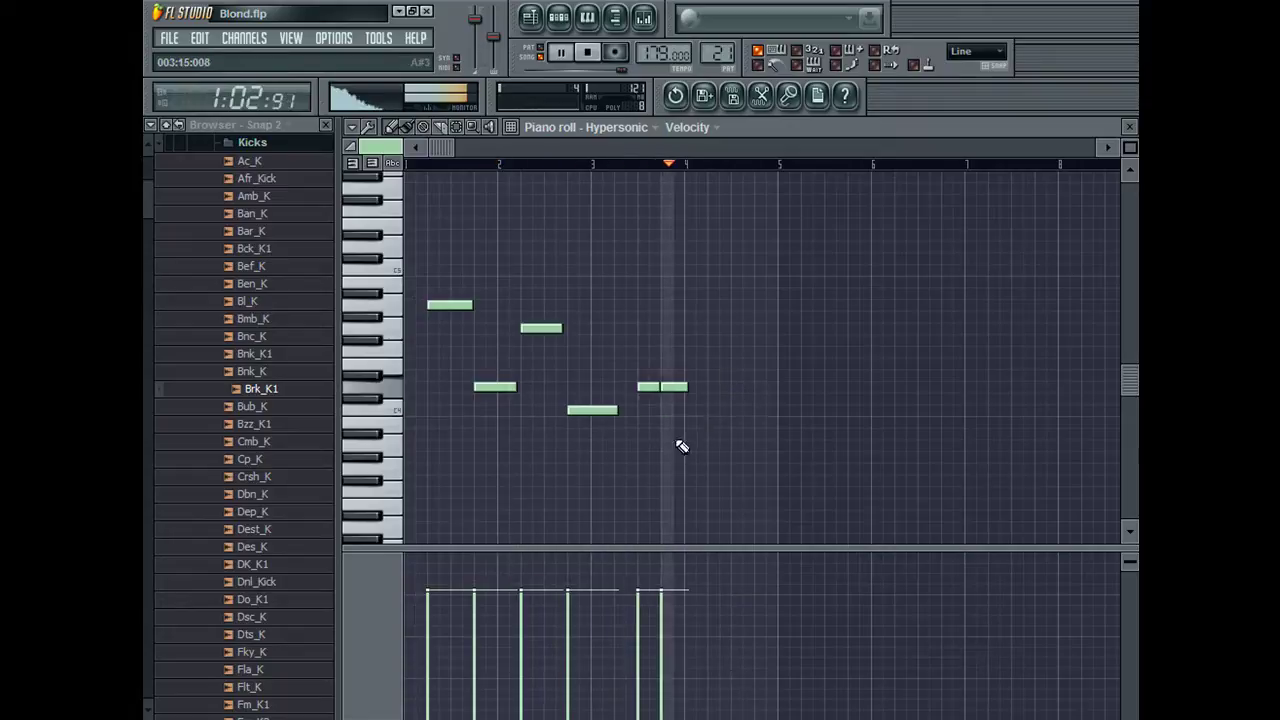
Step: Replace the D4 note at 3:13 with a D4 note at 4:09 in Pattern 21
{"action": "left_click_drag", "start_coordinate": [667, 386], "coordinate": [714, 386]}
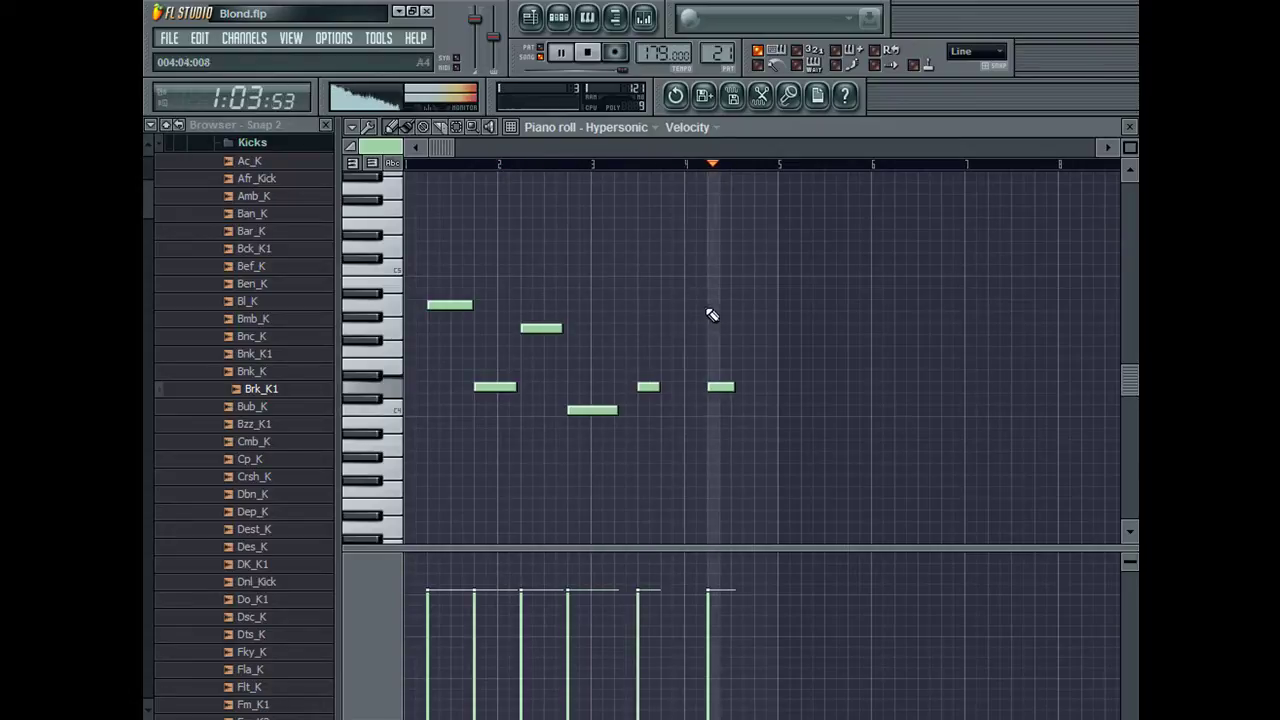
{"action": "right_click", "coordinate": [720, 386]}
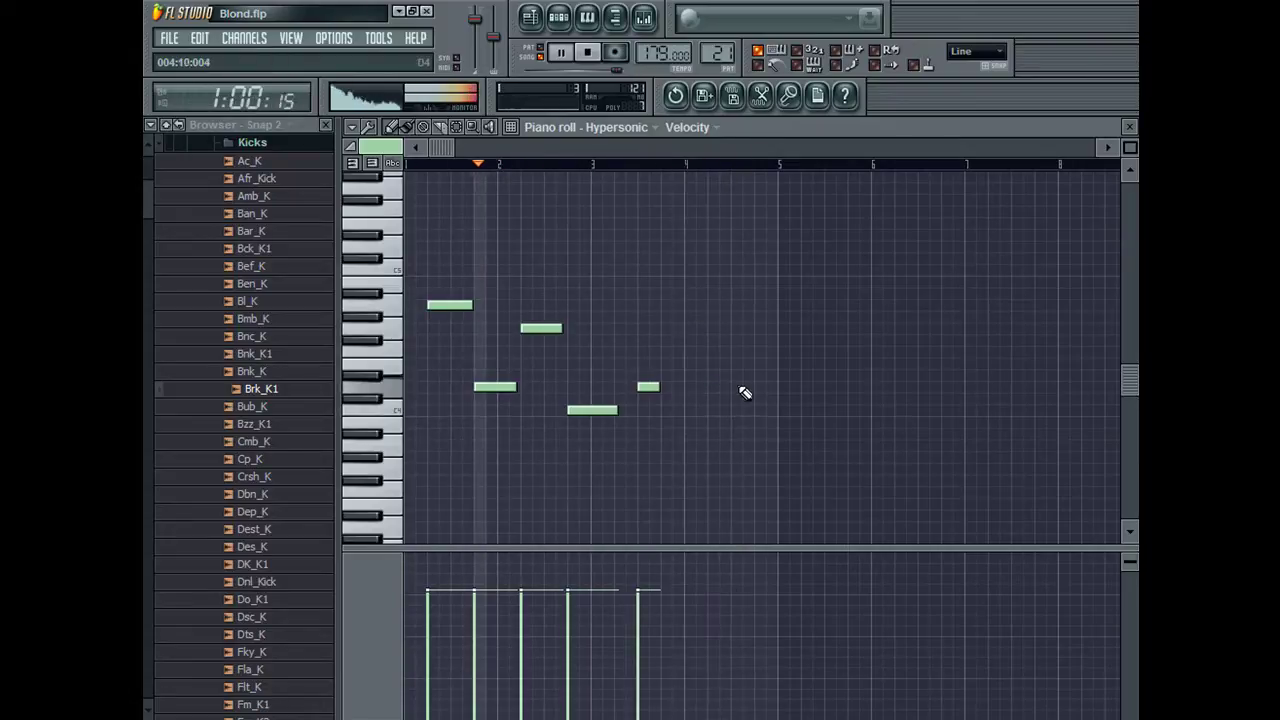
{"action": "left_click", "coordinate": [737, 386]}
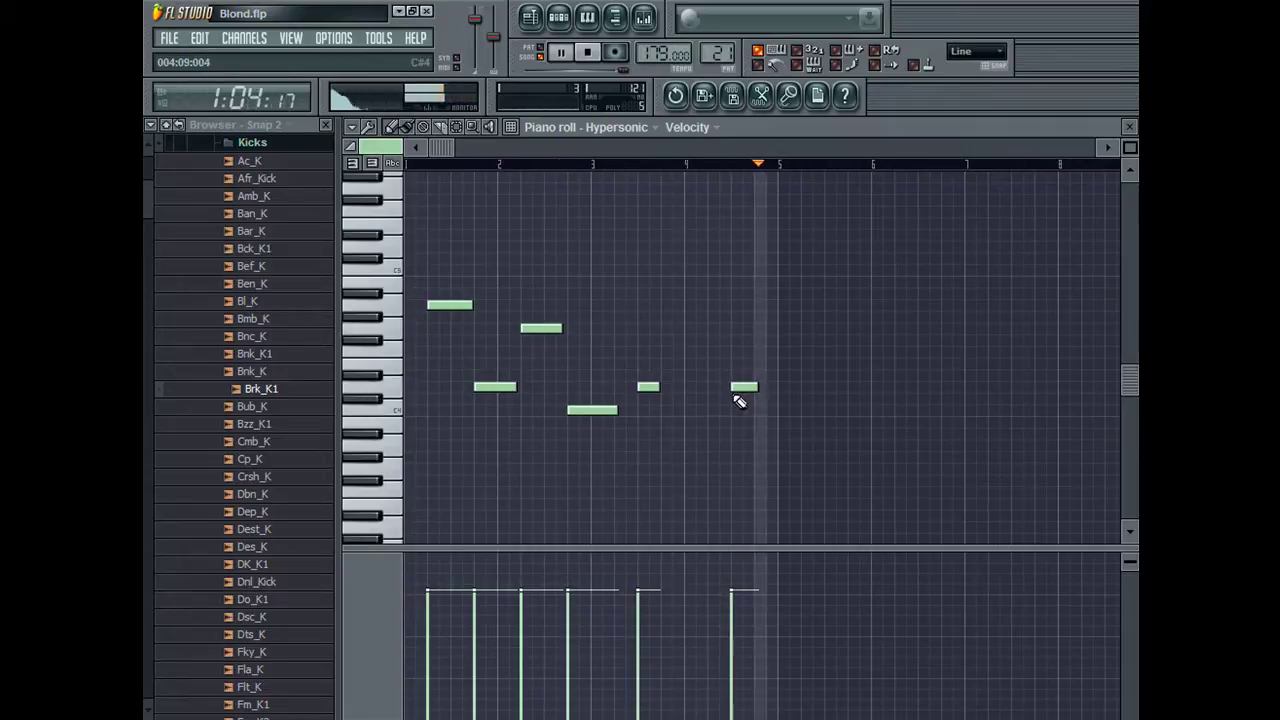
Step: Clear the loop over bars 45 to 48 in the playlist and review the whole arrangement playing from the beginning
{"action": "left_click", "coordinate": [531, 18]}
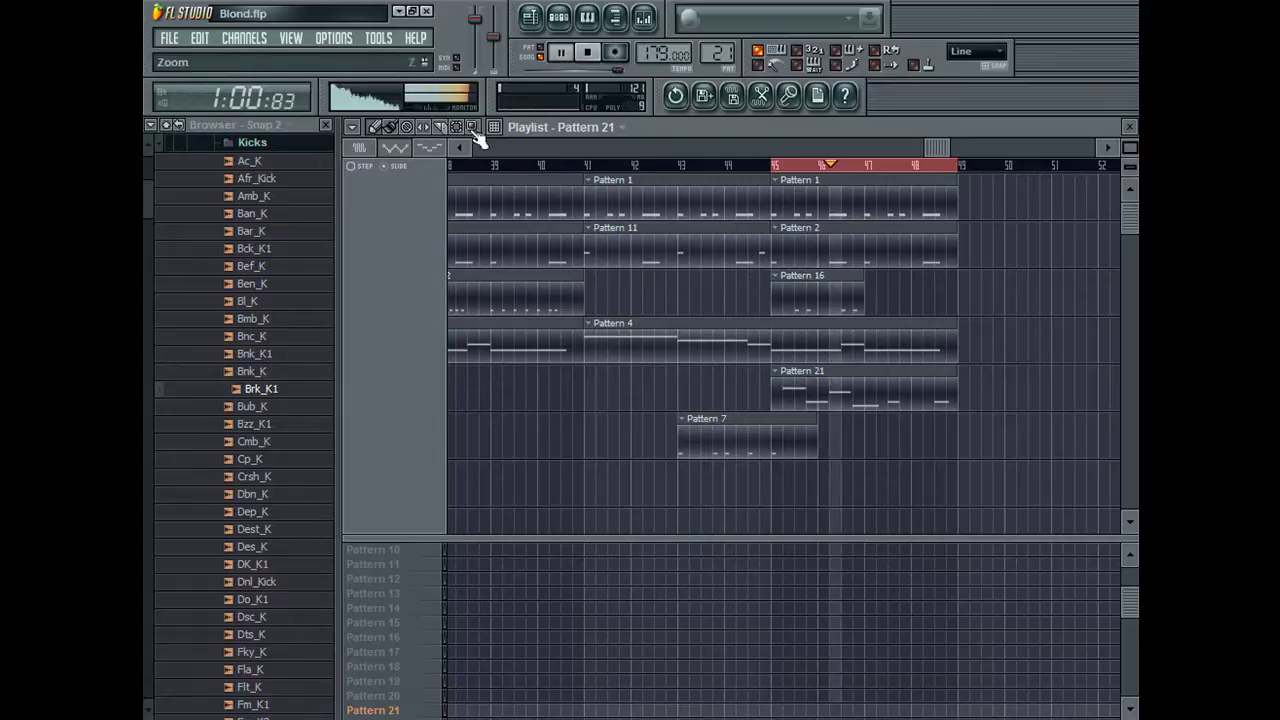
{"action": "left_click", "coordinate": [882, 167]}
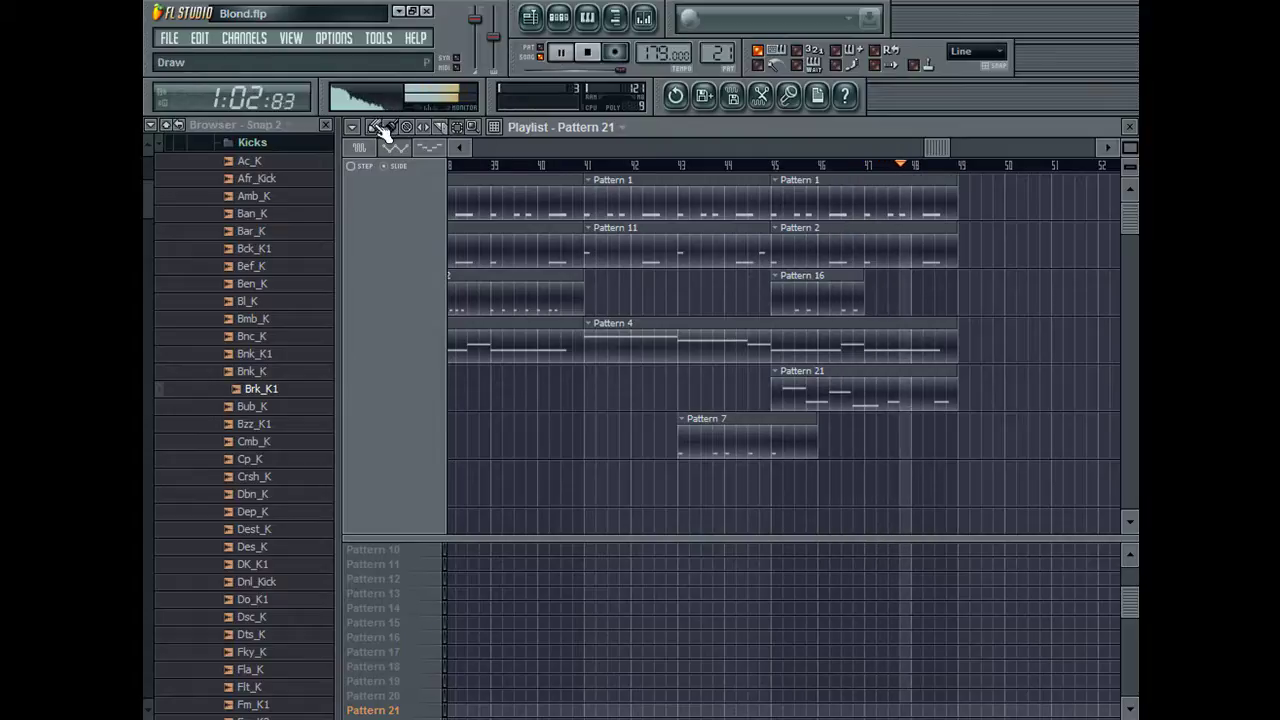
{"action": "double_click", "coordinate": [829, 402]}
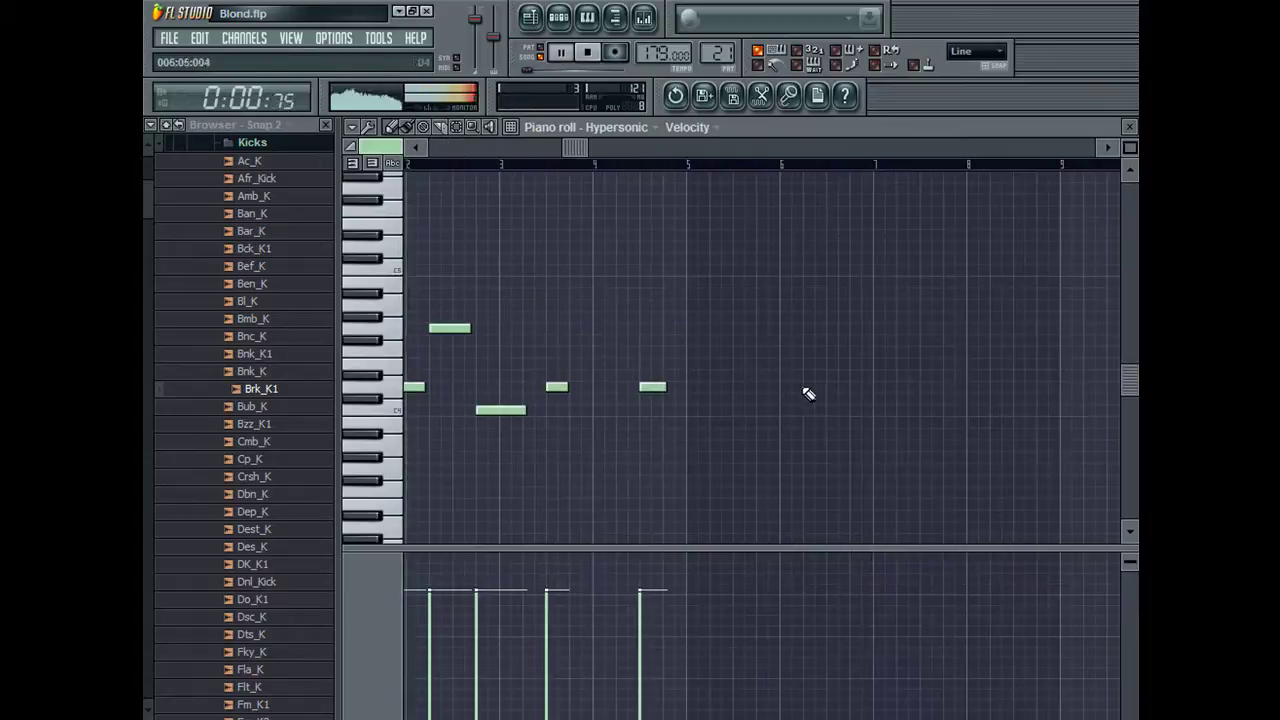
{"action": "left_click", "coordinate": [1130, 130]}
{"action": "left_click_drag", "start_coordinate": [945, 148], "coordinate": [460, 146]}
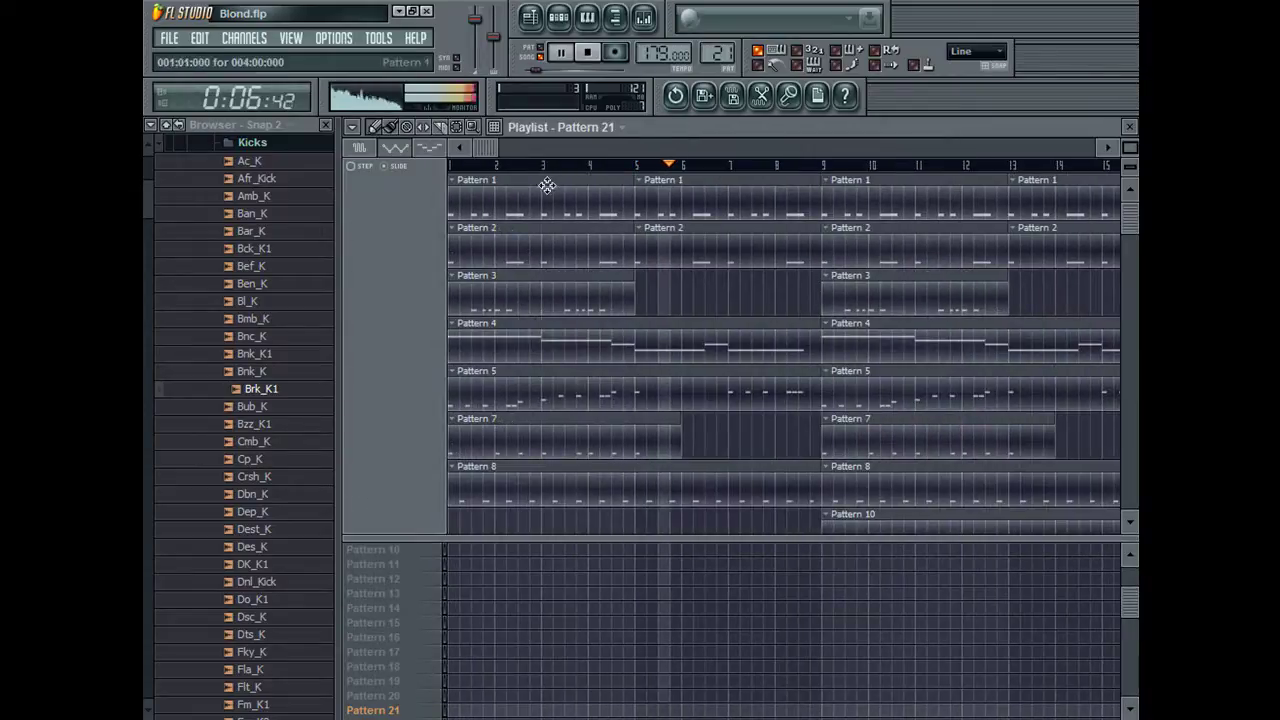
{"action": "scroll", "coordinate": [726, 460], "scroll_direction": "down", "scroll_amount": 1}
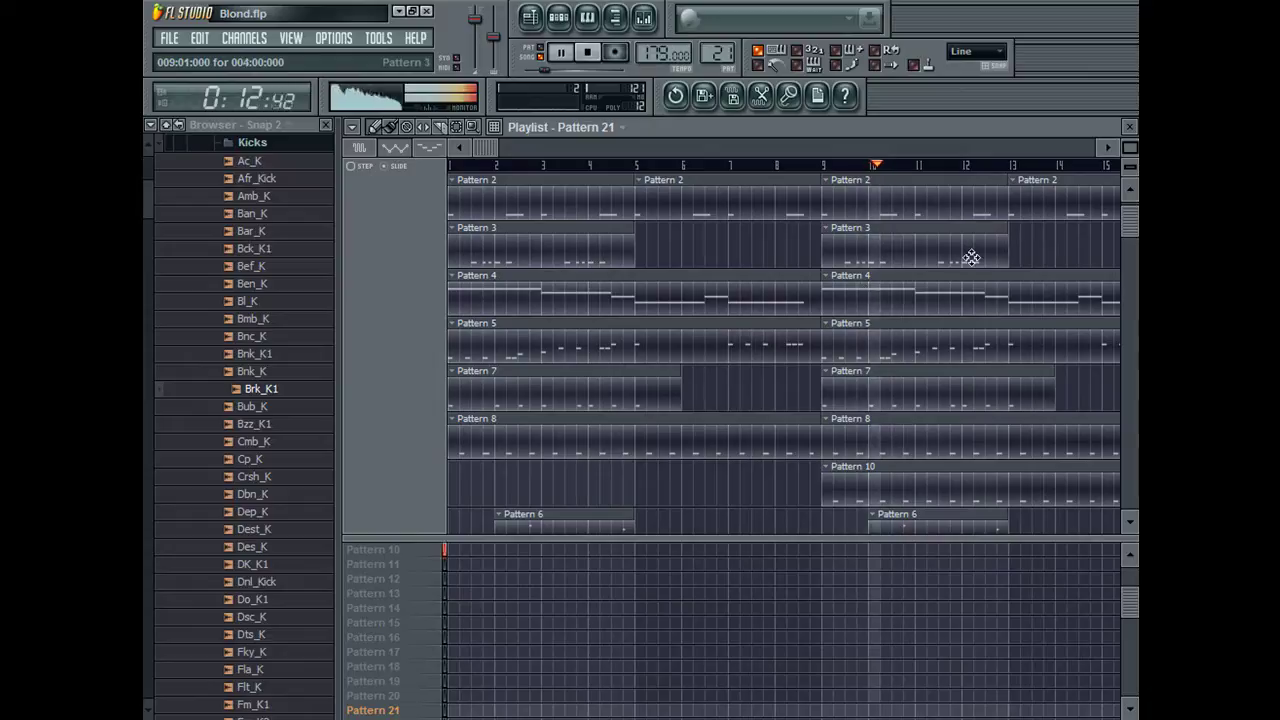
{"action": "mouse_move", "coordinate": [1130, 148]}
{"action": "left_mouse_down"}
{"action": "mouse_move", "coordinate": [1122, 183]}
{"action": "mouse_move", "coordinate": [1130, 171]}
{"action": "left_mouse_up"}
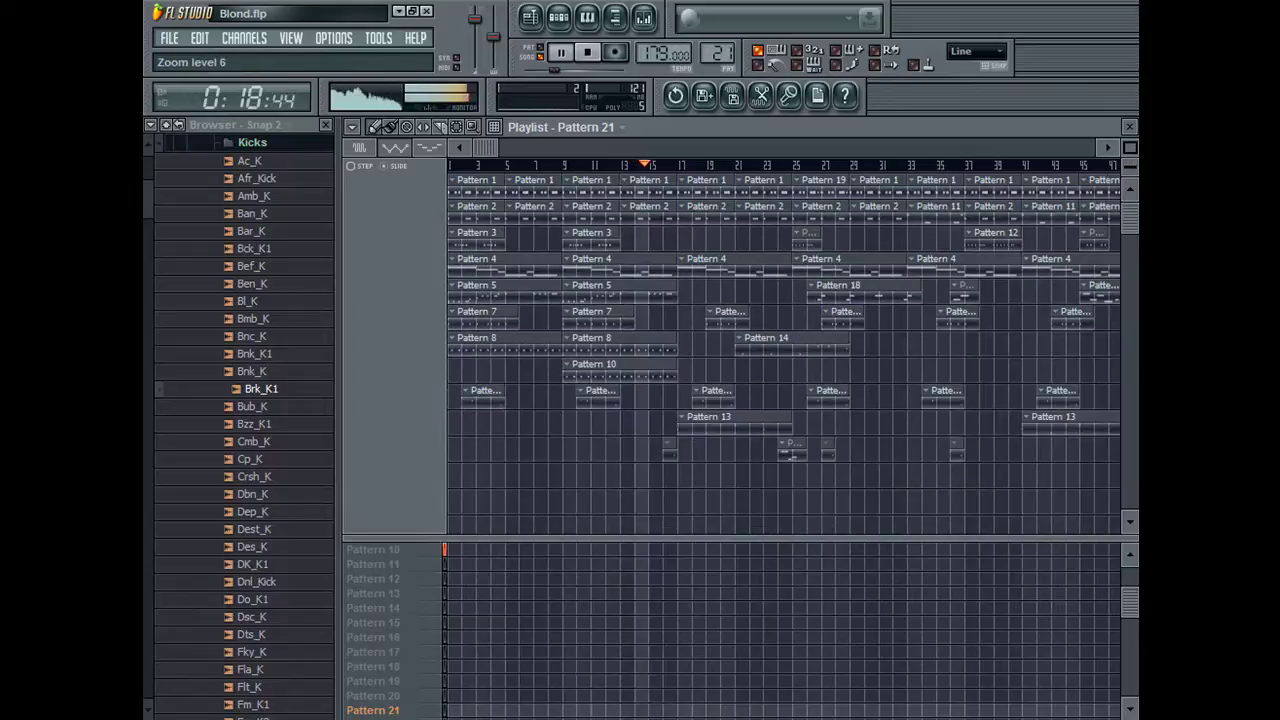
Step: Clone the Hypersonic channel and remove the Sub Bass patch from the second slot of the copy
{"action": "left_click", "coordinate": [1130, 128]}
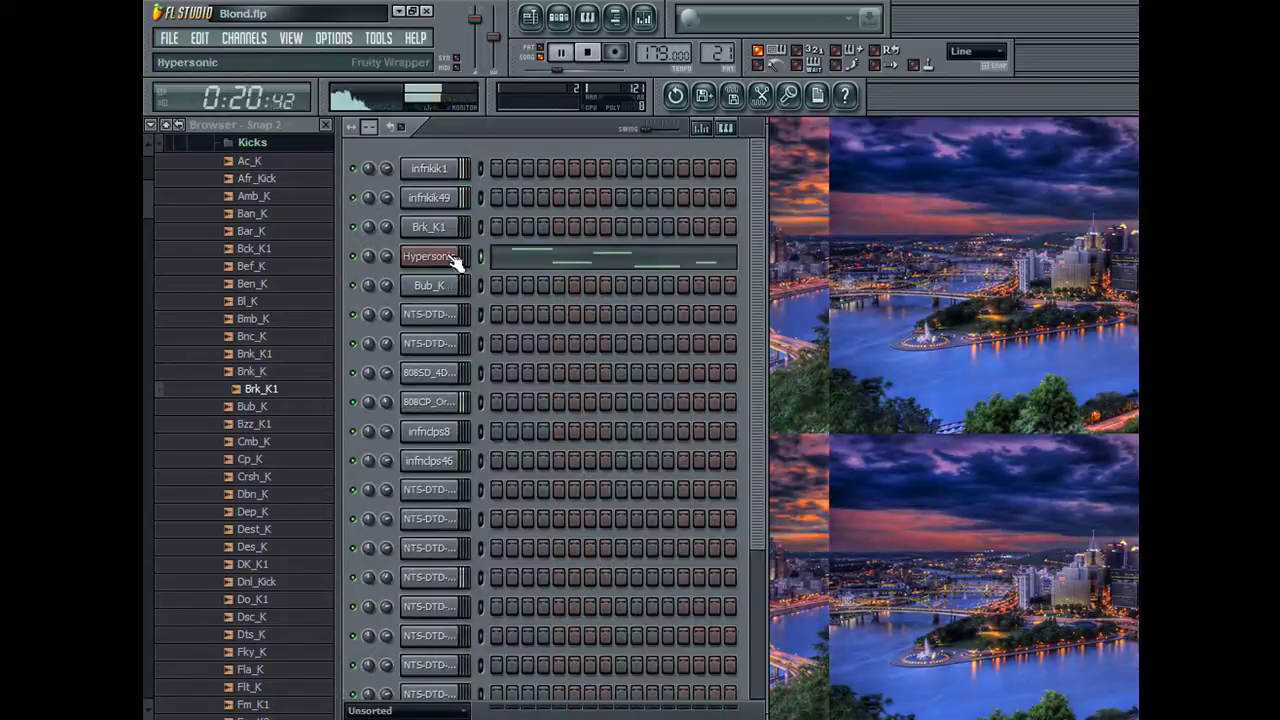
{"action": "key", "text": "ctrl+z"}
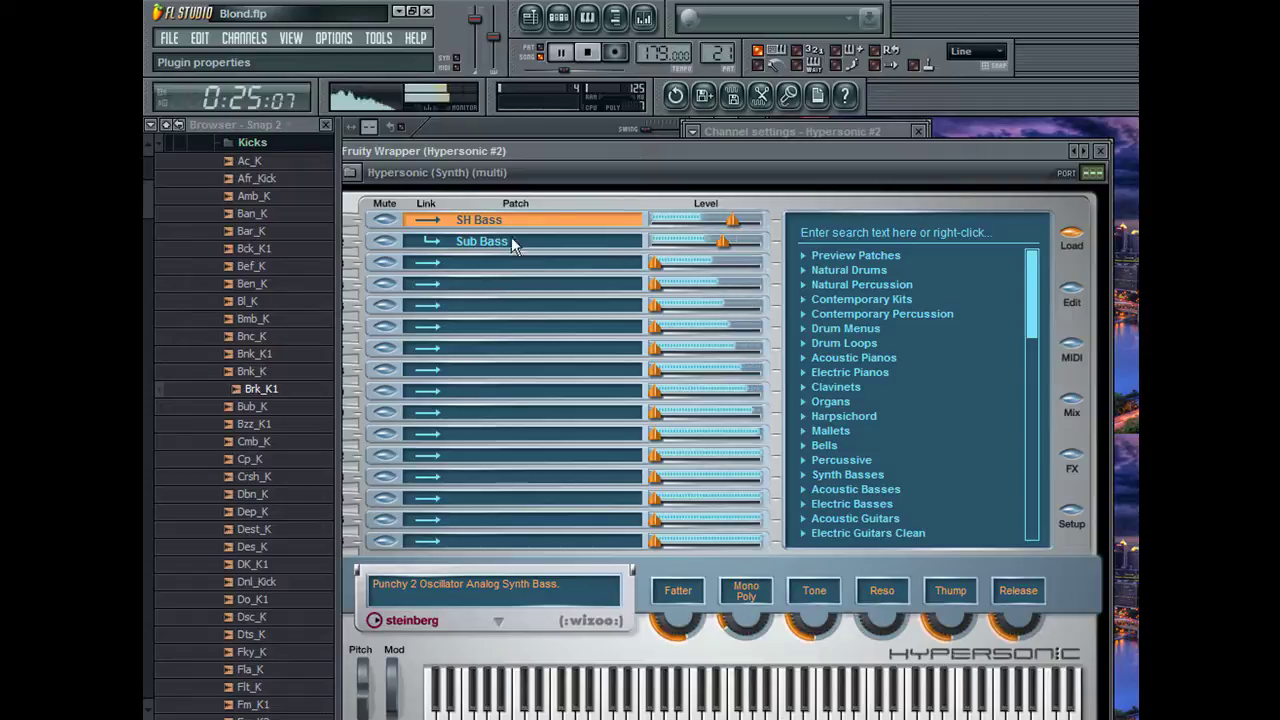
{"action": "right_click", "coordinate": [511, 241]}
{"action": "left_click", "coordinate": [530, 334]}
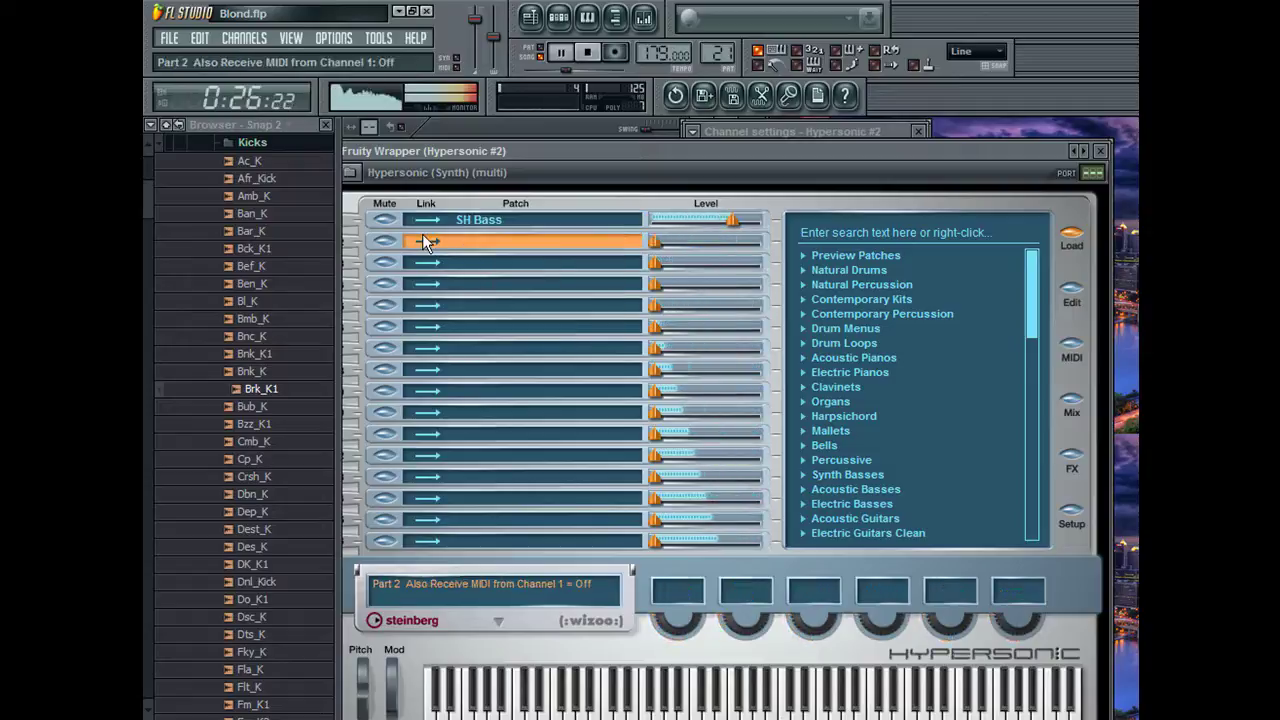
Step: Replace the SH Bass patch in Hypersonic #2 with Atmos Piano from the Acoustic Pianos category
{"action": "left_click", "coordinate": [903, 489]}
{"action": "scroll", "coordinate": [902, 485], "scroll_direction": "down", "scroll_amount": 3}
{"action": "scroll", "coordinate": [819, 423], "scroll_direction": "up", "scroll_amount": 3}
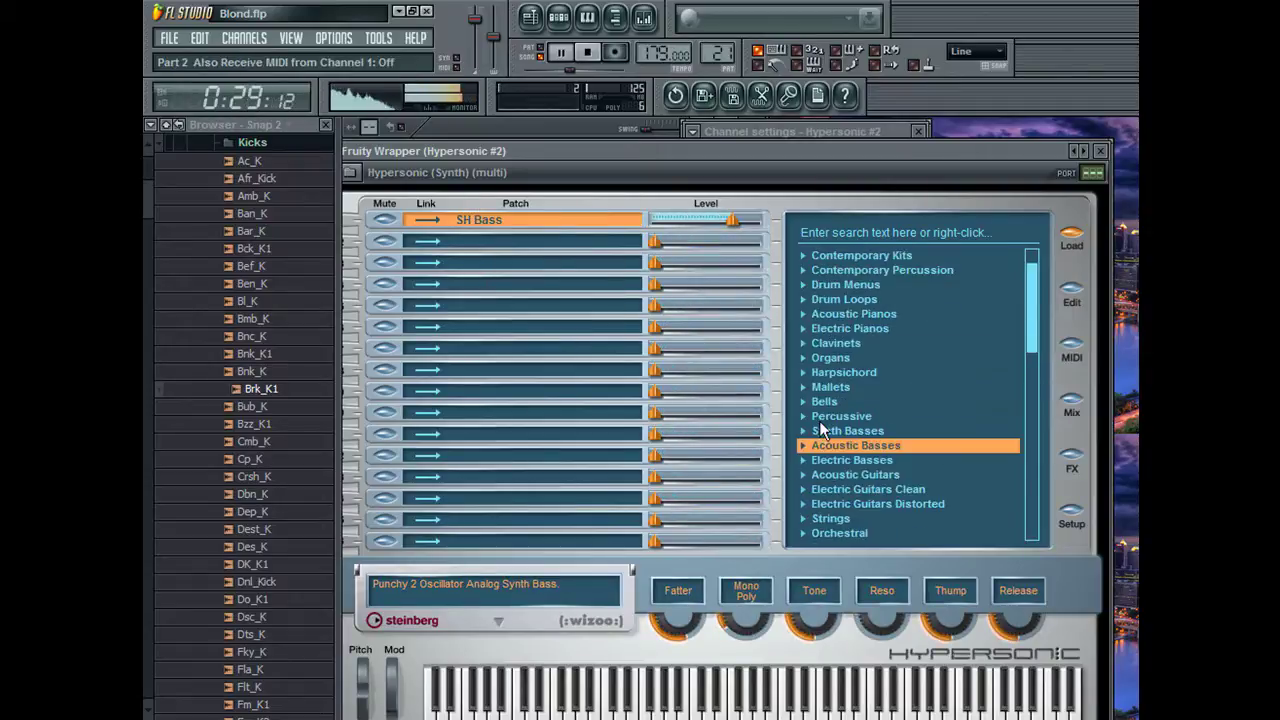
{"action": "left_click", "coordinate": [802, 314]}
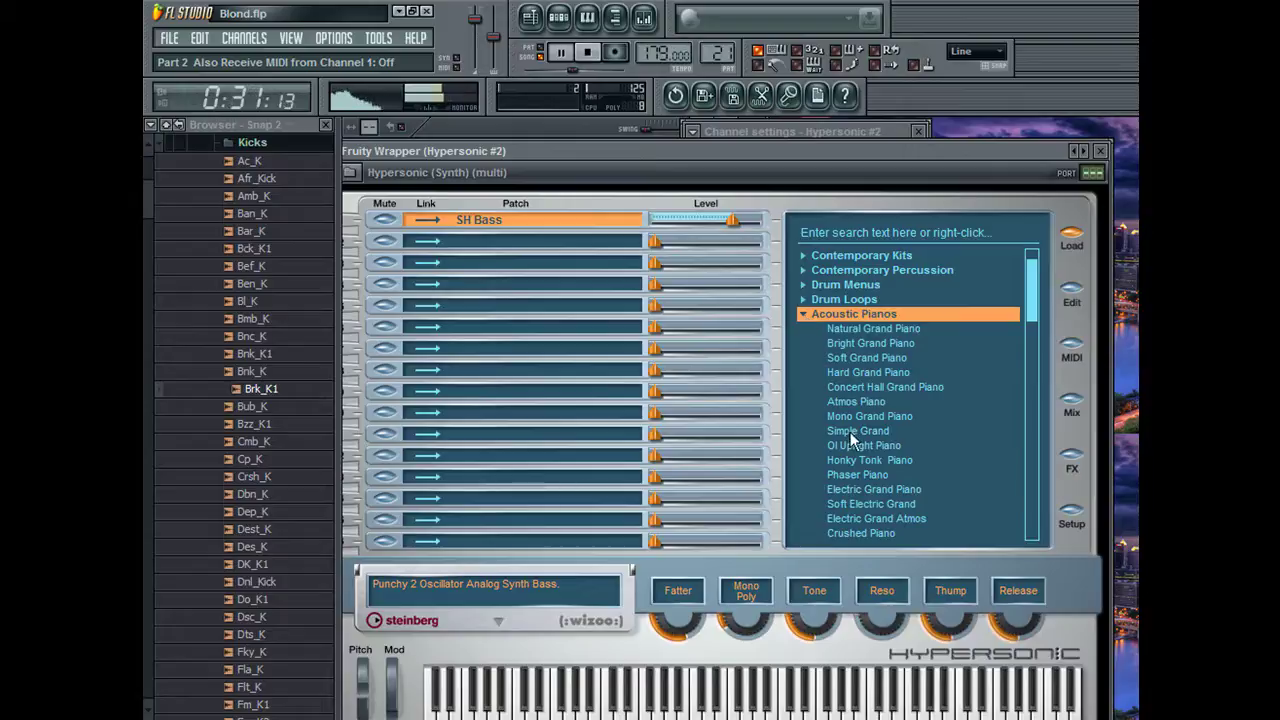
{"action": "left_click", "coordinate": [853, 401]}
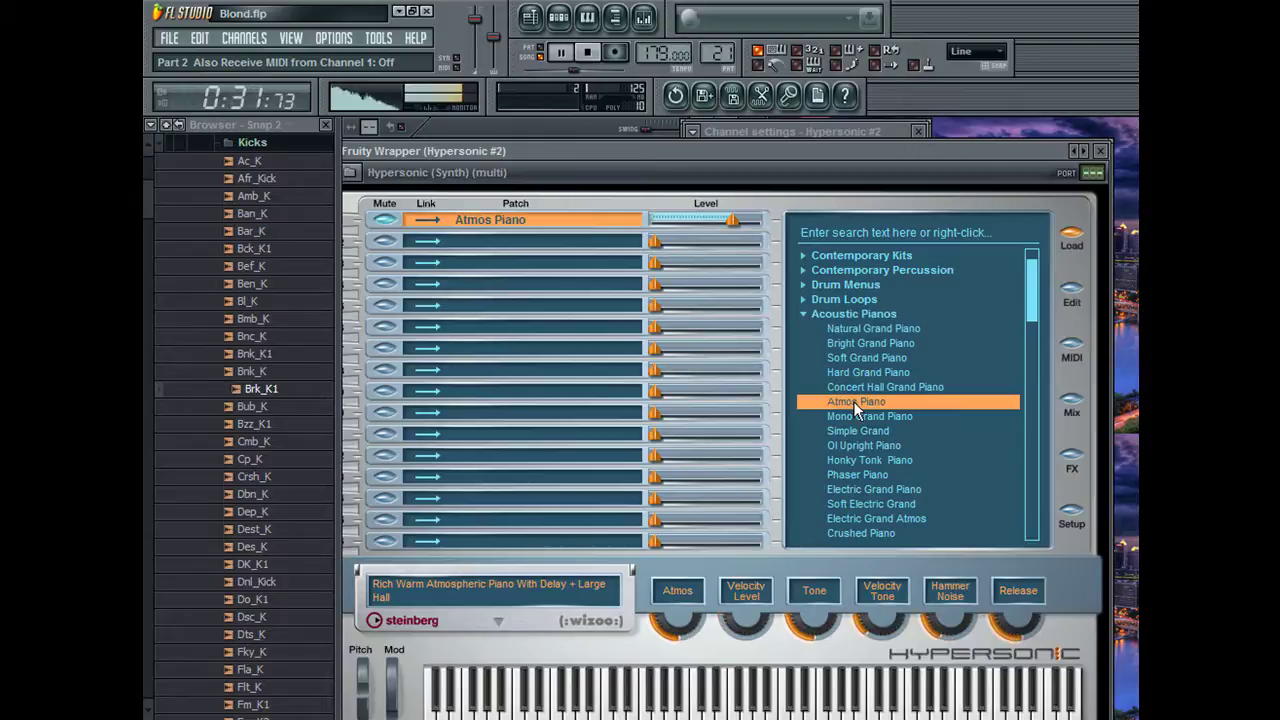
Step: Lower the Hypersonic #2 channel's root note to around E4 and record a piano melody into Pattern 22
{"action": "left_click", "coordinate": [543, 136]}
{"action": "left_click", "coordinate": [862, 134]}
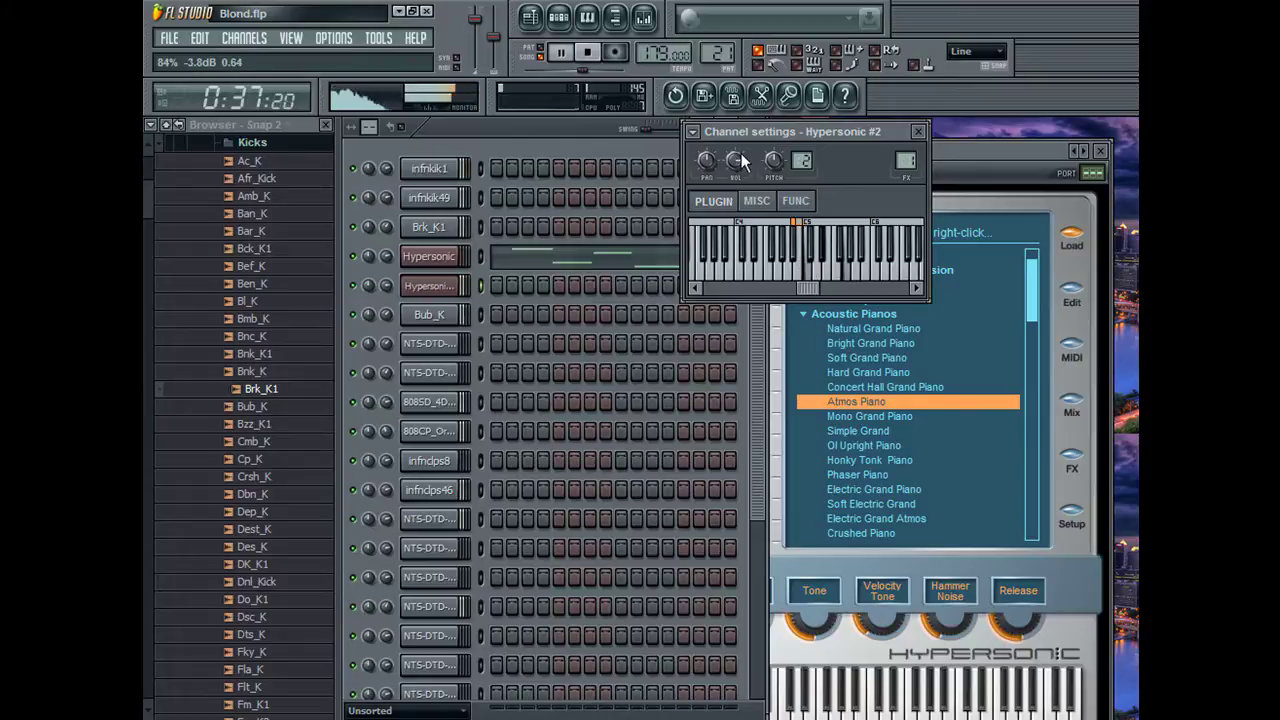
{"action": "left_click", "coordinate": [760, 263]}
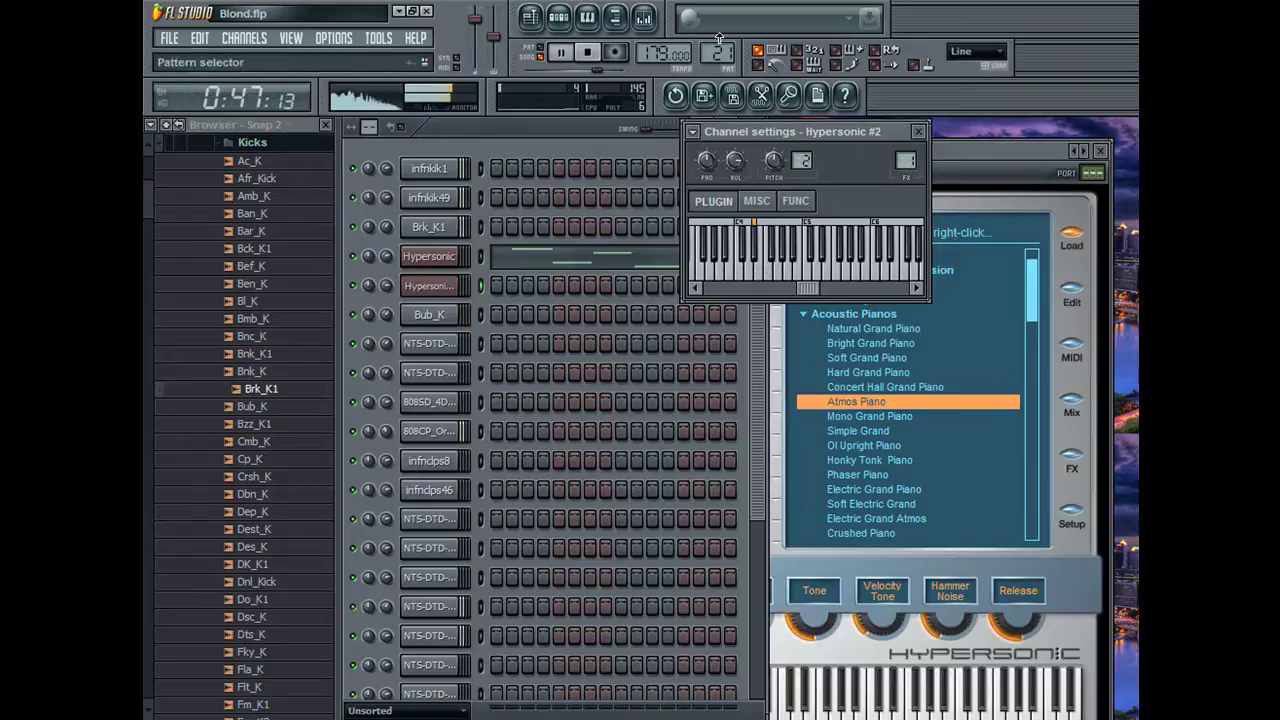
{"action": "left_click_drag", "start_coordinate": [721, 38], "coordinate": [721, 33]}
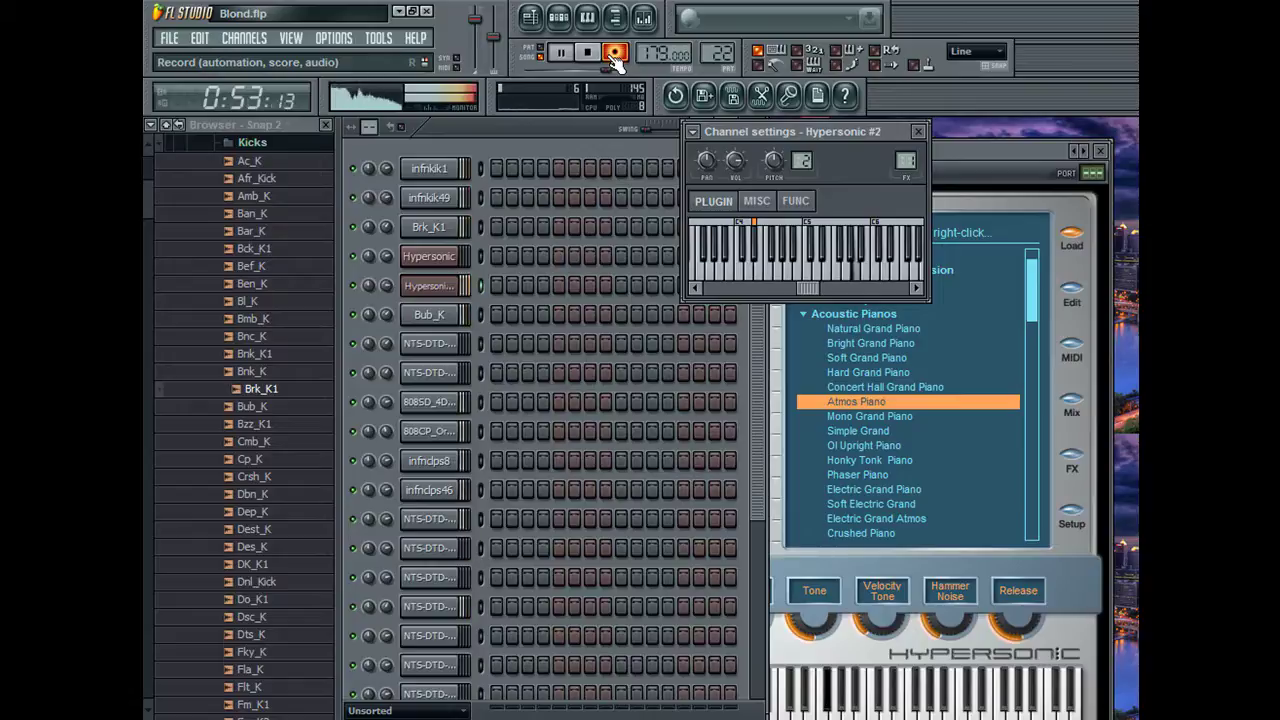
{"action": "left_click", "coordinate": [615, 56]}
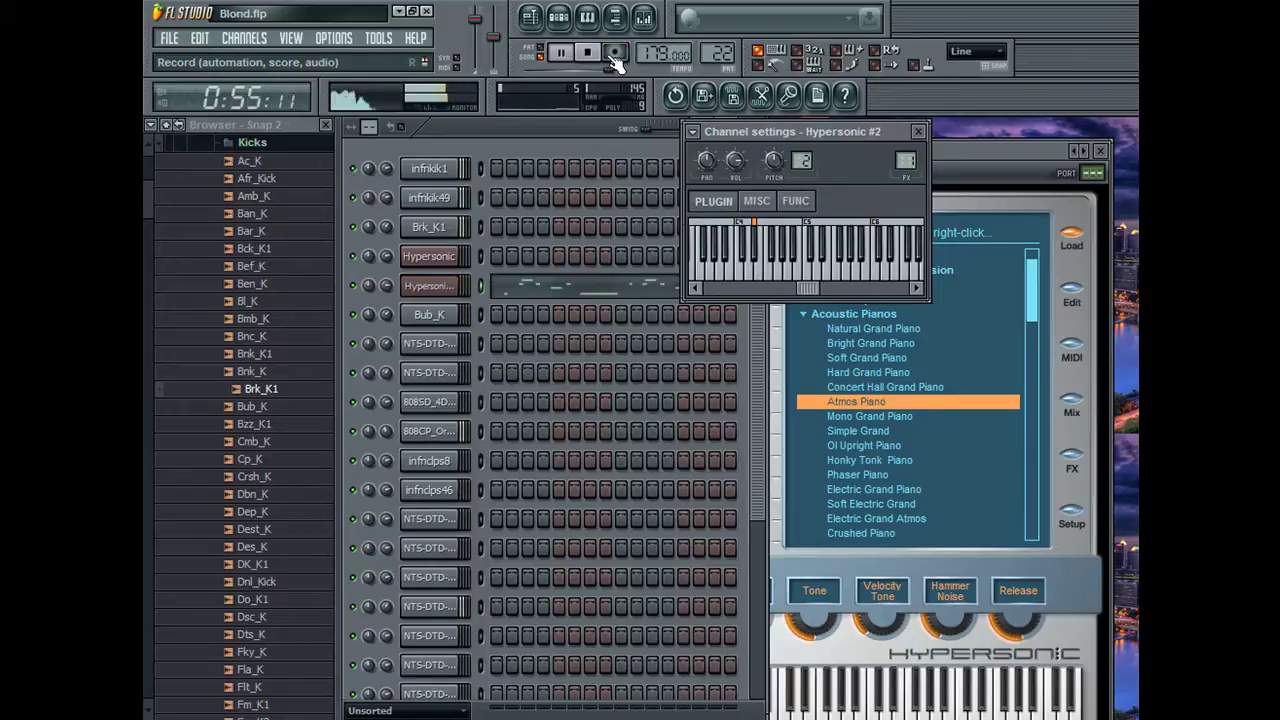
Step: Shift all recorded piano notes of Pattern 22 slightly later with snapping off
{"action": "left_click", "coordinate": [530, 289]}
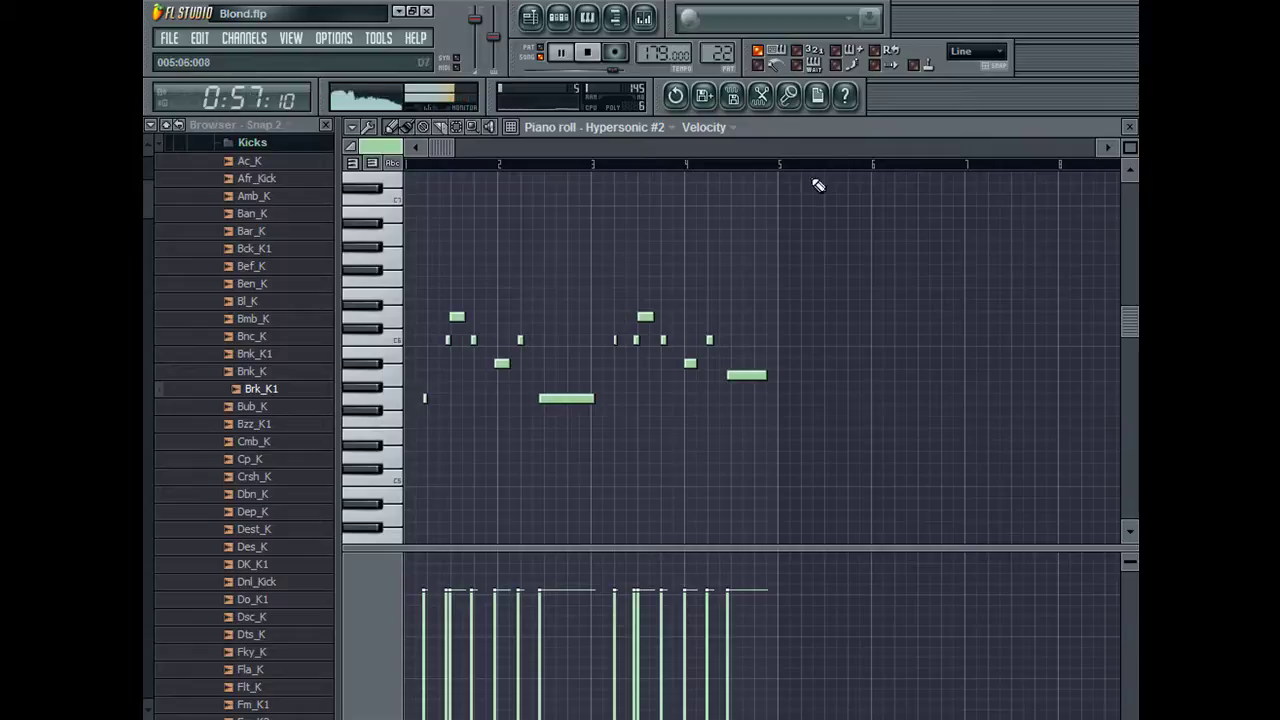
{"action": "key", "text": "ctrl+a"}
{"action": "left_click", "coordinate": [750, 387]}
{"action": "right_click", "coordinate": [756, 387]}
{"action": "key", "text": "ctrl+a"}
{"action": "left_click_drag", "start_coordinate": [746, 375], "coordinate": [749, 375]}
{"action": "left_click", "coordinate": [651, 418], "text": "ctrl"}
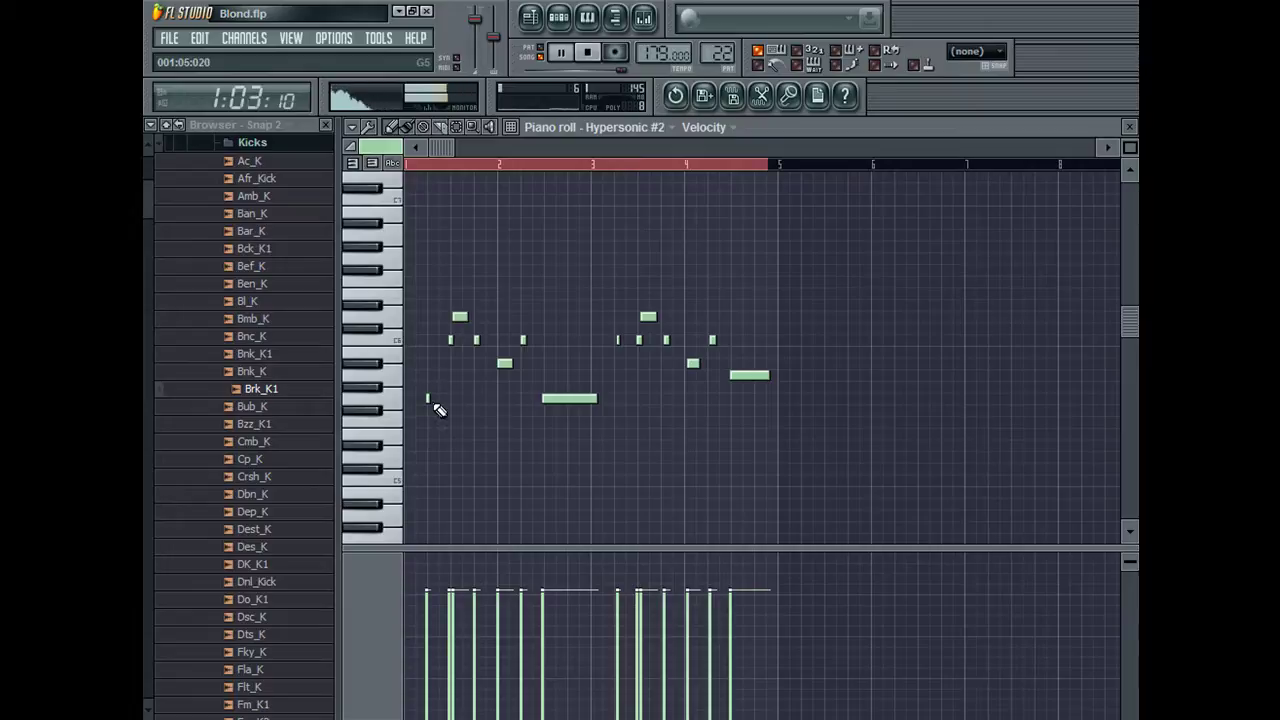
Step: Swap the two phrases of the Pattern 22 melody so that its opening phrase plays from bar 3
{"action": "left_click_drag", "start_coordinate": [595, 170], "coordinate": [422, 190]}
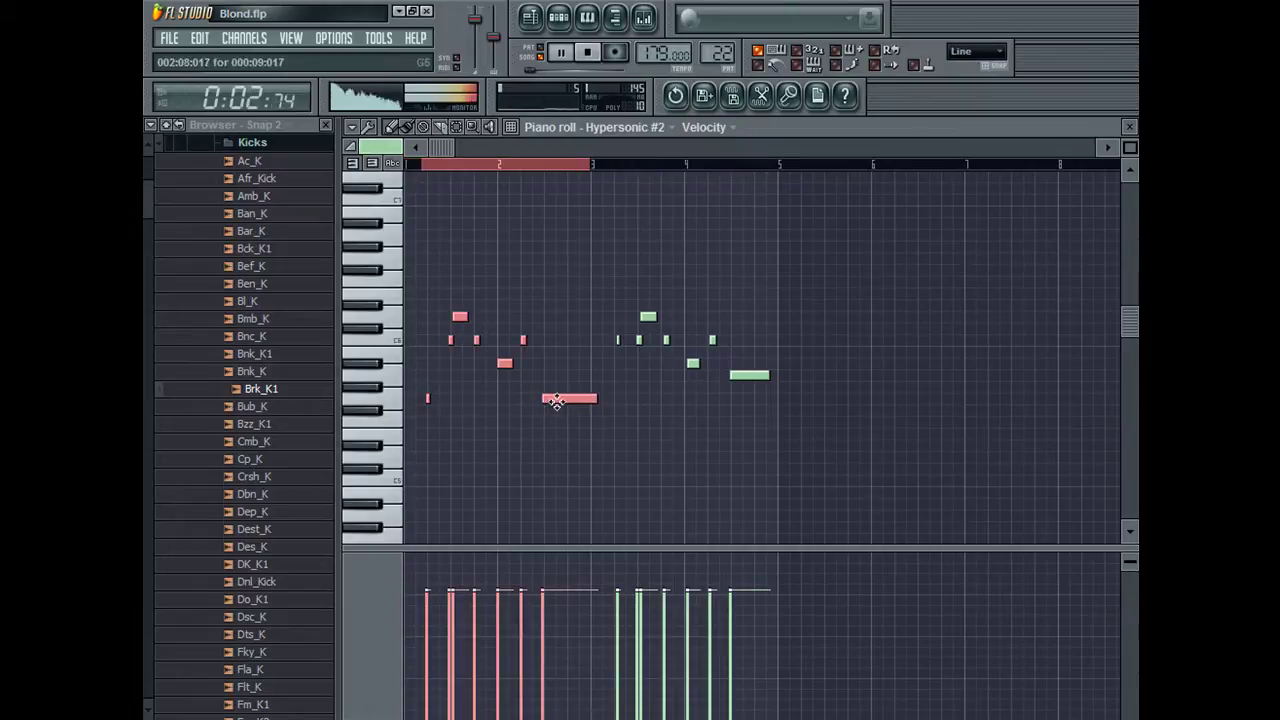
{"action": "left_click_drag", "start_coordinate": [557, 401], "coordinate": [745, 396]}
{"action": "key", "text": "ctrl+a"}
{"action": "left_click", "coordinate": [639, 255], "text": "ctrl"}
Step: Place Pattern 22 at bar 37 in the playlist and listen to the arrangement around it
{"action": "left_click", "coordinate": [531, 18]}
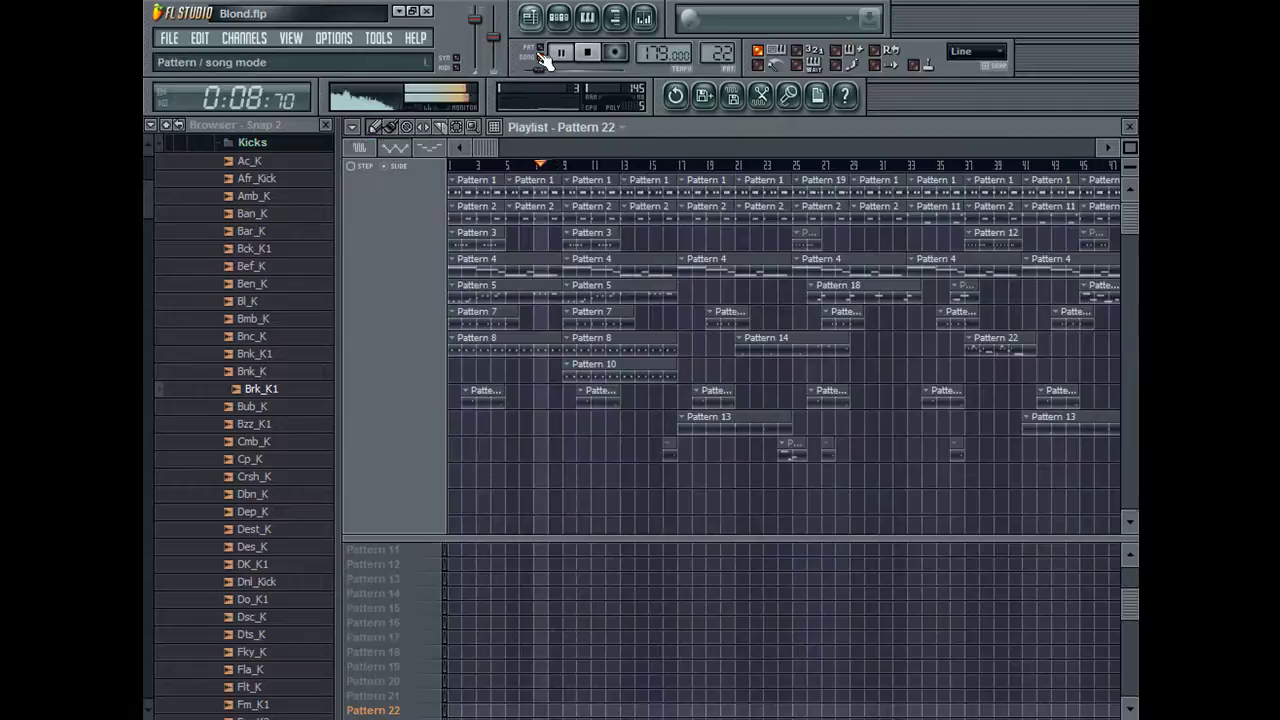
{"action": "left_click", "coordinate": [711, 149]}
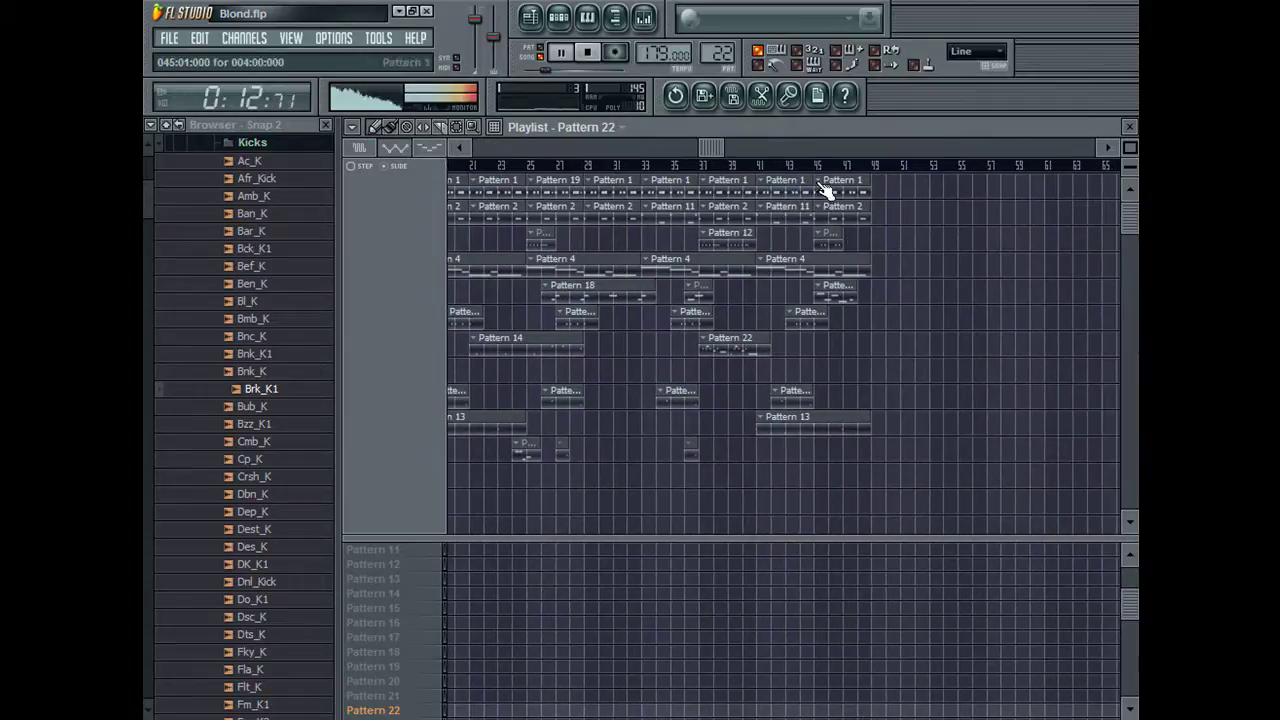
{"action": "left_click", "coordinate": [773, 164]}
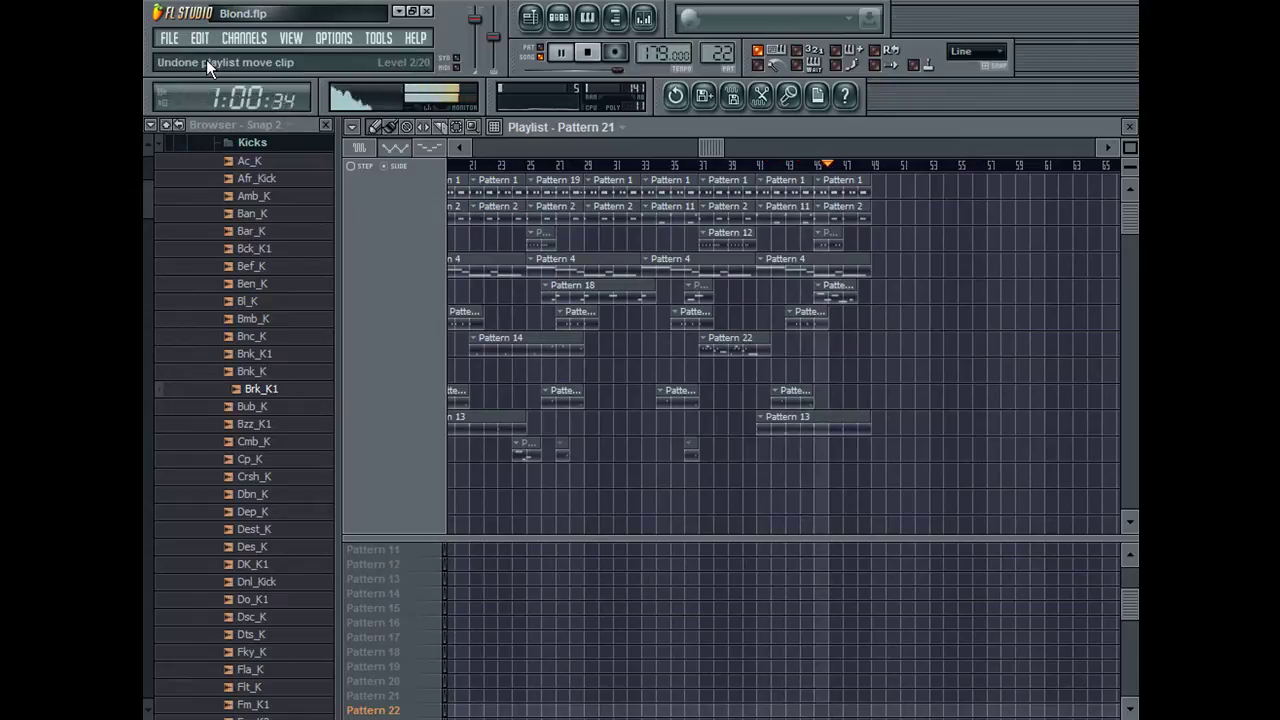
{"action": "left_click", "coordinate": [688, 165]}
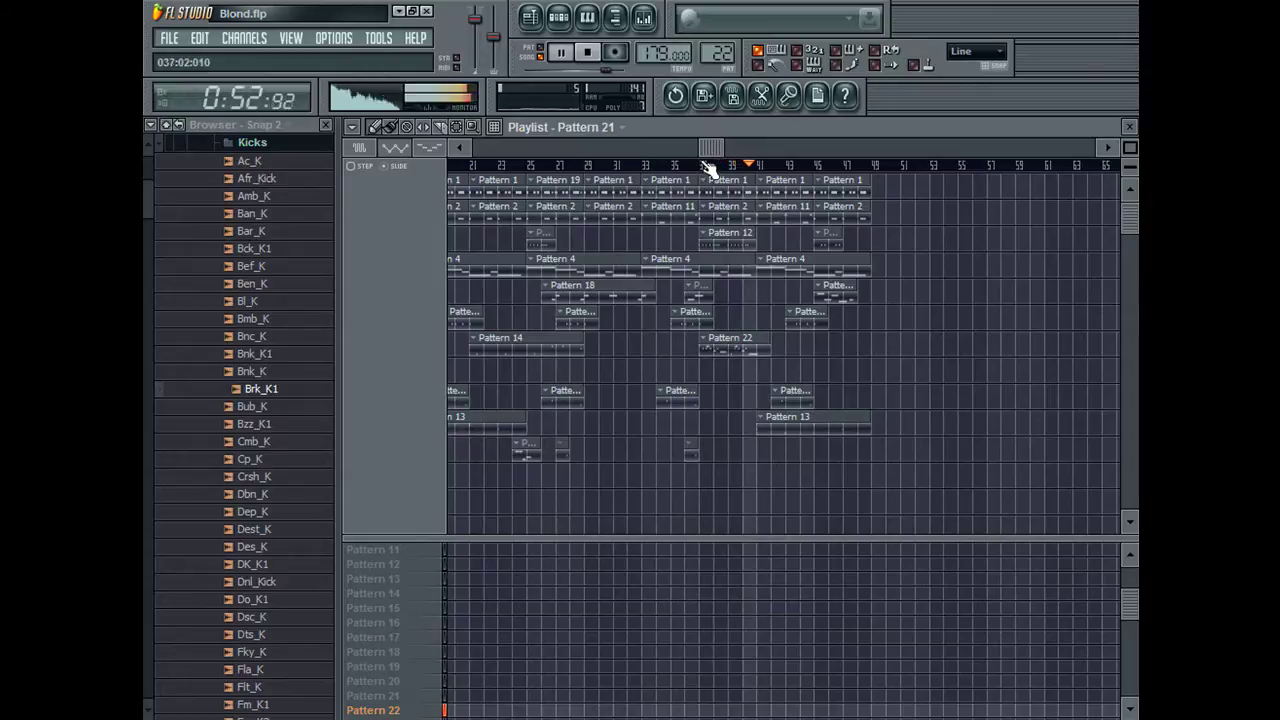
Step: Loop playback from bar 37 over the Pattern 22 clip and nudge all its notes slightly later with snapping off
{"action": "left_click_drag", "start_coordinate": [707, 166], "coordinate": [855, 166]}
{"action": "double_click", "coordinate": [731, 345]}
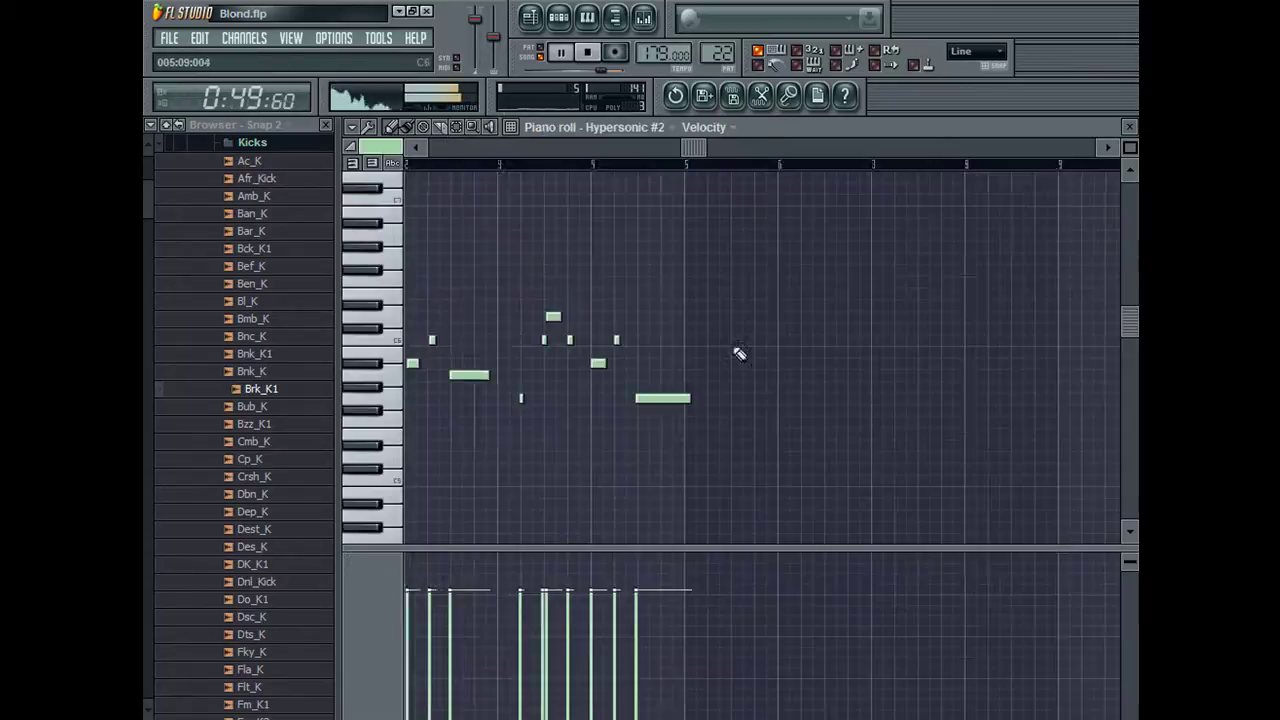
{"action": "left_click", "coordinate": [956, 119]}
{"action": "key", "text": "ctrl+a"}
{"action": "left_click_drag", "start_coordinate": [568, 398], "coordinate": [571, 398]}
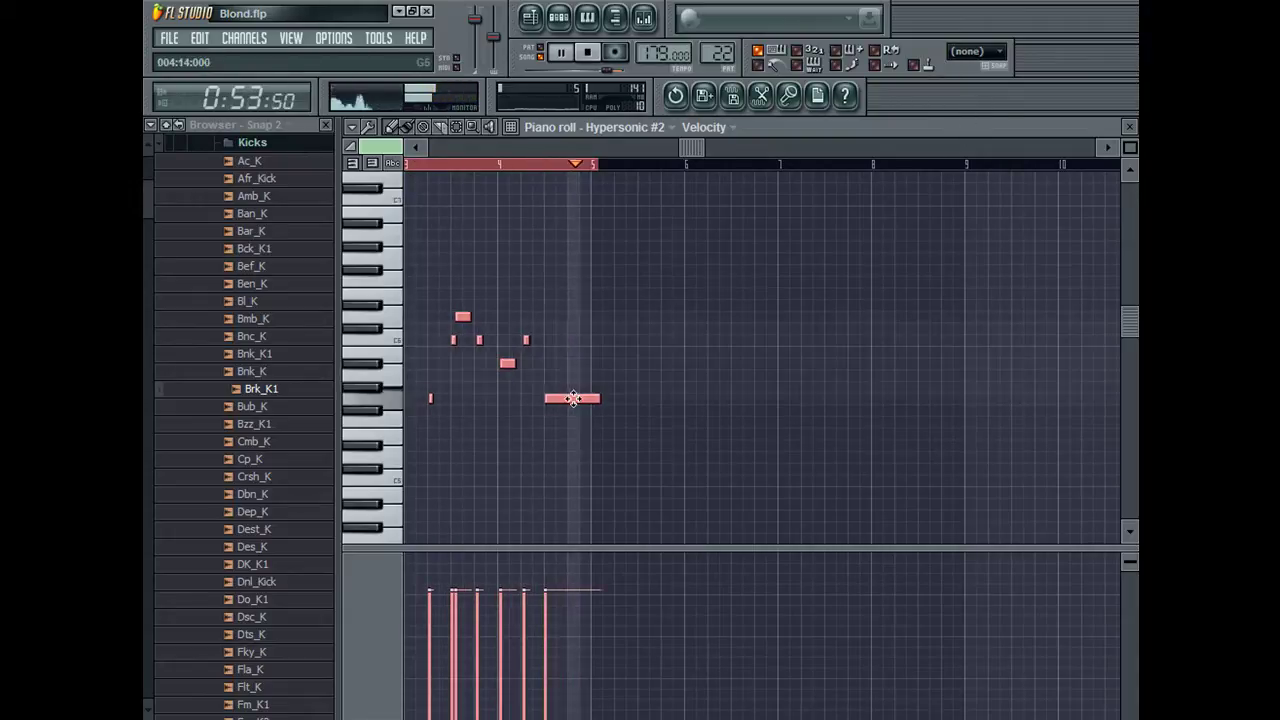
{"action": "left_click", "coordinate": [1121, 128]}
Step: Raise the root note of the Hypersonic #2 channel to just below C5 while checking the piano in the loop
{"action": "key", "text": "space"}
{"action": "left_click", "coordinate": [455, 290]}
{"action": "key", "text": "space"}
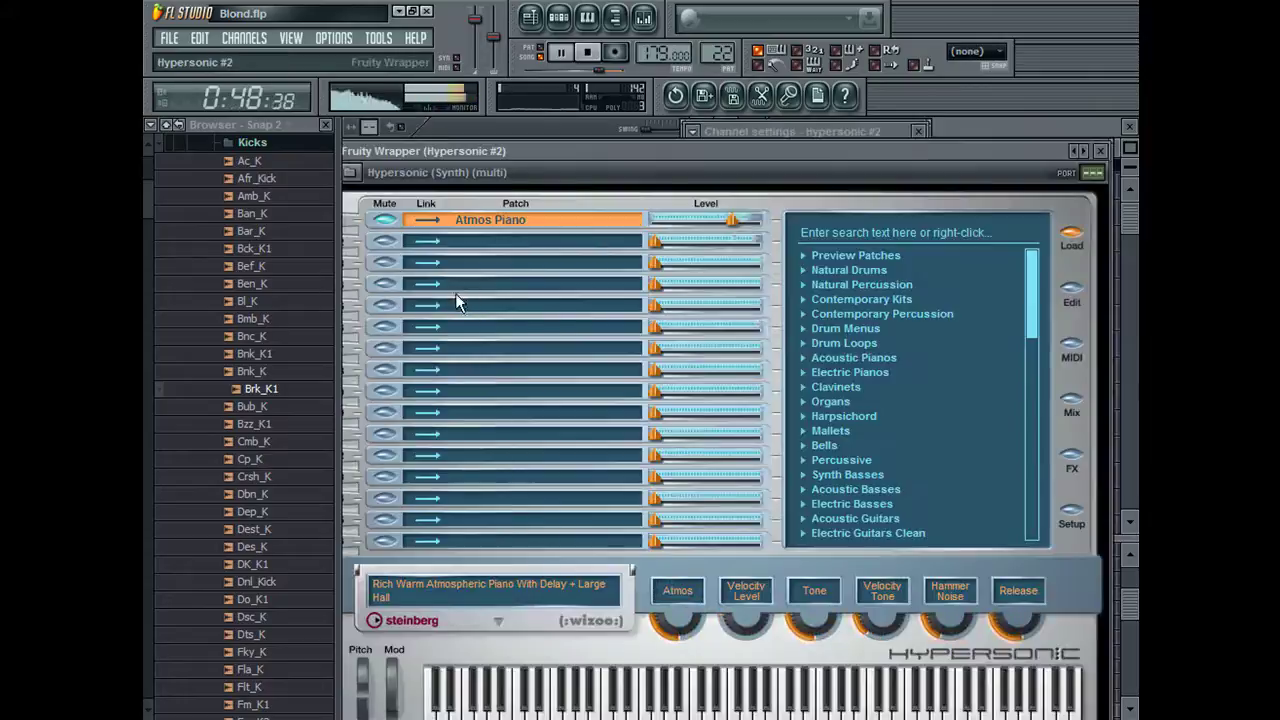
{"action": "double_click", "coordinate": [835, 127]}
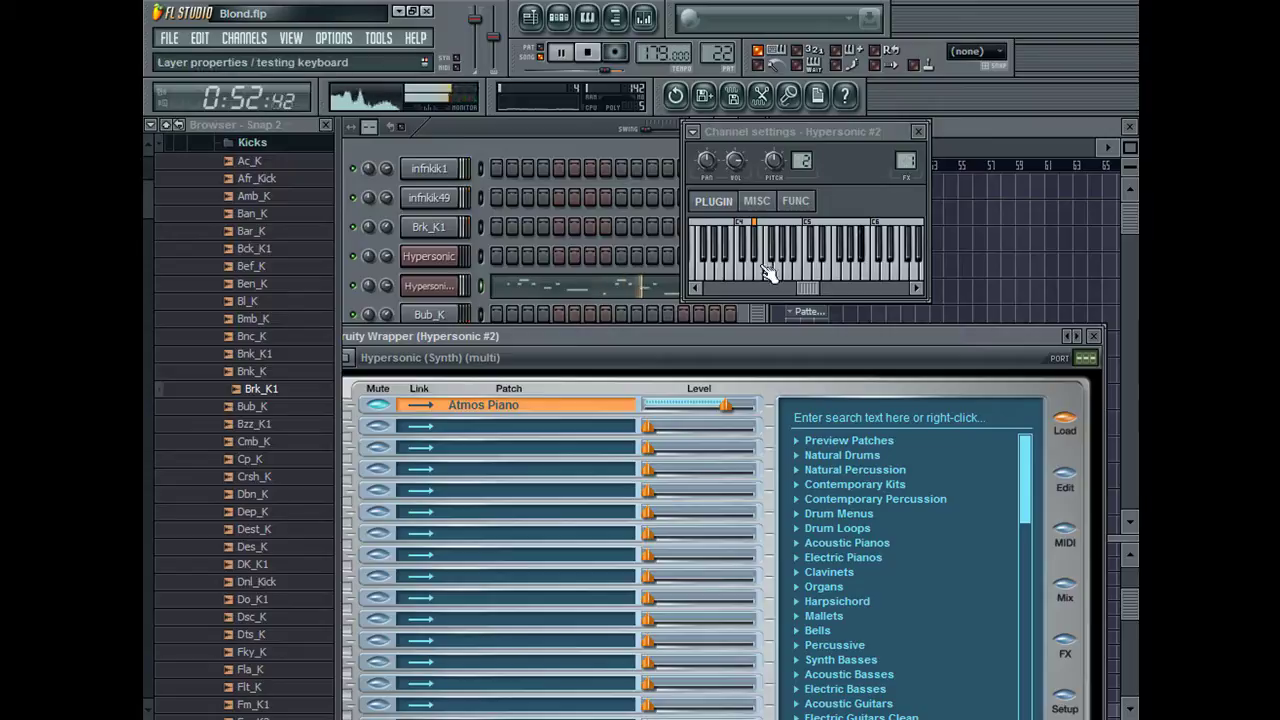
{"action": "left_click", "coordinate": [775, 268]}
{"action": "key", "text": "space"}
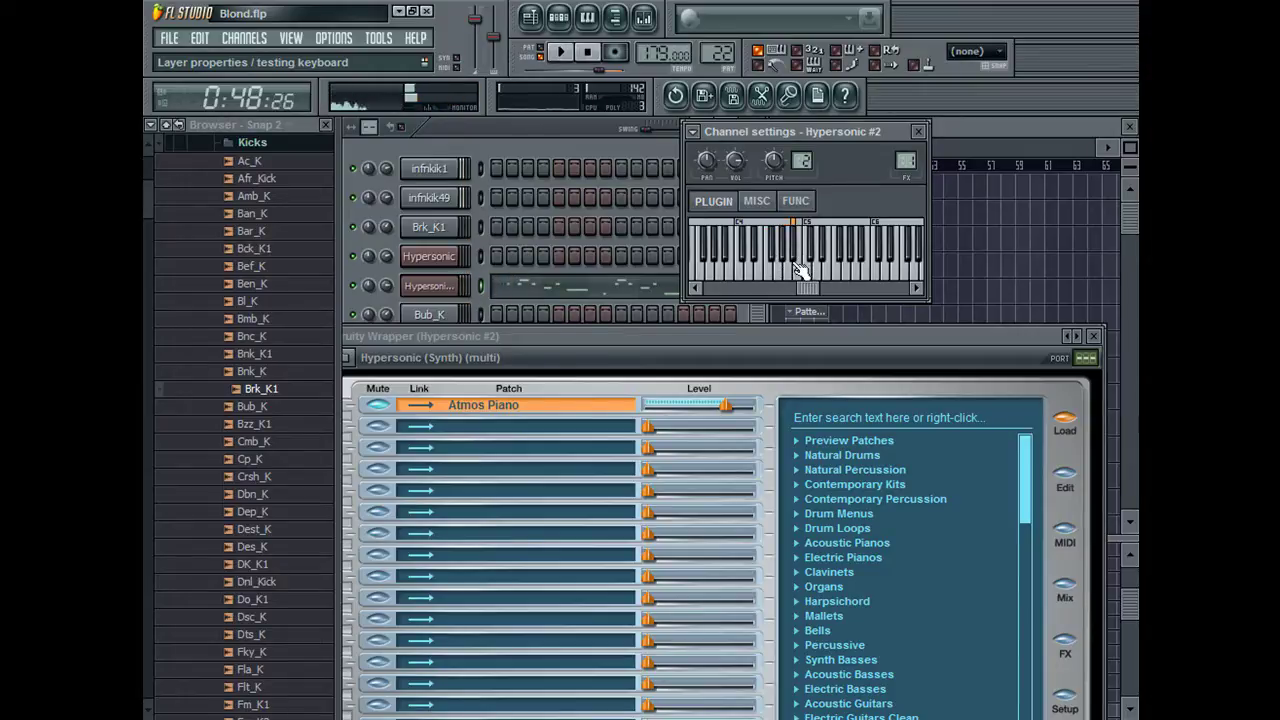
Step: In Pattern 22's first phrase, lower the long closing note to G5 and raise the notes at 1:13 and 2:02 to F6 and G6
{"action": "left_click", "coordinate": [597, 286]}
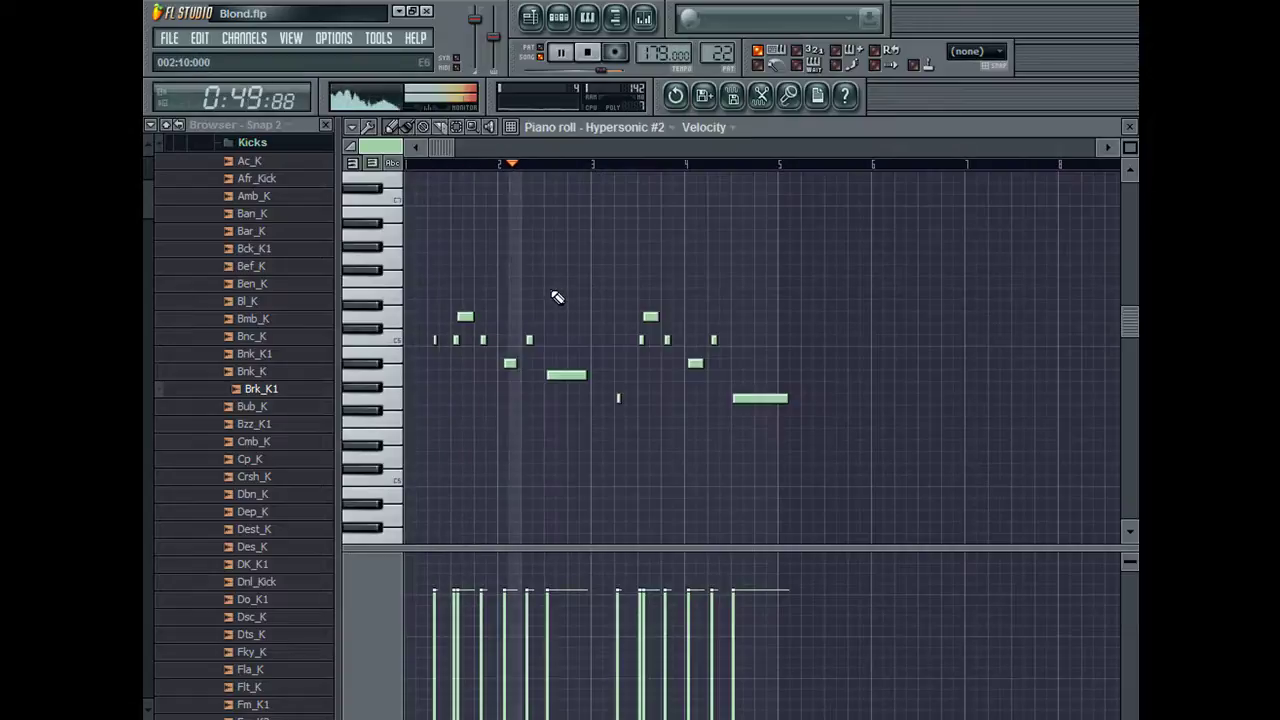
{"action": "left_click_drag", "start_coordinate": [566, 370], "coordinate": [560, 405]}
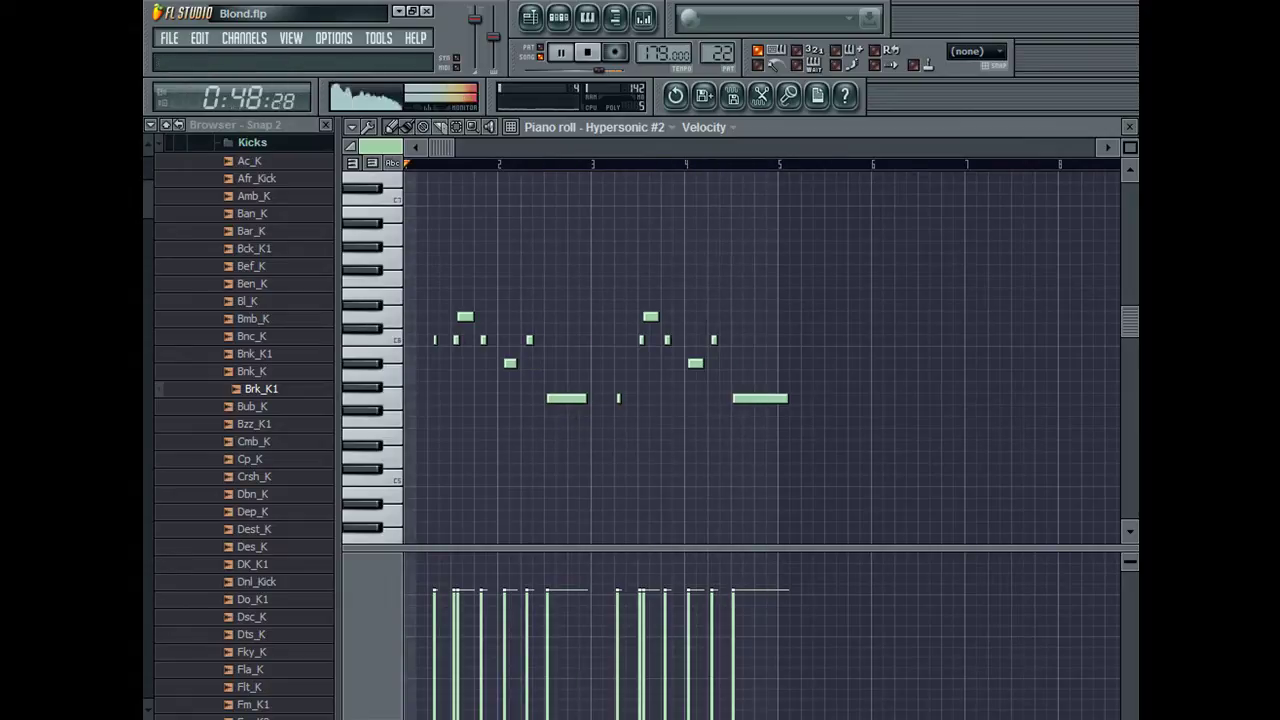
{"action": "left_click", "coordinate": [1117, 144]}
{"action": "left_click_drag", "start_coordinate": [1130, 147], "coordinate": [1130, 117]}
{"action": "left_click_drag", "start_coordinate": [574, 149], "coordinate": [509, 148]}
{"action": "left_click_drag", "start_coordinate": [548, 338], "coordinate": [548, 282]}
{"action": "left_click_drag", "start_coordinate": [640, 365], "coordinate": [642, 252]}
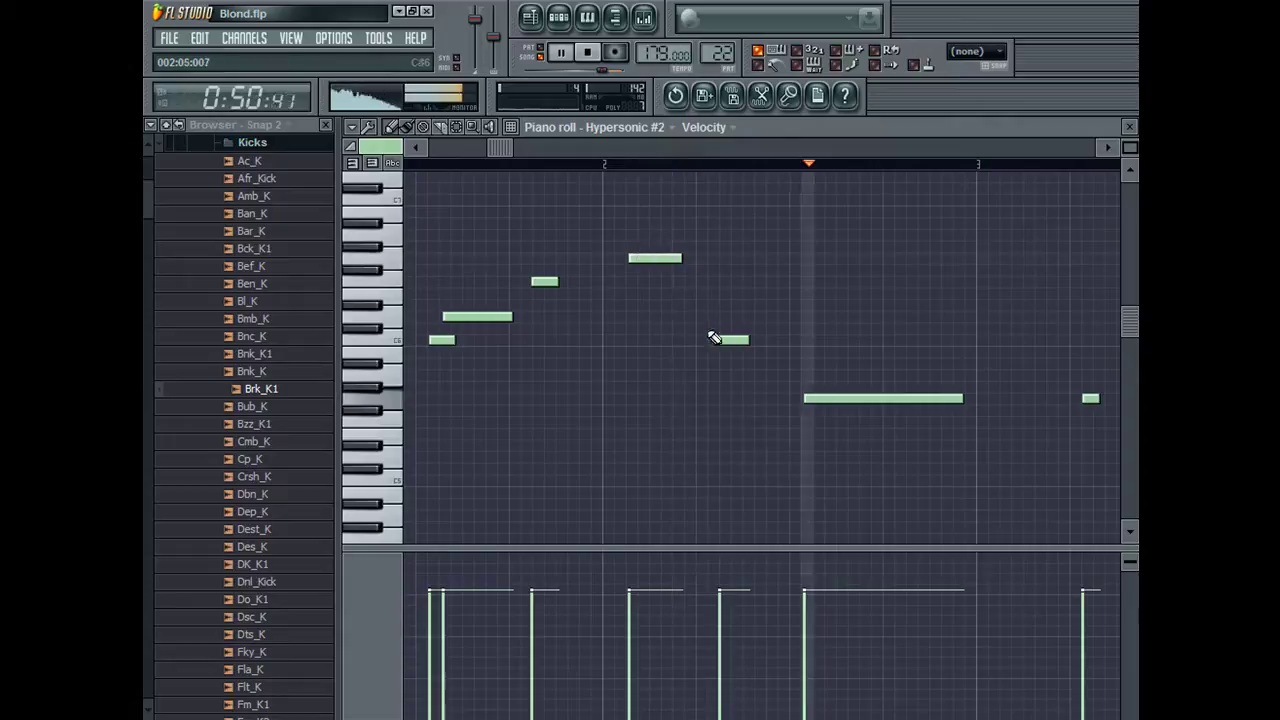
Step: Try D6 for the long note at 2:09 while replaying the loop, and move it to C6
{"action": "key", "text": "space"}
{"action": "left_click_drag", "start_coordinate": [820, 396], "coordinate": [822, 316]}
{"action": "key", "text": "space"}
{"action": "key", "text": "space"}
{"action": "key", "text": "space"}
{"action": "key", "text": "space"}
{"action": "mouse_move", "coordinate": [822, 316]}
{"action": "left_mouse_down"}
{"action": "mouse_move", "coordinate": [818, 250]}
{"action": "mouse_move", "coordinate": [814, 349]}
{"action": "mouse_move", "coordinate": [823, 340]}
{"action": "left_mouse_up"}
{"action": "key", "text": "space"}
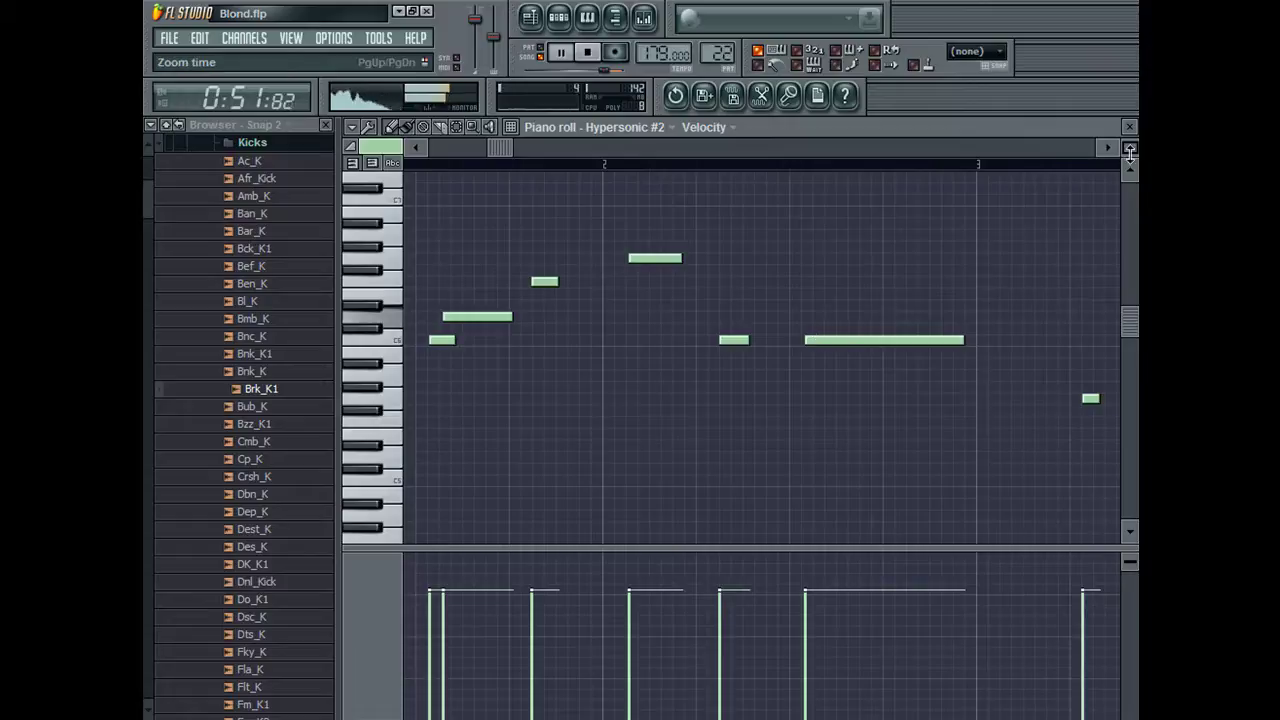
Step: Lengthen the short G5 note that opens the second phrase in bar 3 and replay the loop
{"action": "left_click_drag", "start_coordinate": [1130, 148], "coordinate": [1130, 166]}
{"action": "left_click", "coordinate": [577, 398]}
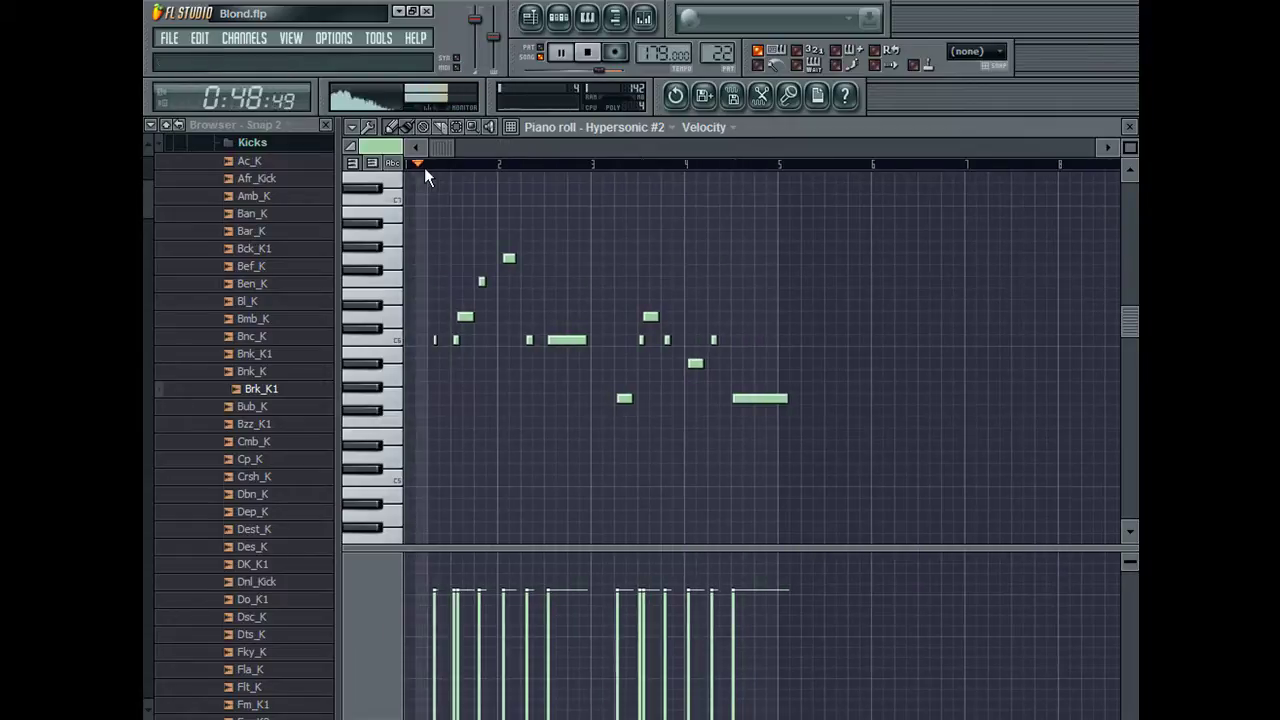
{"action": "key", "text": "space"}
{"action": "key", "text": "space"}
{"action": "key", "text": "space"}
Step: Raise the first phrase's opening note to D6 and try D6 for the long note at 2:09 with snapping set to Line
{"action": "left_click_drag", "start_coordinate": [1130, 147], "coordinate": [1130, 127]}
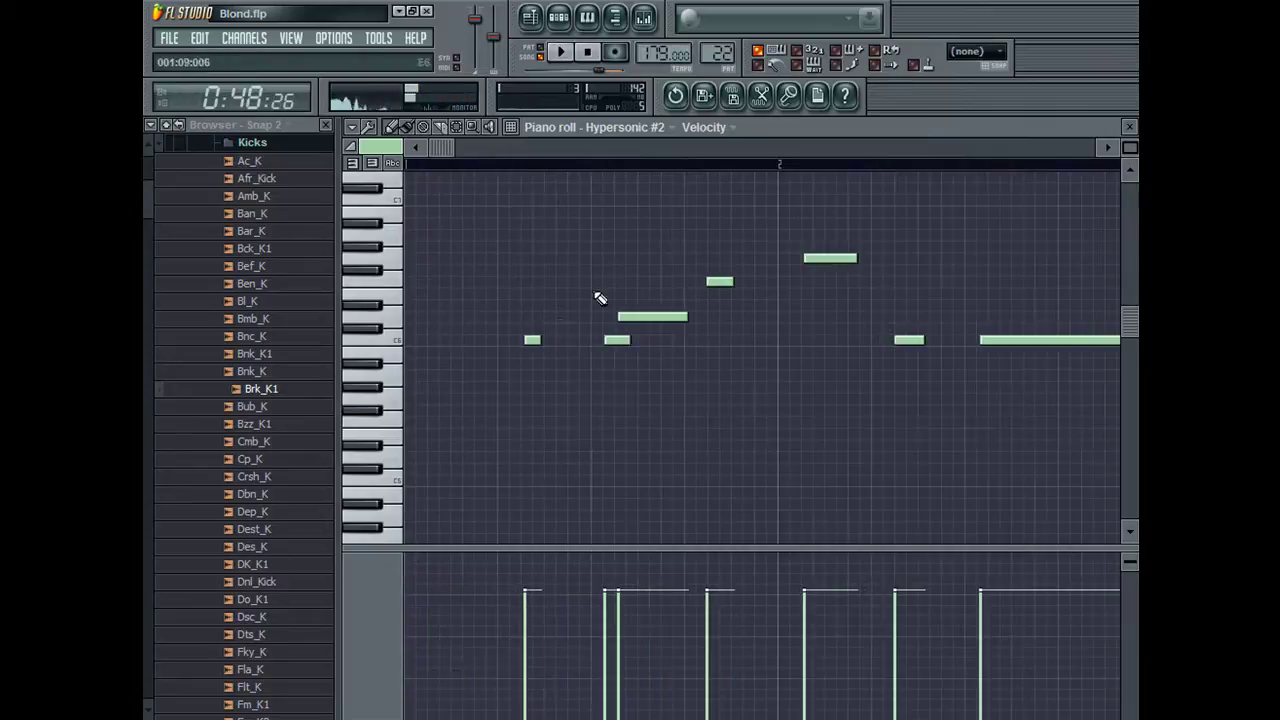
{"action": "left_click_drag", "start_coordinate": [536, 340], "coordinate": [528, 318]}
{"action": "key", "text": "space"}
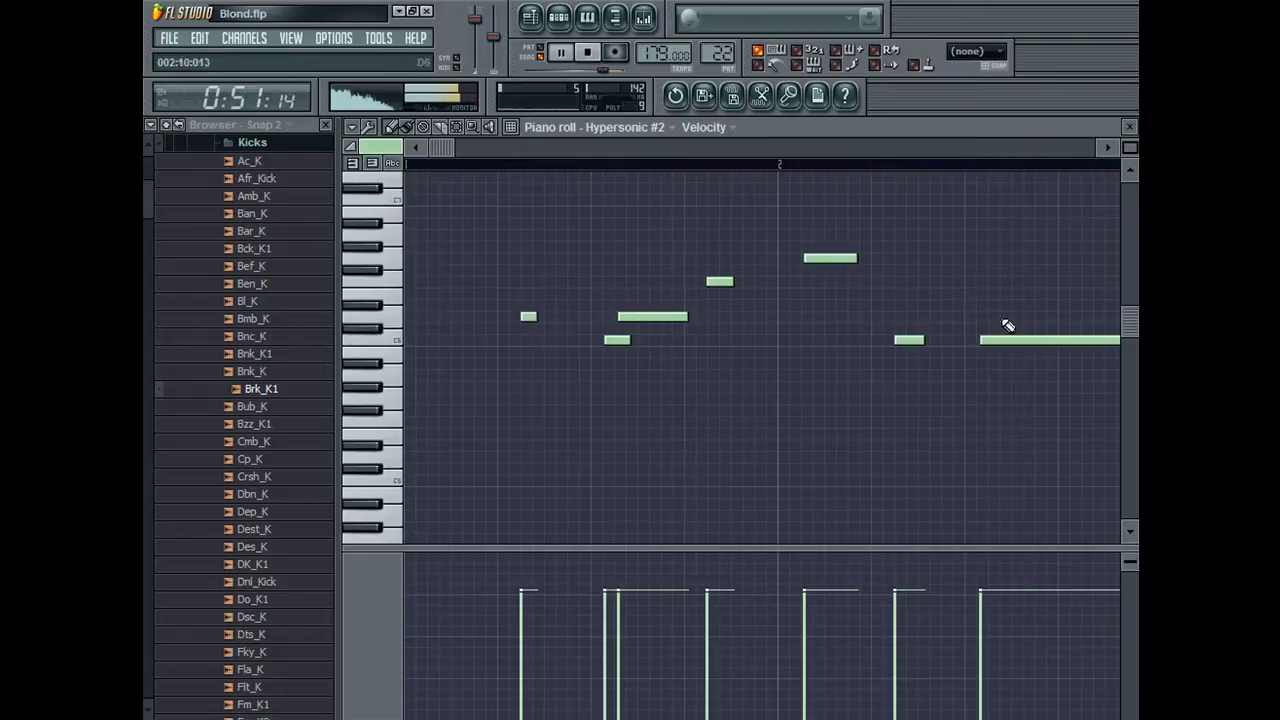
{"action": "scroll", "coordinate": [983, 60], "scroll_direction": "up", "scroll_amount": 2}
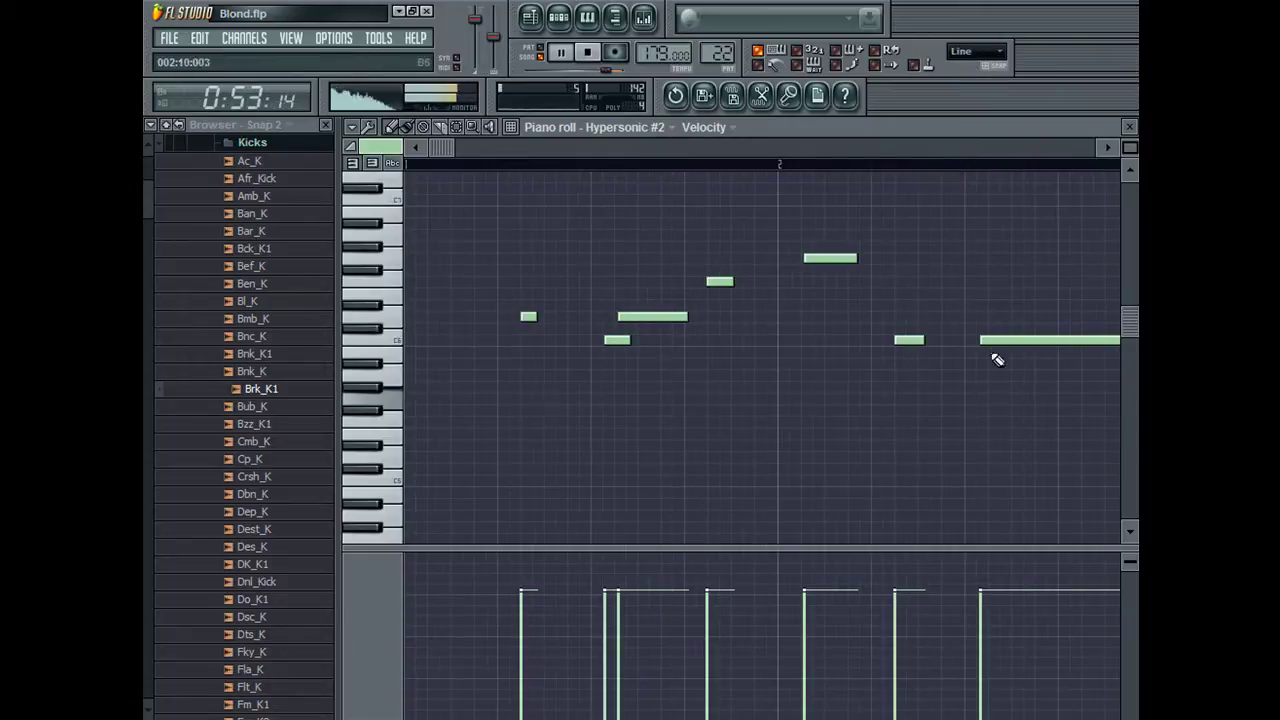
{"action": "left_click_drag", "start_coordinate": [988, 340], "coordinate": [988, 316]}
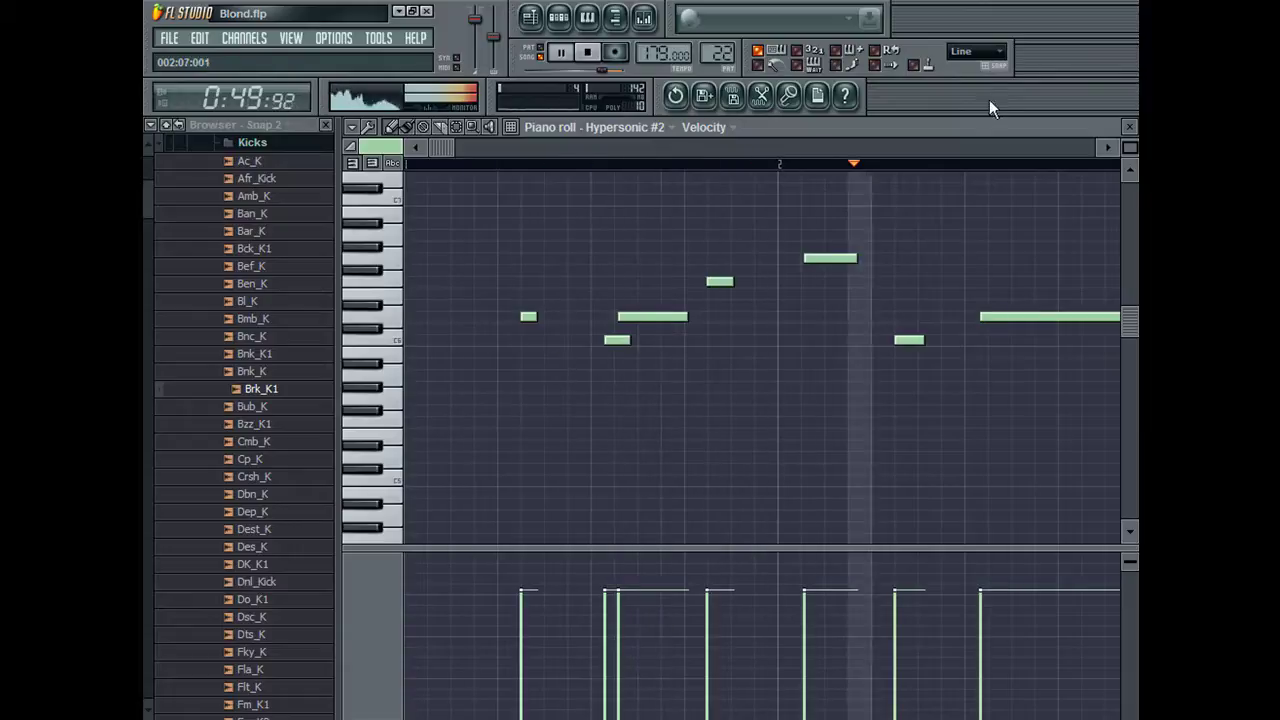
Step: With snapping off, nudge the C6, D6 and F6 notes before bar 2 slightly earlier and return the long note at 2:09 to C6
{"action": "scroll", "coordinate": [977, 59], "scroll_direction": "down", "scroll_amount": 2}
{"action": "left_click_drag", "start_coordinate": [616, 341], "coordinate": [610, 341]}
{"action": "left_click_drag", "start_coordinate": [643, 317], "coordinate": [640, 317]}
{"action": "left_click_drag", "start_coordinate": [983, 318], "coordinate": [982, 340]}
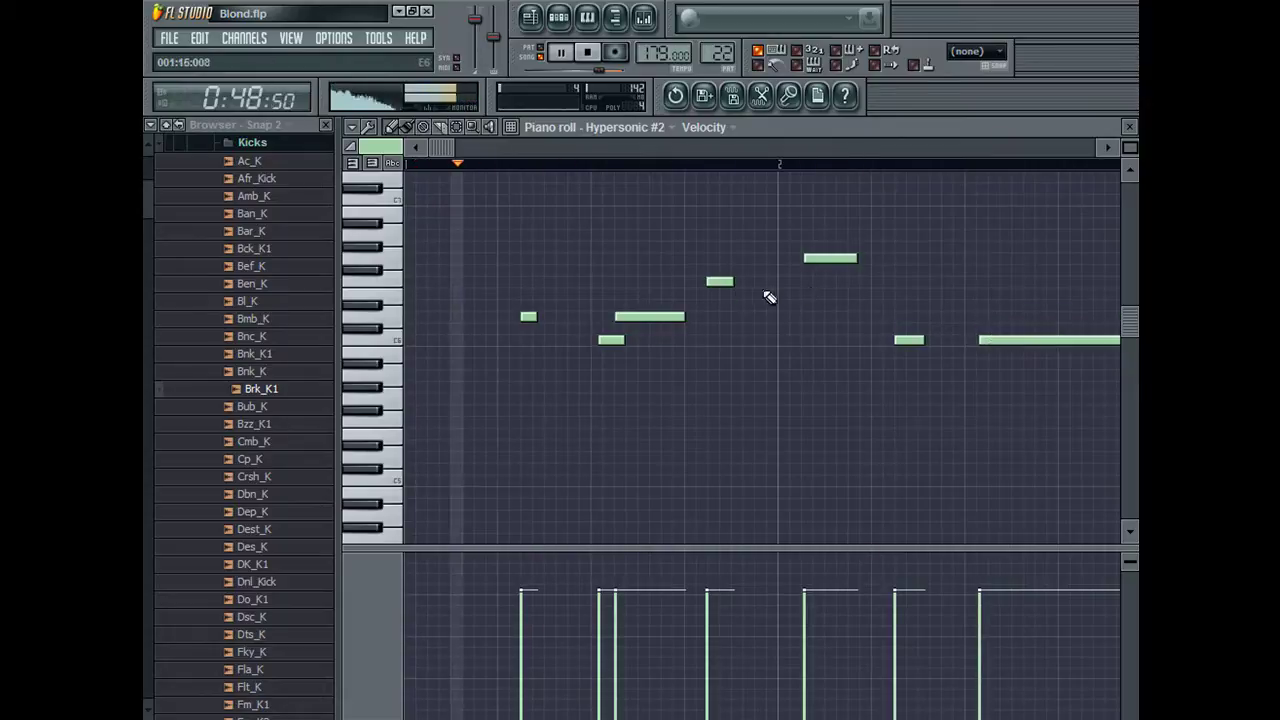
{"action": "left_click_drag", "start_coordinate": [720, 282], "coordinate": [718, 282]}
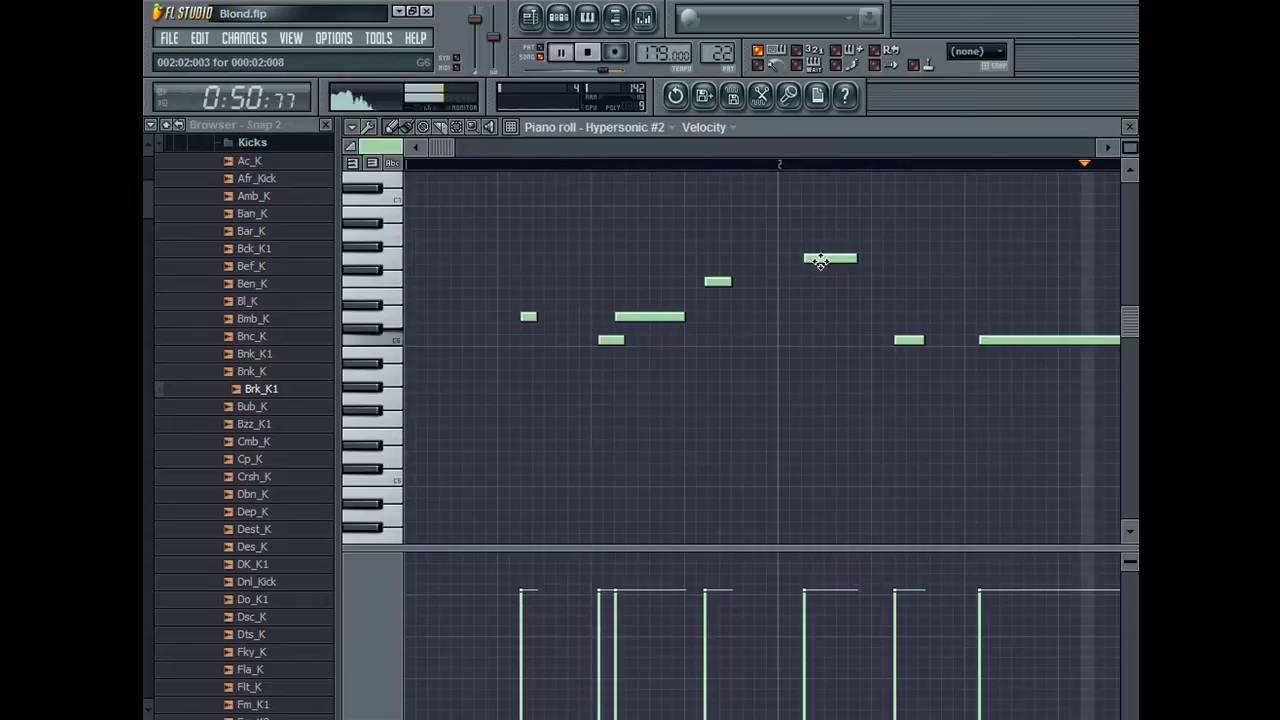
Step: Delete the long C6 note at 2:09 from the first phrase
{"action": "left_click_drag", "start_coordinate": [1130, 147], "coordinate": [1040, 148]}
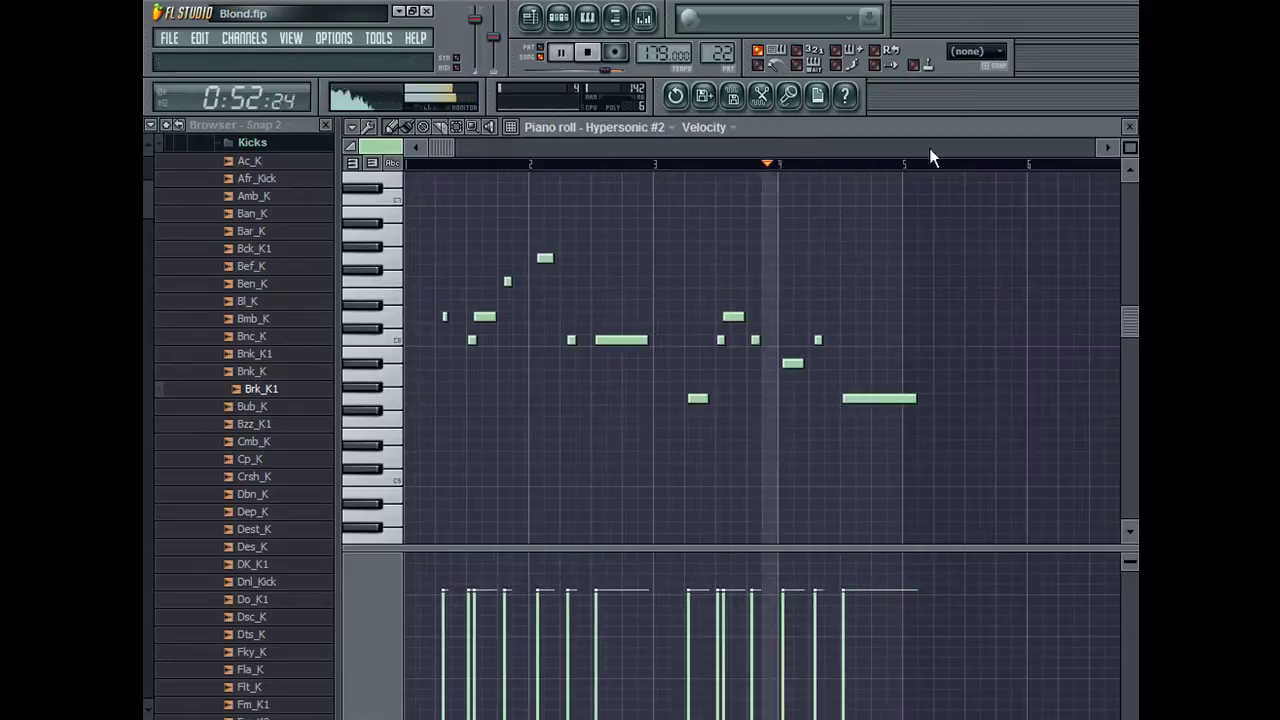
{"action": "right_click", "coordinate": [631, 344]}
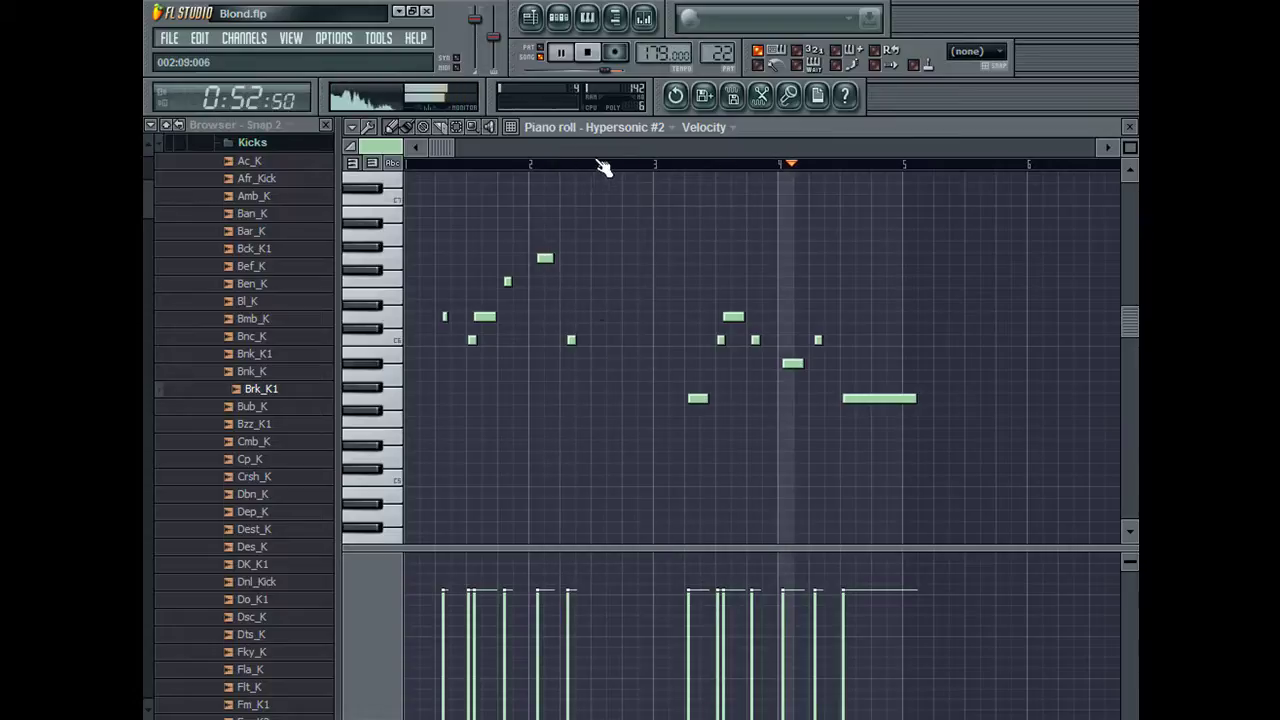
{"action": "left_click_drag", "start_coordinate": [567, 166], "coordinate": [586, 165]}
{"action": "key", "text": "ctrl+c"}
{"action": "scroll", "coordinate": [998, 54], "scroll_direction": "up", "scroll_amount": 2}
{"action": "key", "text": "ctrl+v"}
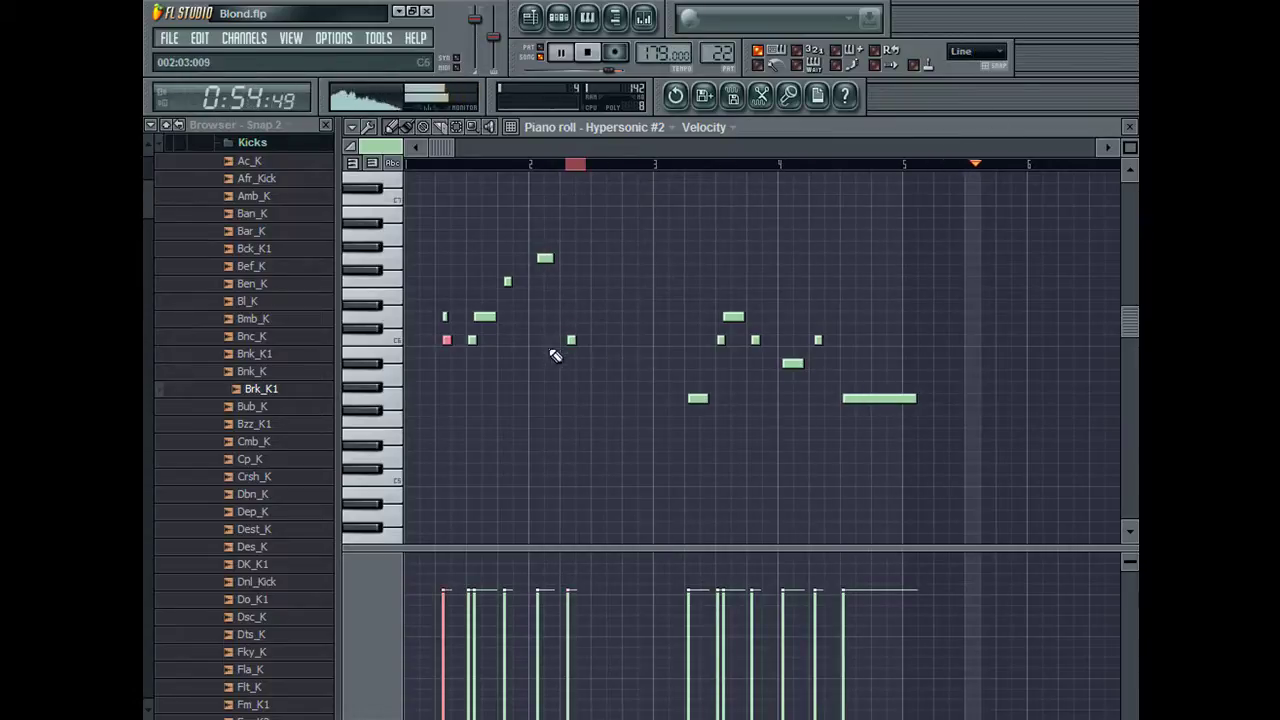
{"action": "right_click", "coordinate": [447, 340]}
Step: Try an extra short note late in bar 2, first at C6 and then at D6, and delete it
{"action": "left_click", "coordinate": [617, 340]}
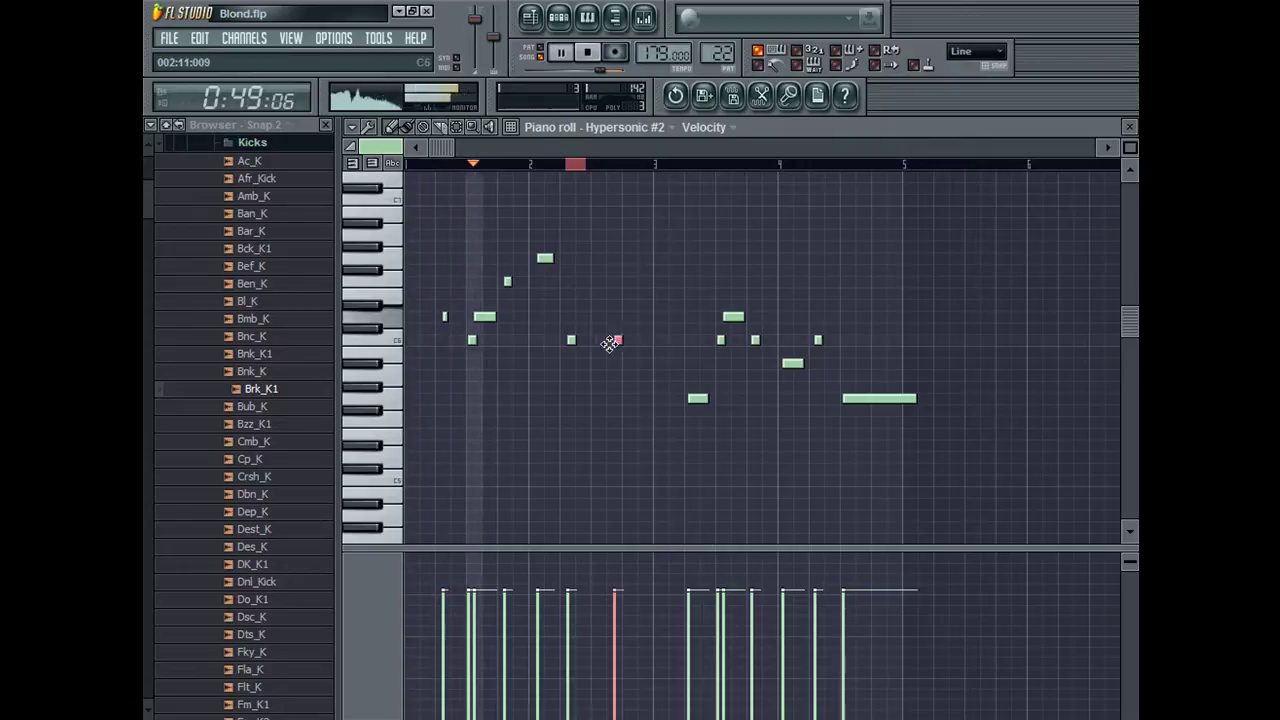
{"action": "left_click_drag", "start_coordinate": [616, 341], "coordinate": [633, 342]}
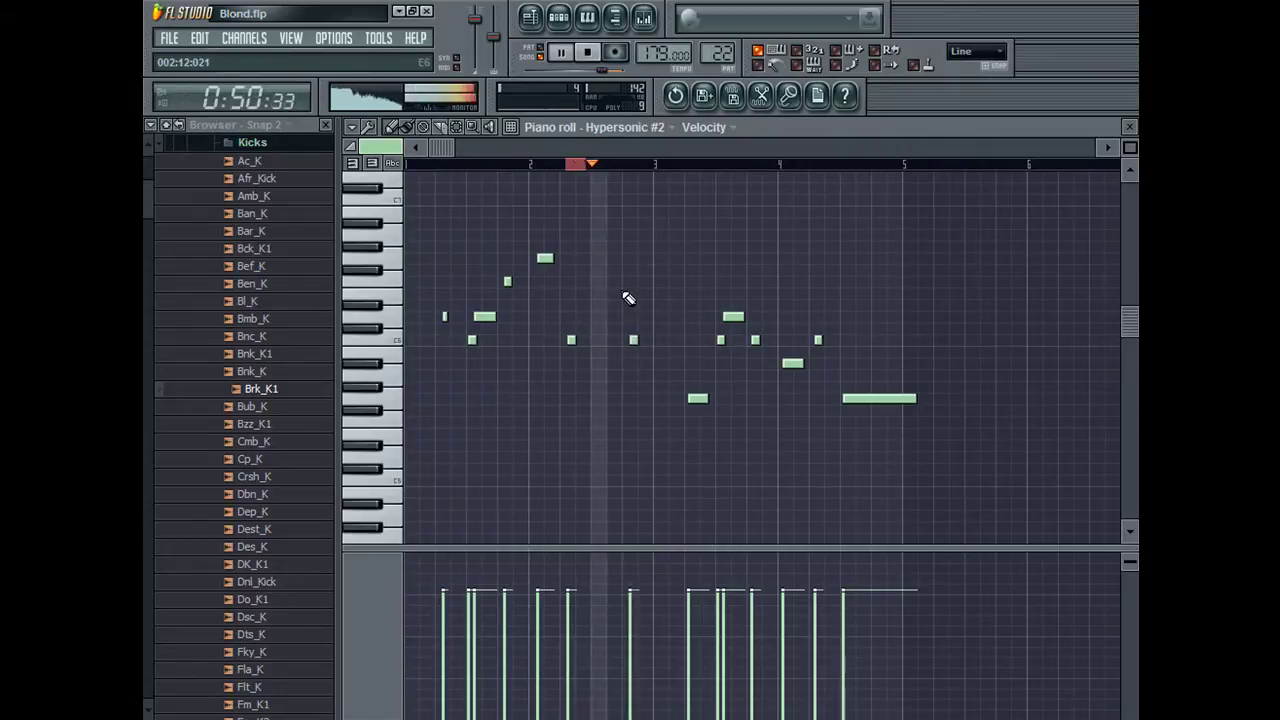
{"action": "left_click_drag", "start_coordinate": [634, 338], "coordinate": [631, 314]}
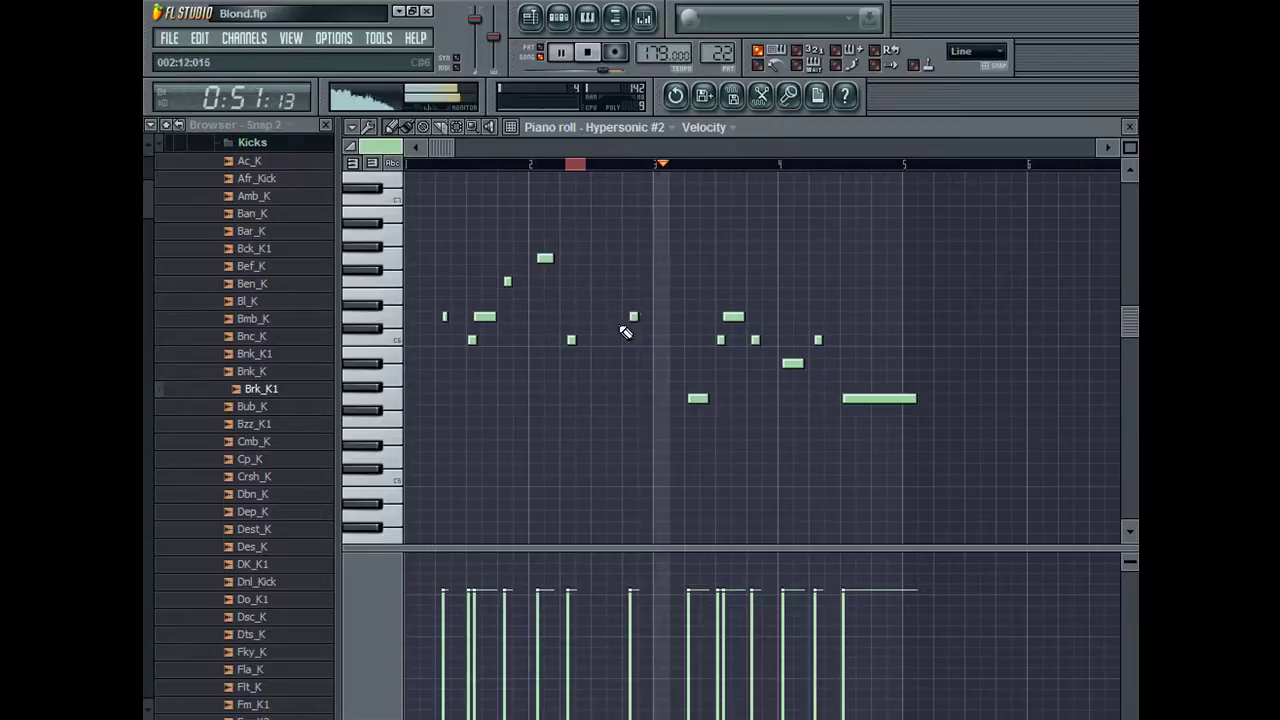
{"action": "right_click", "coordinate": [634, 316]}
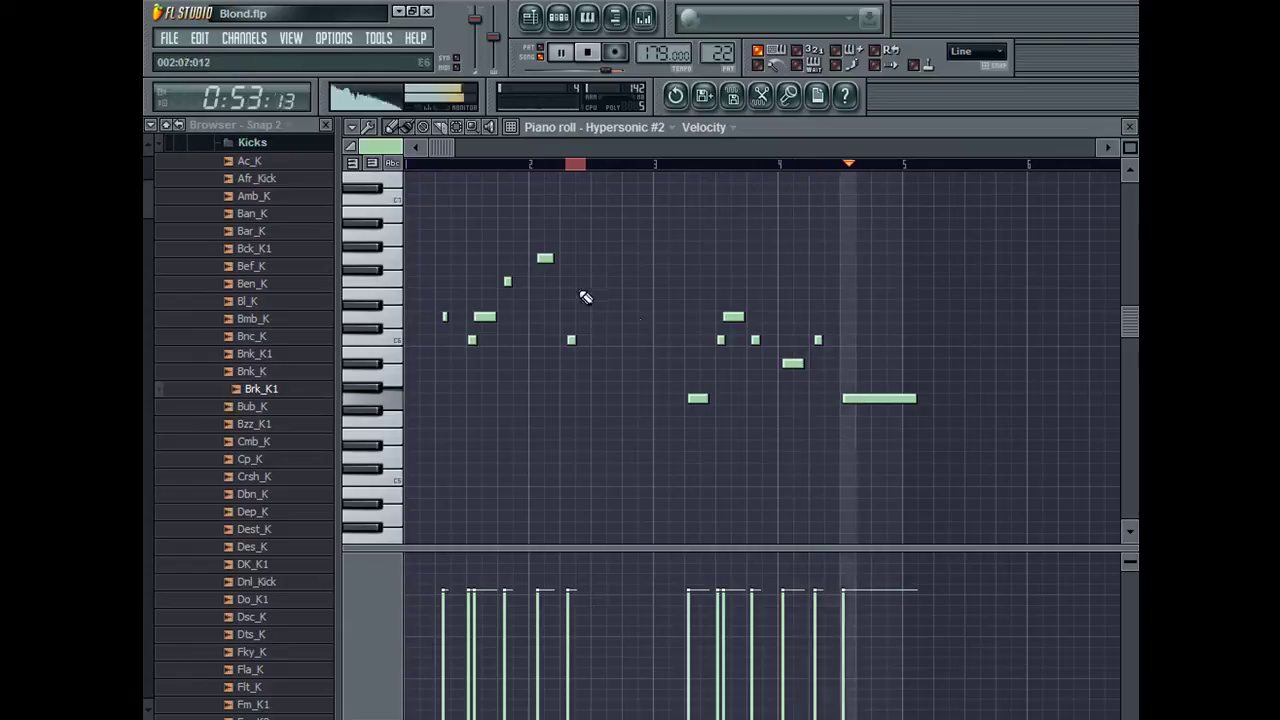
Step: Delete all notes of the first phrase and move the second phrase two bars earlier into its place
{"action": "right_click", "coordinate": [445, 317]}
{"action": "right_click", "coordinate": [472, 340]}
{"action": "right_click", "coordinate": [484, 317]}
{"action": "right_click", "coordinate": [508, 282]}
{"action": "right_click", "coordinate": [544, 259]}
{"action": "right_click", "coordinate": [571, 340]}
{"action": "key", "text": "ctrl+a"}
{"action": "left_click_drag", "start_coordinate": [698, 397], "coordinate": [448, 397]}
{"action": "key", "text": "ctrl+d"}
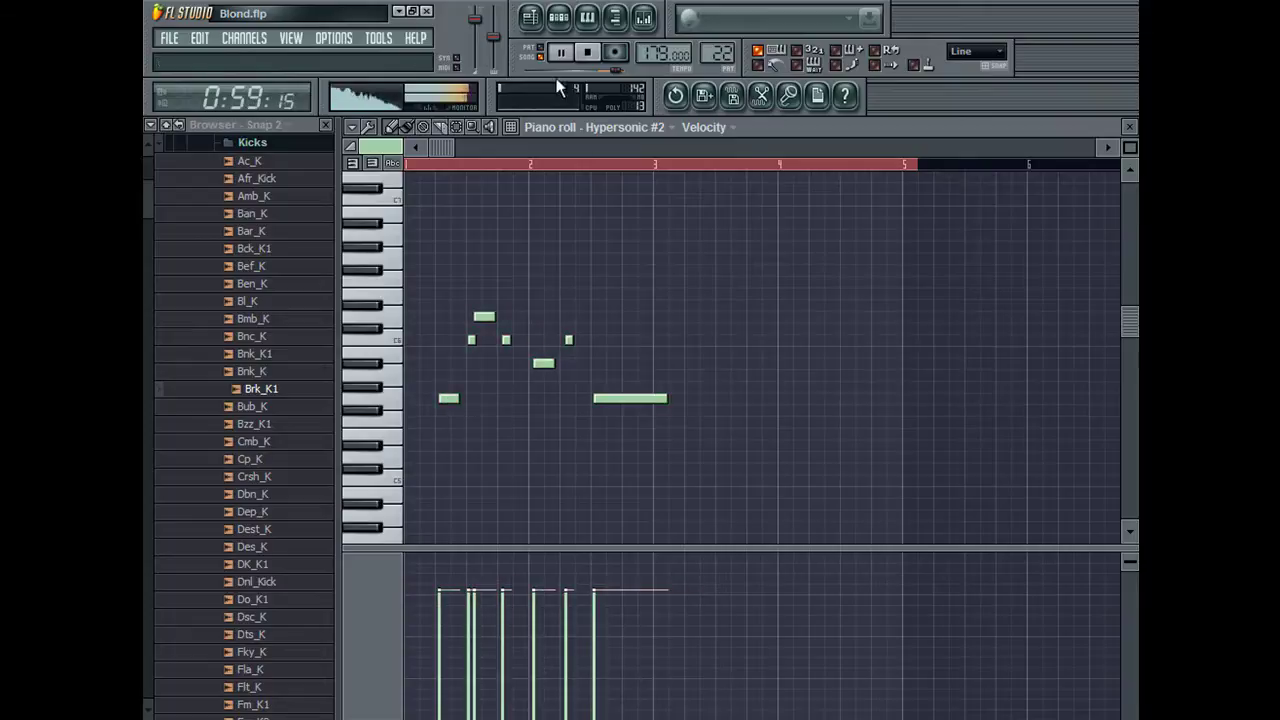
Step: Clear the looped bar range in the playlist, try the Pattern 22 clip at bar 38, and return it to bar 37
{"action": "key", "text": "F5"}
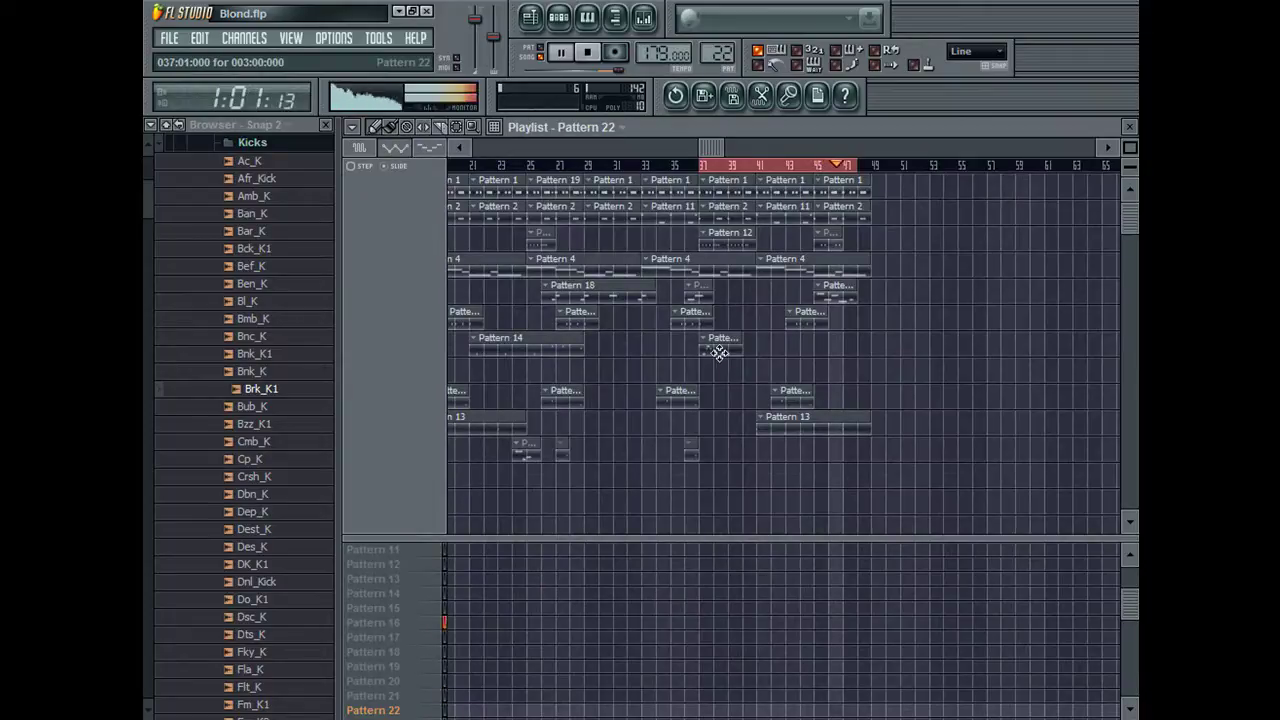
{"action": "left_click", "coordinate": [702, 164]}
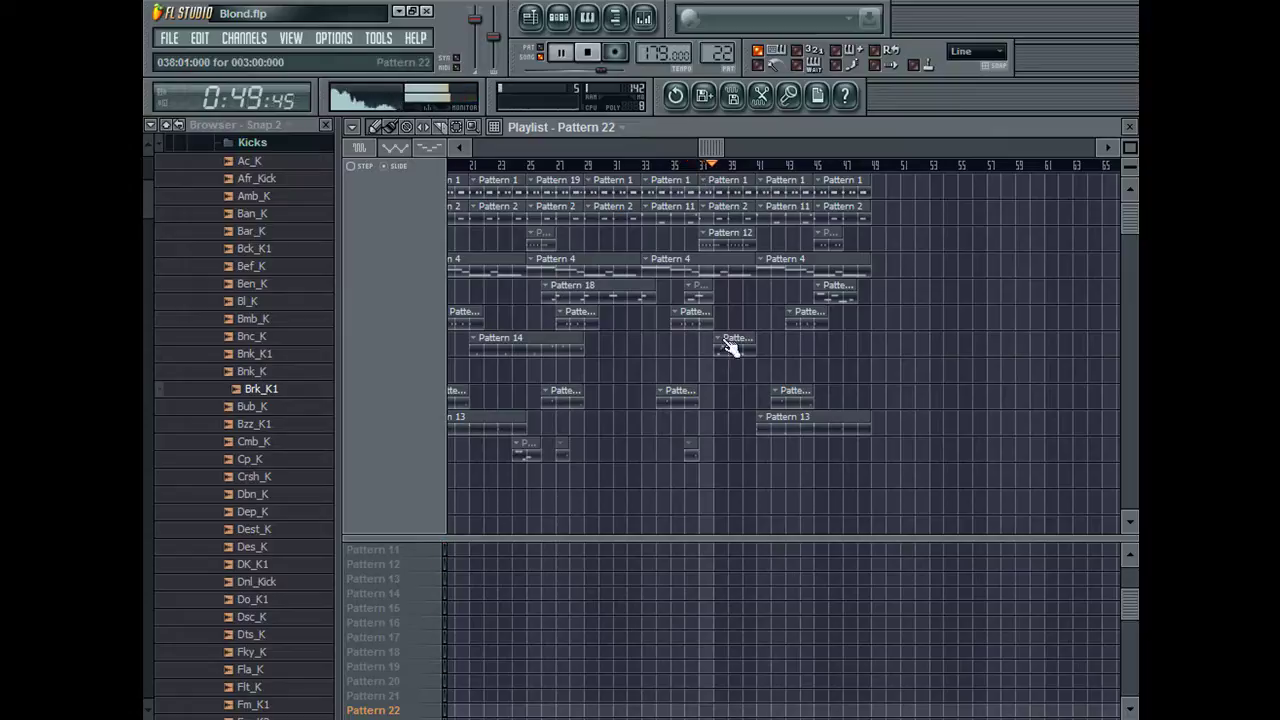
{"action": "left_click_drag", "start_coordinate": [727, 352], "coordinate": [717, 355]}
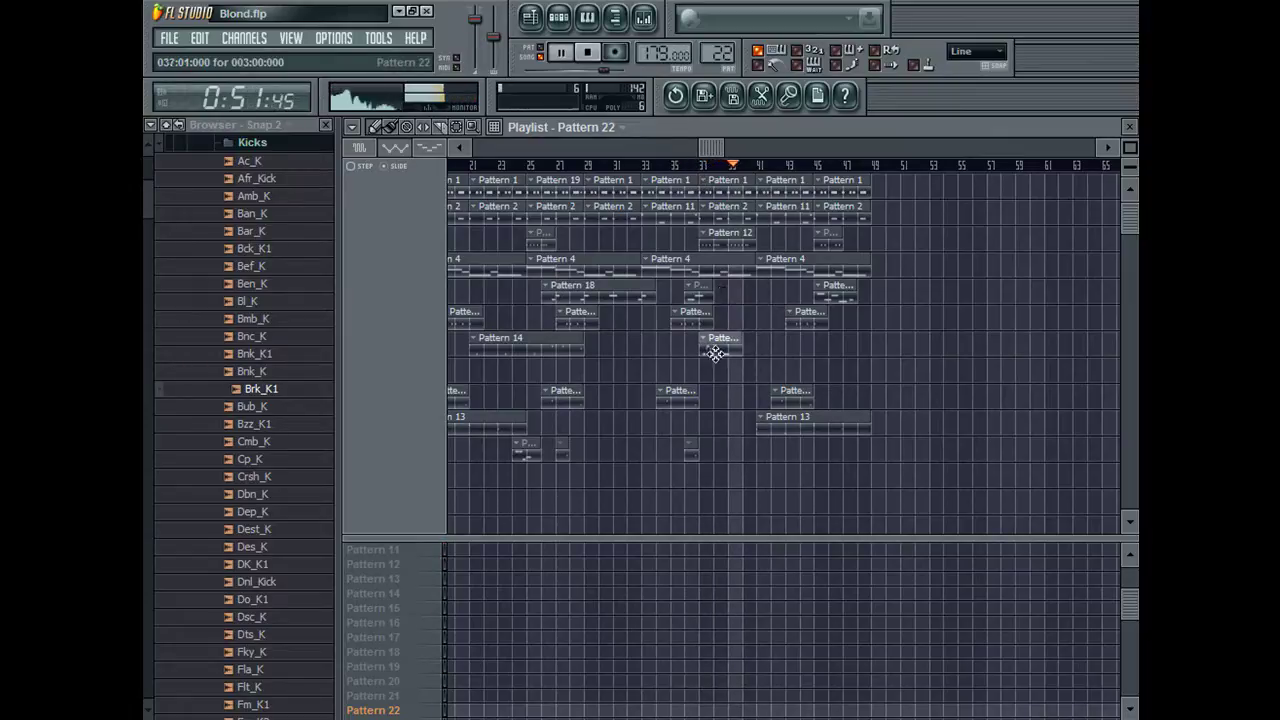
{"action": "left_click", "coordinate": [673, 166]}
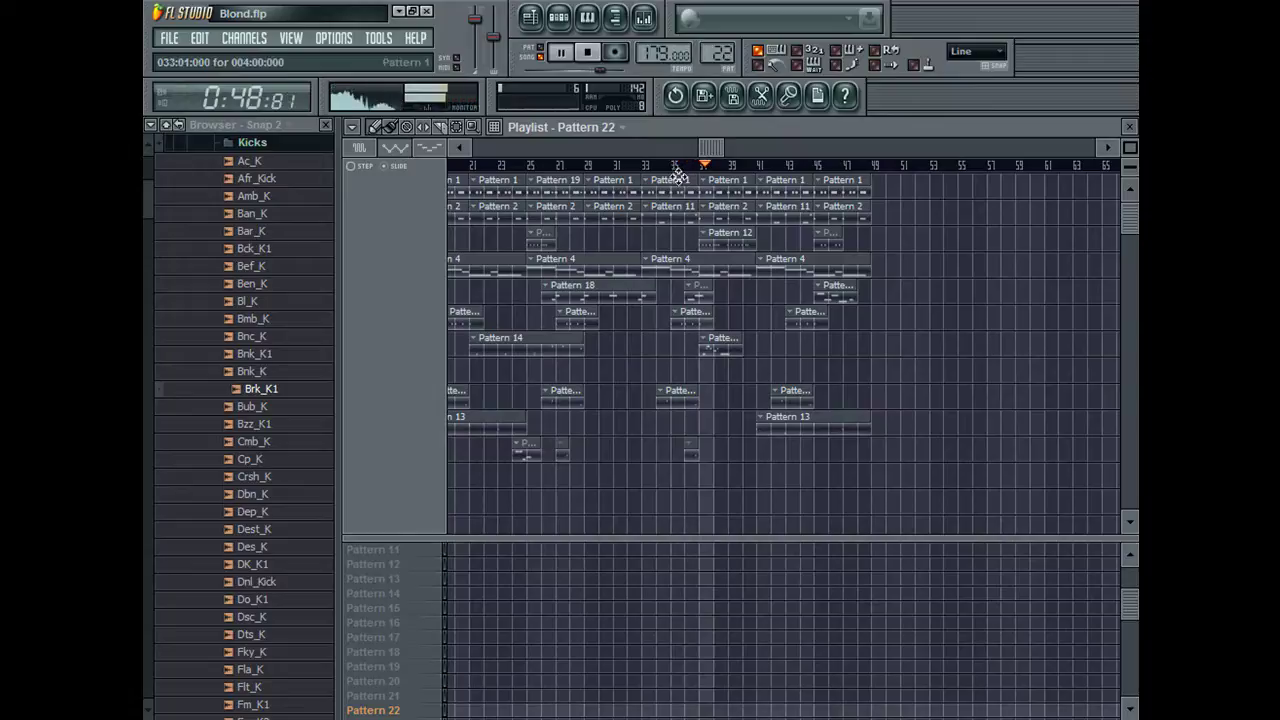
Step: Try the Pattern 22 clip at bar 35 and replay the arrangement from bar 33
{"action": "left_click_drag", "start_coordinate": [723, 148], "coordinate": [827, 150]}
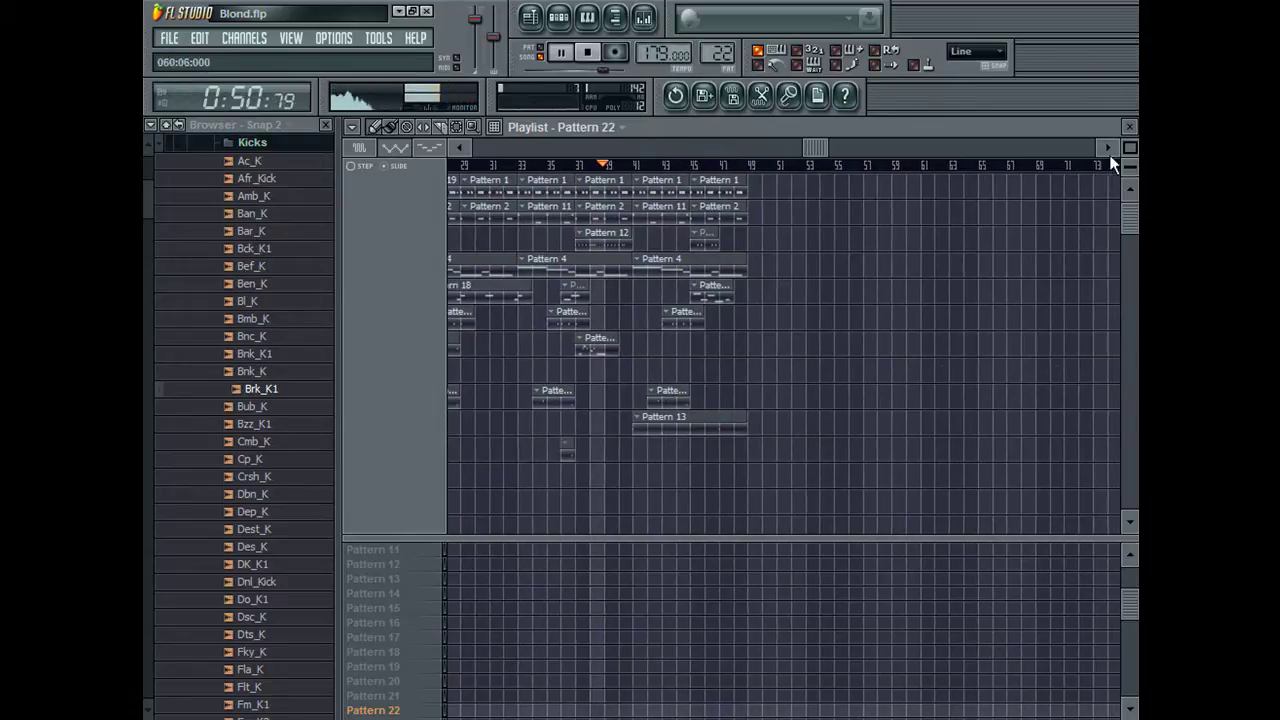
{"action": "left_click_drag", "start_coordinate": [1130, 148], "coordinate": [1130, 140]}
{"action": "scroll", "coordinate": [503, 155], "scroll_direction": "up", "scroll_amount": 1}
{"action": "left_click", "coordinate": [547, 165]}
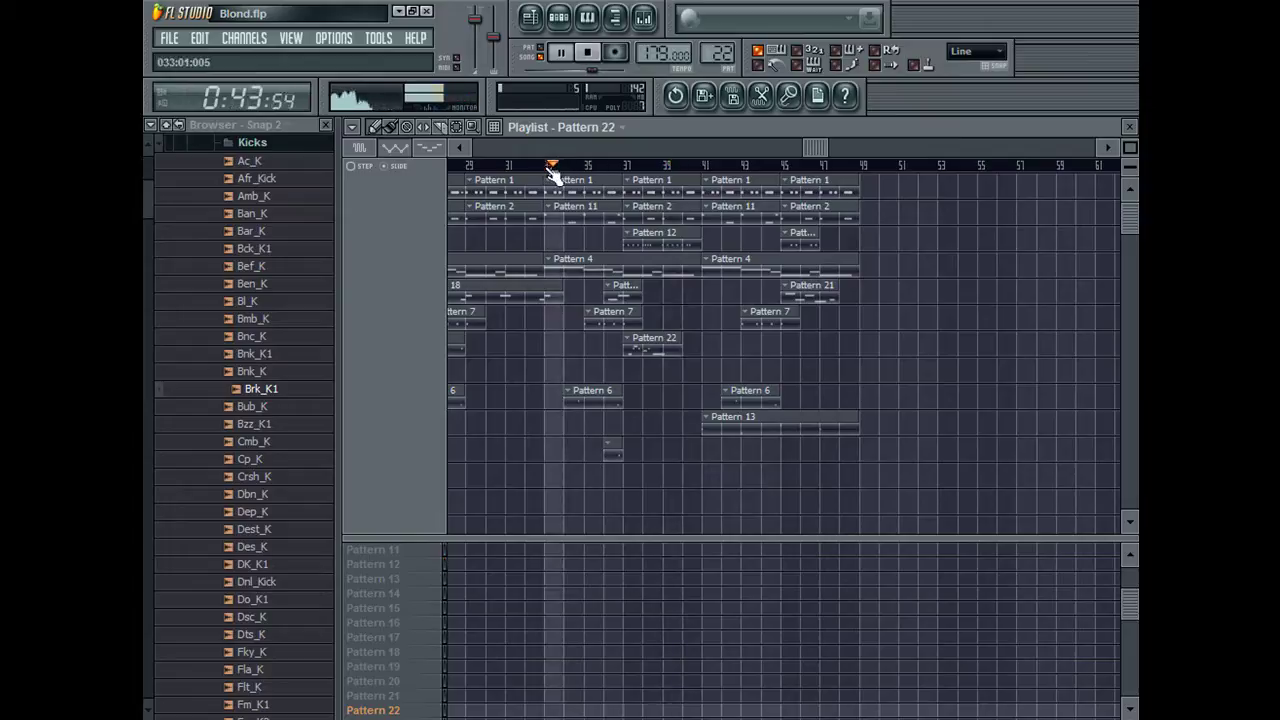
{"action": "left_click_drag", "start_coordinate": [628, 361], "coordinate": [603, 345]}
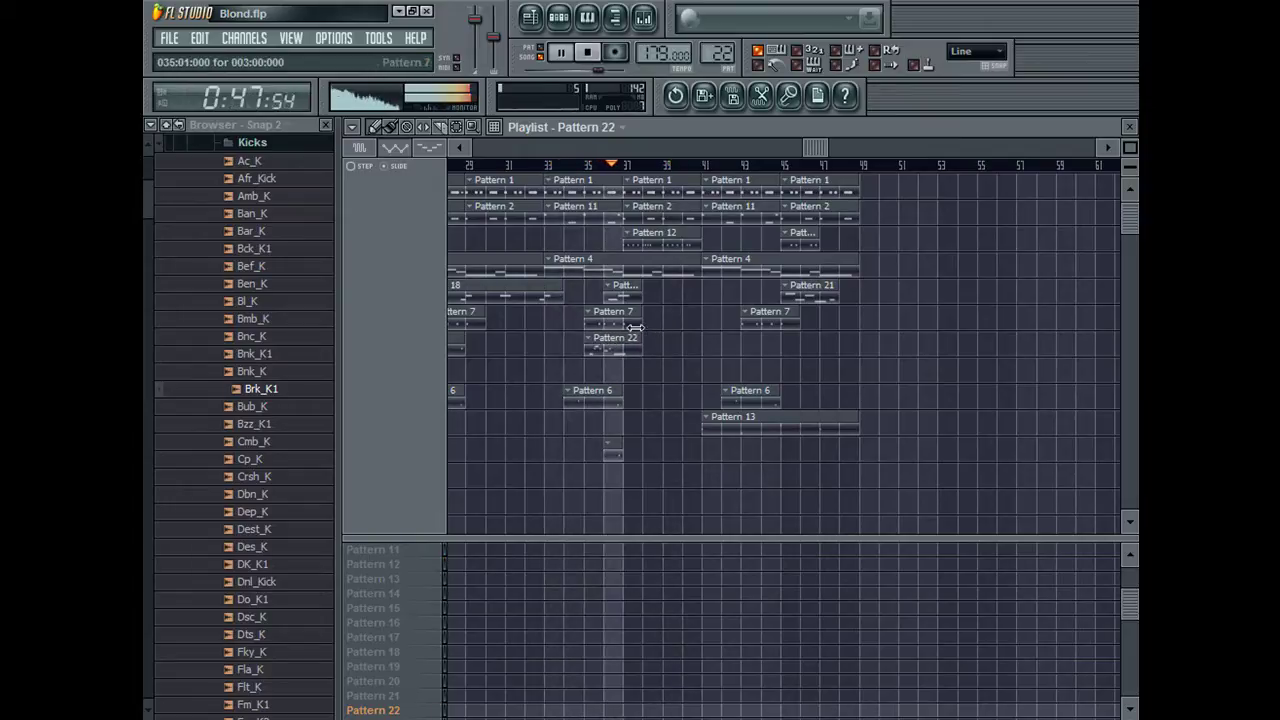
{"action": "left_click", "coordinate": [548, 168]}
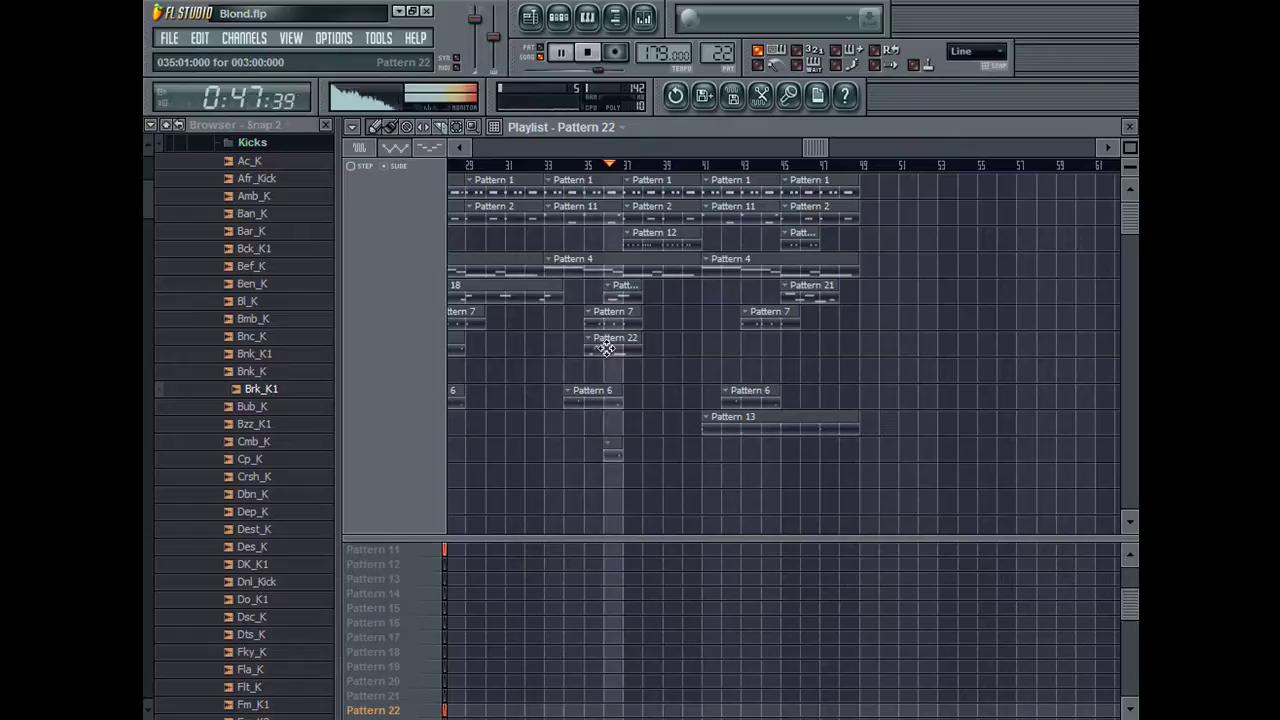
Step: Try the Pattern 22 clip at bar 36 with playback from bar 34, then put it back at bar 37
{"action": "left_click_drag", "start_coordinate": [606, 347], "coordinate": [625, 347]}
{"action": "left_click", "coordinate": [605, 165]}
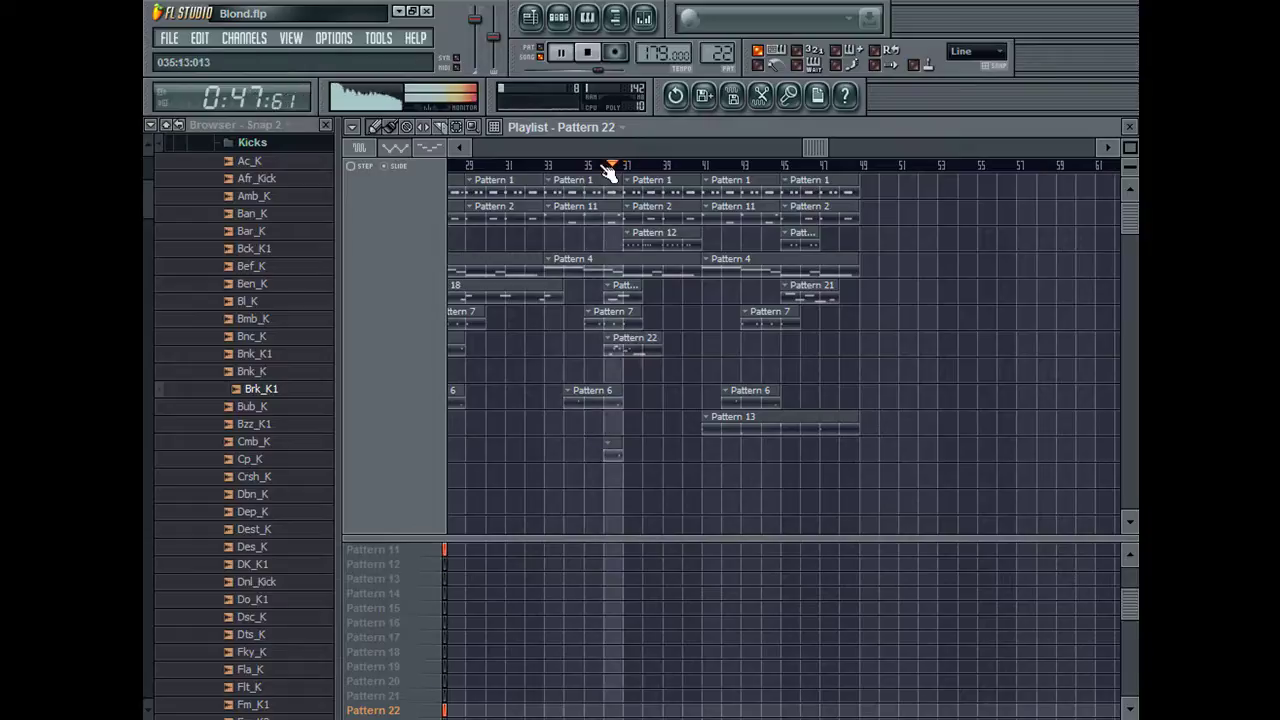
{"action": "left_click", "coordinate": [566, 166]}
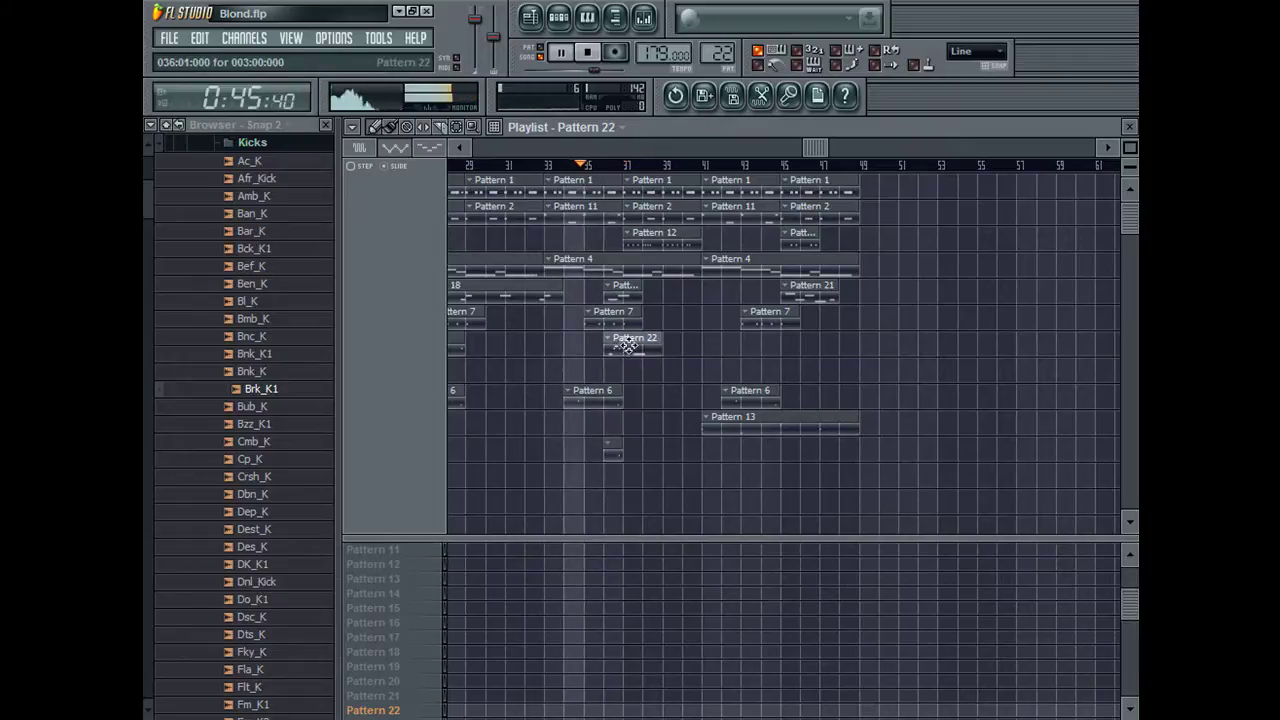
{"action": "left_click_drag", "start_coordinate": [625, 345], "coordinate": [637, 345]}
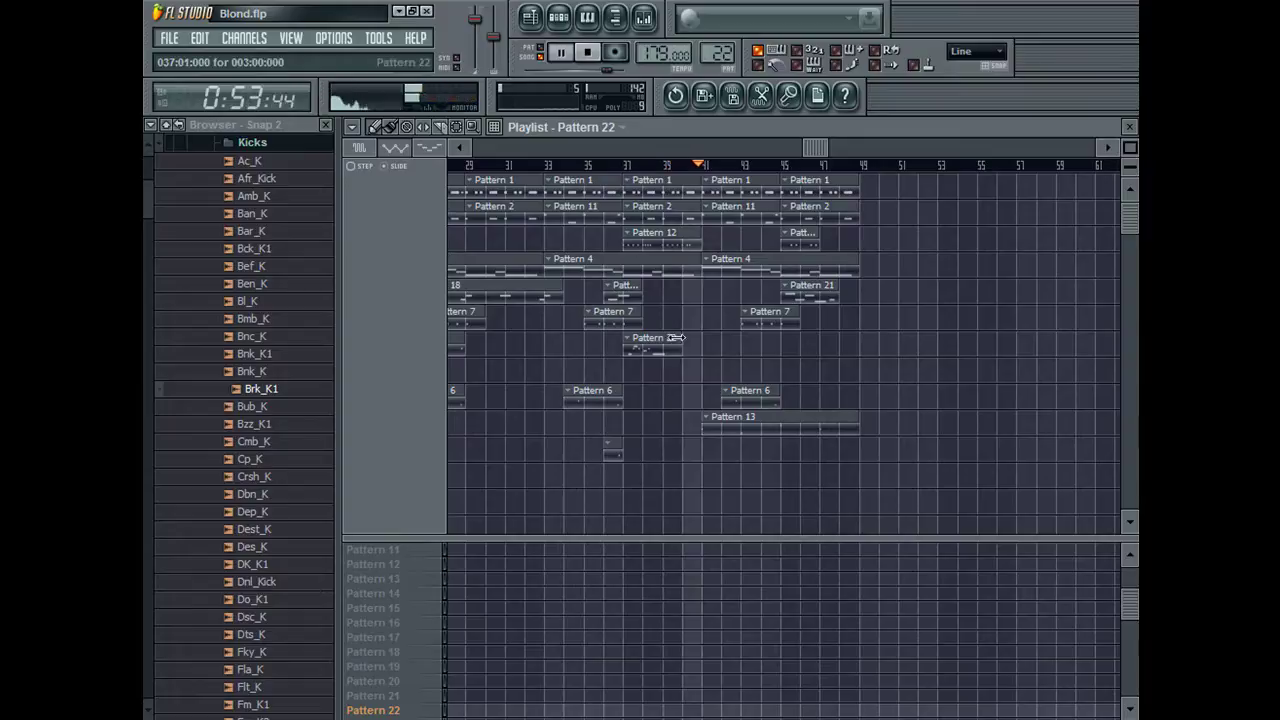
Step: With snapping off, nudge Pattern 22's long G5 note slightly later, and return to the start of the playlist with Line snapping
{"action": "double_click", "coordinate": [651, 361]}
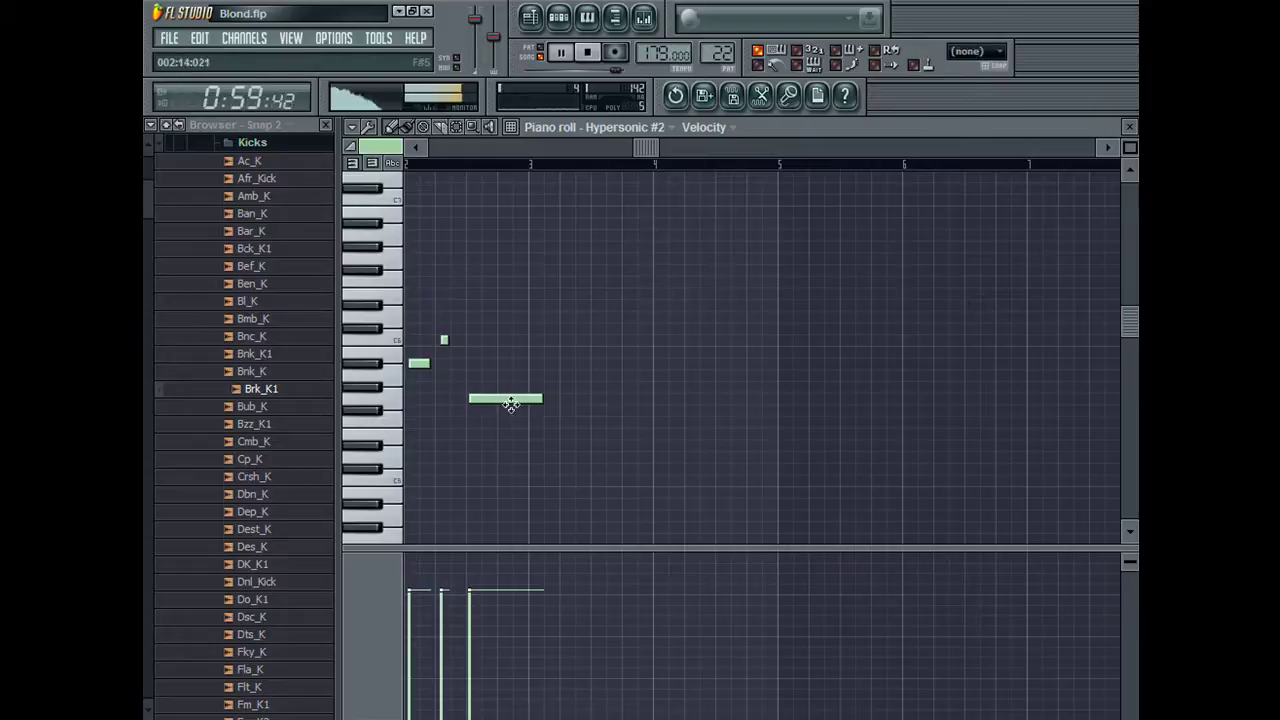
{"action": "left_click", "coordinate": [531, 18]}
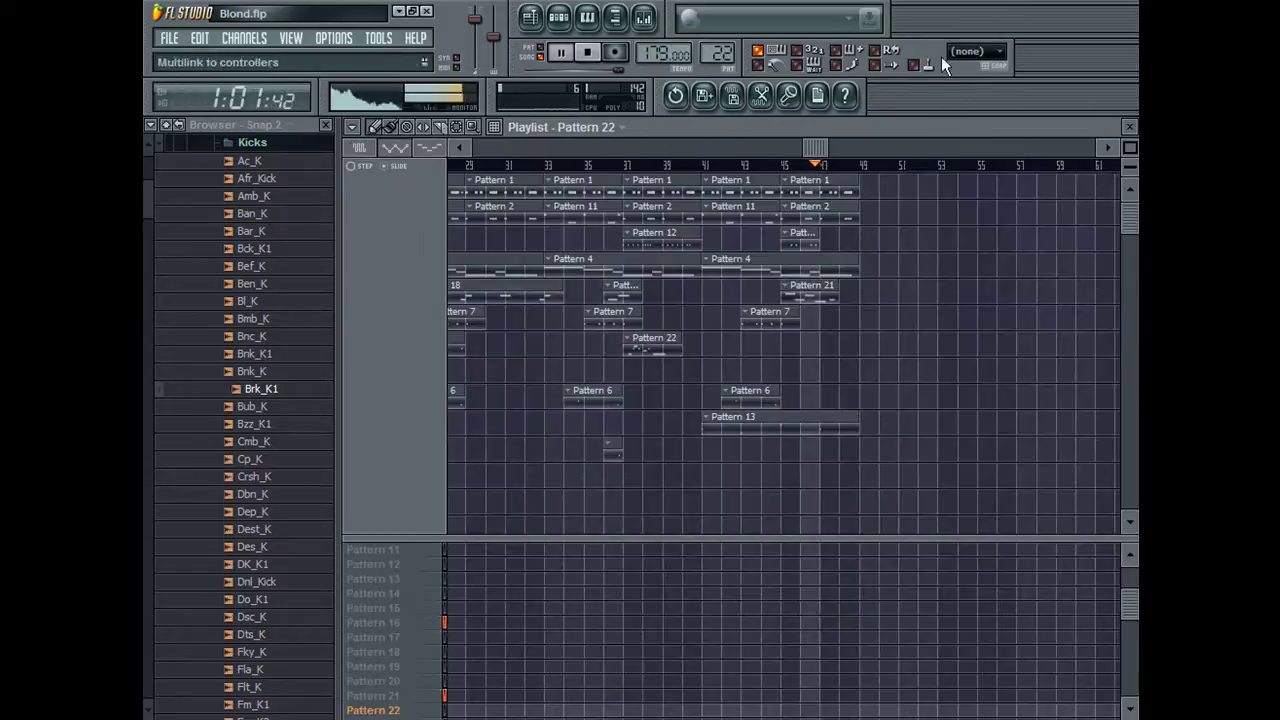
{"action": "left_click_drag", "start_coordinate": [822, 148], "coordinate": [728, 151]}
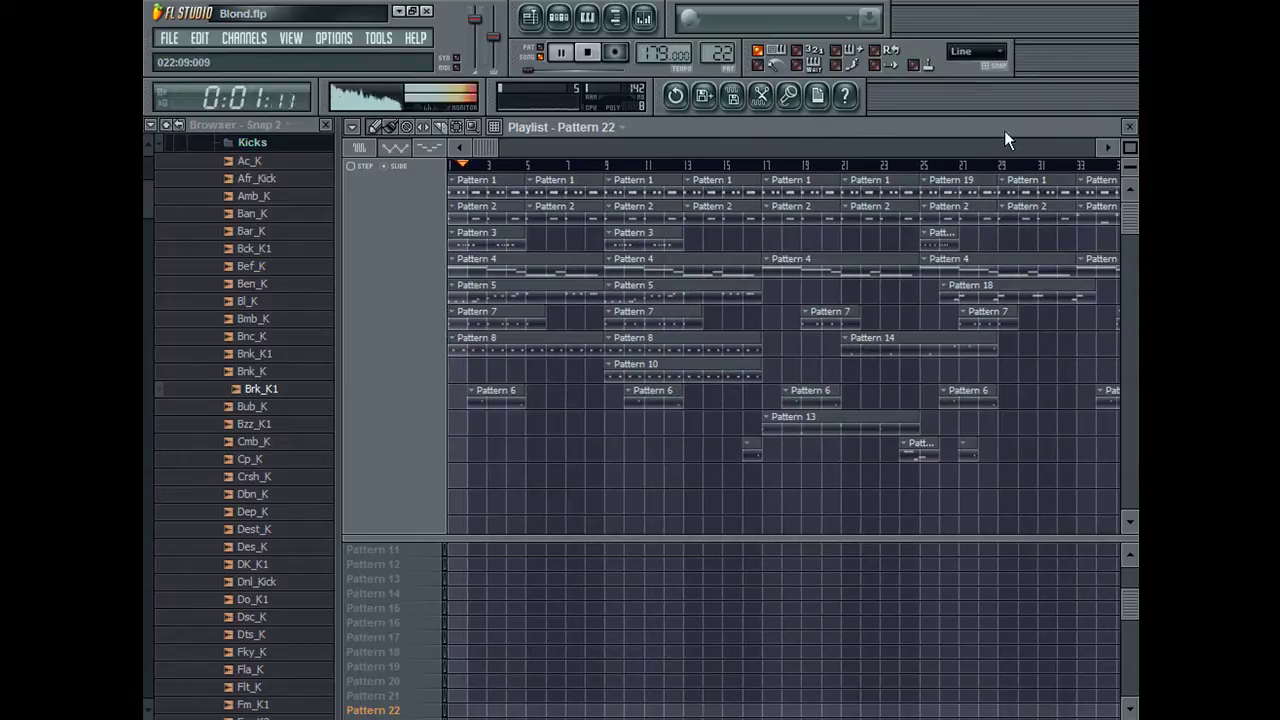
Step: Bring up the lower part of the channel rack and set an NTS-DTD sample channel's volume to 73%
{"action": "left_click", "coordinate": [1132, 128]}
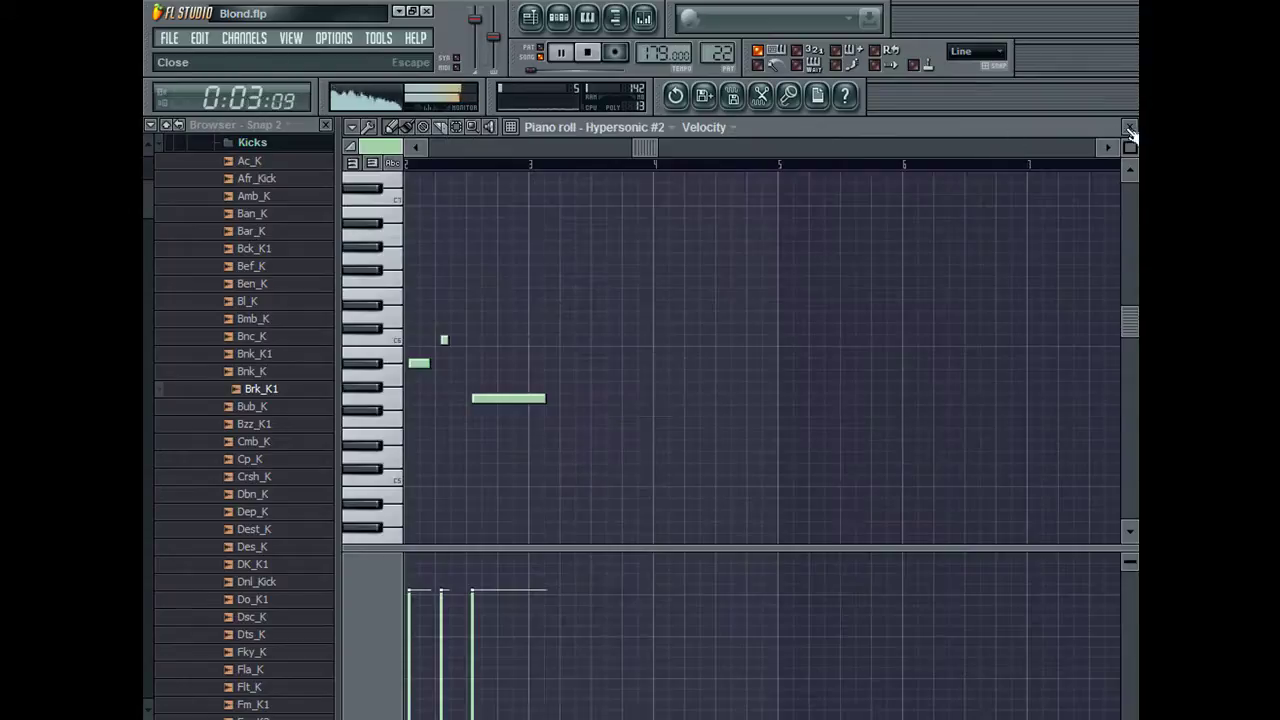
{"action": "left_click", "coordinate": [1125, 127]}
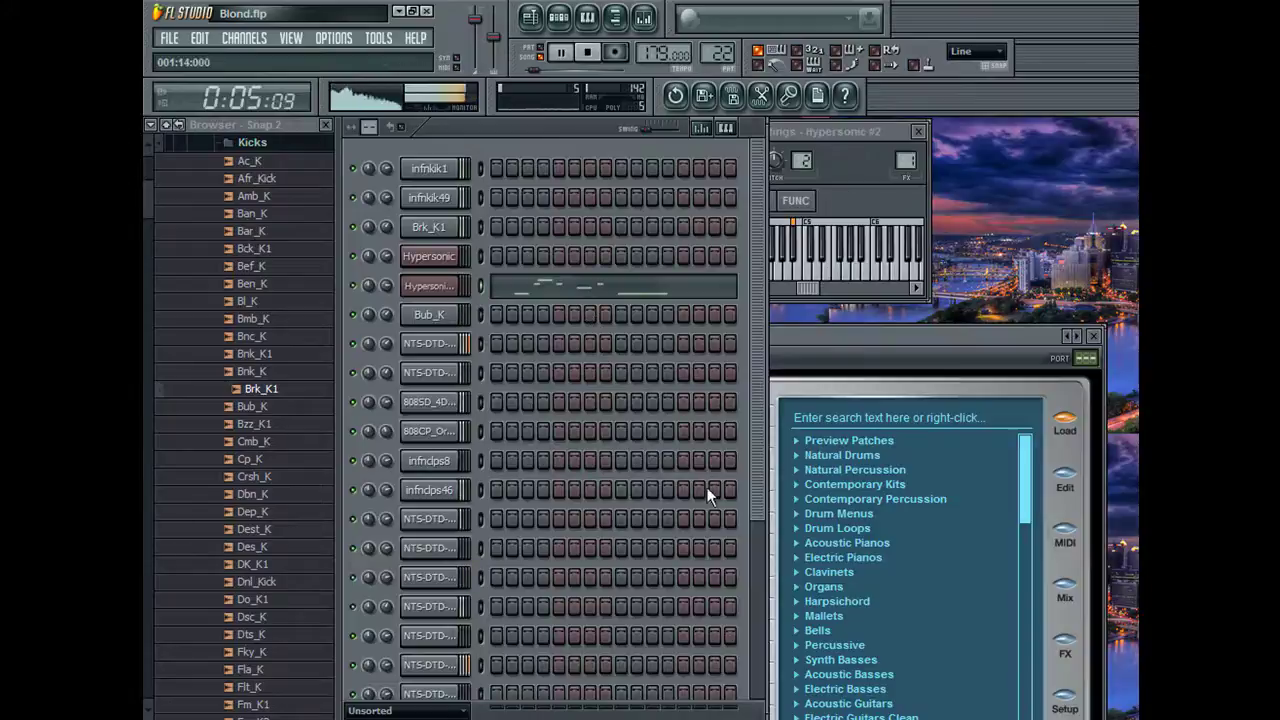
{"action": "left_click_drag", "start_coordinate": [752, 473], "coordinate": [655, 711]}
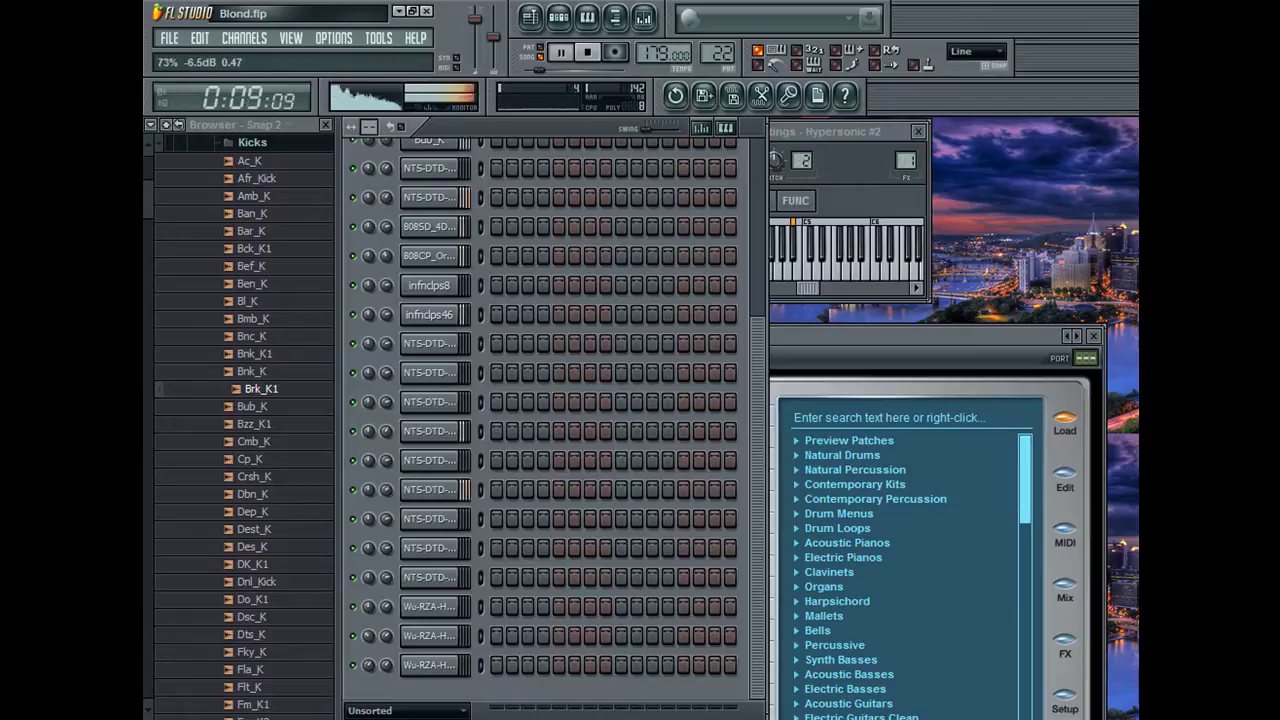
{"action": "left_click_drag", "start_coordinate": [382, 368], "coordinate": [392, 344]}
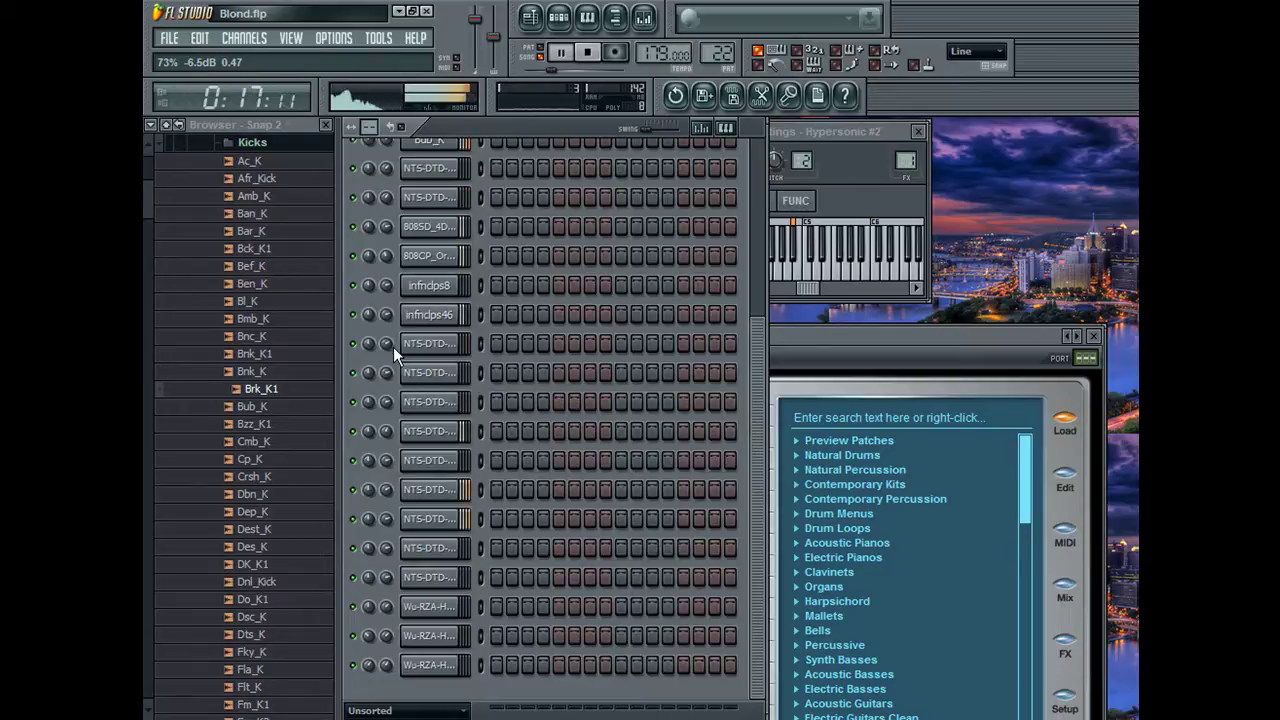
Step: Check the NTS-DTD-DEEPCHORD-0118 and 0123 samples and adjust the volume of the 0123 channel
{"action": "left_click", "coordinate": [470, 495]}
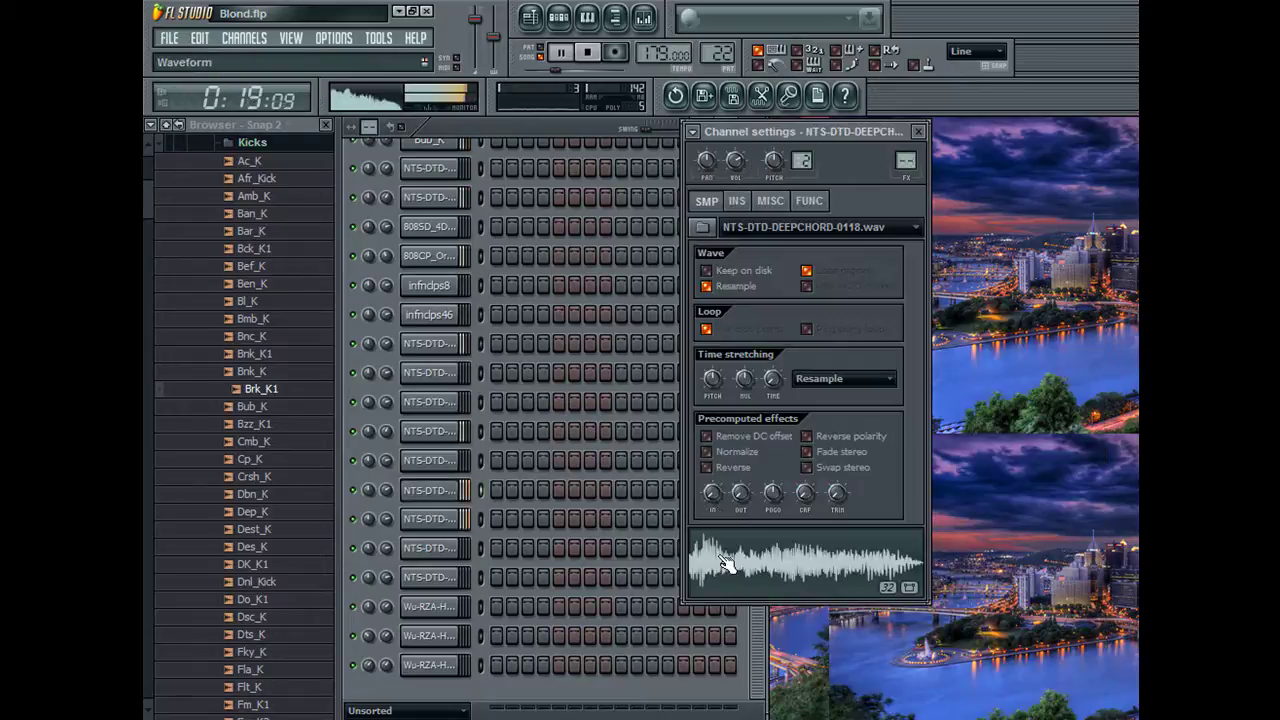
{"action": "left_click", "coordinate": [446, 520]}
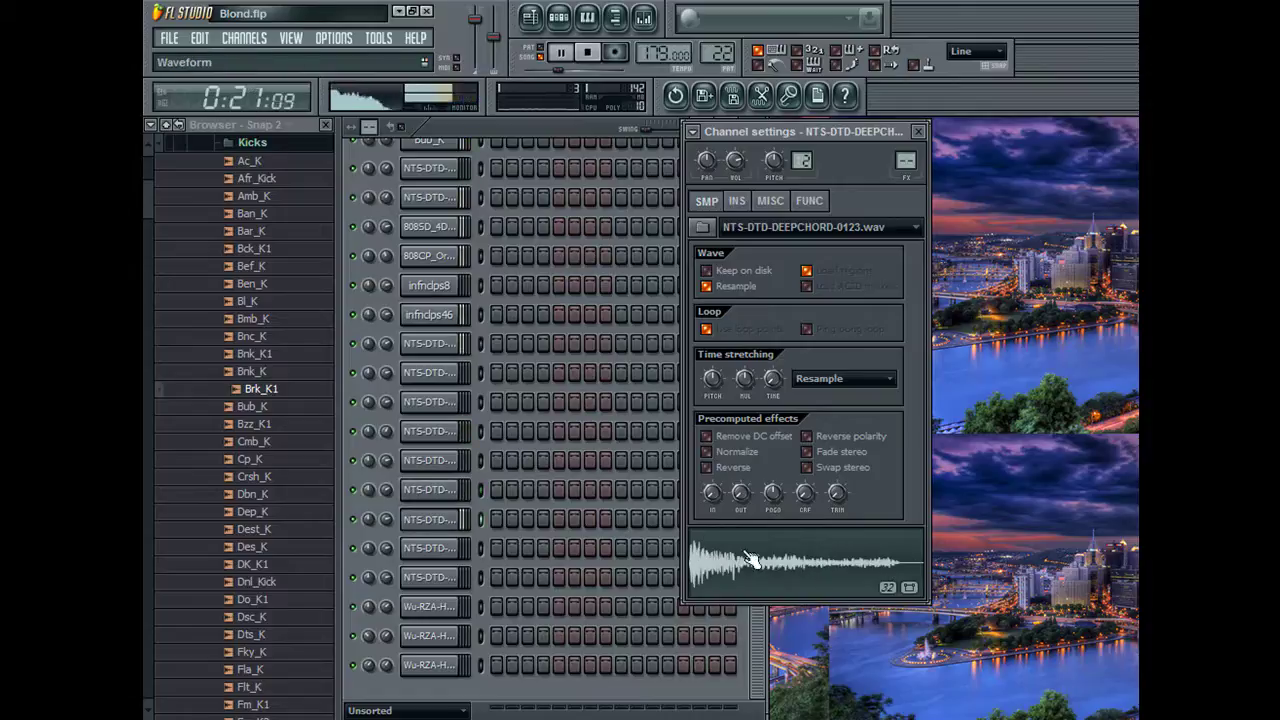
{"action": "left_click_drag", "start_coordinate": [387, 521], "coordinate": [387, 528]}
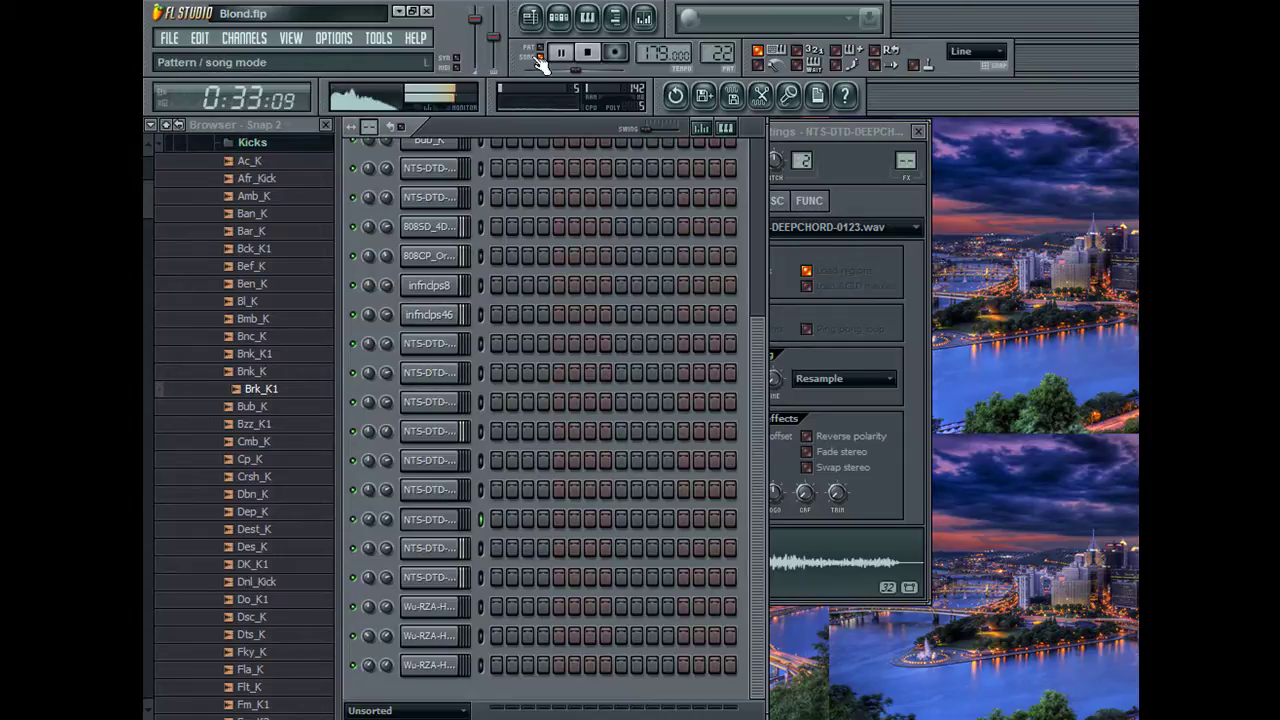
Step: Select Pattern 12 from its short clip at bar 25 and set its NTS-DTD channel volume to 58%
{"action": "key", "text": "F5"}
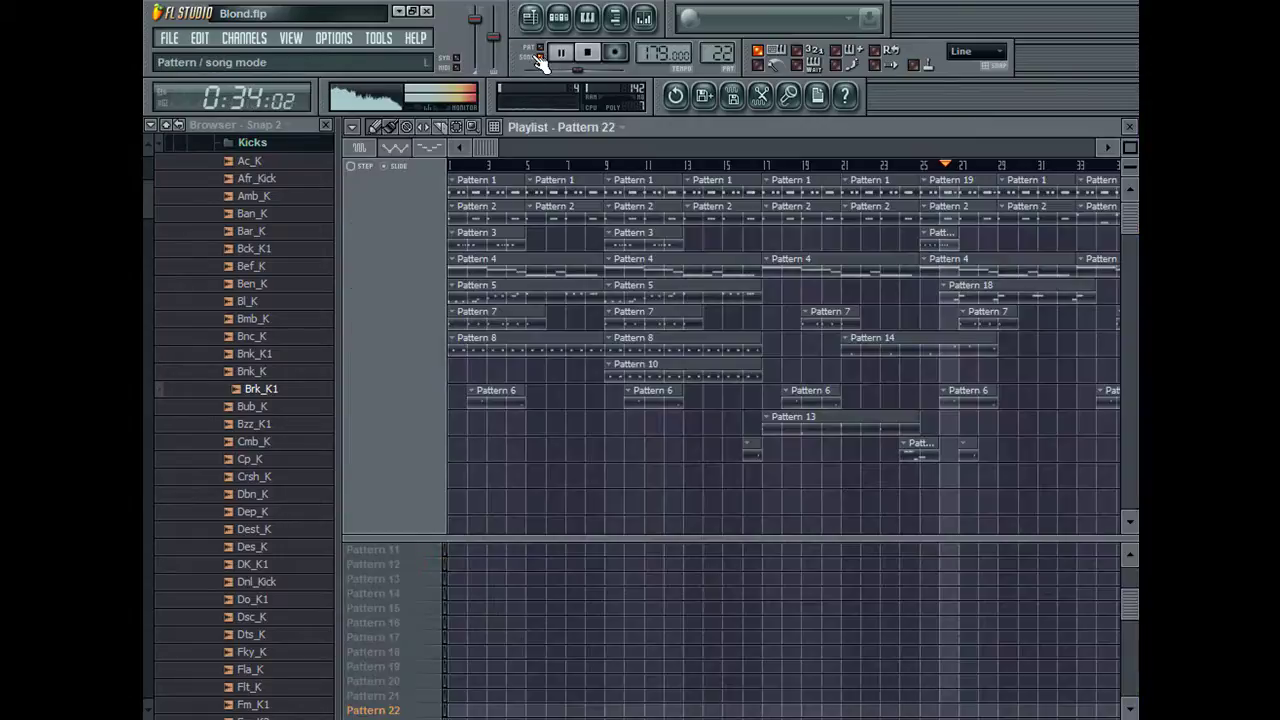
{"action": "double_click", "coordinate": [942, 243]}
{"action": "left_click", "coordinate": [1129, 127]}
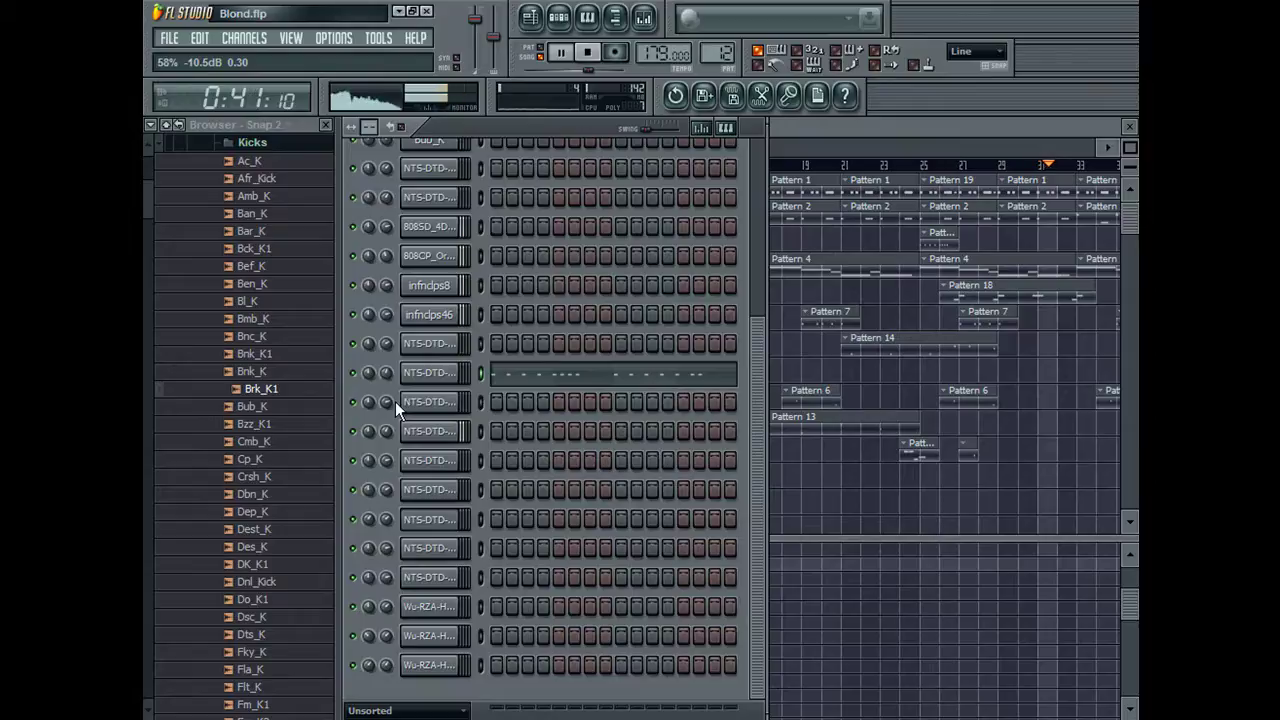
Step: Examine the kick notes of Pattern 19, including the Bub_K channel's notes
{"action": "double_click", "coordinate": [945, 190]}
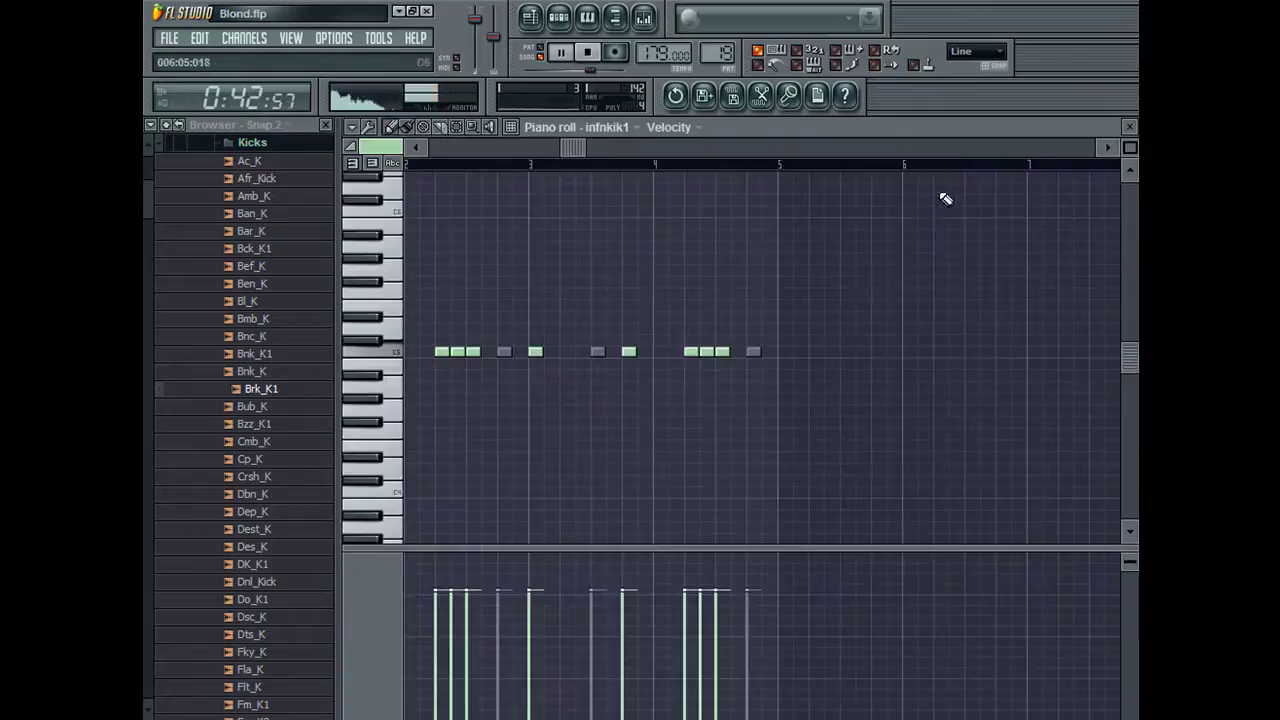
{"action": "left_click", "coordinate": [1129, 127]}
{"action": "scroll", "coordinate": [760, 174], "scroll_direction": "up", "scroll_amount": 3}
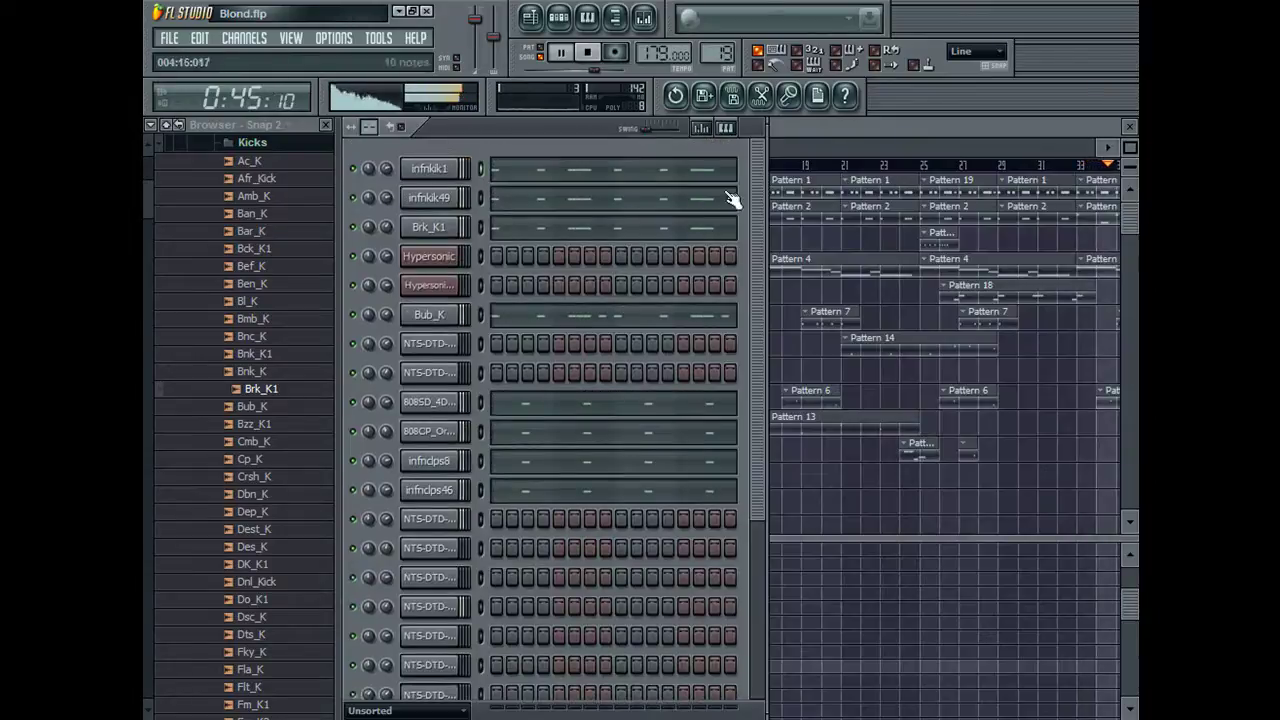
{"action": "left_click", "coordinate": [623, 325]}
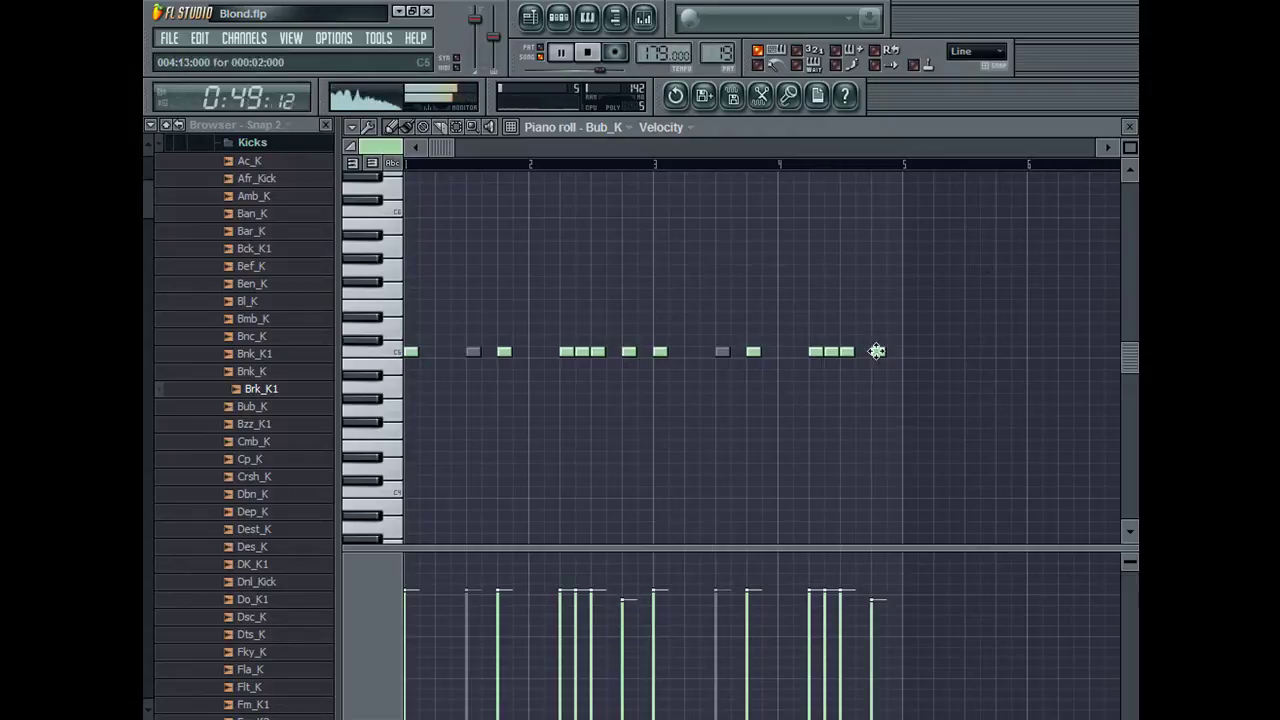
{"action": "left_click", "coordinate": [1129, 127]}
{"action": "left_click", "coordinate": [912, 128]}
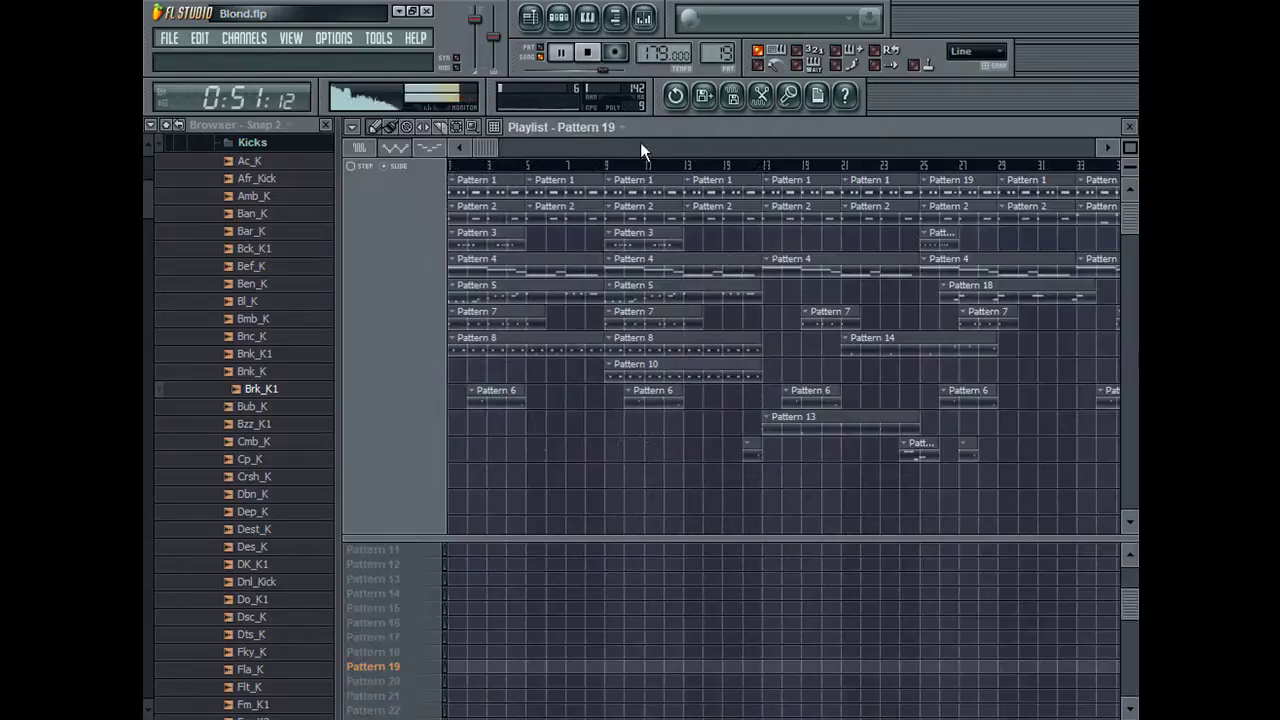
Step: Replay the arrangement from bar 37 and move the Pattern 22 clip to bar 39
{"action": "left_click_drag", "start_coordinate": [647, 150], "coordinate": [792, 148]}
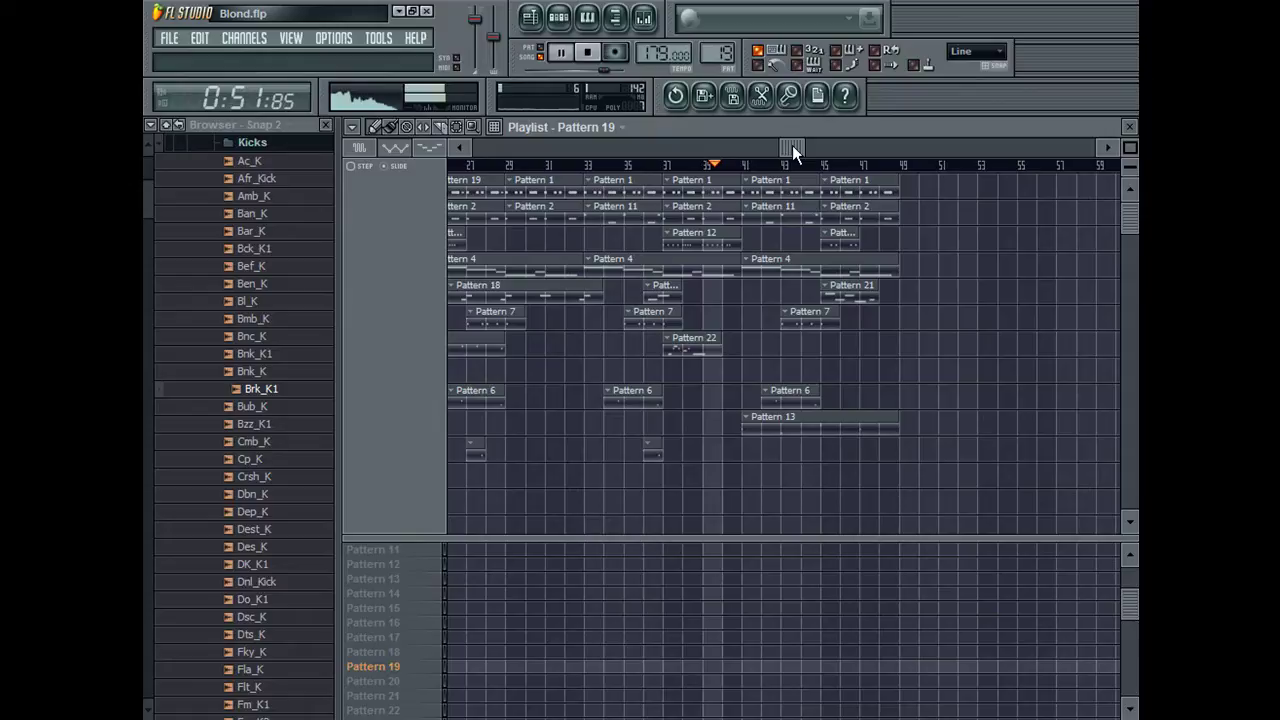
{"action": "left_click", "coordinate": [663, 167]}
{"action": "left_click_drag", "start_coordinate": [697, 345], "coordinate": [737, 345]}
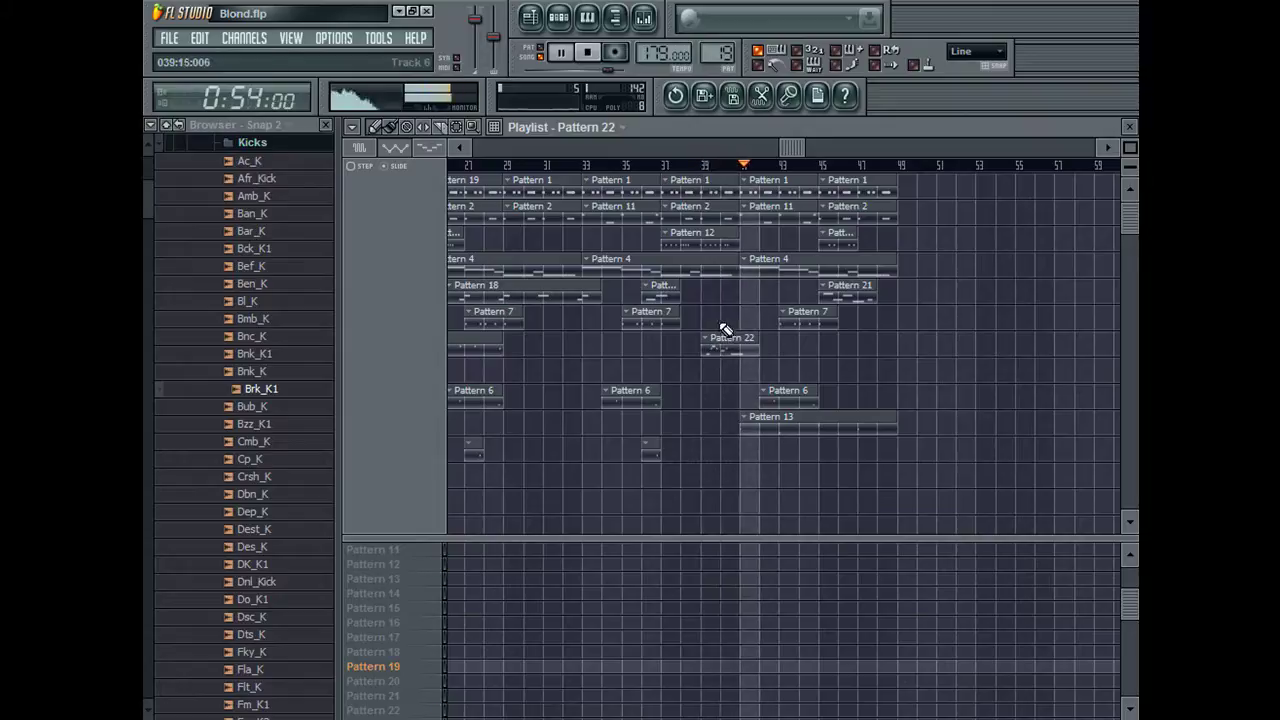
Step: Loop the Pattern 22 clip from bar 39 and, with snap off, nudge its first, second and final melody notes slightly earlier
{"action": "left_click_drag", "start_coordinate": [704, 168], "coordinate": [761, 175]}
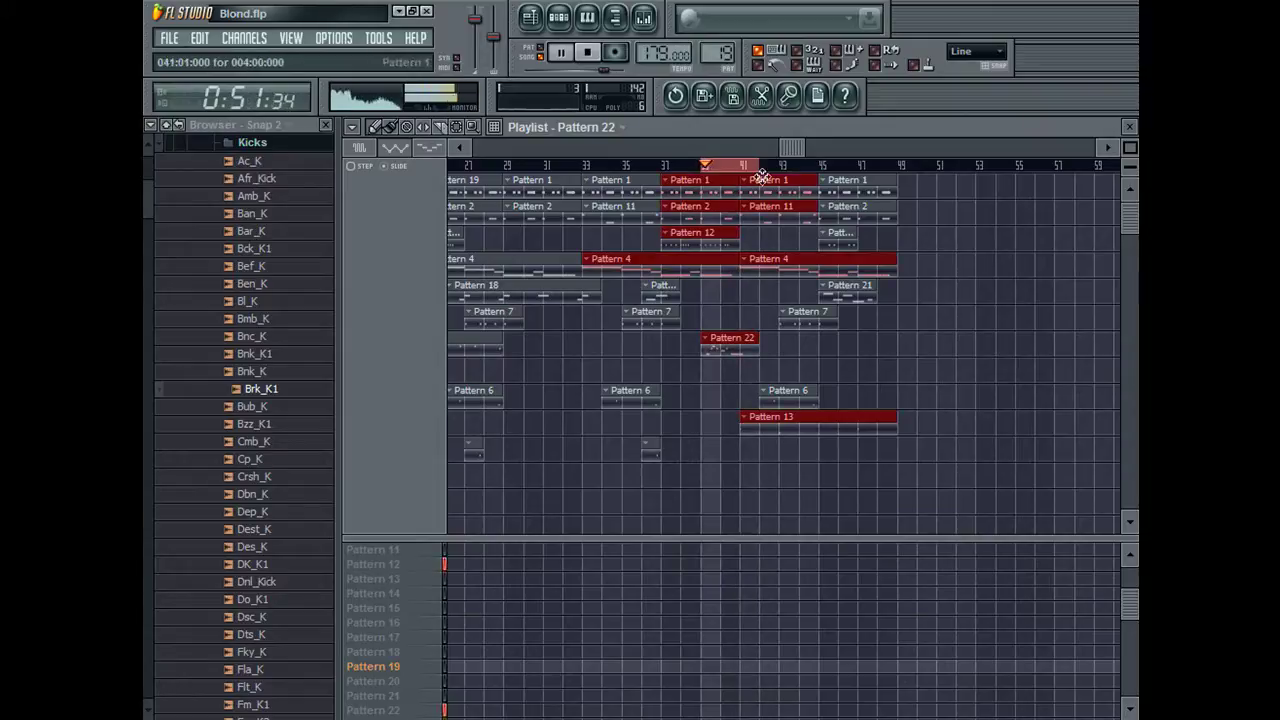
{"action": "double_click", "coordinate": [724, 347]}
{"action": "key", "text": "space"}
{"action": "left_click", "coordinate": [967, 51]}
{"action": "left_click", "coordinate": [965, 86]}
{"action": "key", "text": "space"}
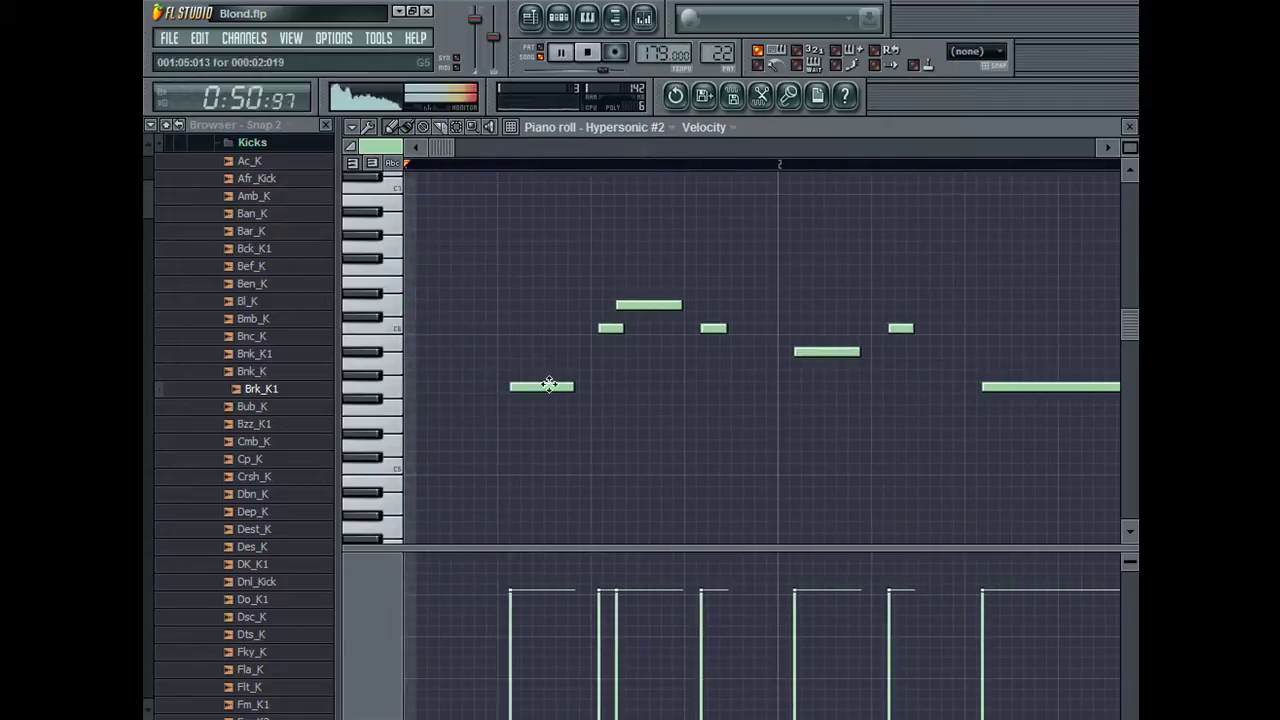
{"action": "left_click_drag", "start_coordinate": [608, 328], "coordinate": [628, 305]}
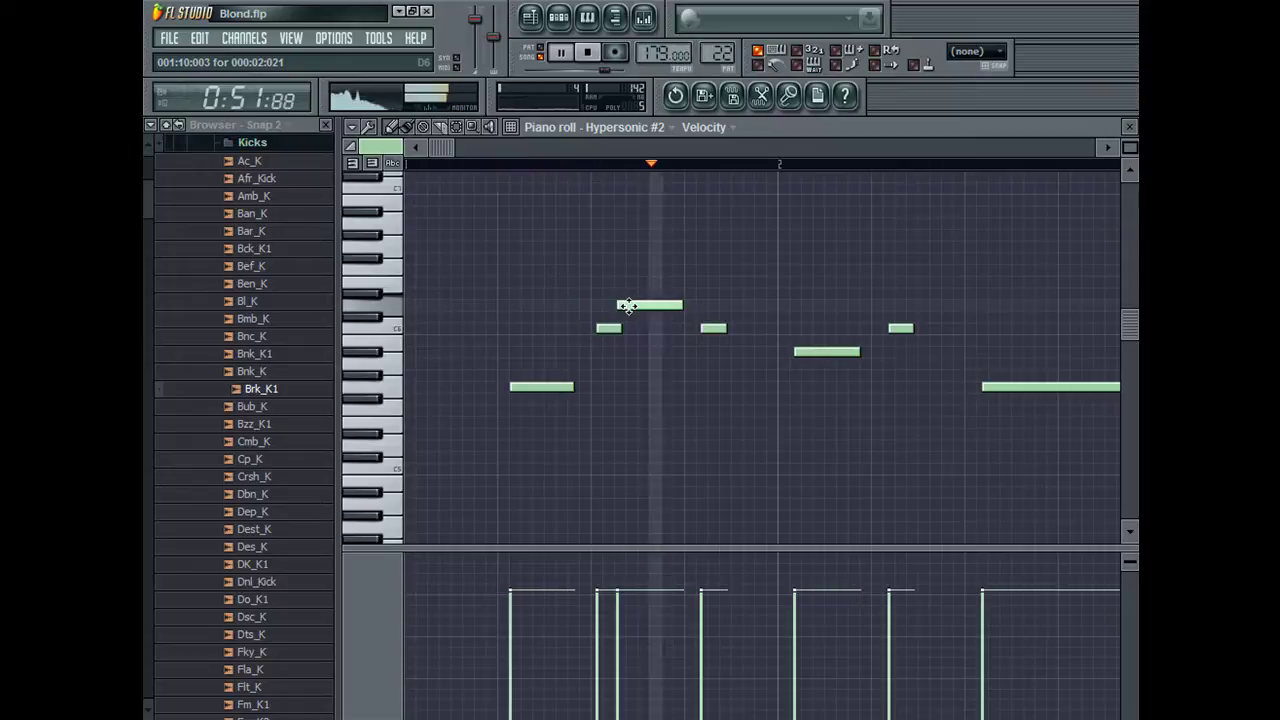
{"action": "left_click_drag", "start_coordinate": [533, 385], "coordinate": [528, 387]}
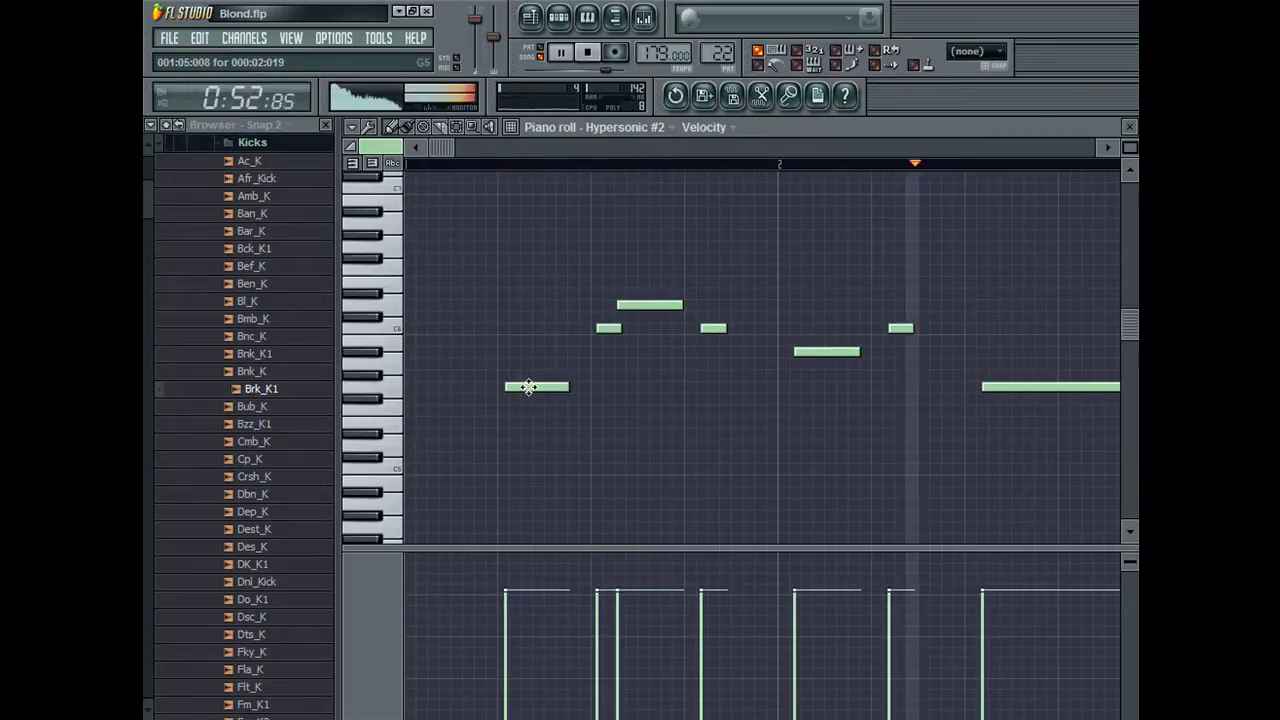
{"action": "left_click_drag", "start_coordinate": [1000, 389], "coordinate": [1001, 388]}
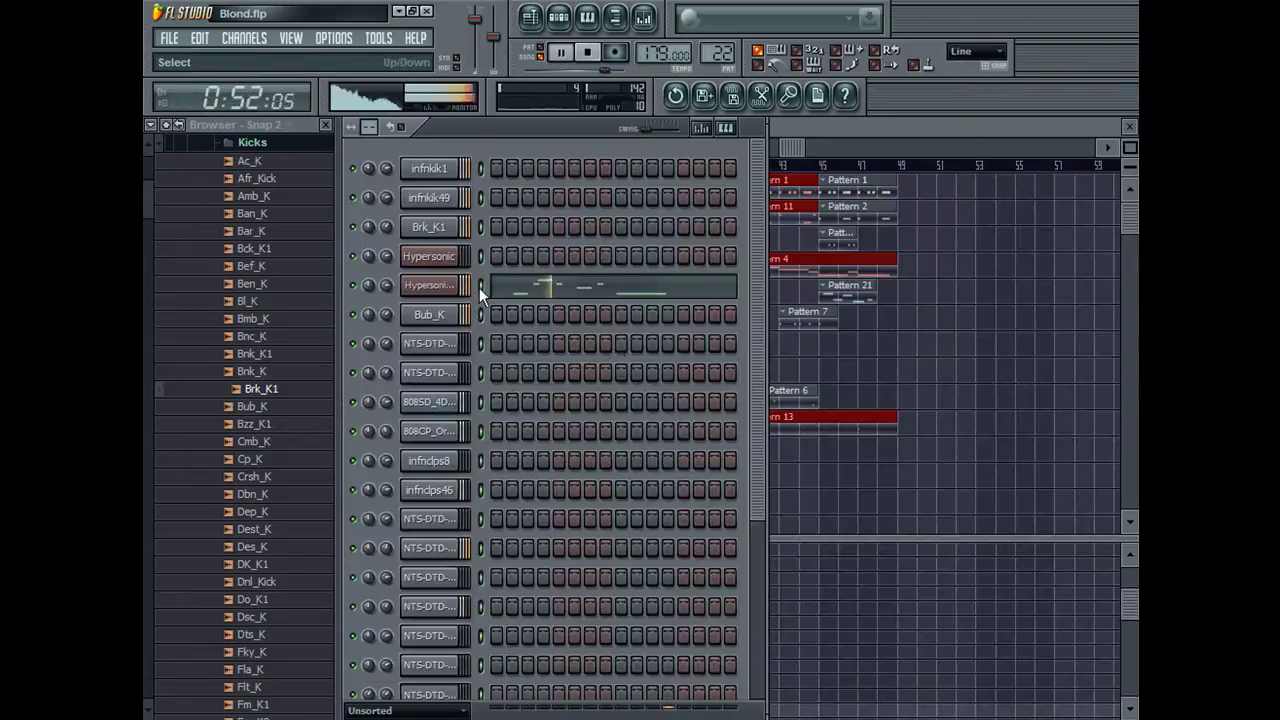
Step: Create Pattern 23 with a copy of the Hypersonic #2 melody and lower its final note two semitones
{"action": "key", "text": "KP_Add"}
{"action": "key", "text": "ctrl+v"}
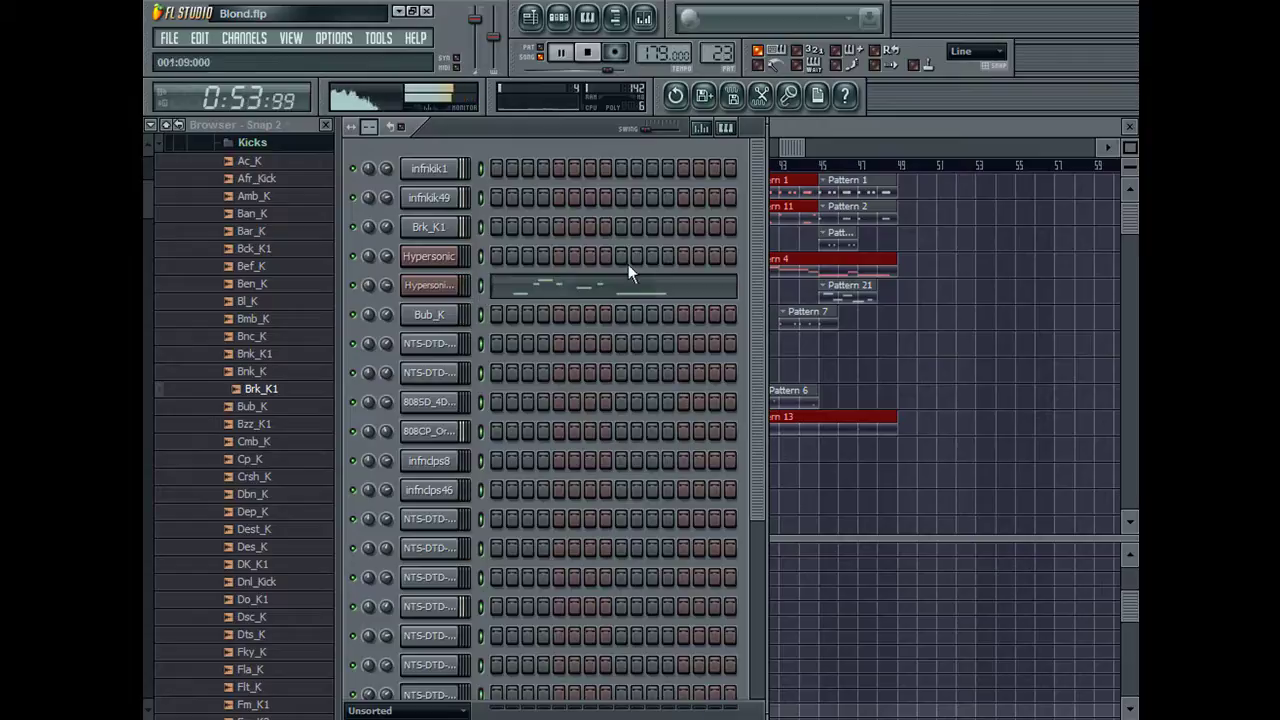
{"action": "left_click", "coordinate": [620, 285]}
{"action": "key", "text": "space"}
{"action": "left_click_drag", "start_coordinate": [1014, 402], "coordinate": [1011, 424]}
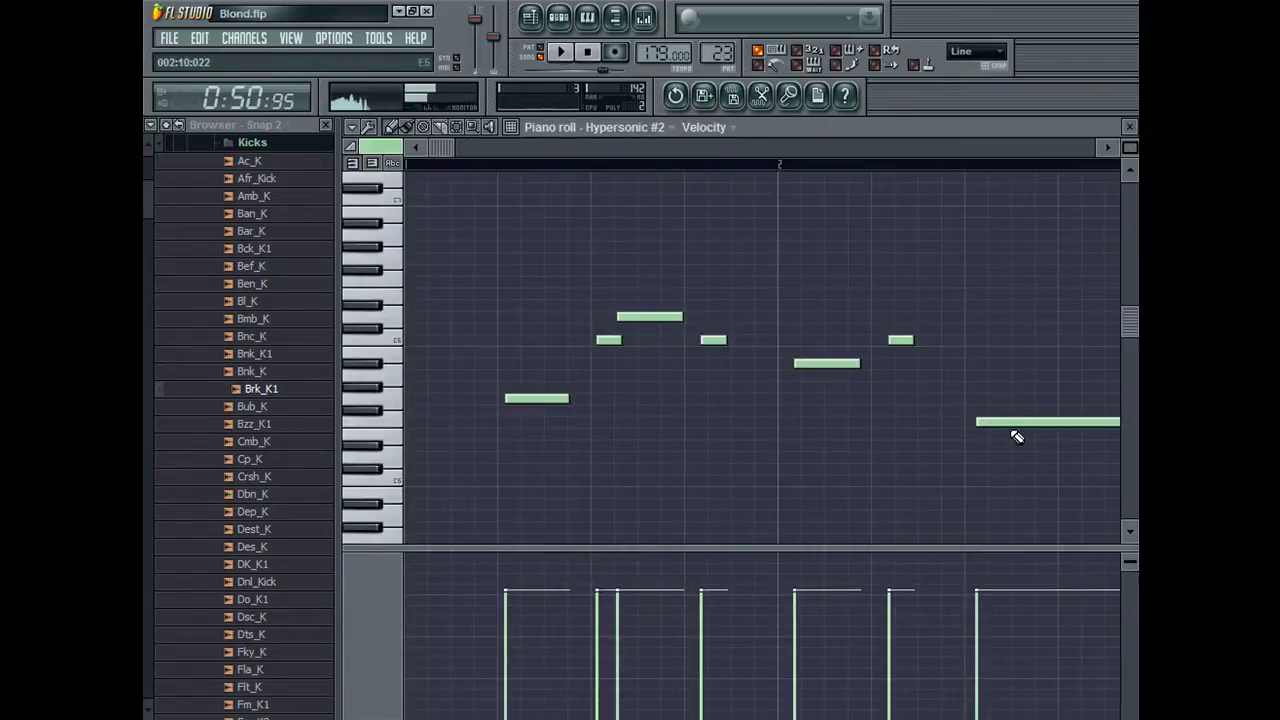
Step: Select all clips in the arrangement and duplicate them so the copy starts at bar 49
{"action": "key", "text": "F7"}
{"action": "key", "text": "F5"}
{"action": "key", "text": "F5"}
{"action": "left_click", "coordinate": [531, 19]}
{"action": "left_click", "coordinate": [781, 165]}
{"action": "key", "text": "ctrl+a"}
{"action": "left_click_drag", "start_coordinate": [807, 150], "coordinate": [1019, 155]}
{"action": "key", "text": "ctrl+b"}
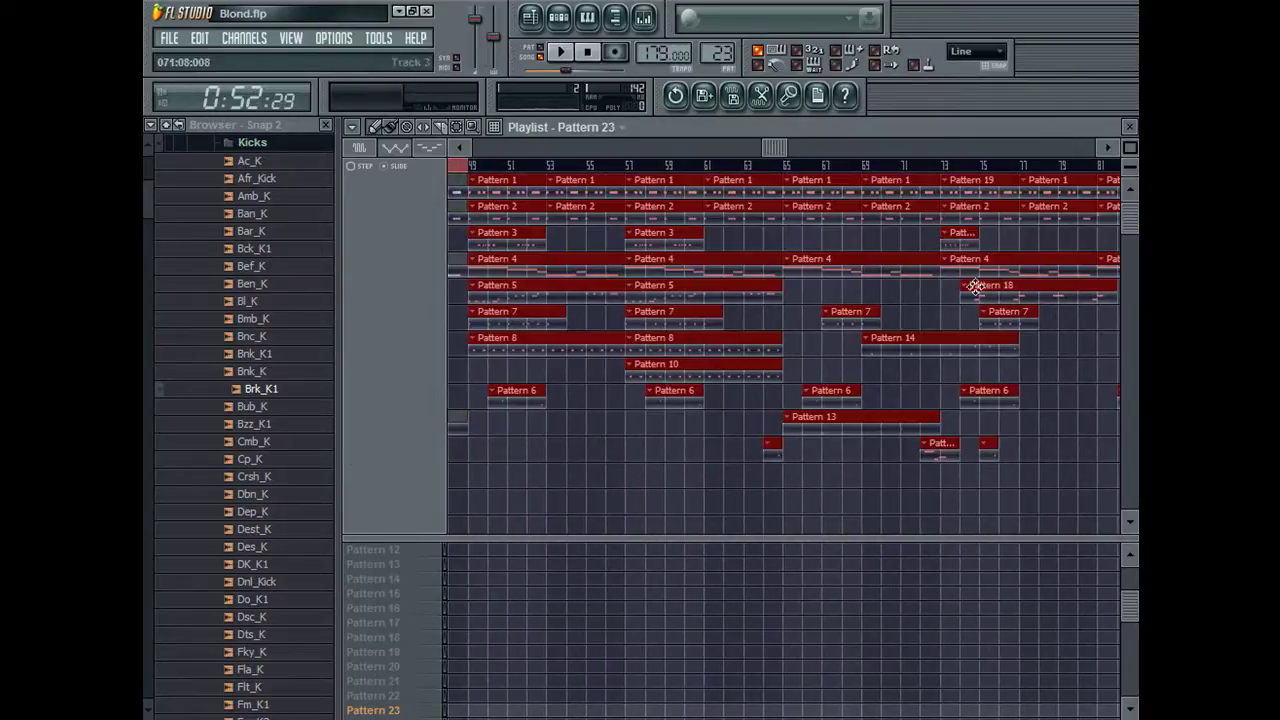
Step: Replace the copied Pattern 22 clip at bar 87 with Pattern 23 and play the arrangement from there
{"action": "scroll", "coordinate": [886, 184], "scroll_direction": "right", "scroll_amount": 5}
{"action": "key", "text": "ctrl+d"}
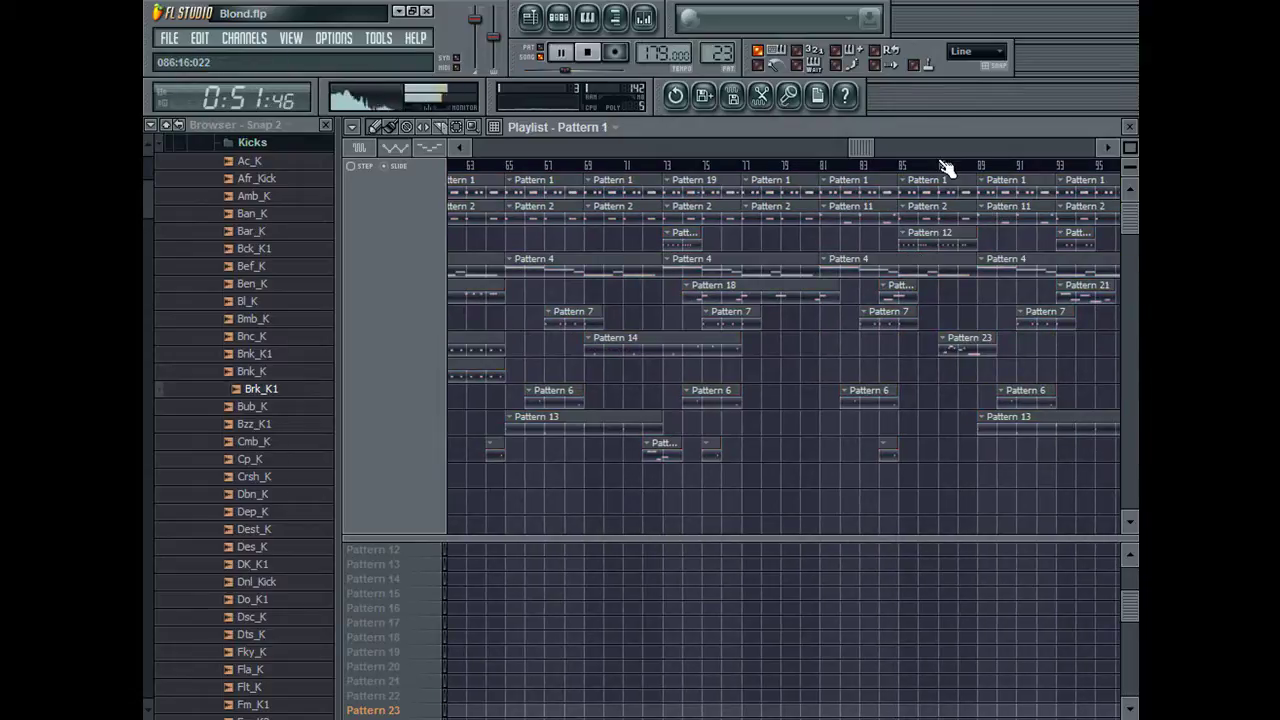
{"action": "left_click", "coordinate": [941, 165]}
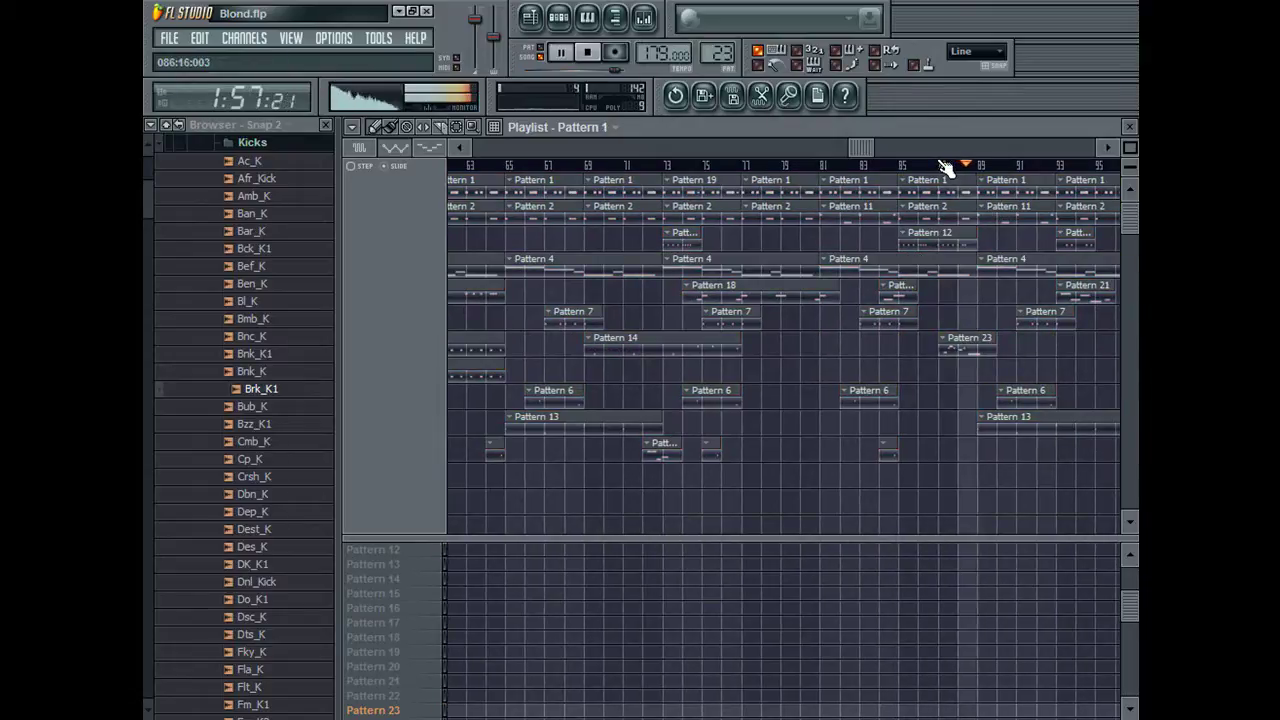
Step: Paste another copy of the full arrangement section starting at bar 97
{"action": "left_click_drag", "start_coordinate": [865, 165], "coordinate": [1070, 160]}
{"action": "key", "text": "ctrl+v"}
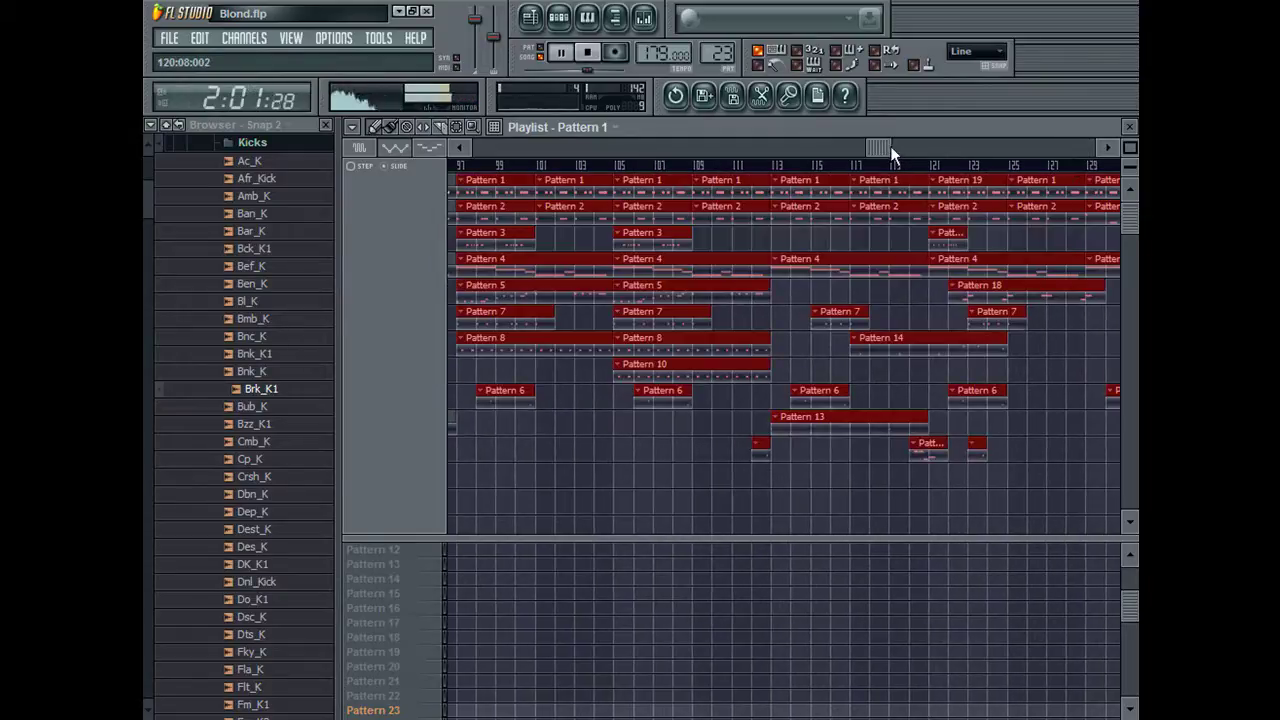
{"action": "left_click_drag", "start_coordinate": [890, 149], "coordinate": [965, 149]}
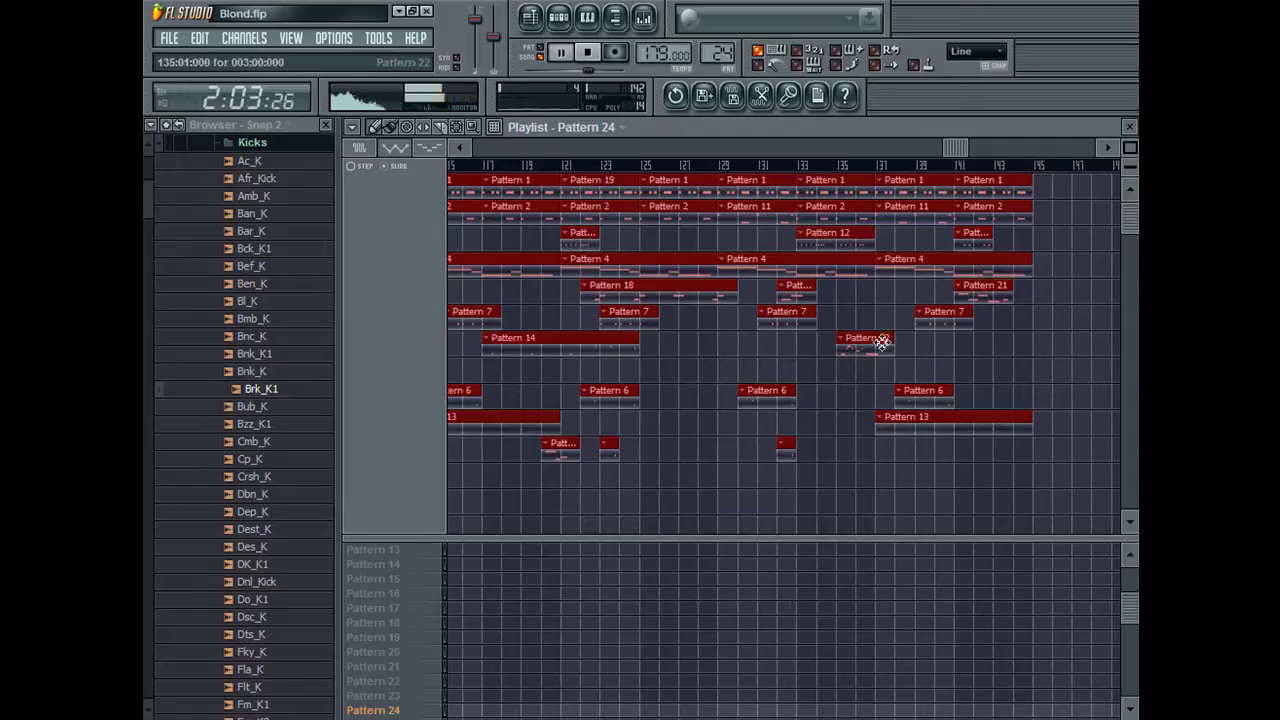
Step: Replace the Pattern 22 clip at bar 135 with a new Pattern 24 containing the copied melody, and lower its final note to D5
{"action": "left_click", "coordinate": [853, 371], "text": "ctrl"}
{"action": "key", "text": "F6"}
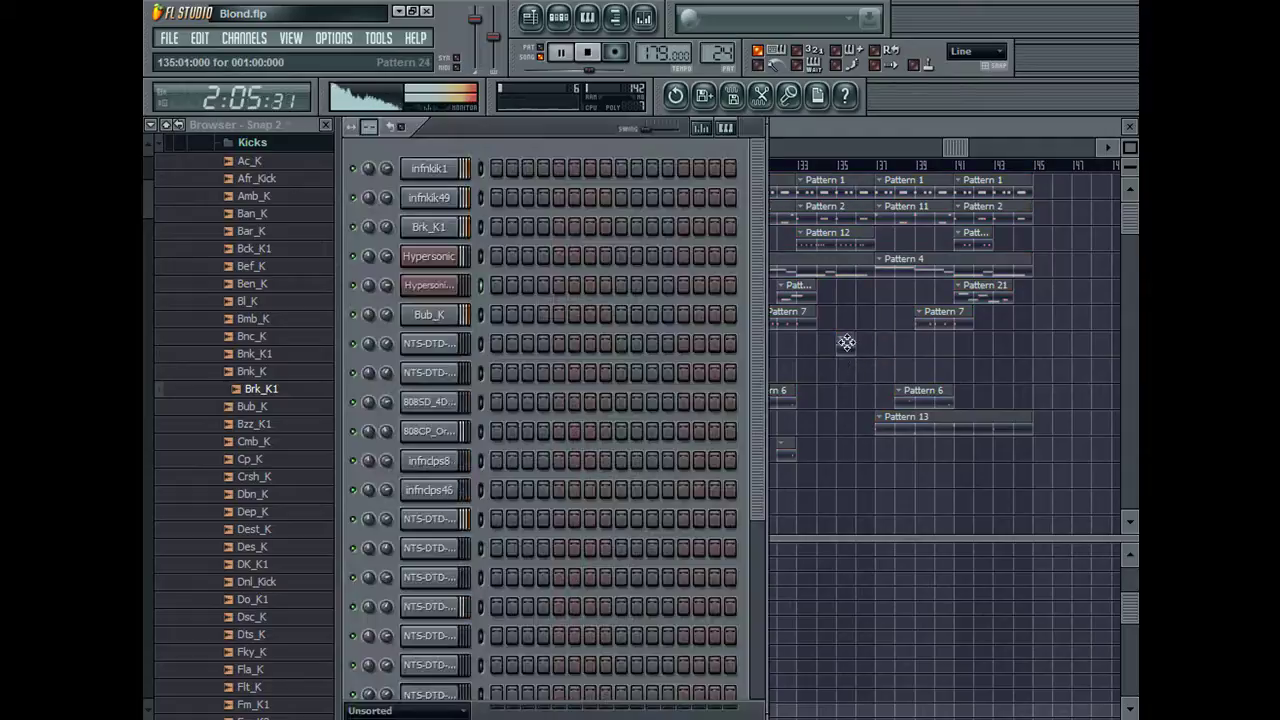
{"action": "scroll", "coordinate": [724, 57], "scroll_direction": "down", "scroll_amount": 1}
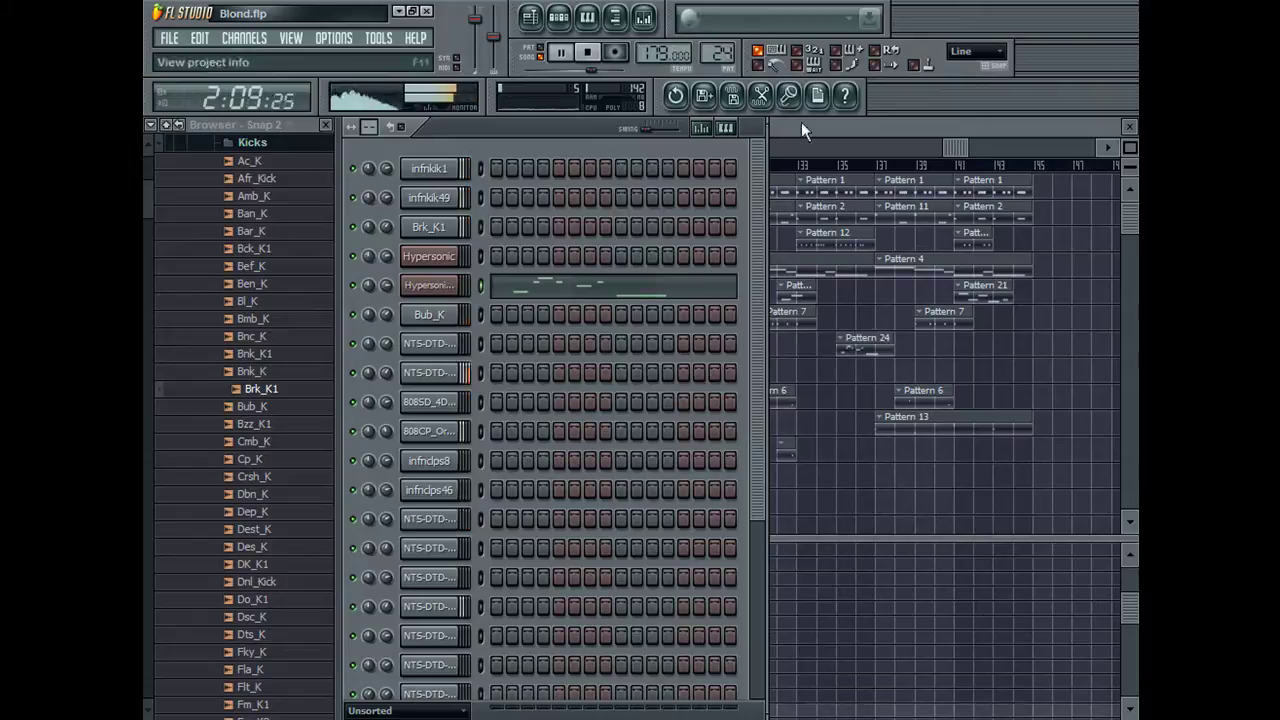
{"action": "left_click", "coordinate": [580, 288]}
{"action": "left_click_drag", "start_coordinate": [1020, 409], "coordinate": [1015, 437]}
Step: Loop bars 135 to 138 in song mode and lower the first note of Pattern 24's melody to F5
{"action": "left_click", "coordinate": [540, 57]}
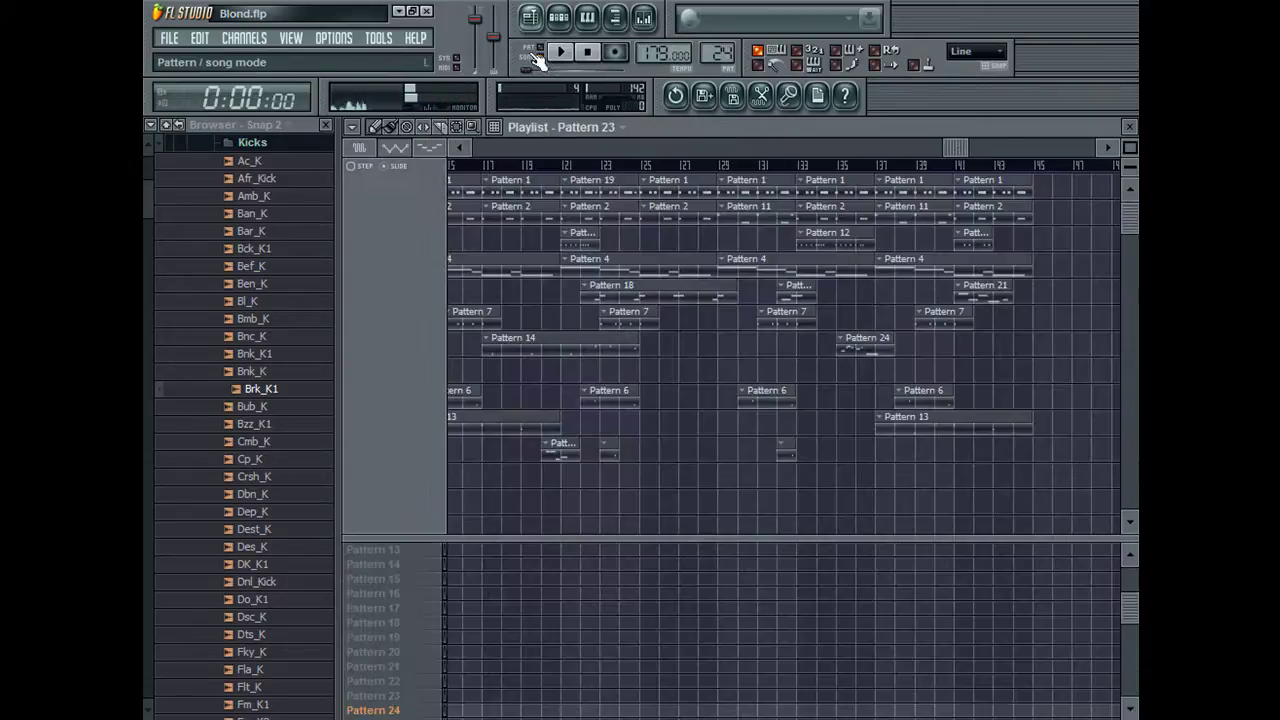
{"action": "left_click", "coordinate": [840, 163]}
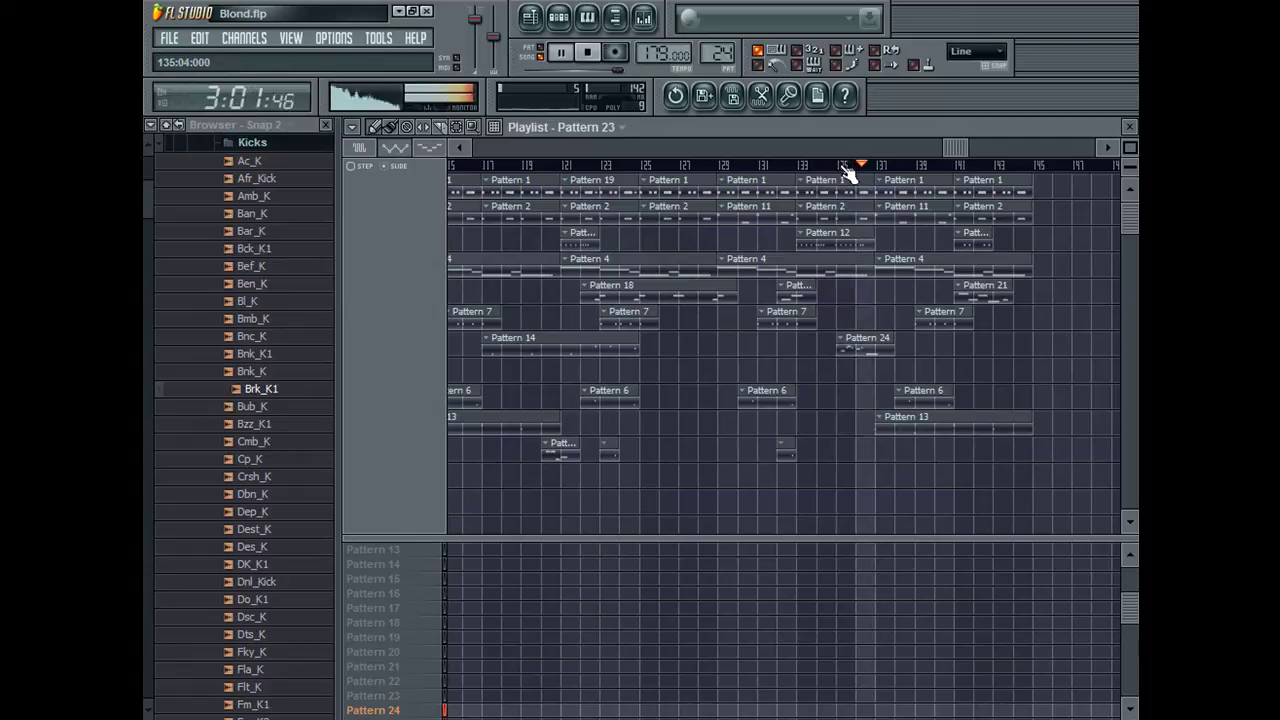
{"action": "left_click", "coordinate": [841, 164]}
{"action": "left_click_drag", "start_coordinate": [841, 164], "coordinate": [900, 168]}
{"action": "key", "text": "space"}
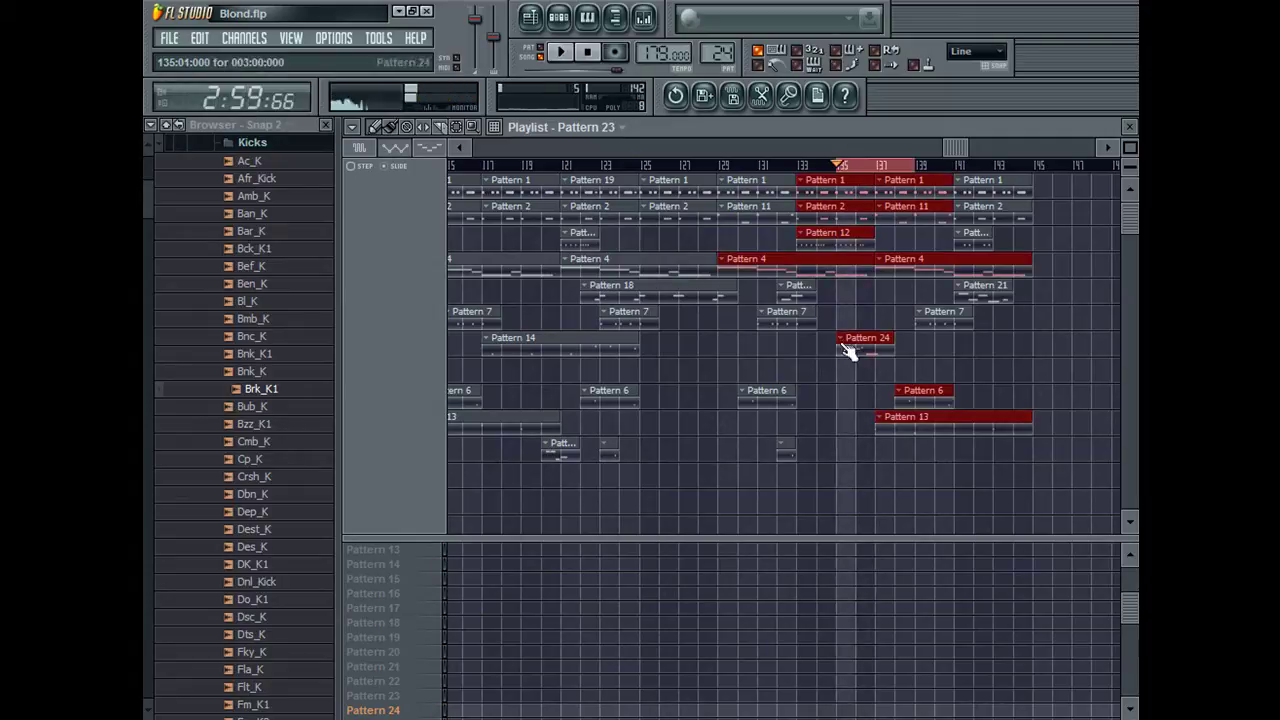
{"action": "double_click", "coordinate": [842, 339]}
{"action": "left_click_drag", "start_coordinate": [530, 389], "coordinate": [531, 410]}
{"action": "key", "text": "space"}
{"action": "key", "text": "space"}
{"action": "key", "text": "space"}
Step: Lower the second note of Pattern 24 to A5 and the third to C6, auditioning each change
{"action": "left_click_drag", "start_coordinate": [605, 330], "coordinate": [606, 371]}
{"action": "key", "text": "space"}
{"action": "key", "text": "space"}
{"action": "key", "text": "space"}
{"action": "key", "text": "space"}
{"action": "left_click_drag", "start_coordinate": [628, 311], "coordinate": [628, 347]}
{"action": "key", "text": "space"}
{"action": "key", "text": "space"}
{"action": "key", "text": "space"}
{"action": "key", "text": "space"}
Step: Raise the short fourth note and the fifth note of Pattern 24 to D6, auditioning each change
{"action": "left_click_drag", "start_coordinate": [626, 336], "coordinate": [700, 304]}
{"action": "key", "text": "space"}
{"action": "key", "text": "space"}
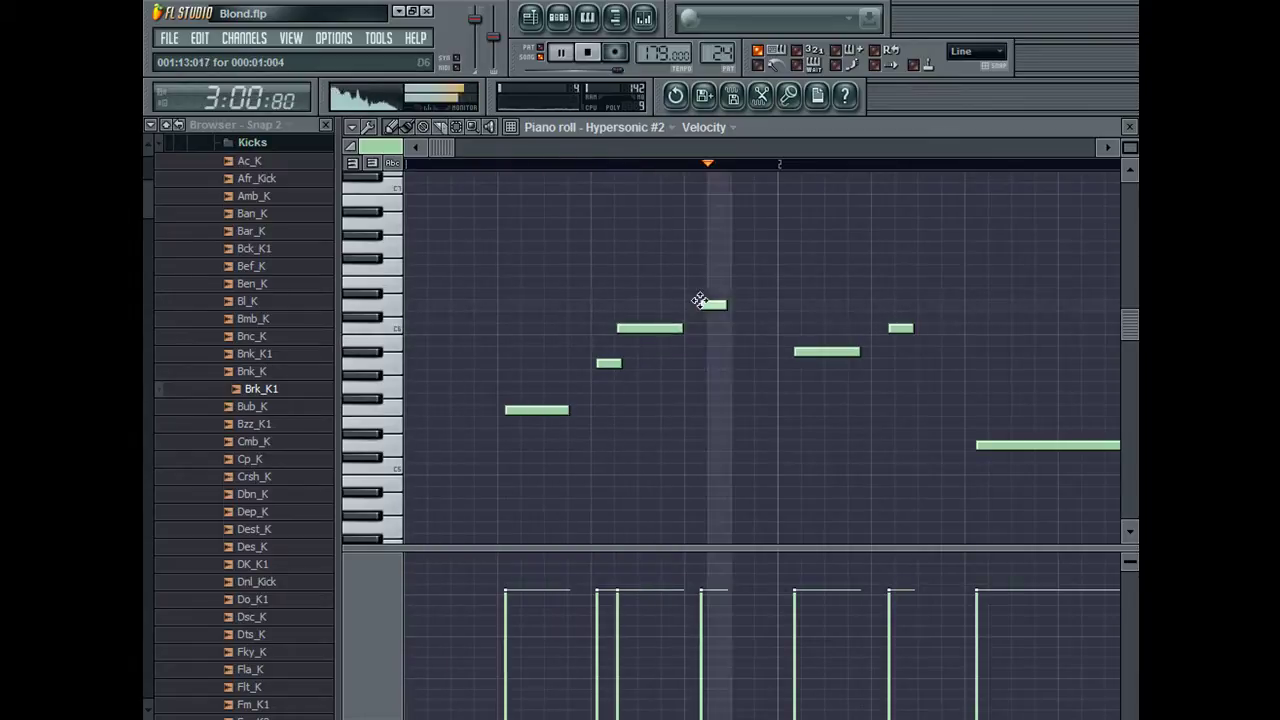
{"action": "key", "text": "space"}
{"action": "key", "text": "space"}
{"action": "left_click_drag", "start_coordinate": [799, 349], "coordinate": [795, 302]}
{"action": "key", "text": "space"}
{"action": "key", "text": "space"}
{"action": "key", "text": "space"}
{"action": "key", "text": "space"}
{"action": "key", "text": "space"}
Step: Delete the short D6 note before bar 2 and rework the notes there into a longer C6 followed by a longer A5
{"action": "left_click_drag", "start_coordinate": [634, 329], "coordinate": [761, 363]}
{"action": "key", "text": "space"}
{"action": "right_click", "coordinate": [714, 305]}
{"action": "left_click_drag", "start_coordinate": [636, 330], "coordinate": [682, 330]}
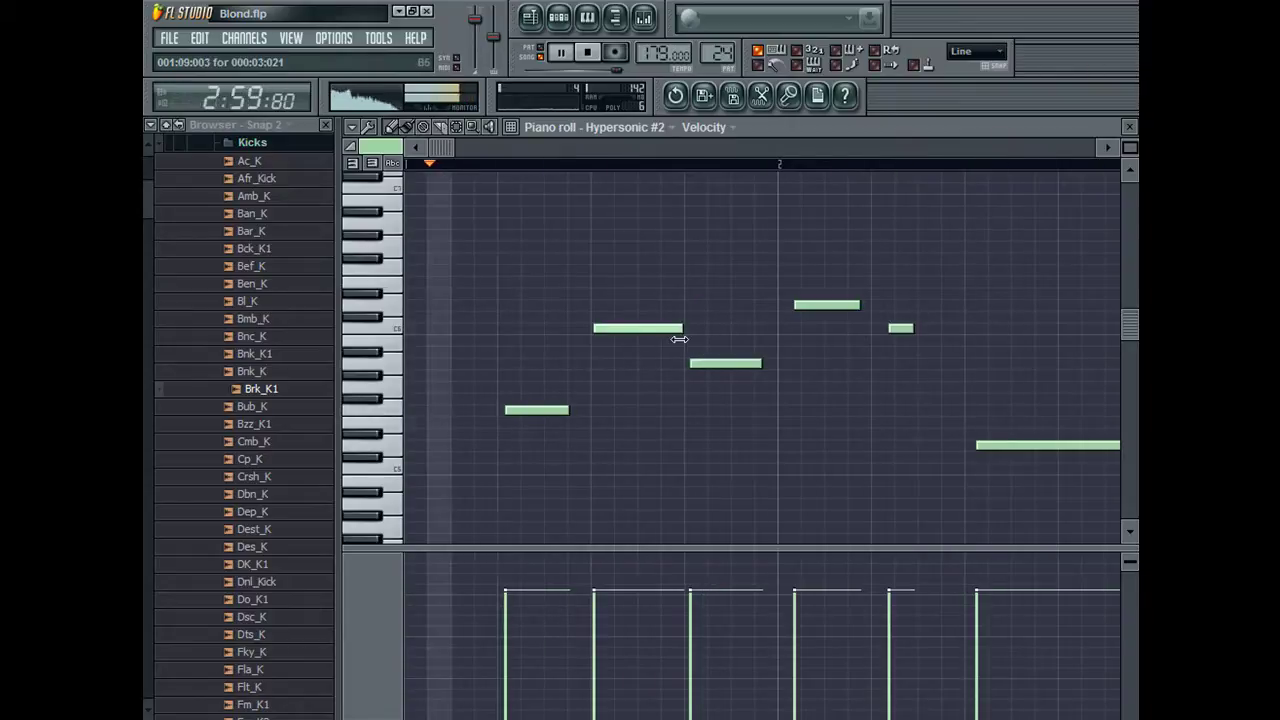
Step: Raise the final and first notes of Pattern 24 to G5, replaying the loop after each change
{"action": "key", "text": "space"}
{"action": "mouse_move", "coordinate": [977, 443]}
{"action": "left_mouse_down"}
{"action": "mouse_move", "coordinate": [985, 310]}
{"action": "mouse_move", "coordinate": [980, 390]}
{"action": "left_mouse_up"}
{"action": "key", "text": "space"}
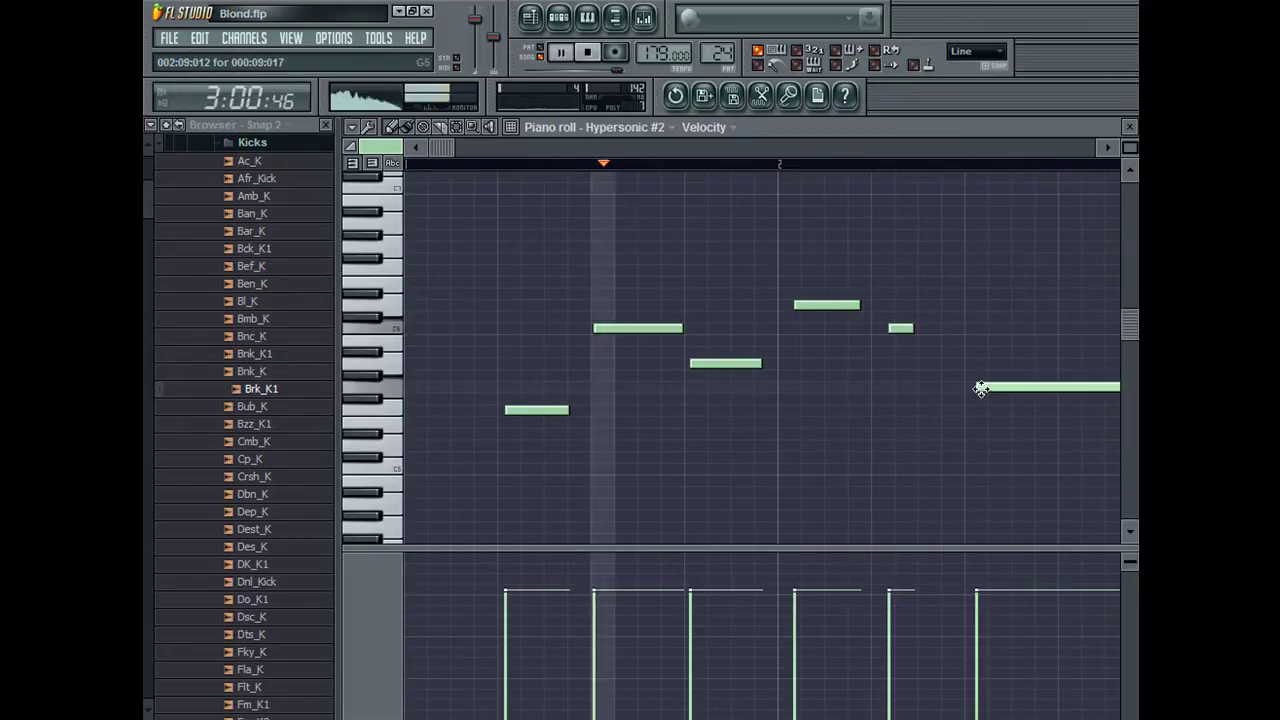
{"action": "key", "text": "space"}
{"action": "left_click_drag", "start_coordinate": [543, 412], "coordinate": [549, 375]}
{"action": "key", "text": "space"}
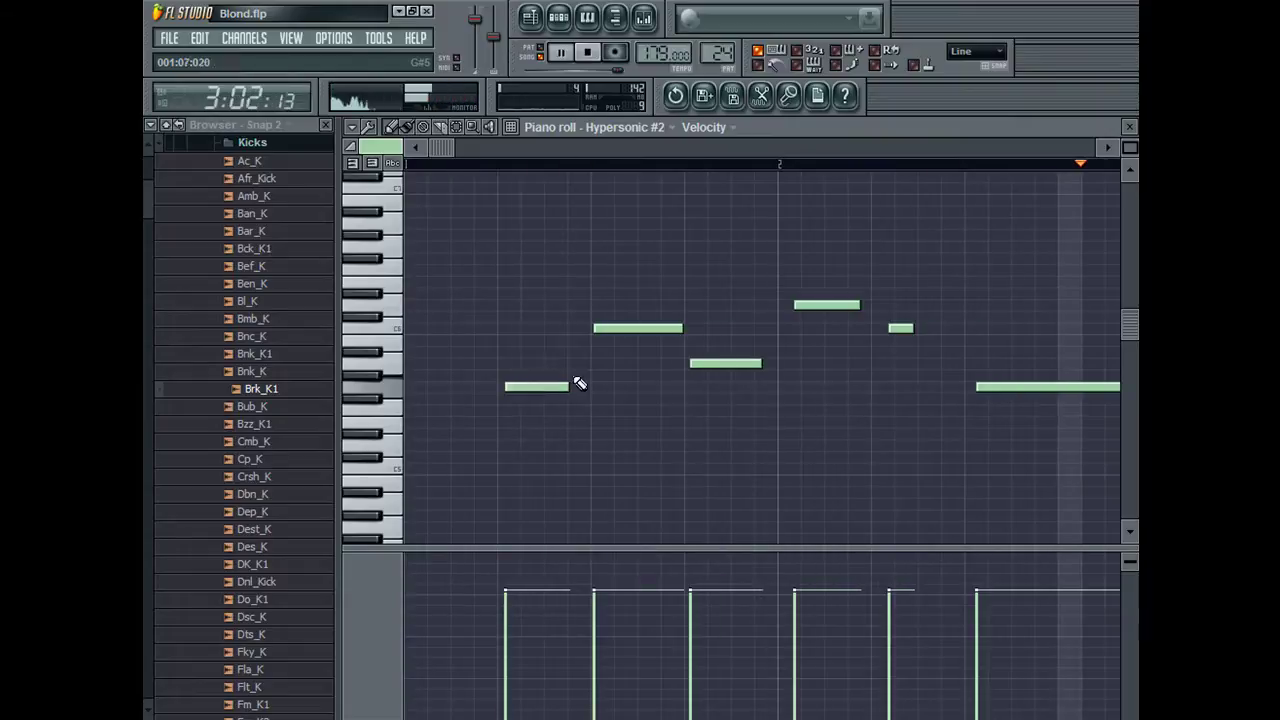
Step: Lengthen the short C6 note in bar 2, lower the first note to F5 and replay the arrangement
{"action": "left_click_drag", "start_coordinate": [920, 333], "coordinate": [958, 330]}
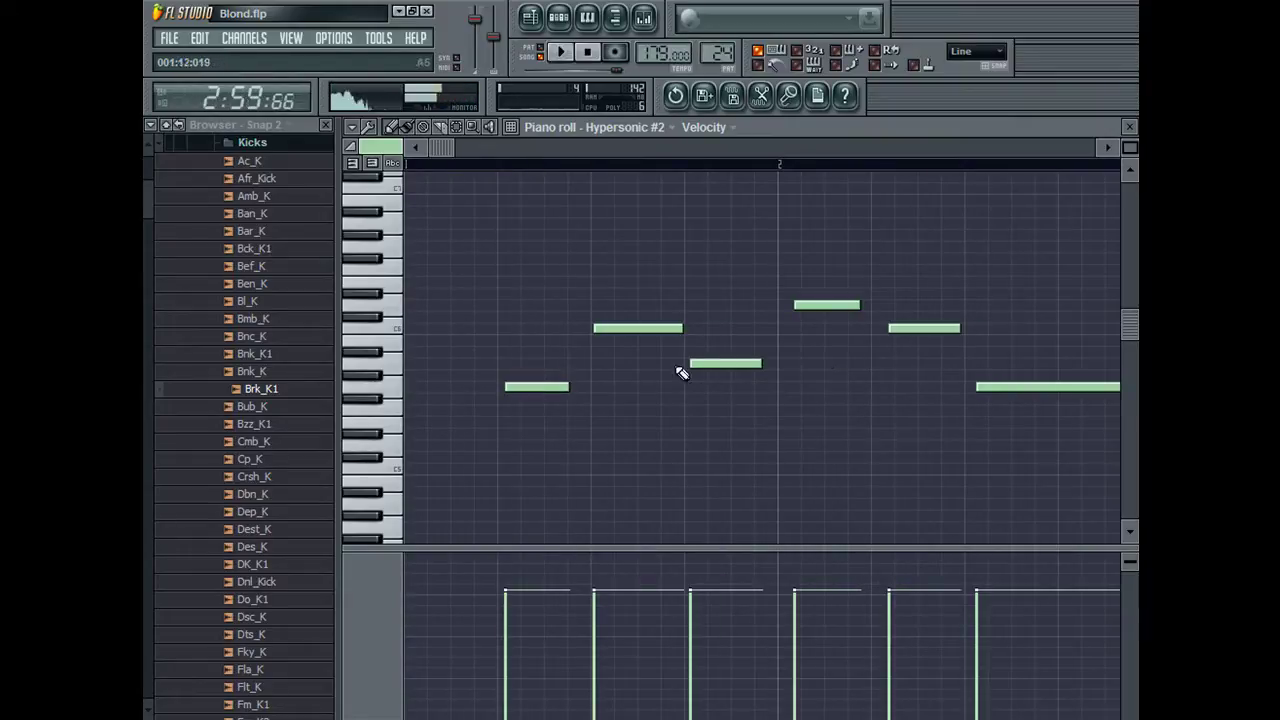
{"action": "left_click_drag", "start_coordinate": [537, 388], "coordinate": [546, 413]}
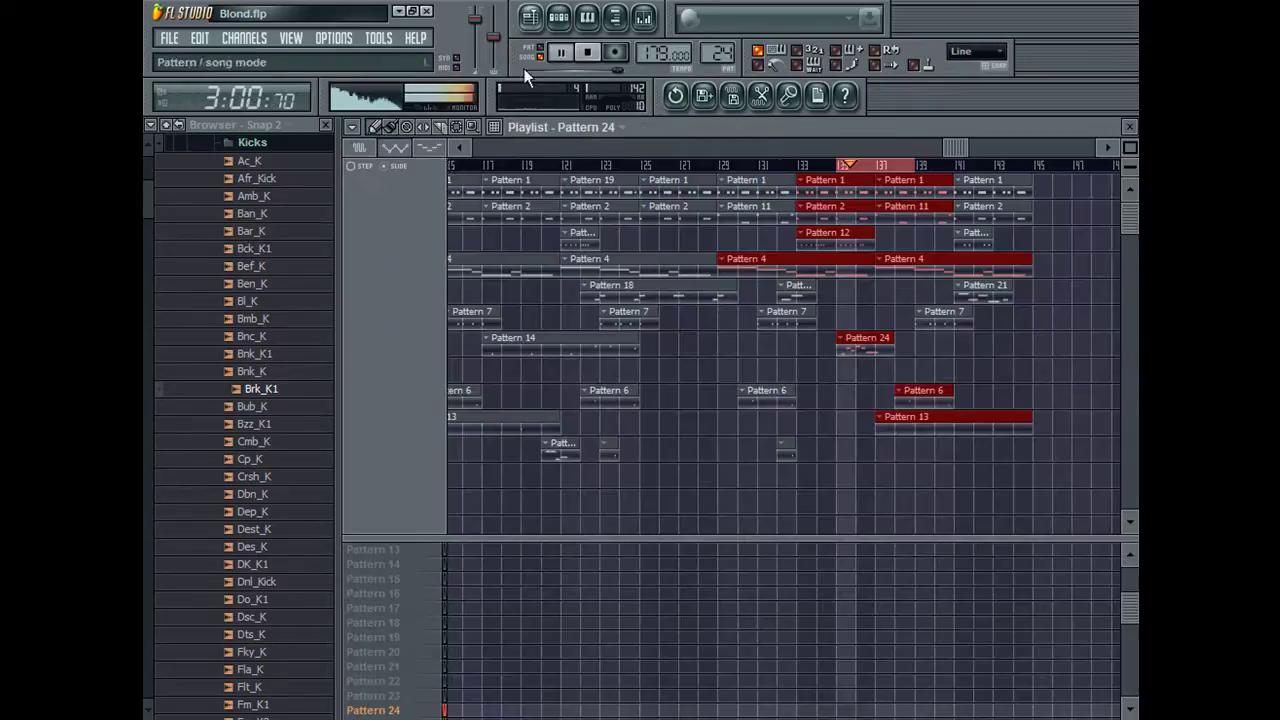
{"action": "left_click", "coordinate": [530, 17]}
{"action": "left_click", "coordinate": [929, 194]}
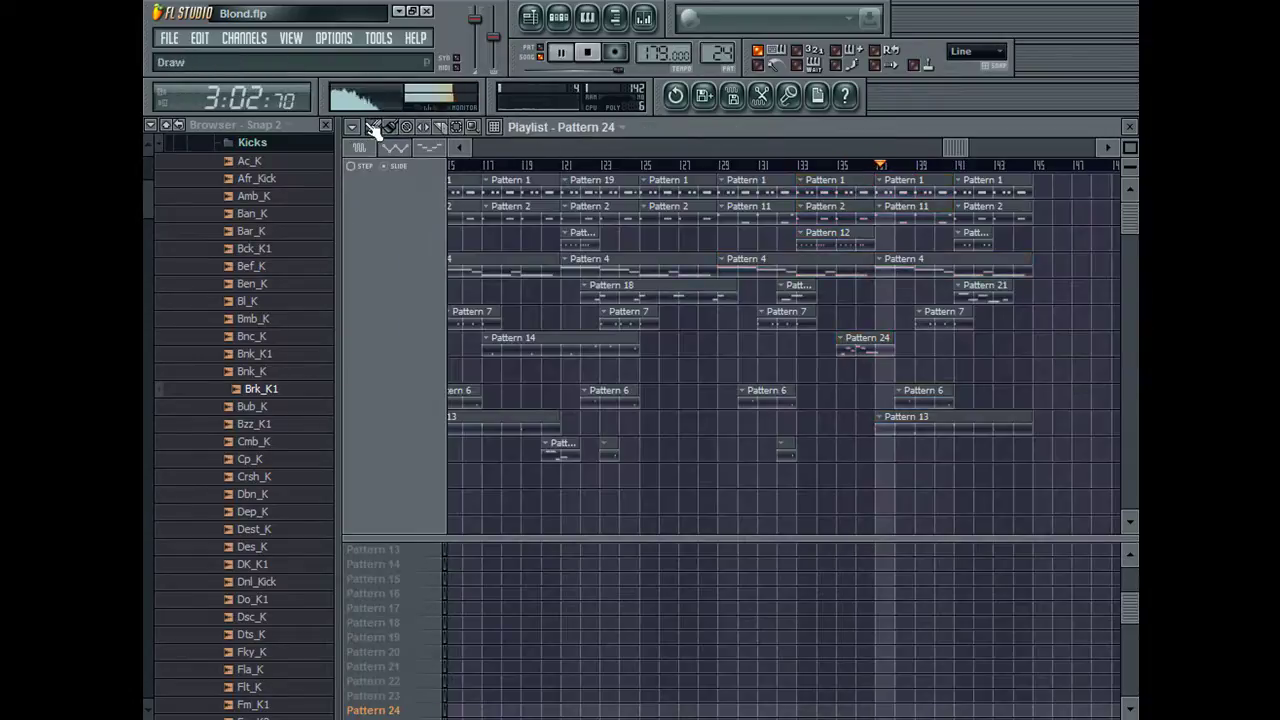
{"action": "left_click", "coordinate": [817, 168]}
Step: Raise Pattern 24's final note to A5, nudge the D6 and C6 notes in bar 2 slightly earlier, and replay
{"action": "double_click", "coordinate": [857, 345]}
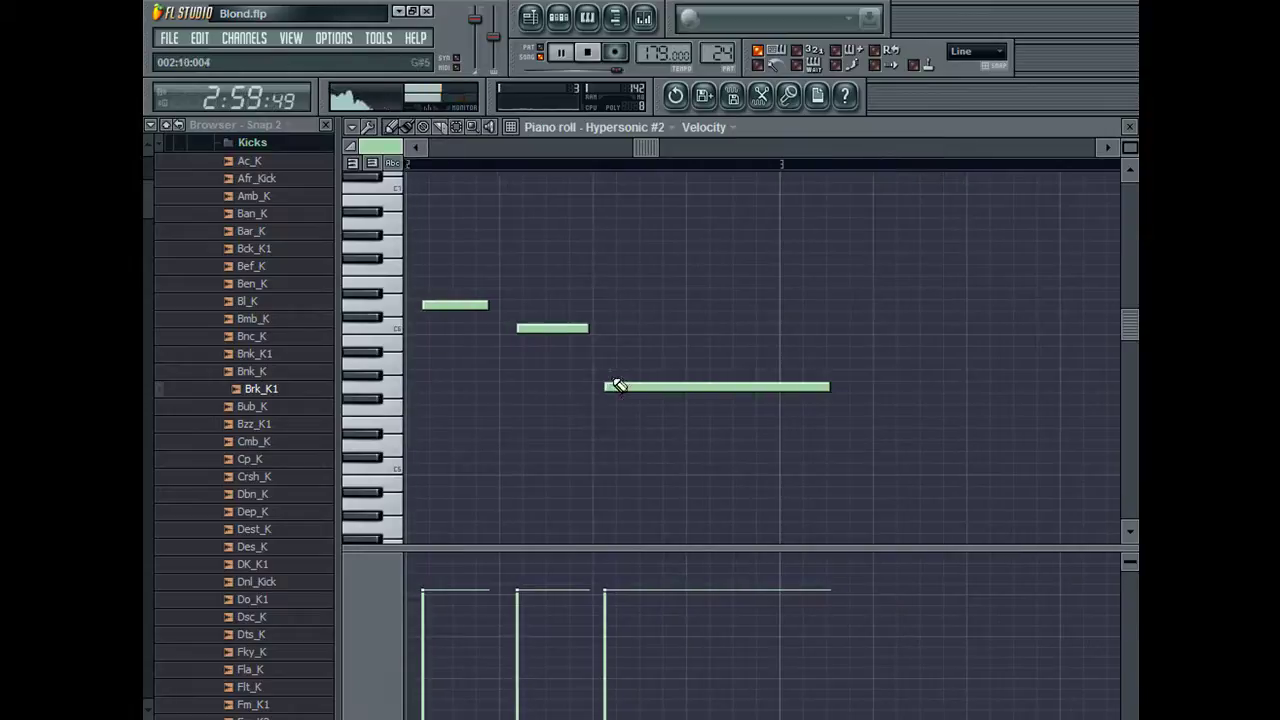
{"action": "left_click_drag", "start_coordinate": [629, 386], "coordinate": [629, 362]}
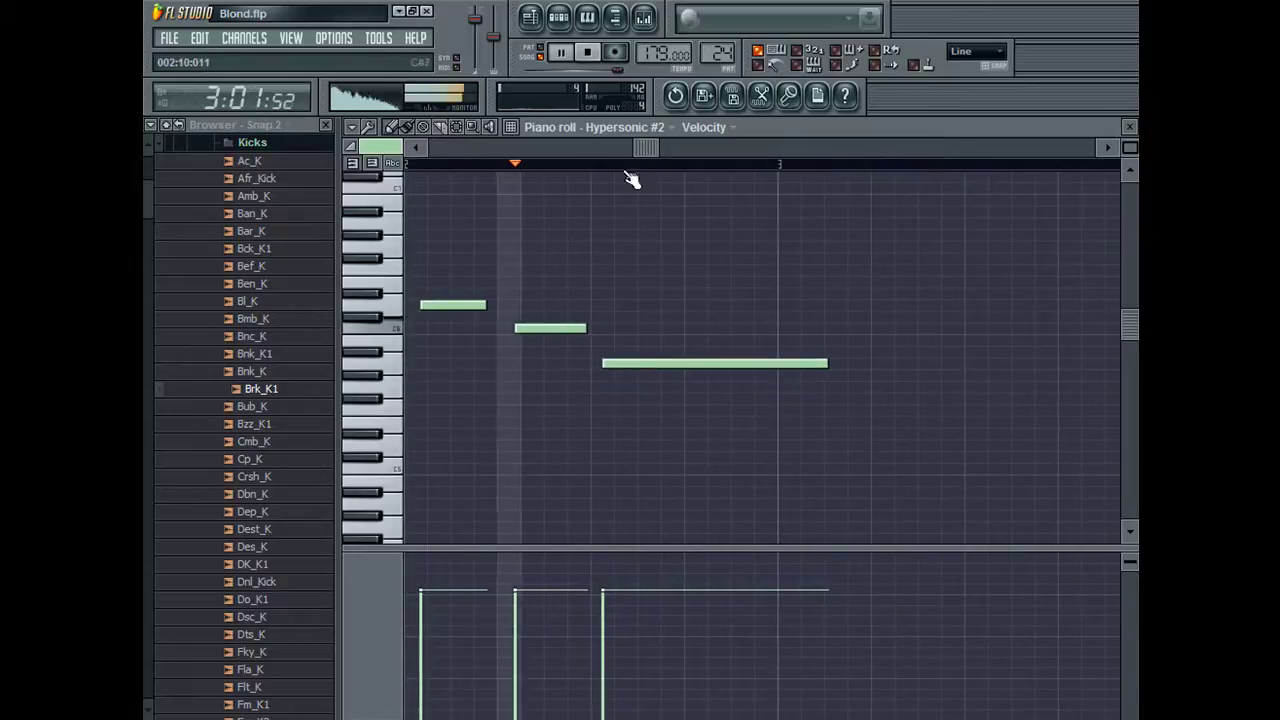
{"action": "scroll", "coordinate": [690, 393], "scroll_direction": "left", "scroll_amount": 2}
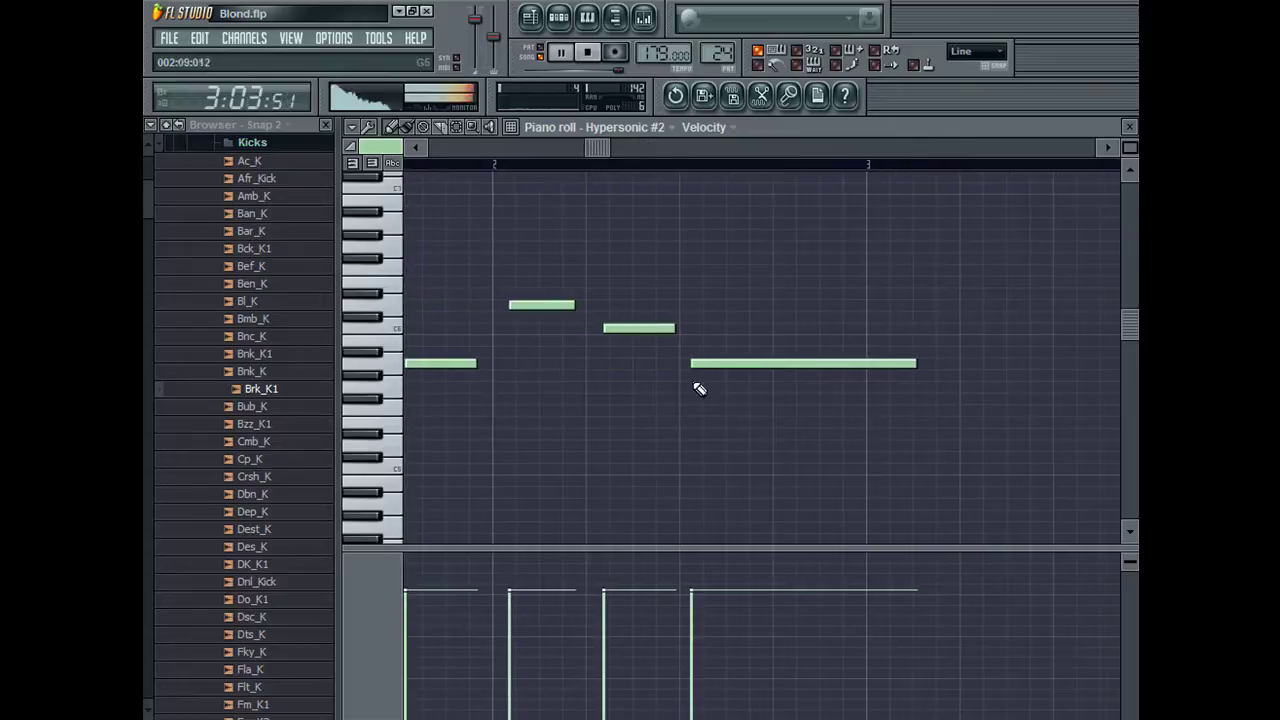
{"action": "scroll", "coordinate": [600, 147], "scroll_direction": "left", "scroll_amount": 1}
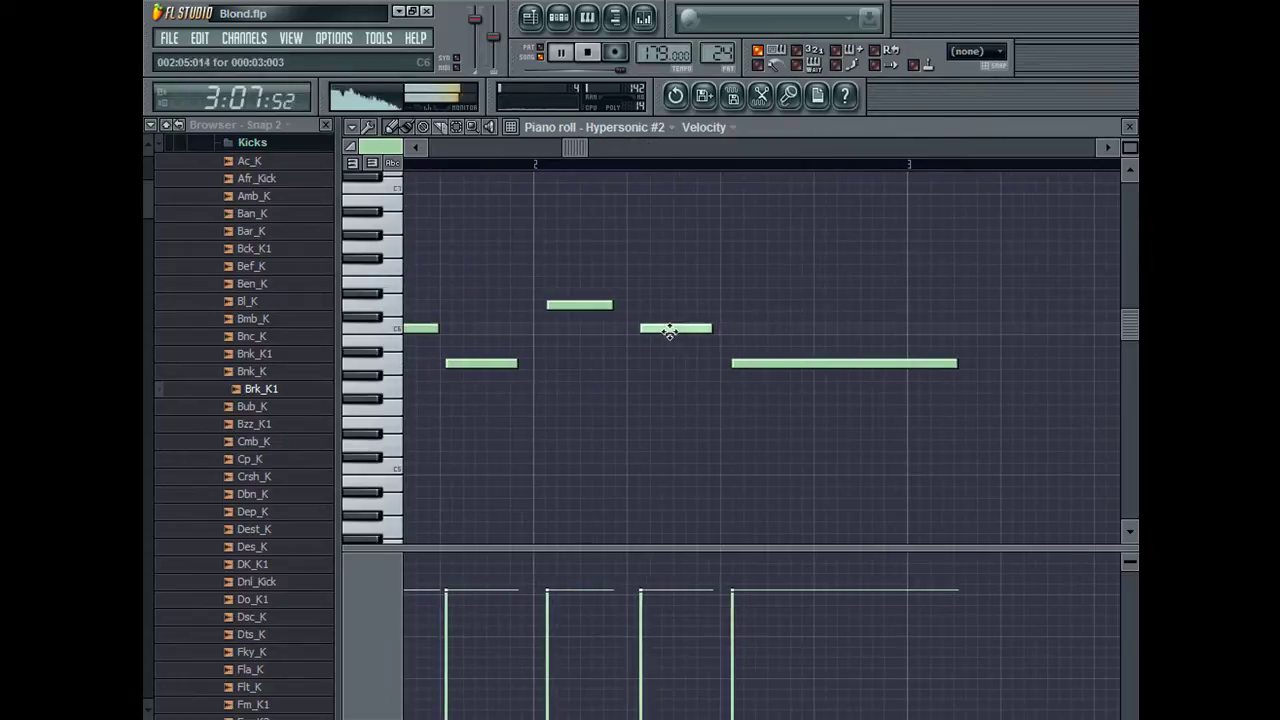
{"action": "left_click", "coordinate": [545, 55]}
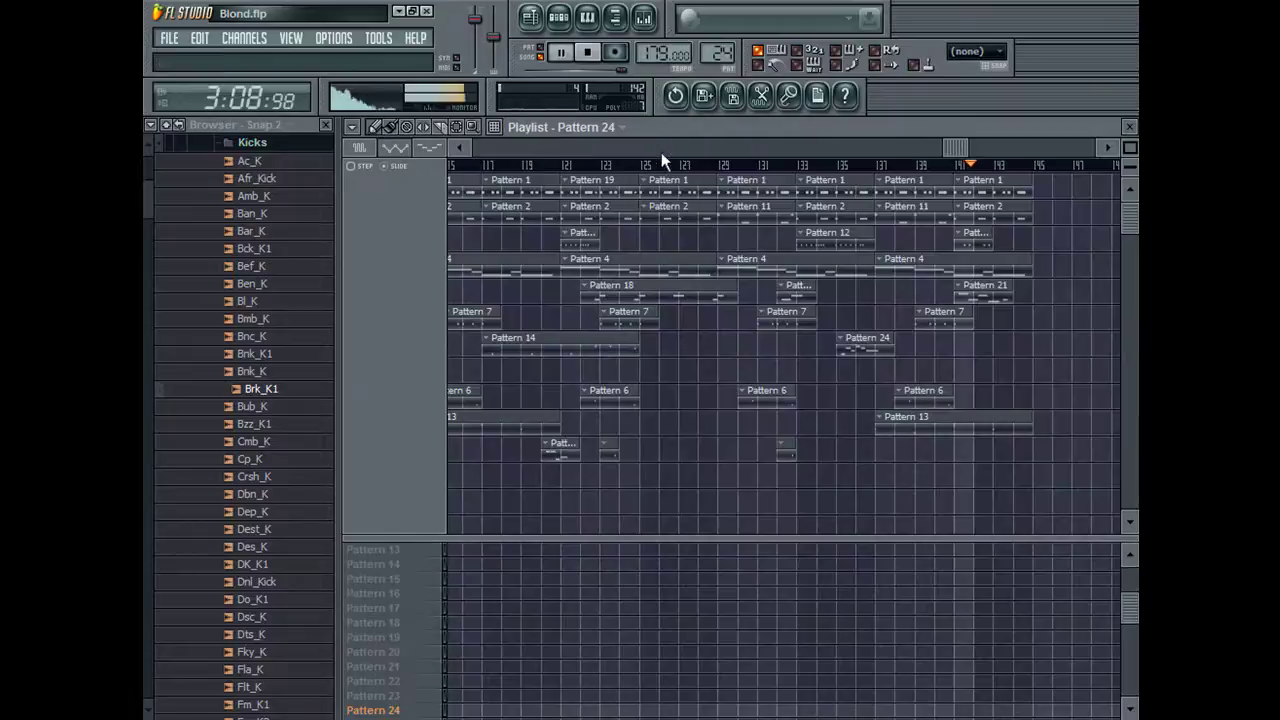
{"action": "left_click", "coordinate": [843, 164]}
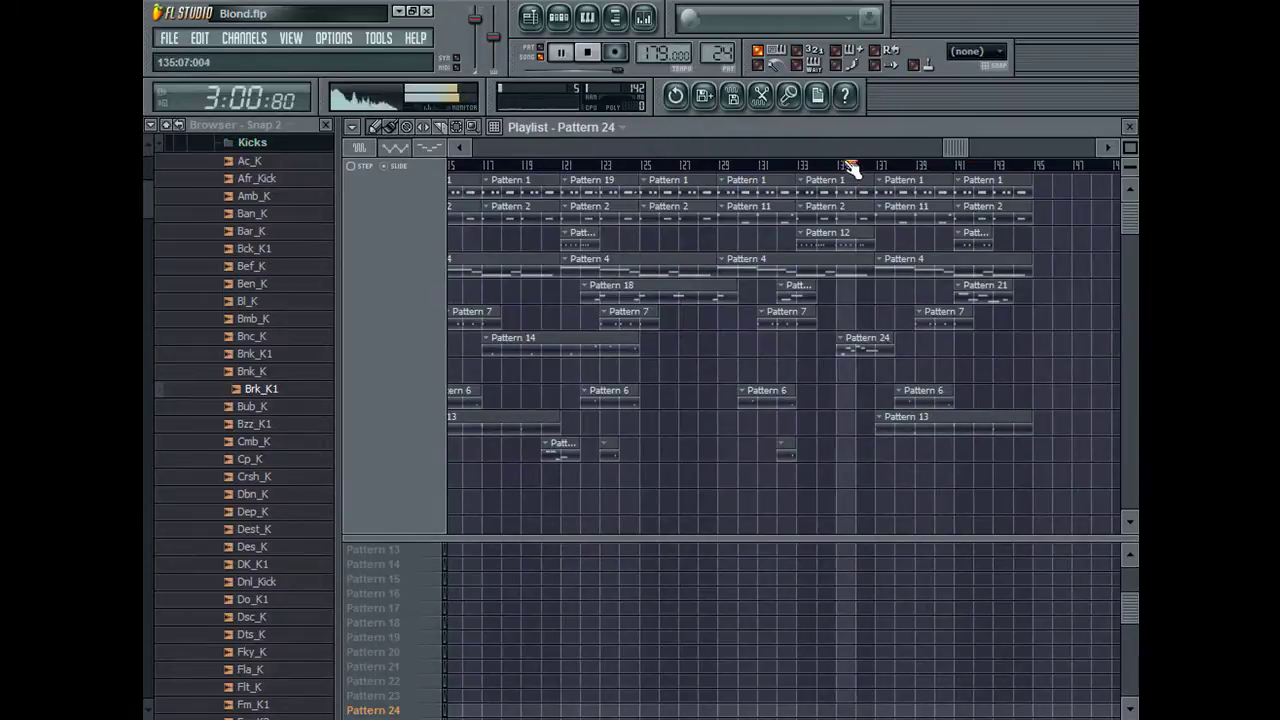
{"action": "left_click", "coordinate": [830, 164]}
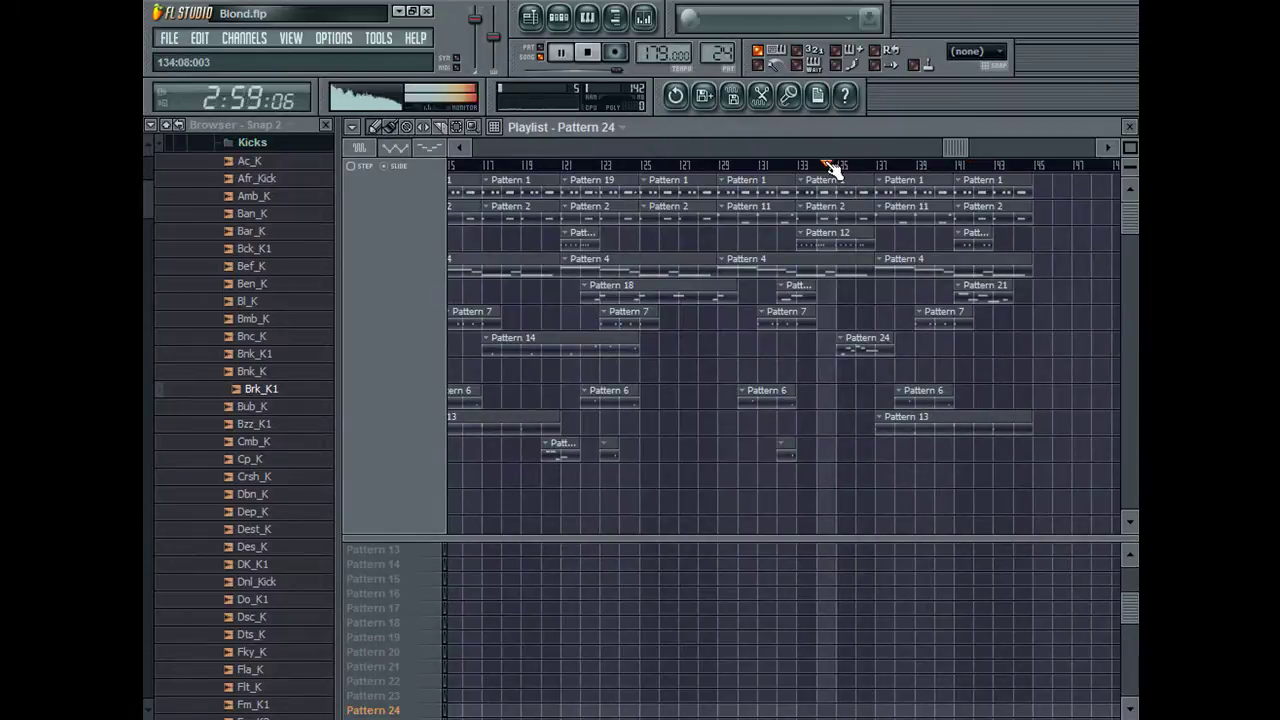
Step: Loop the arrangement from bar 135, and raise Pattern 24's first note to G5 and lengthen it
{"action": "left_click", "coordinate": [977, 75]}
{"action": "left_click_drag", "start_coordinate": [837, 166], "coordinate": [952, 170]}
{"action": "left_click", "coordinate": [848, 385]}
{"action": "double_click", "coordinate": [880, 331]}
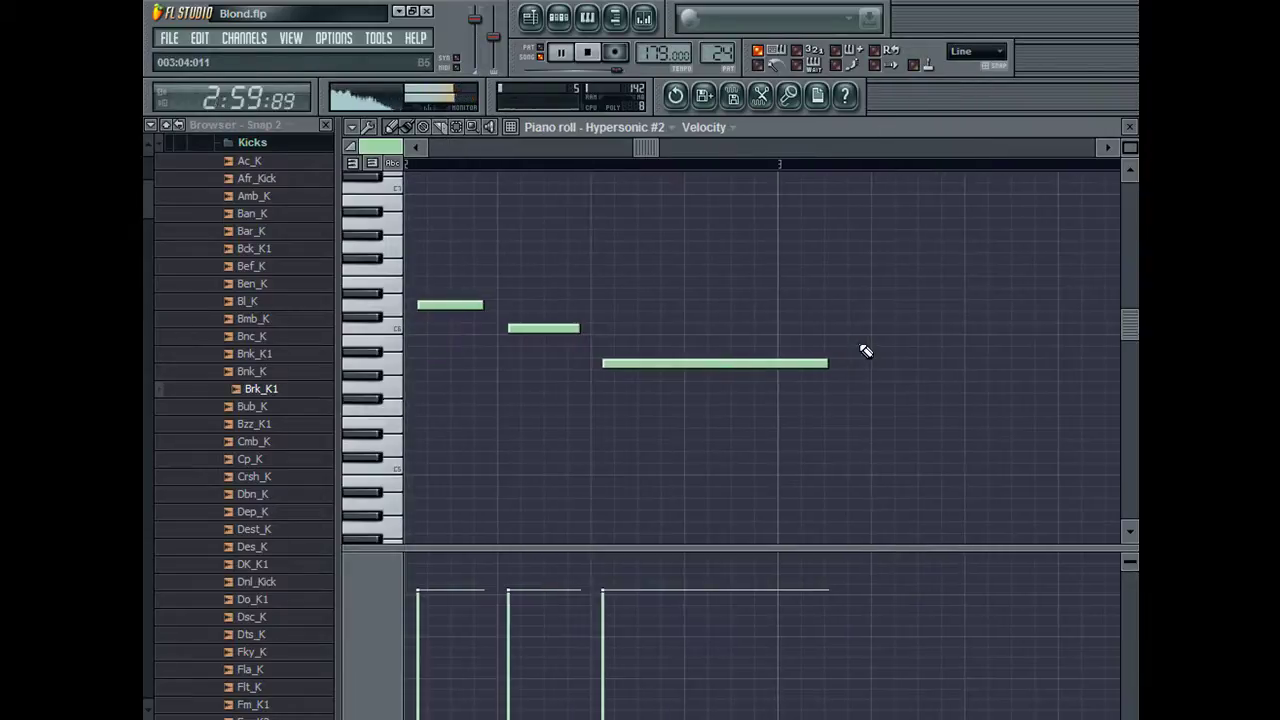
{"action": "left_click_drag", "start_coordinate": [646, 149], "coordinate": [526, 158]}
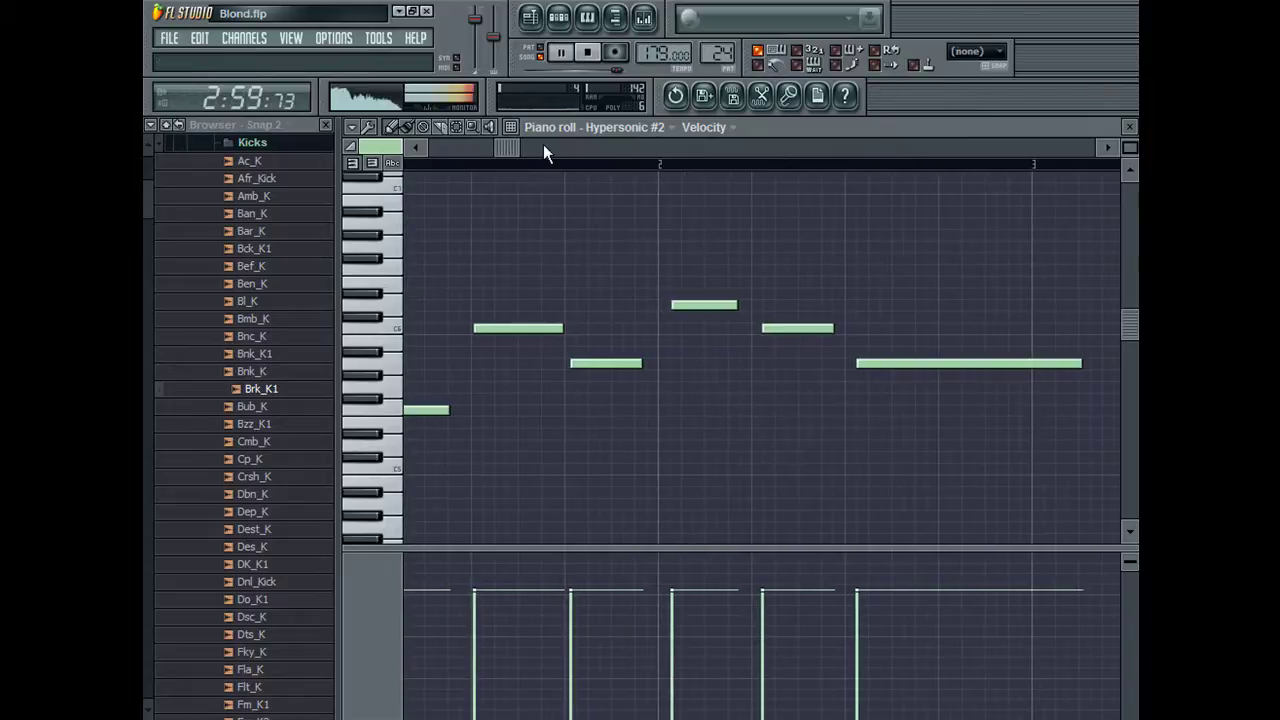
{"action": "key", "text": "space"}
{"action": "left_click_drag", "start_coordinate": [530, 413], "coordinate": [583, 386]}
{"action": "key", "text": "space"}
Step: Raise the second note of Pattern 24 to D6 and the third to D#6, and nudge the first three notes slightly later
{"action": "left_click_drag", "start_coordinate": [612, 328], "coordinate": [616, 304]}
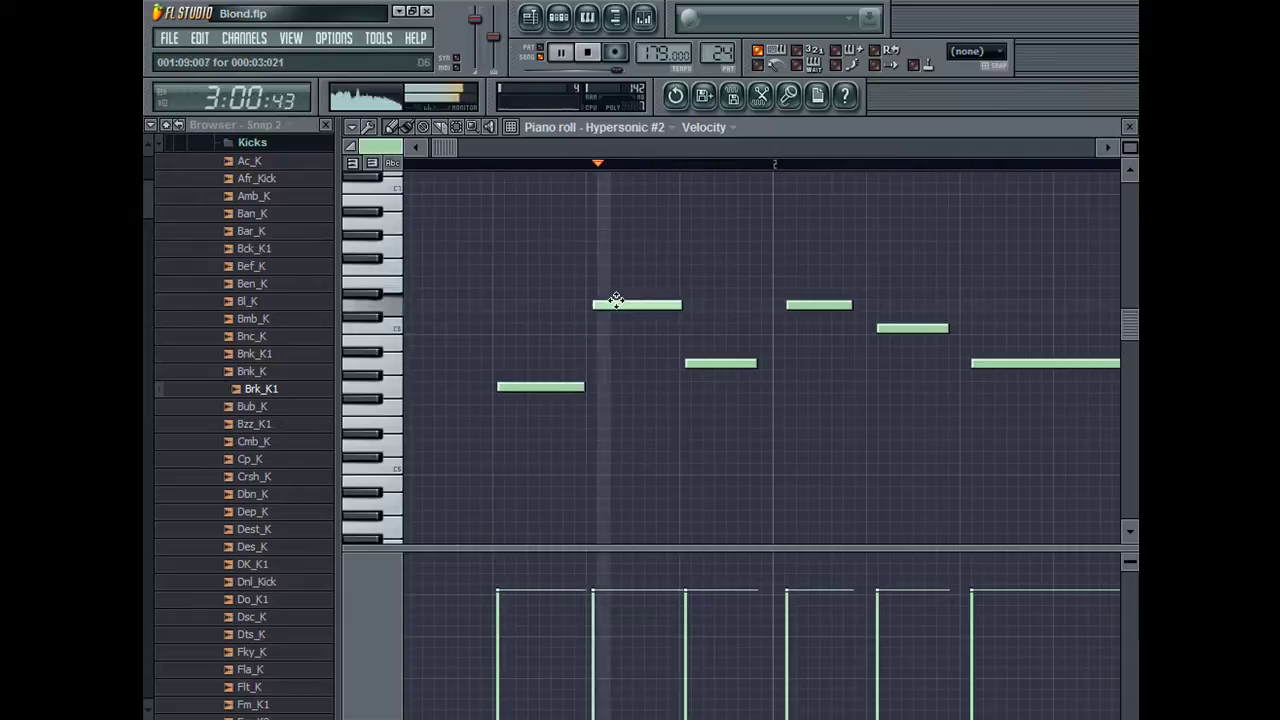
{"action": "left_click_drag", "start_coordinate": [720, 363], "coordinate": [714, 292]}
{"action": "key", "text": "space"}
{"action": "key", "text": "space"}
{"action": "key", "text": "space"}
{"action": "key", "text": "space"}
{"action": "left_click_drag", "start_coordinate": [636, 311], "coordinate": [639, 311]}
{"action": "mouse_move", "coordinate": [546, 389]}
{"action": "left_mouse_down"}
{"action": "mouse_move", "coordinate": [551, 429]}
{"action": "mouse_move", "coordinate": [554, 383]}
{"action": "left_mouse_up"}
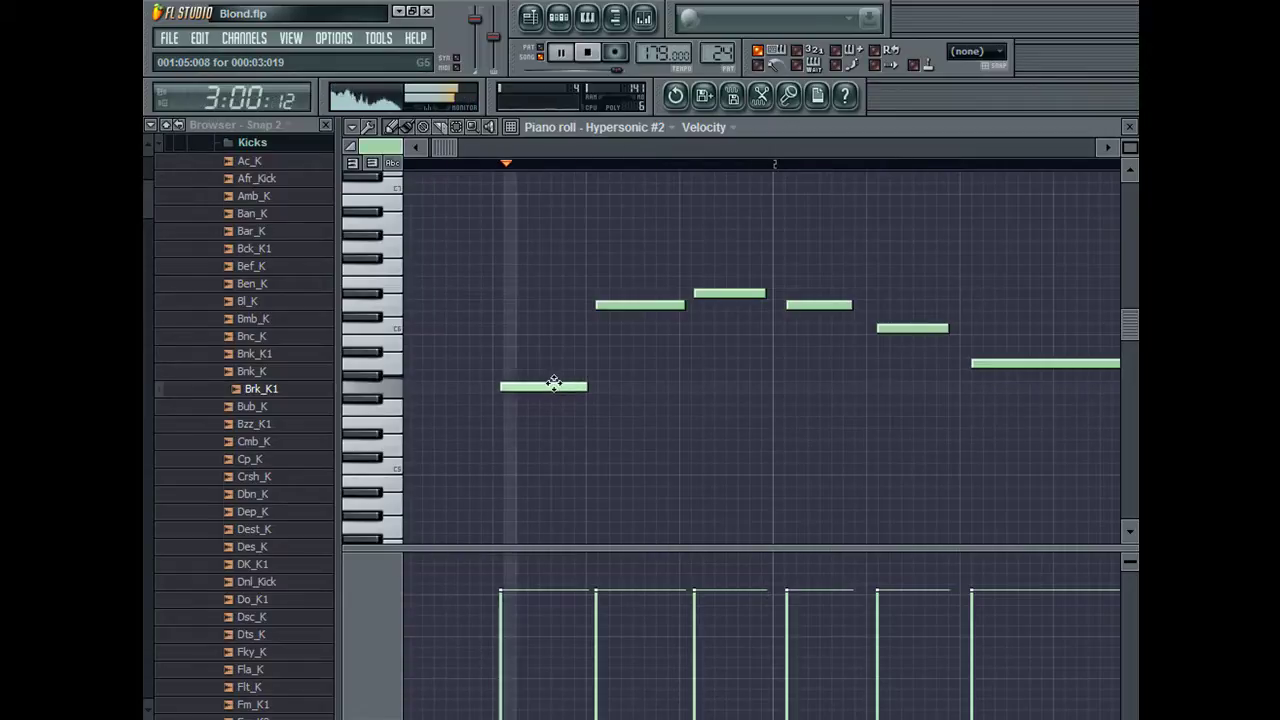
Step: Return from the piano roll to the playlist, clear the loop range starting at bar 135, and collapse the Kicks folder
{"action": "left_click", "coordinate": [1130, 127]}
{"action": "key", "text": "F6"}
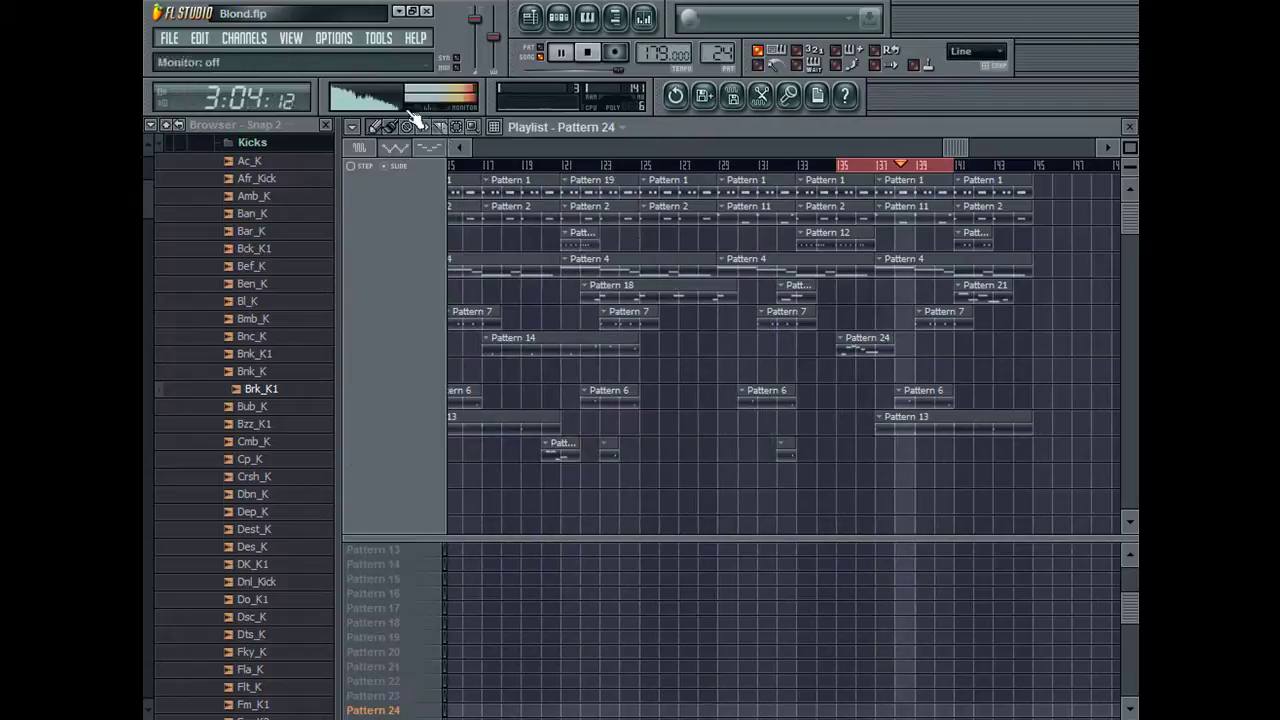
{"action": "left_click", "coordinate": [899, 164], "text": "ctrl"}
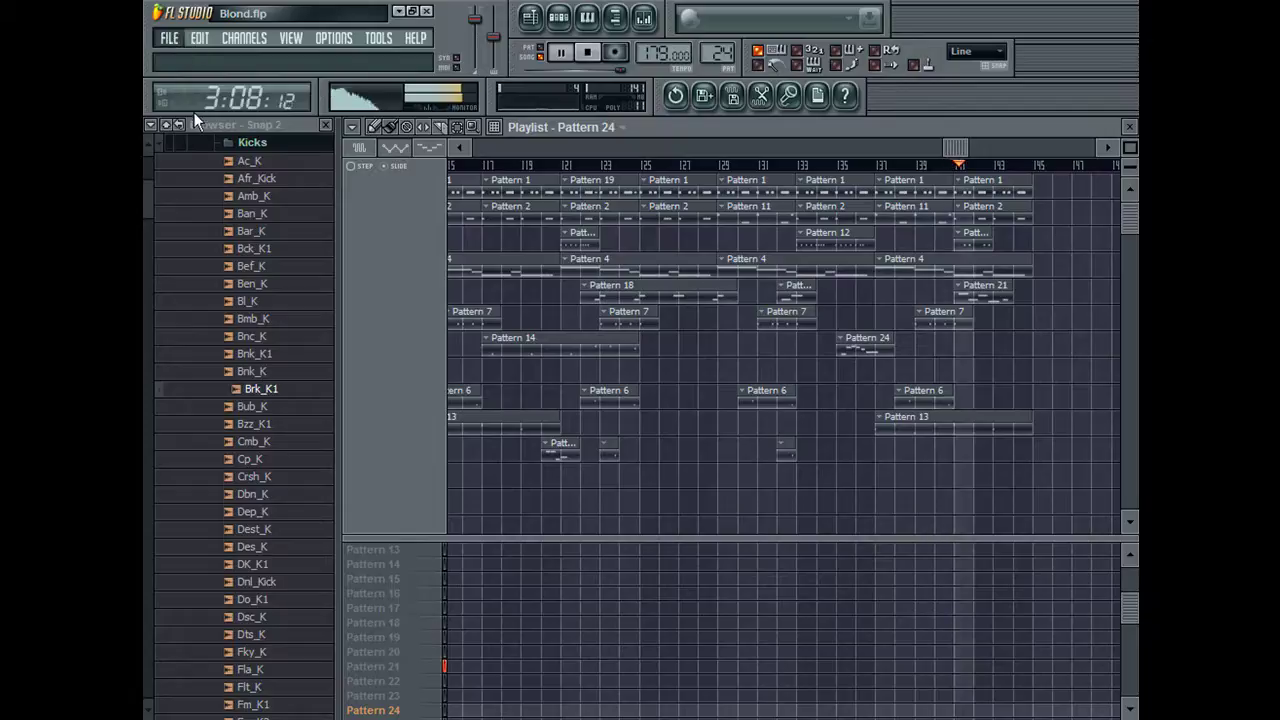
{"action": "left_click", "coordinate": [240, 143]}
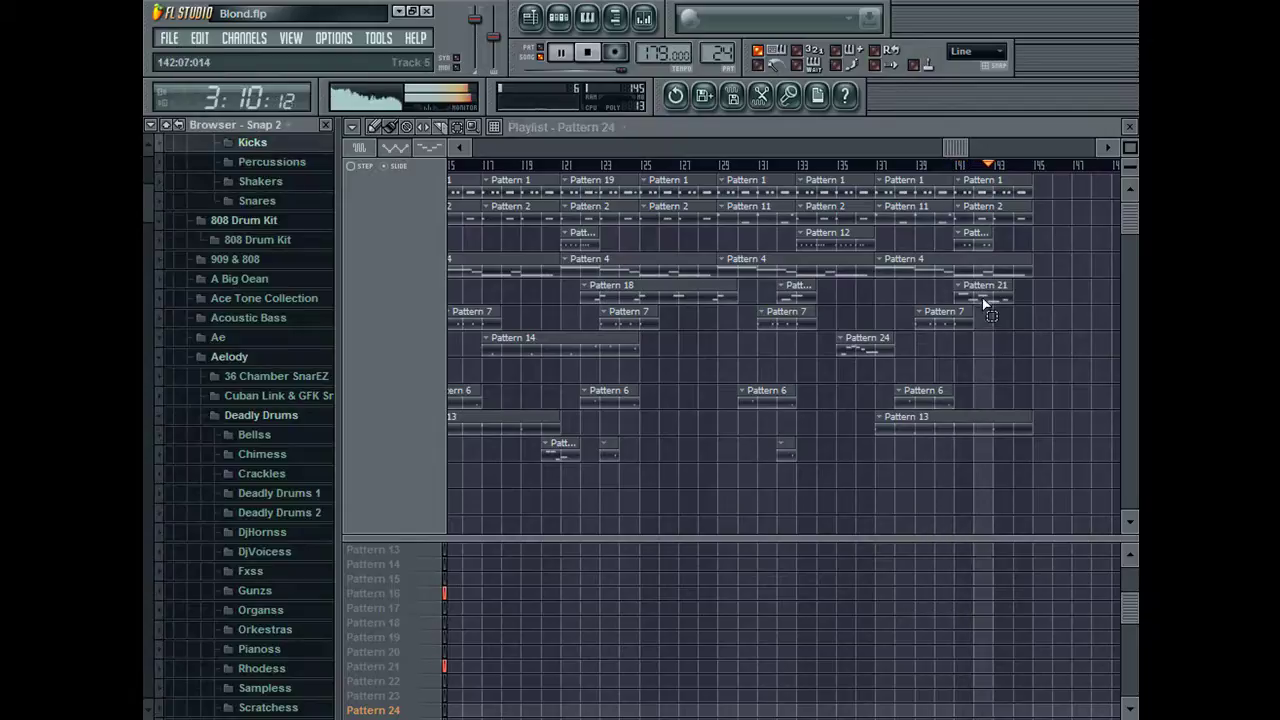
Step: Open Pattern 16 from its clip at bar 141 and examine its Wu-RZA hat channels
{"action": "double_click", "coordinate": [972, 243]}
{"action": "left_click_drag", "start_coordinate": [759, 406], "coordinate": [597, 700]}
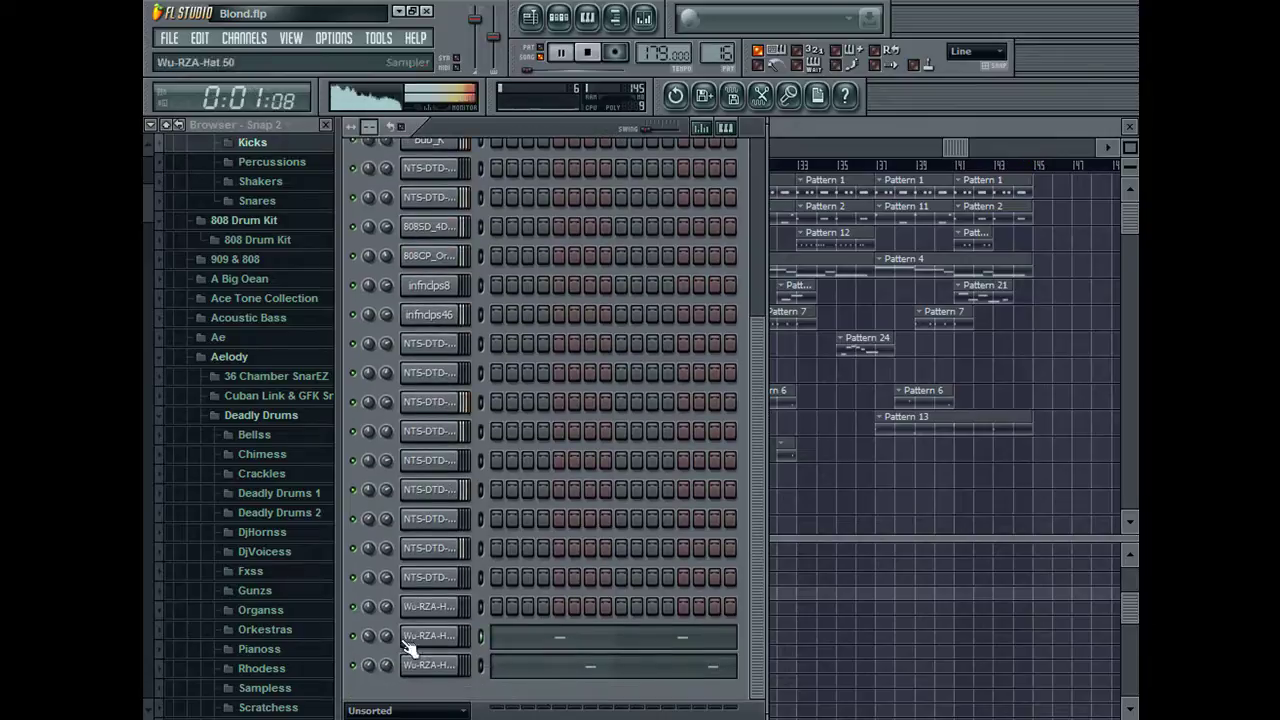
{"action": "key", "text": "F6"}
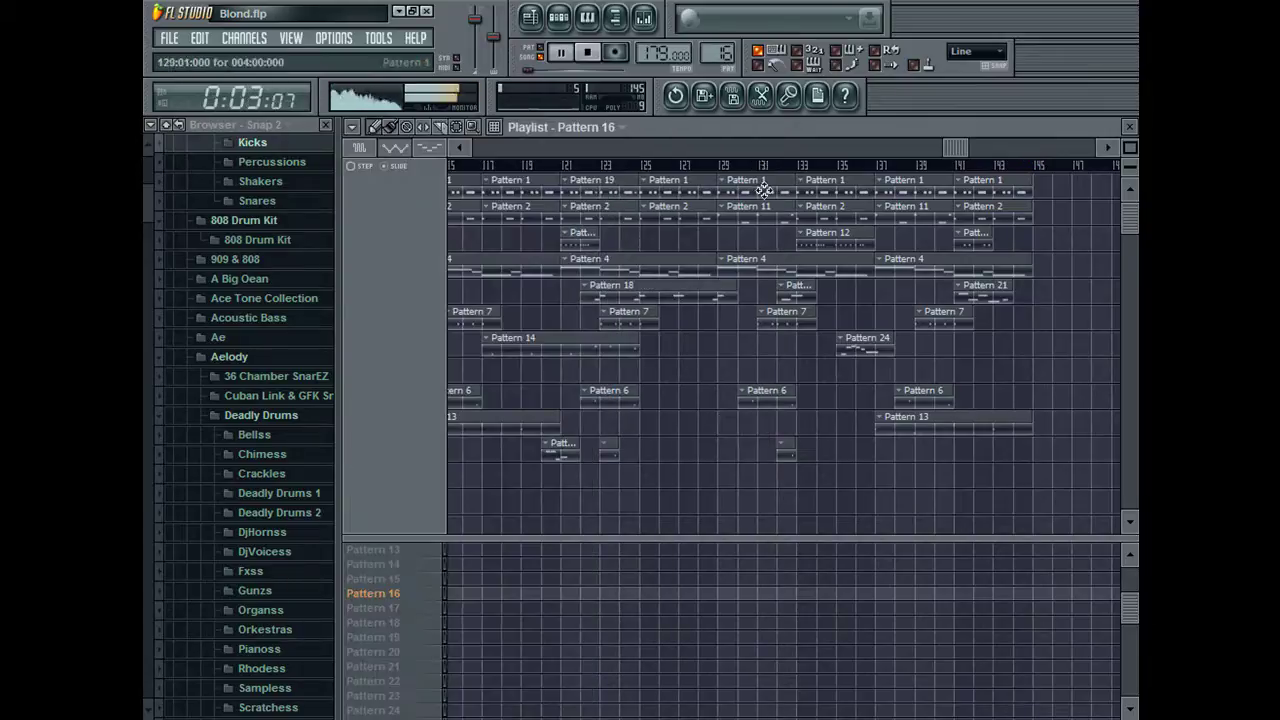
Step: Listen to the arrangement from its beginning and set the kick channel's volume to 89%
{"action": "left_click_drag", "start_coordinate": [752, 146], "coordinate": [758, 149]}
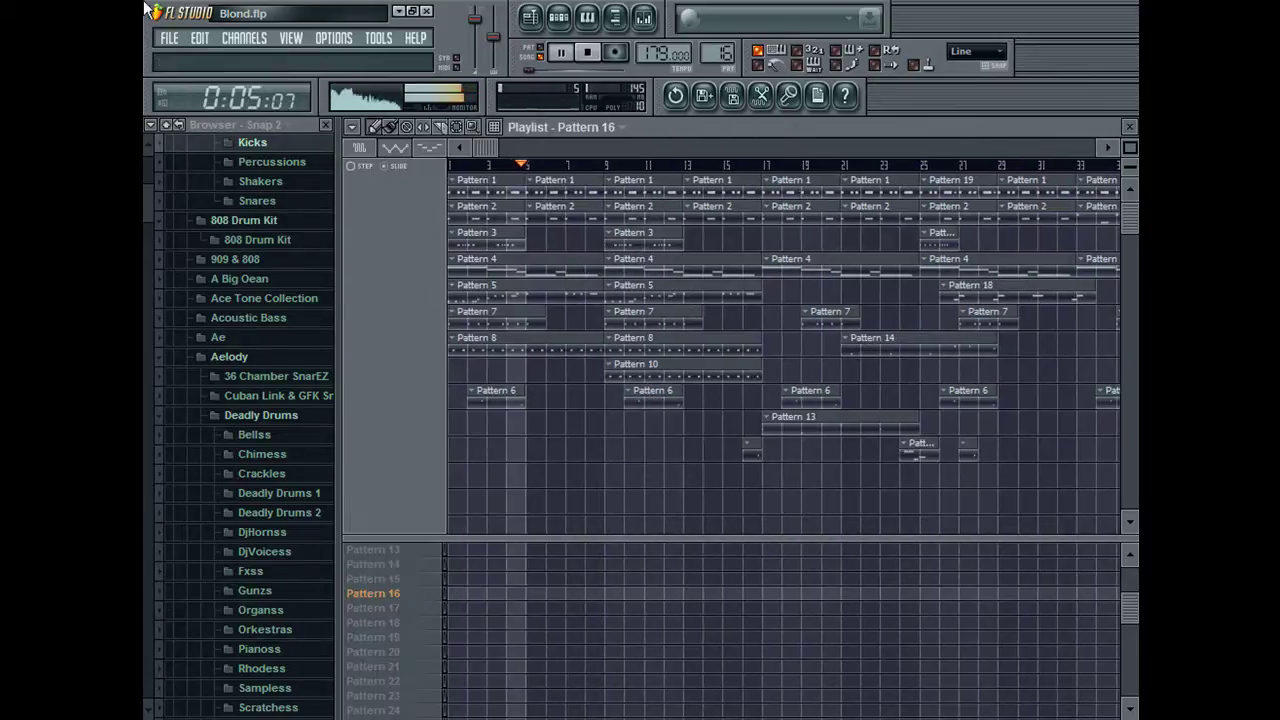
{"action": "key", "text": "F6"}
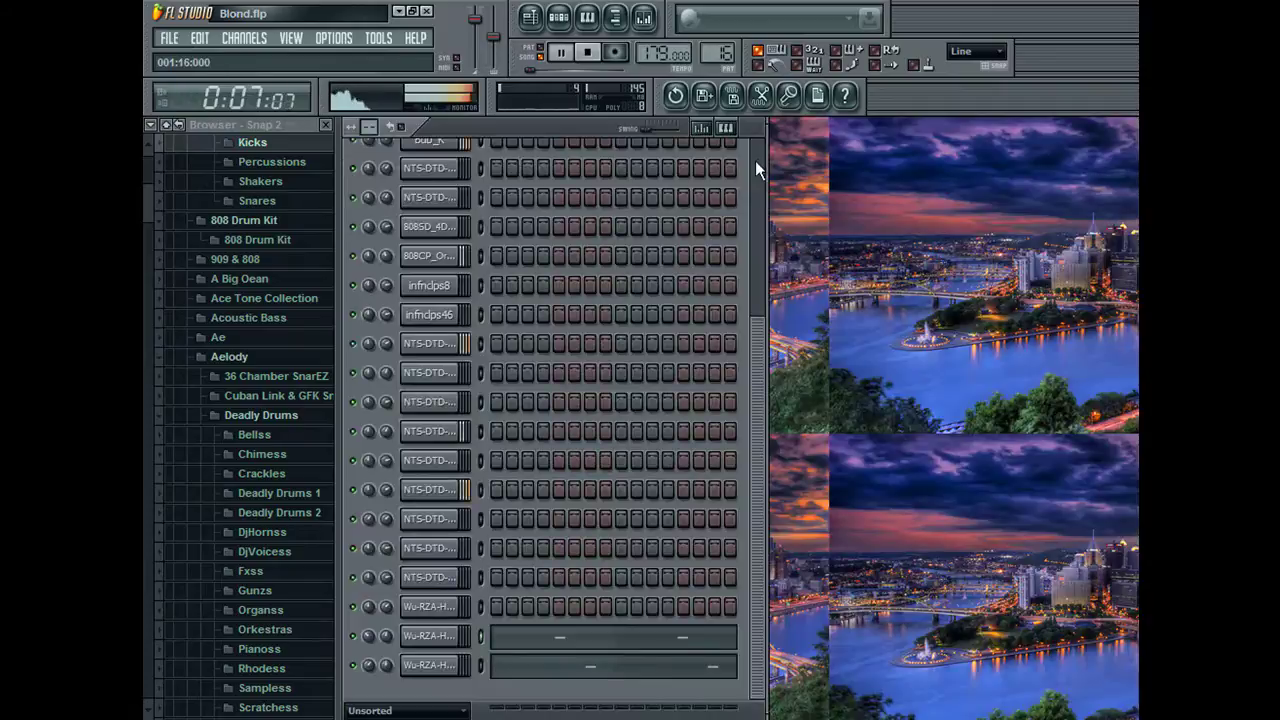
{"action": "scroll", "coordinate": [657, 182], "scroll_direction": "down", "scroll_amount": 2}
{"action": "mouse_move", "coordinate": [387, 169]}
{"action": "left_mouse_down"}
{"action": "mouse_move", "coordinate": [387, 194]}
{"action": "mouse_move", "coordinate": [386, 164]}
{"action": "left_mouse_up"}
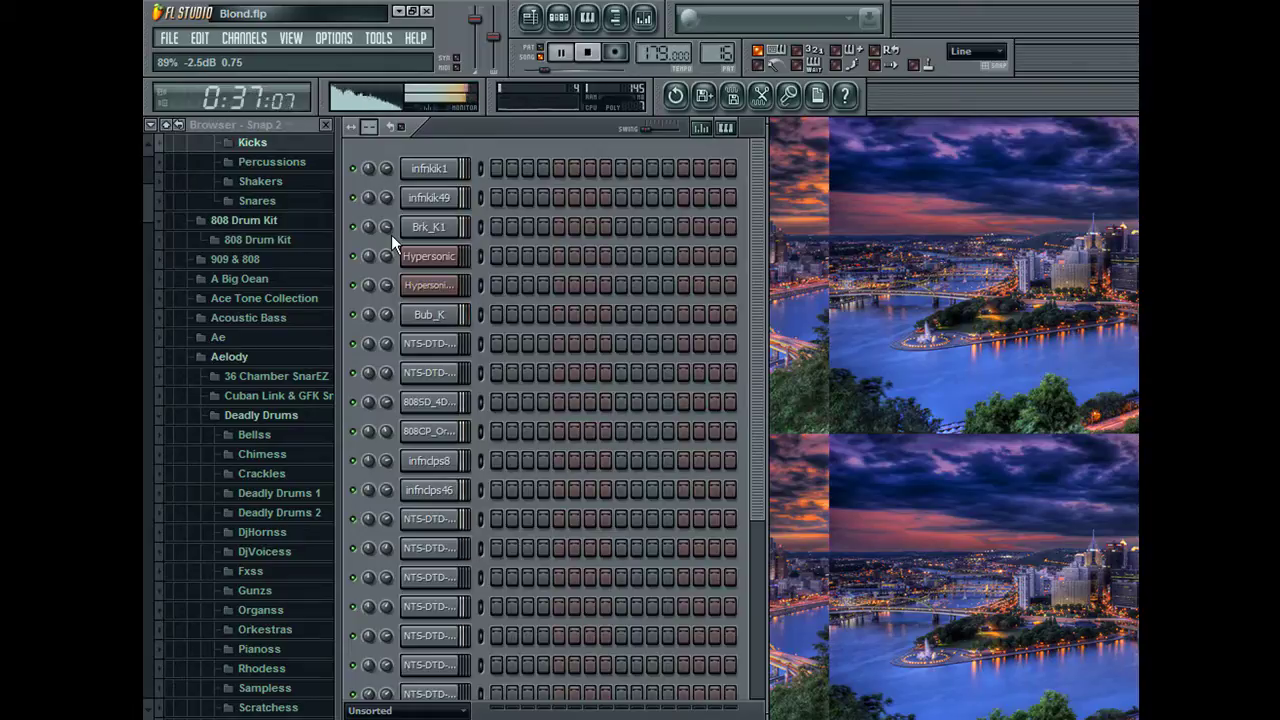
Step: Open Pattern 15 from the clip at bar 27 and check its Wu-RZA hat channel
{"action": "left_click", "coordinate": [540, 56]}
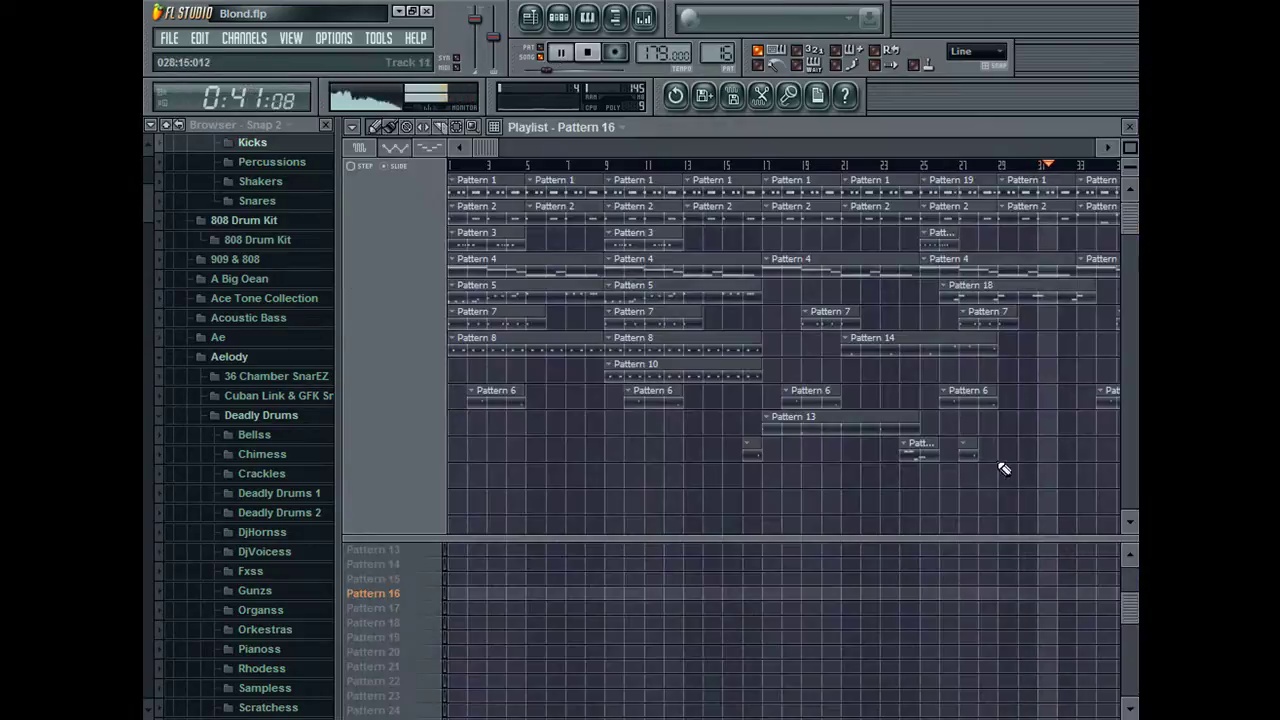
{"action": "double_click", "coordinate": [965, 455]}
{"action": "key", "text": "Escape"}
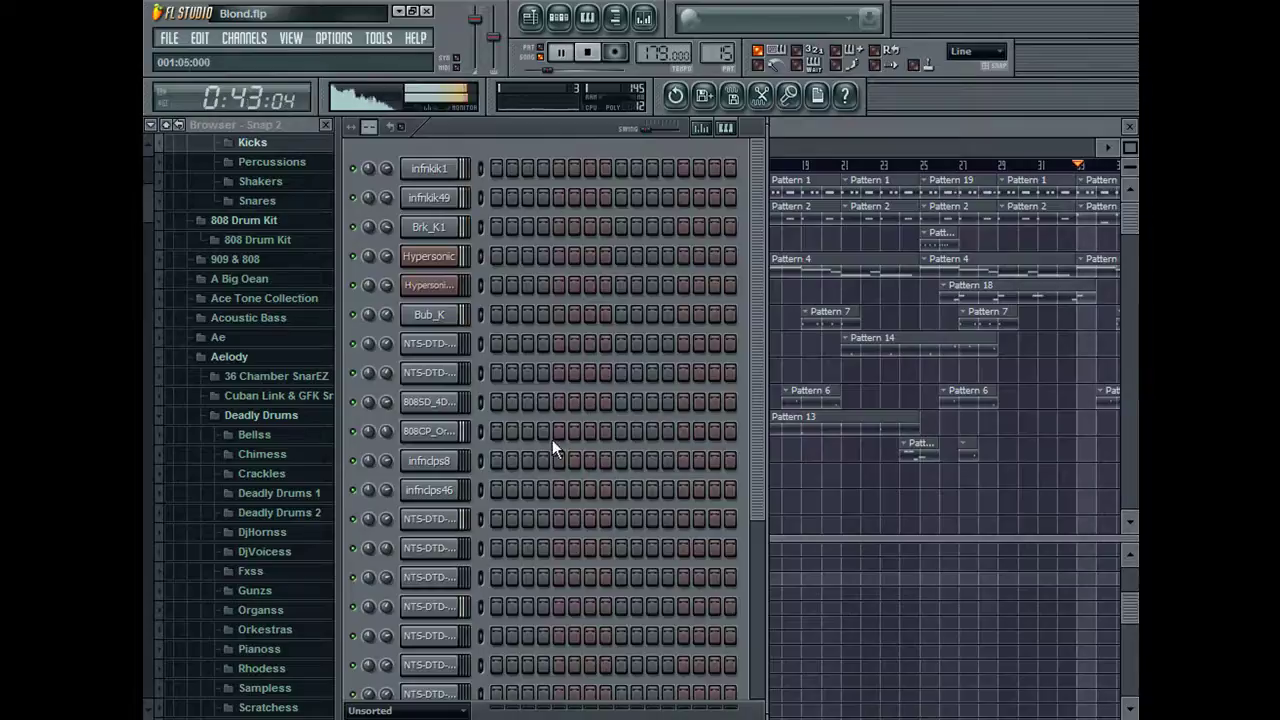
{"action": "scroll", "coordinate": [662, 567], "scroll_direction": "down", "scroll_amount": 6}
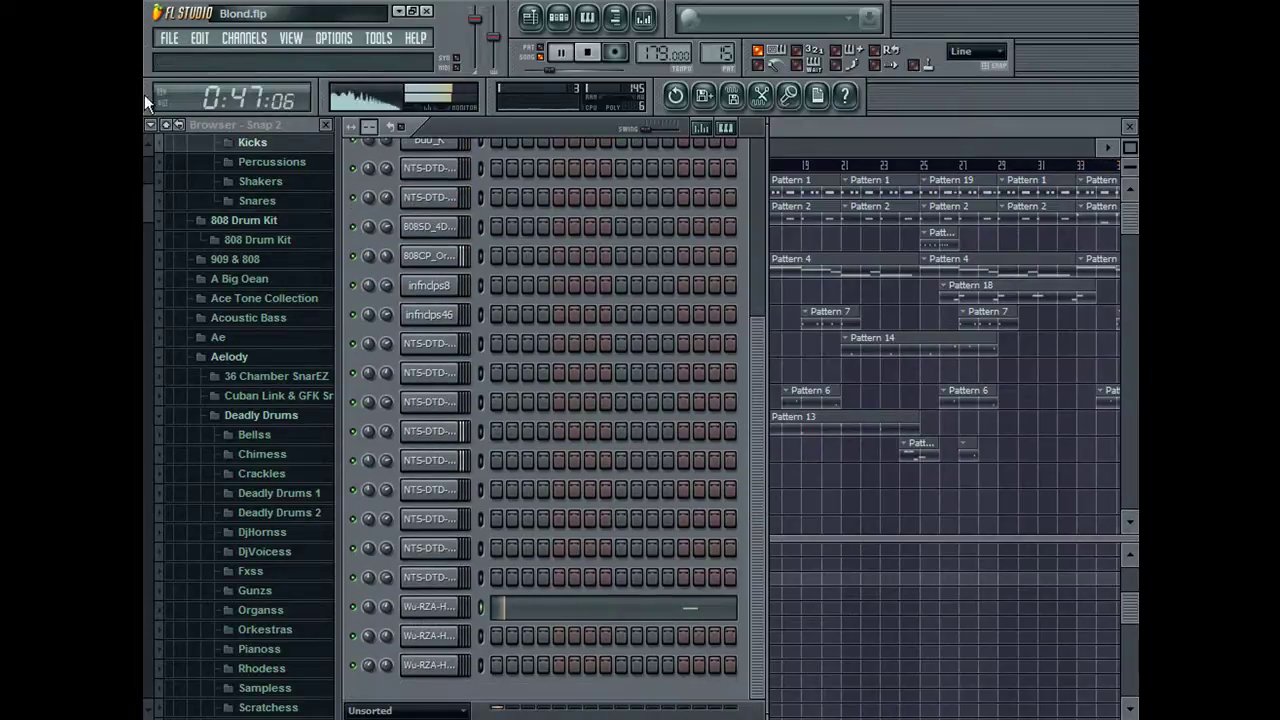
{"action": "left_click", "coordinate": [803, 125]}
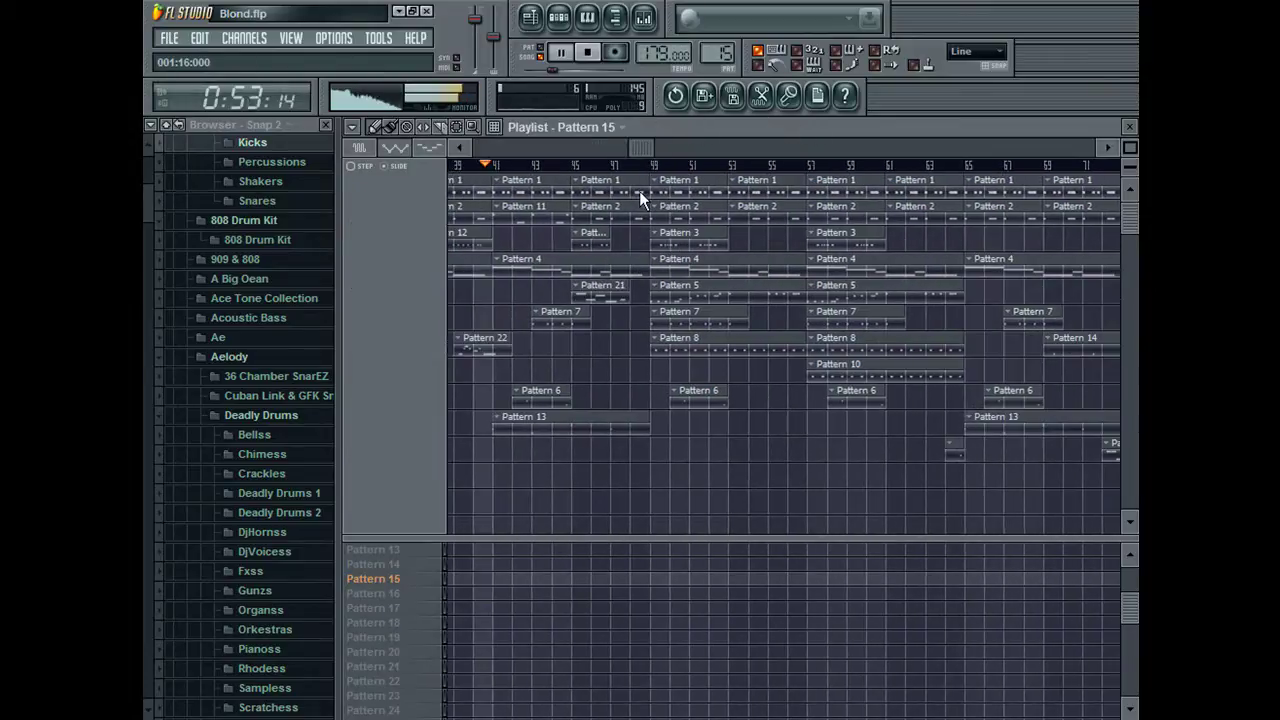
Step: Replay the arrangement from bar 35, reopen Pattern 15 and set its Wu-RZA hat channel's volume to 51%
{"action": "left_click", "coordinate": [505, 166]}
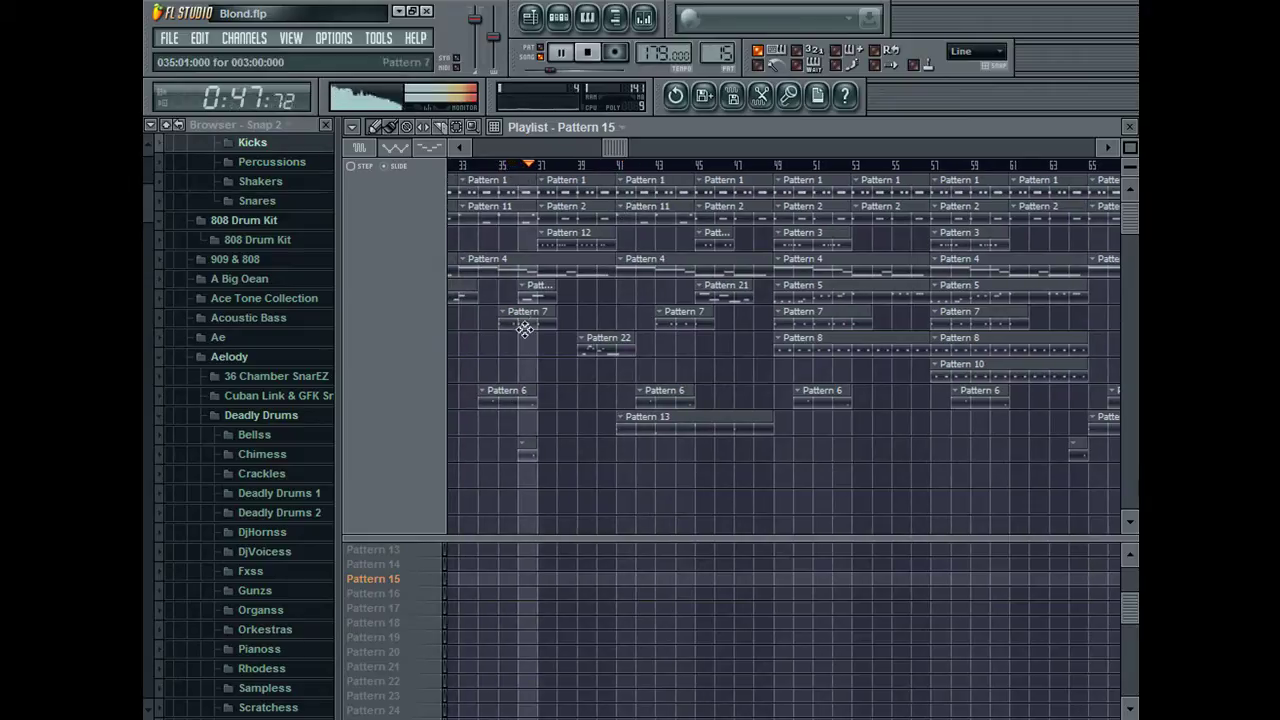
{"action": "double_click", "coordinate": [534, 458]}
{"action": "key", "text": "Escape"}
{"action": "left_click_drag", "start_coordinate": [386, 607], "coordinate": [386, 618]}
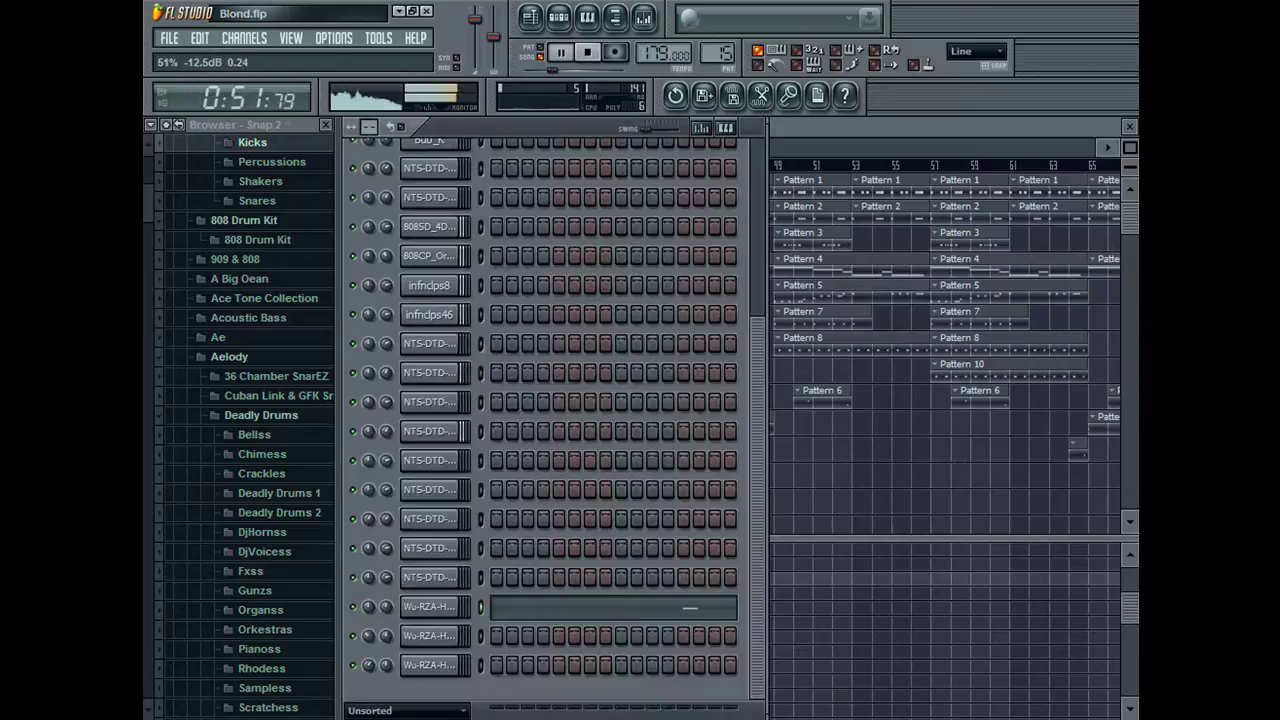
{"action": "key", "text": "F5"}
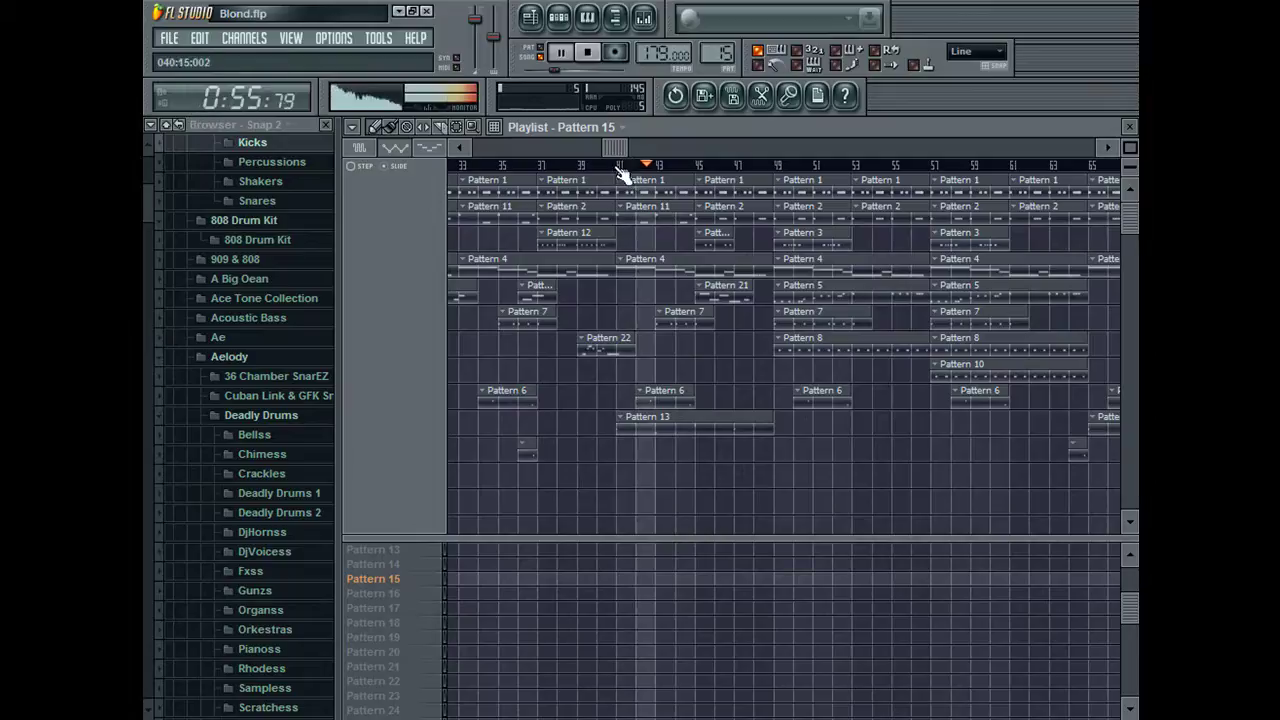
Step: In Pattern 22, shorten the long G5 note to end around bar 3 and add an F5 note right after it, with snapping off
{"action": "left_click", "coordinate": [587, 165]}
{"action": "double_click", "coordinate": [606, 345]}
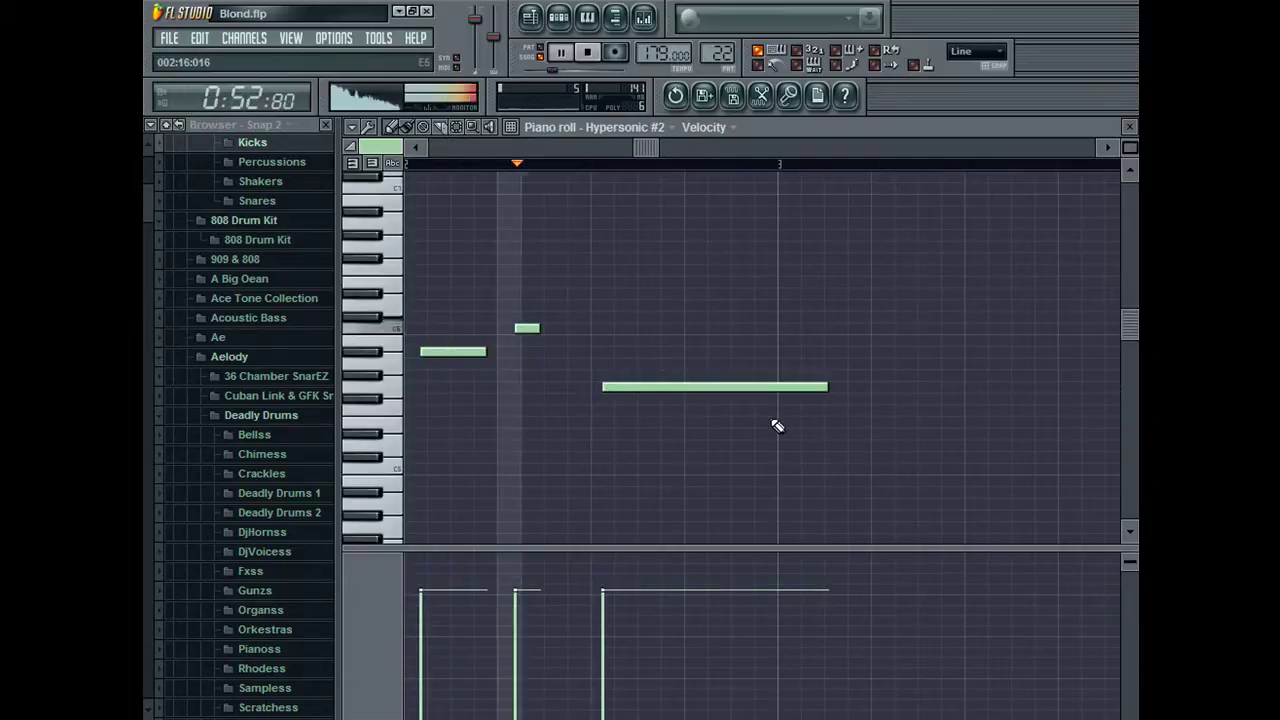
{"action": "left_click", "coordinate": [800, 411]}
{"action": "left_click_drag", "start_coordinate": [826, 387], "coordinate": [800, 406]}
{"action": "left_click", "coordinate": [983, 50]}
{"action": "left_click", "coordinate": [953, 127]}
{"action": "key", "text": "F5"}
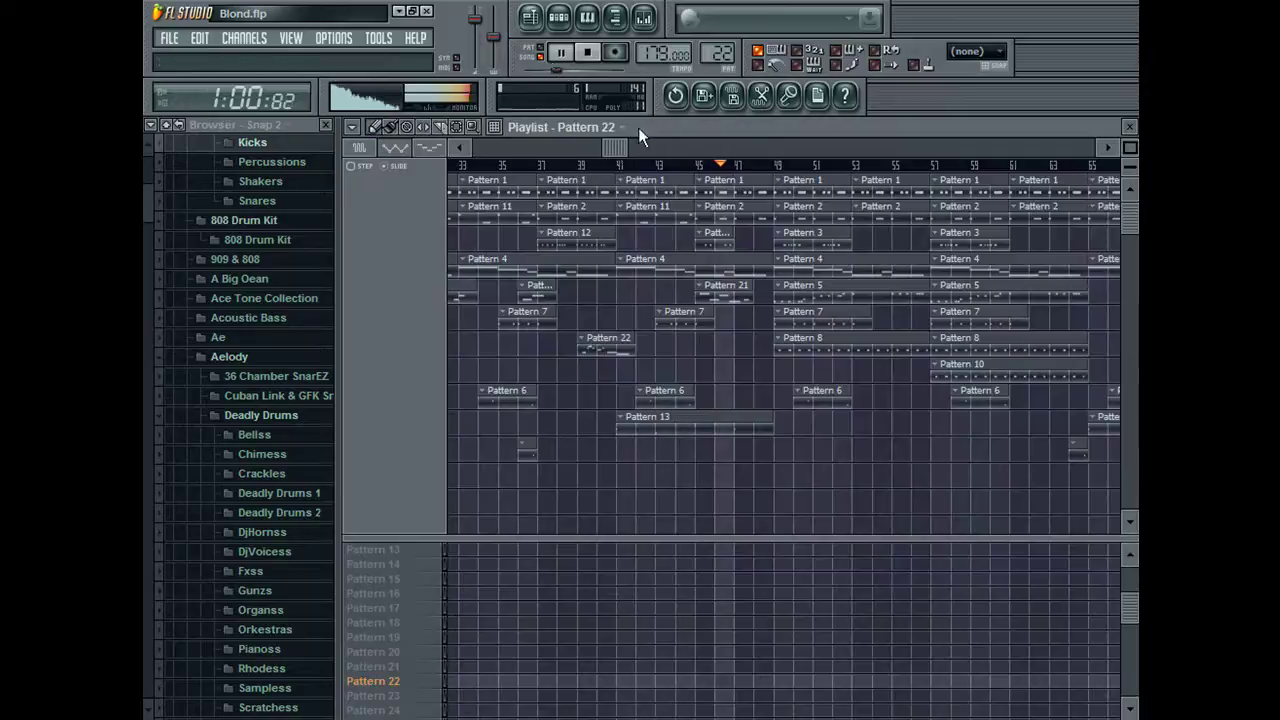
Step: Replay from bar 40, check Pattern 22's new ending, and set snapping back to Line in the playlist and piano roll
{"action": "left_click", "coordinate": [604, 165]}
{"action": "left_click", "coordinate": [971, 52]}
{"action": "left_click", "coordinate": [970, 74]}
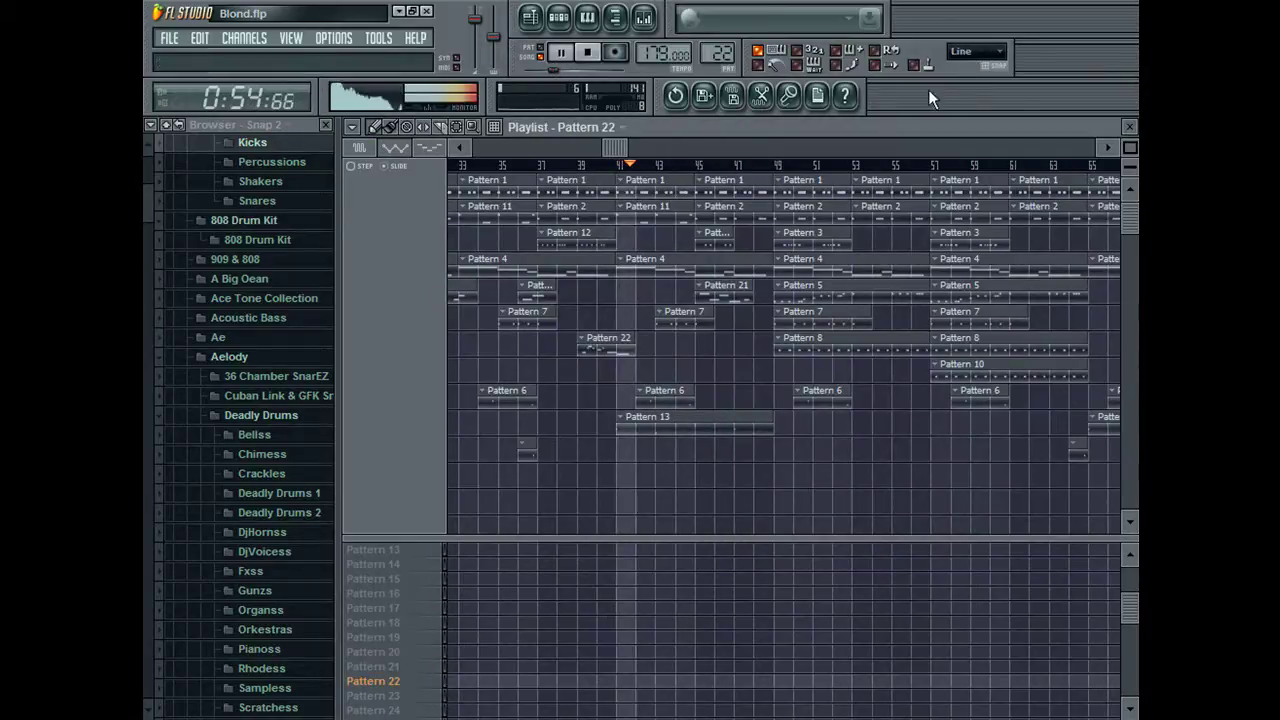
{"action": "double_click", "coordinate": [611, 338]}
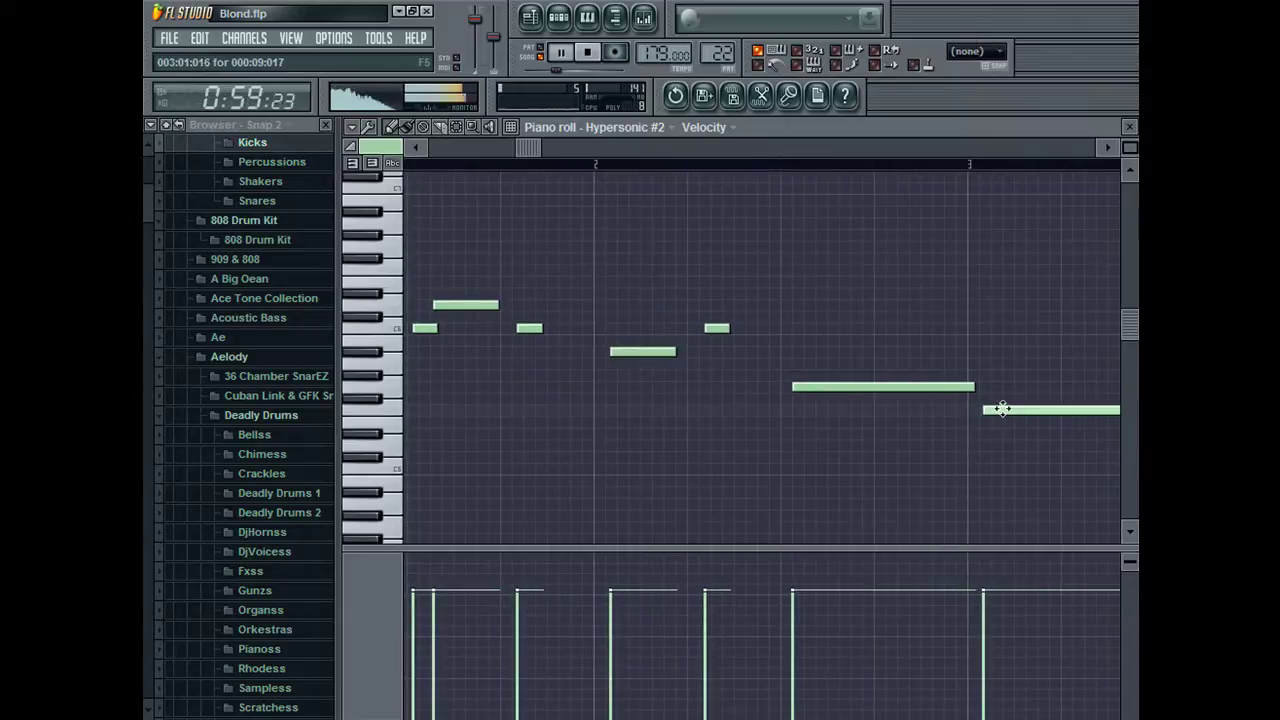
{"action": "left_click", "coordinate": [973, 54]}
{"action": "left_click", "coordinate": [972, 74]}
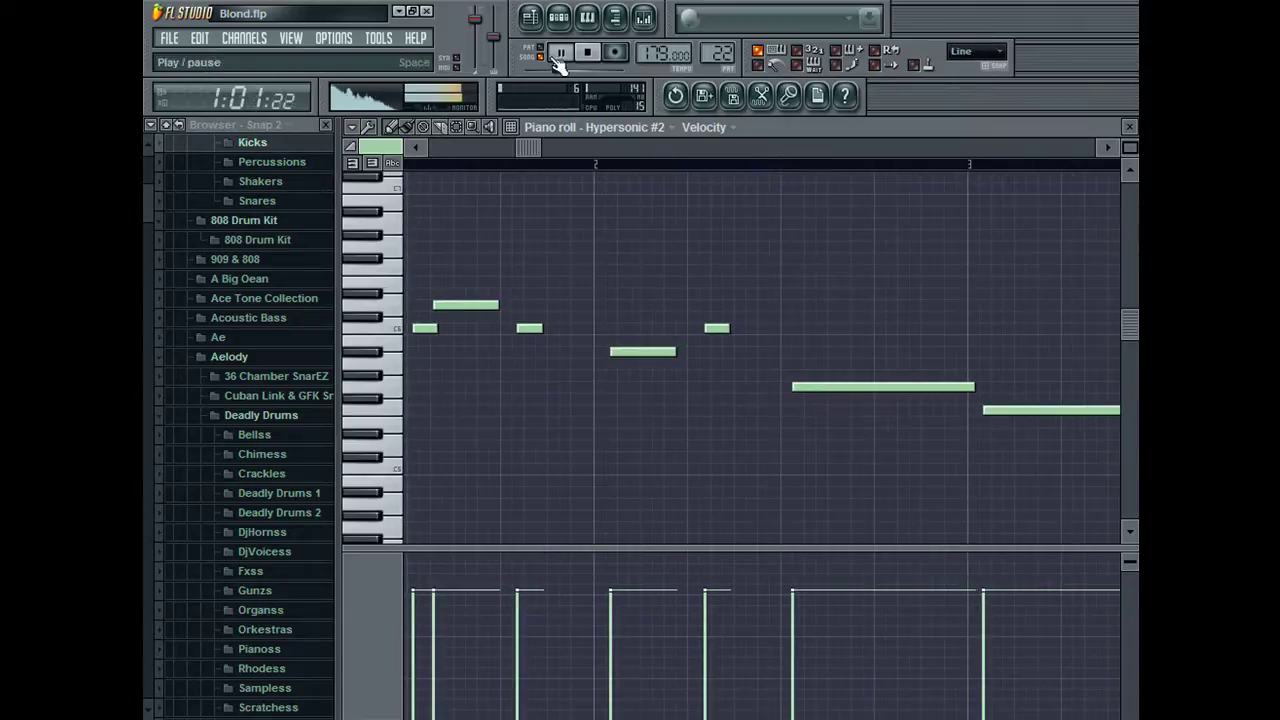
Step: Delete the Pattern 1 clips at bars 53 and 61, and undo the deletion at bar 61
{"action": "left_click", "coordinate": [540, 55]}
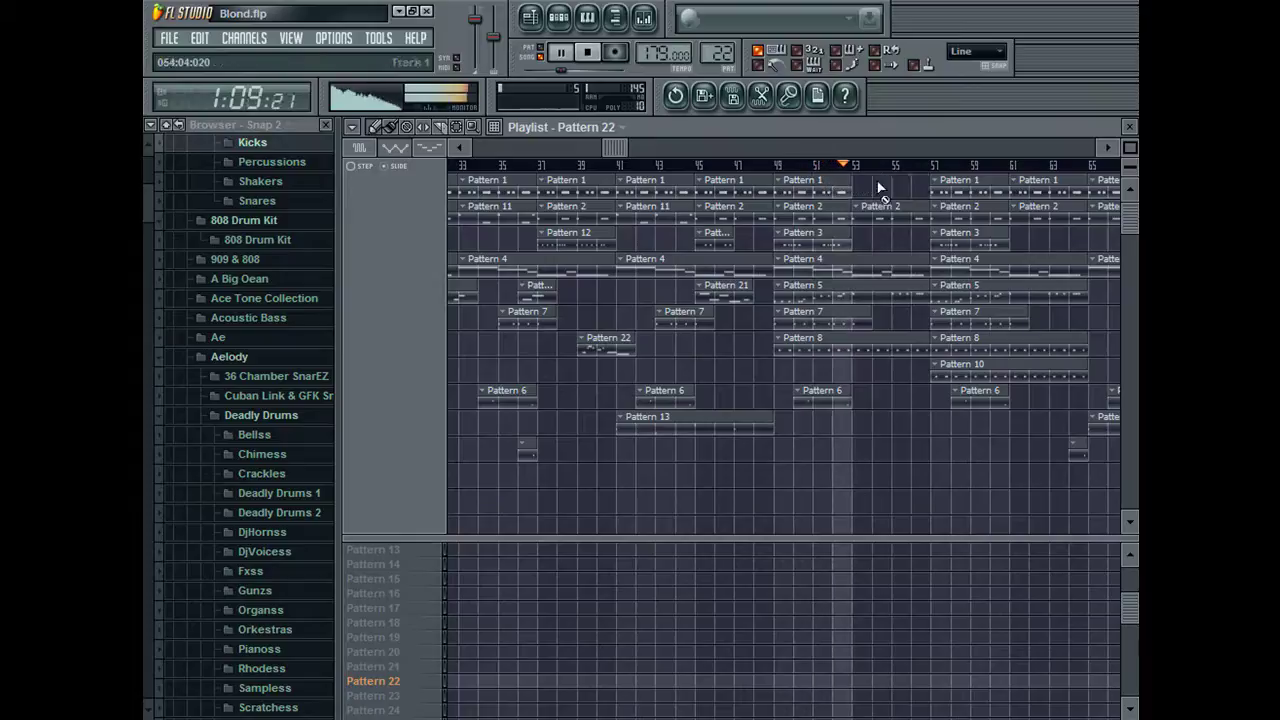
{"action": "left_click_drag", "start_coordinate": [631, 147], "coordinate": [689, 152]}
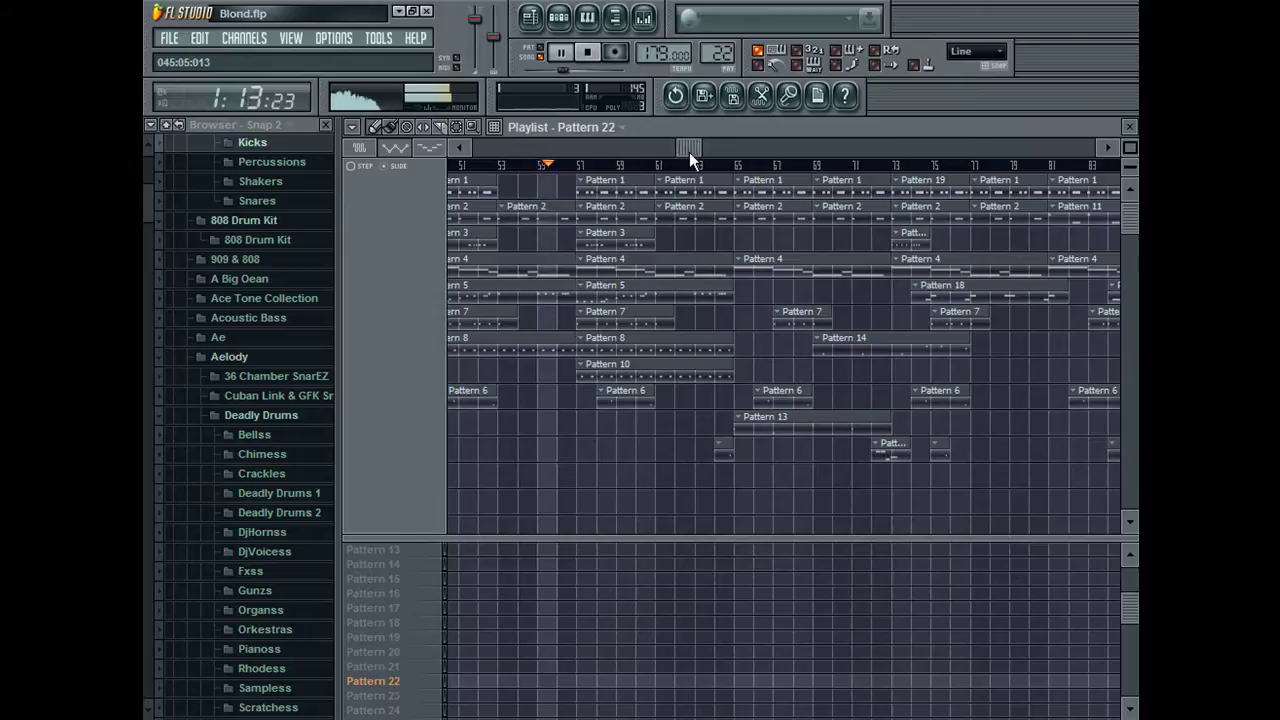
{"action": "right_click", "coordinate": [690, 184]}
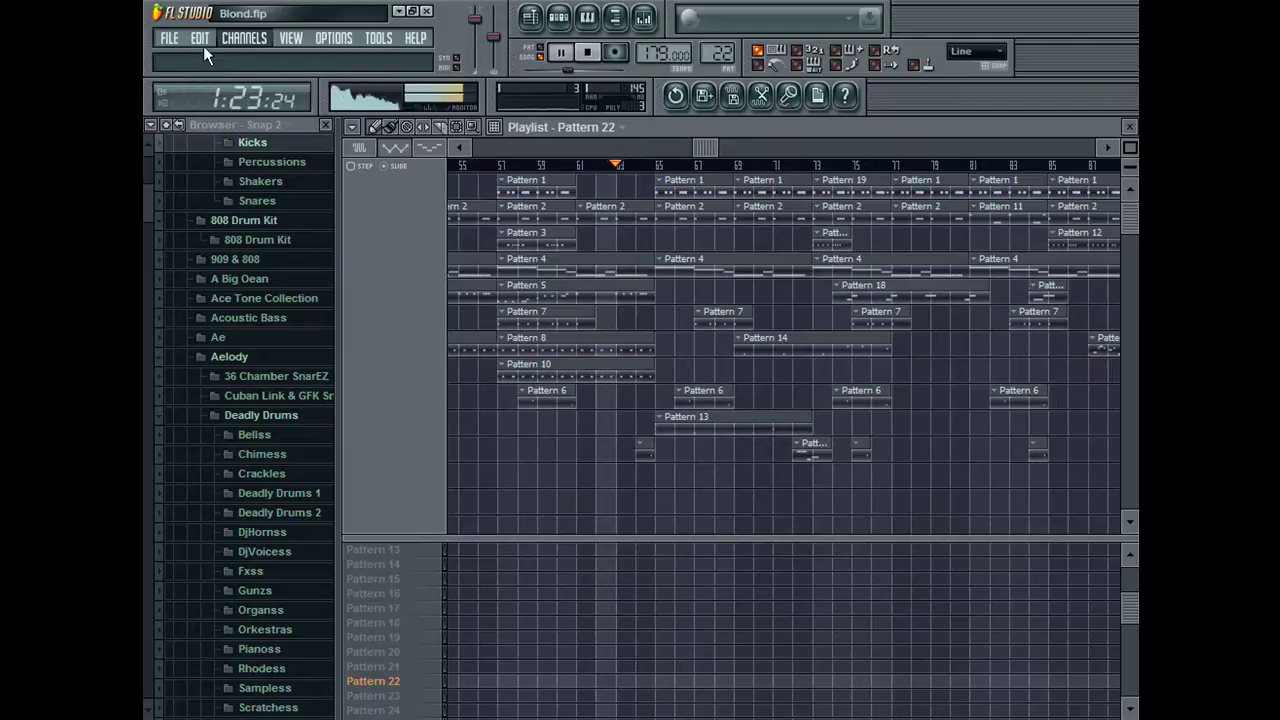
{"action": "key", "text": "ctrl+z"}
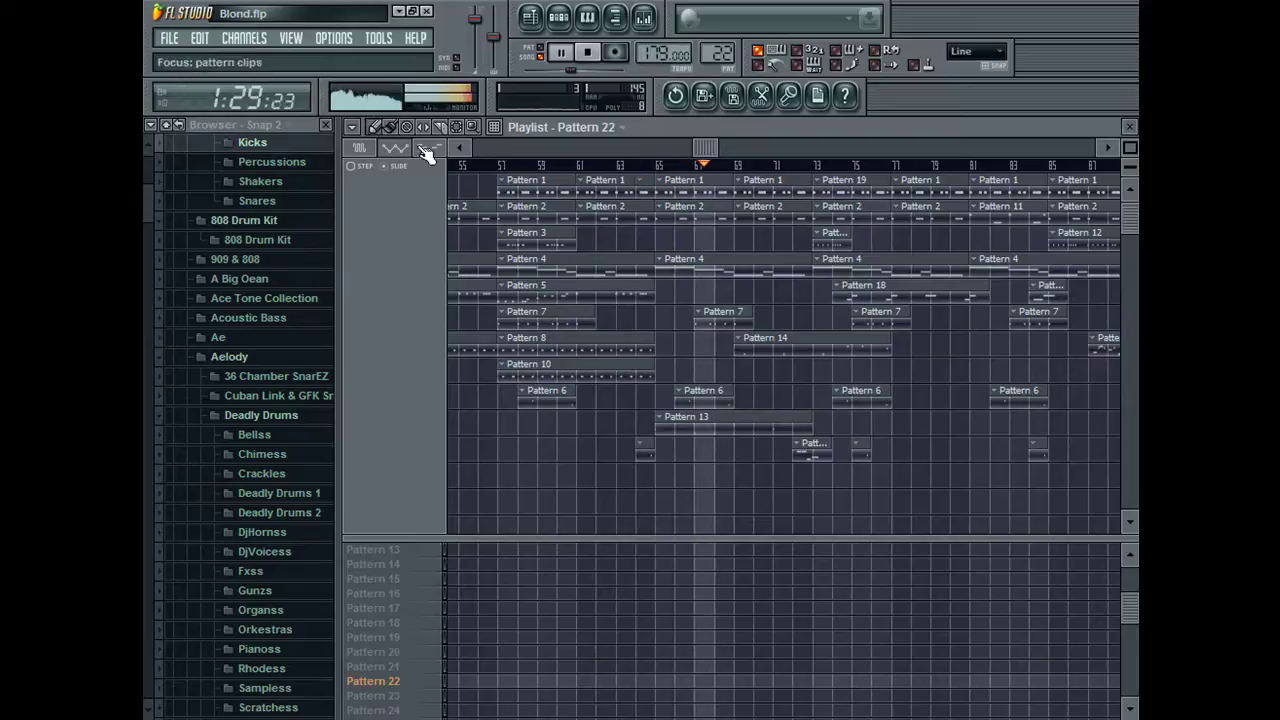
Step: Place the "A More Sound (2)" sample in the playlist at bar 75 on Track 12
{"action": "left_click_drag", "start_coordinate": [706, 148], "coordinate": [781, 134]}
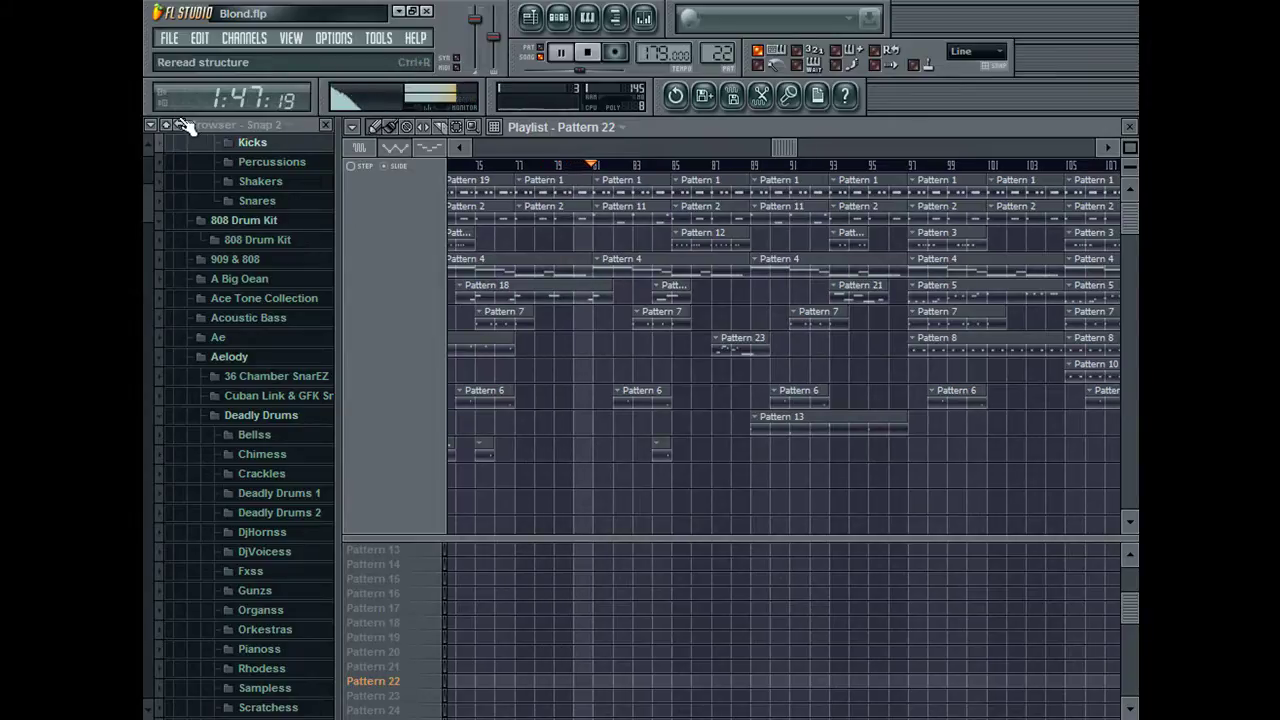
{"action": "left_click_drag", "start_coordinate": [143, 244], "coordinate": [143, 671]}
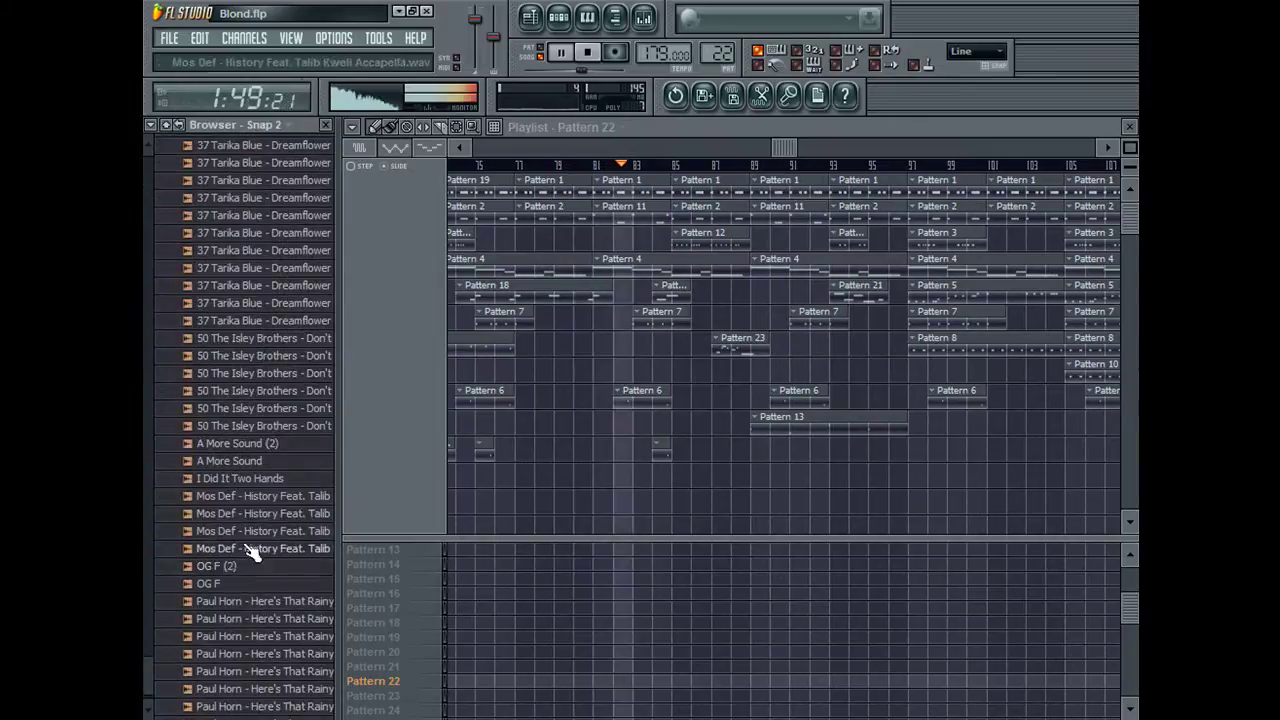
{"action": "left_click_drag", "start_coordinate": [280, 445], "coordinate": [478, 491]}
Step: Open Pattern 18's channels and raise the volume of the second Hypersonic channel
{"action": "left_click_drag", "start_coordinate": [781, 153], "coordinate": [867, 154]}
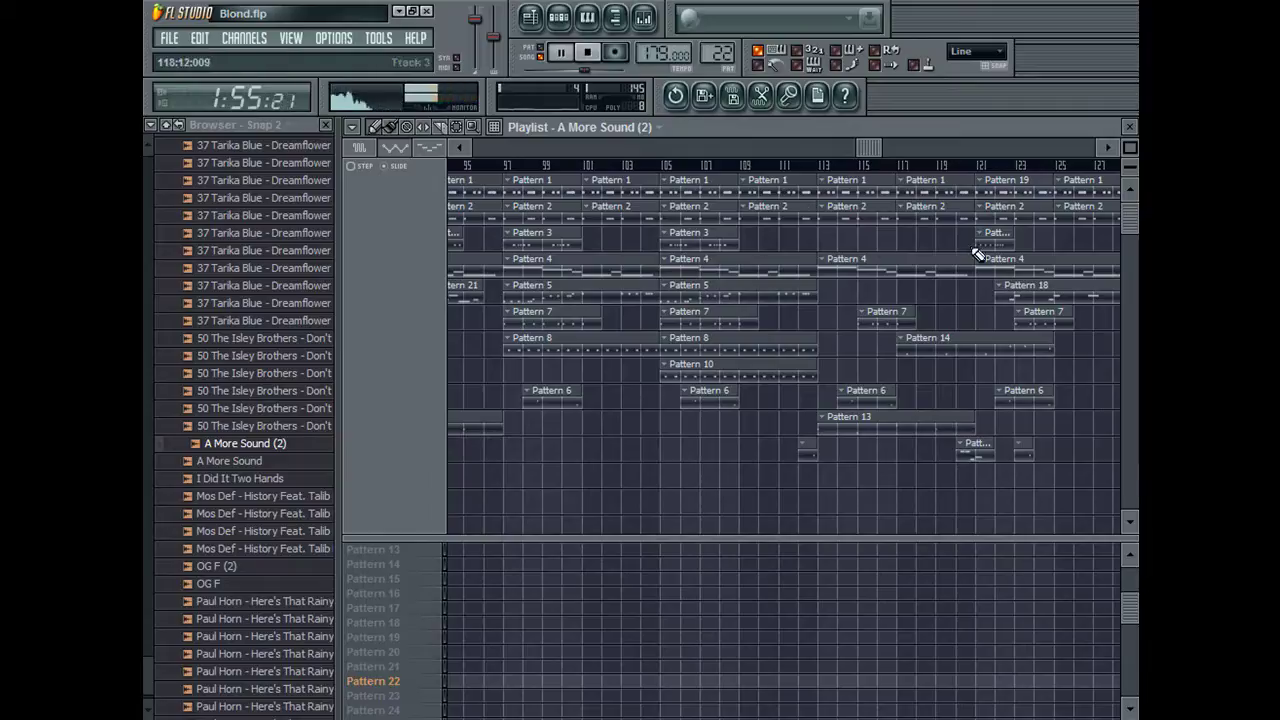
{"action": "key", "text": "F6"}
{"action": "left_click_drag", "start_coordinate": [387, 286], "coordinate": [387, 275]}
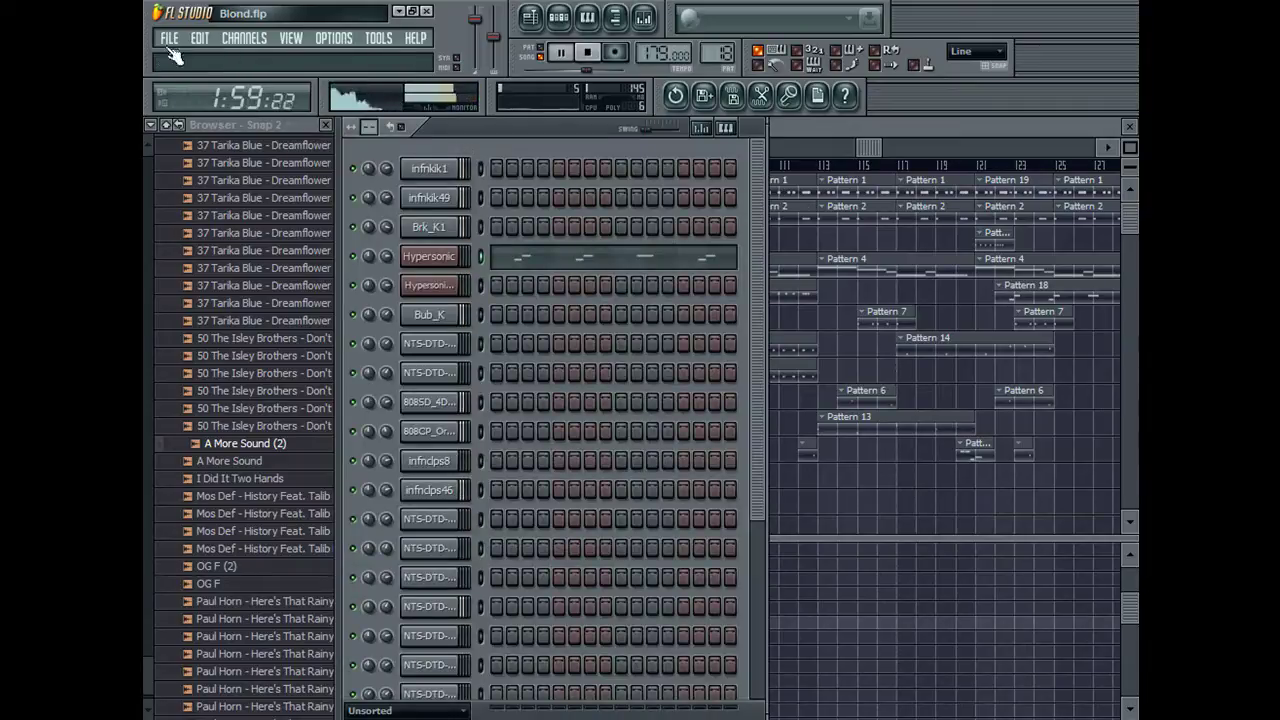
Step: Replay the ending from bars 142 and 138, duplicate the whole arrangement from bar 145 onward, and clear the selection
{"action": "left_click_drag", "start_coordinate": [881, 150], "coordinate": [1006, 148]}
{"action": "left_click", "coordinate": [797, 165]}
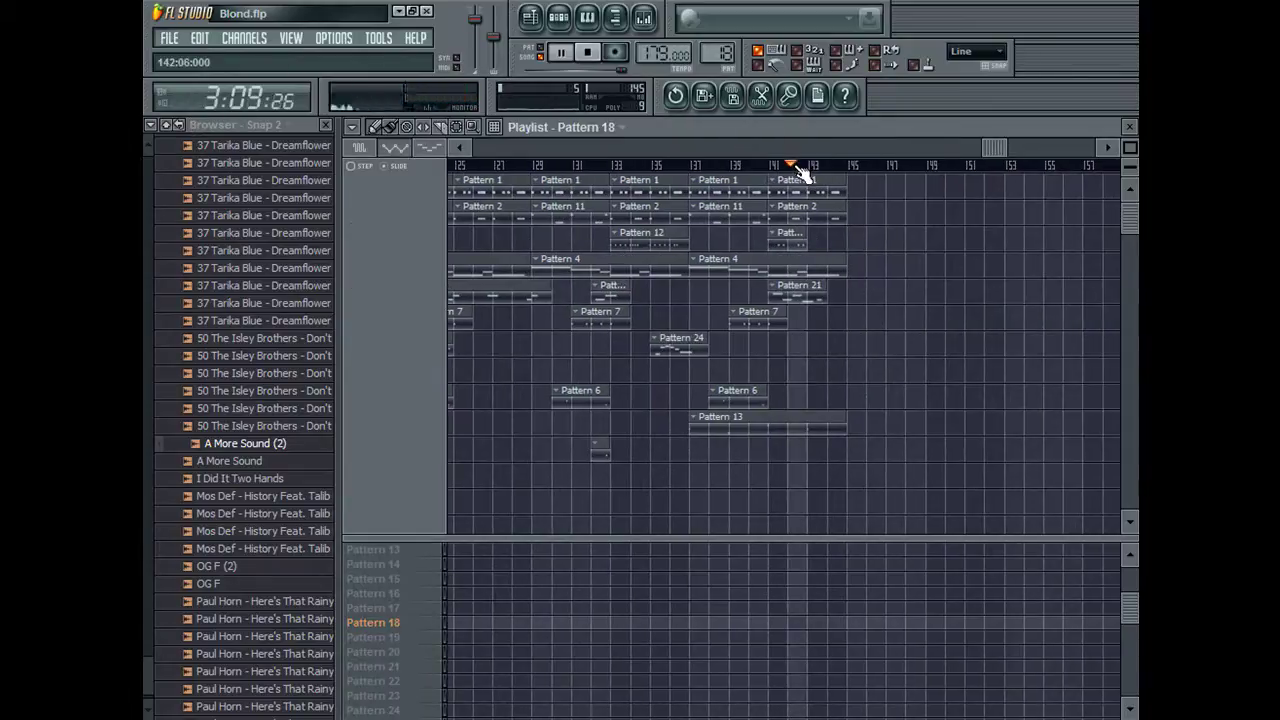
{"action": "left_click", "coordinate": [716, 166]}
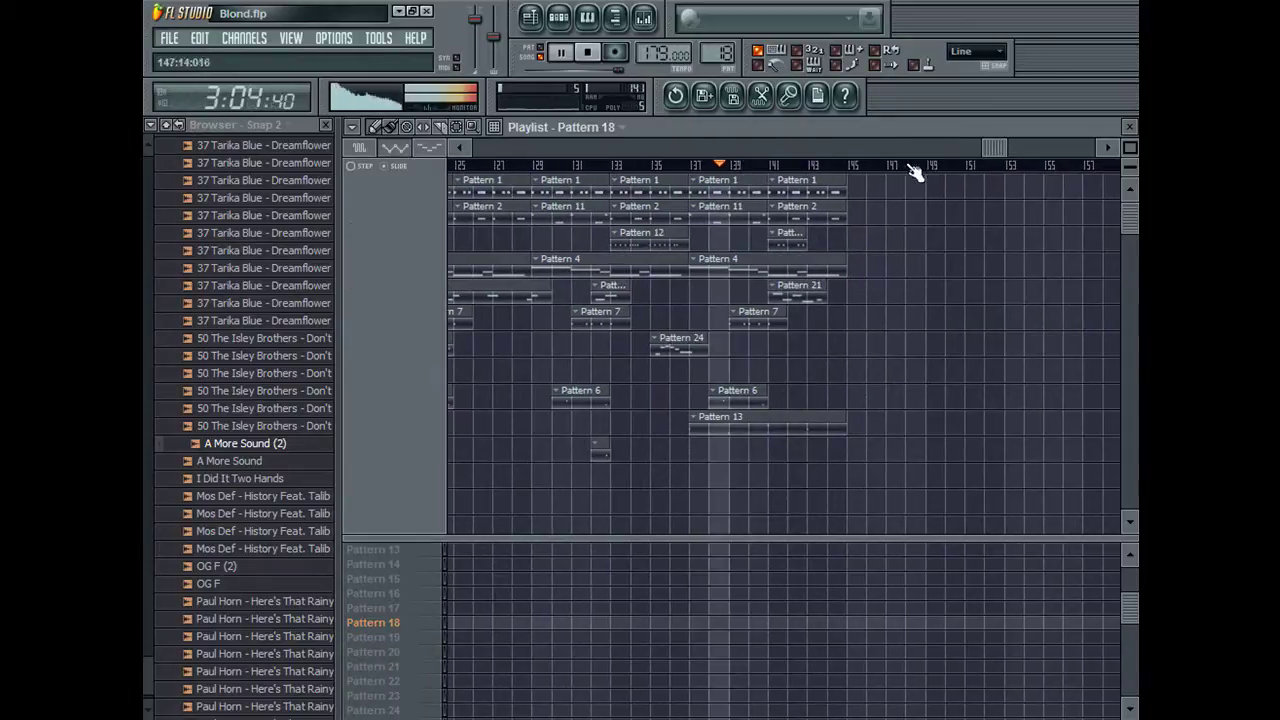
{"action": "key", "text": "ctrl+a"}
{"action": "left_click_drag", "start_coordinate": [1007, 148], "coordinate": [1078, 140]}
{"action": "key", "text": "ctrl+b"}
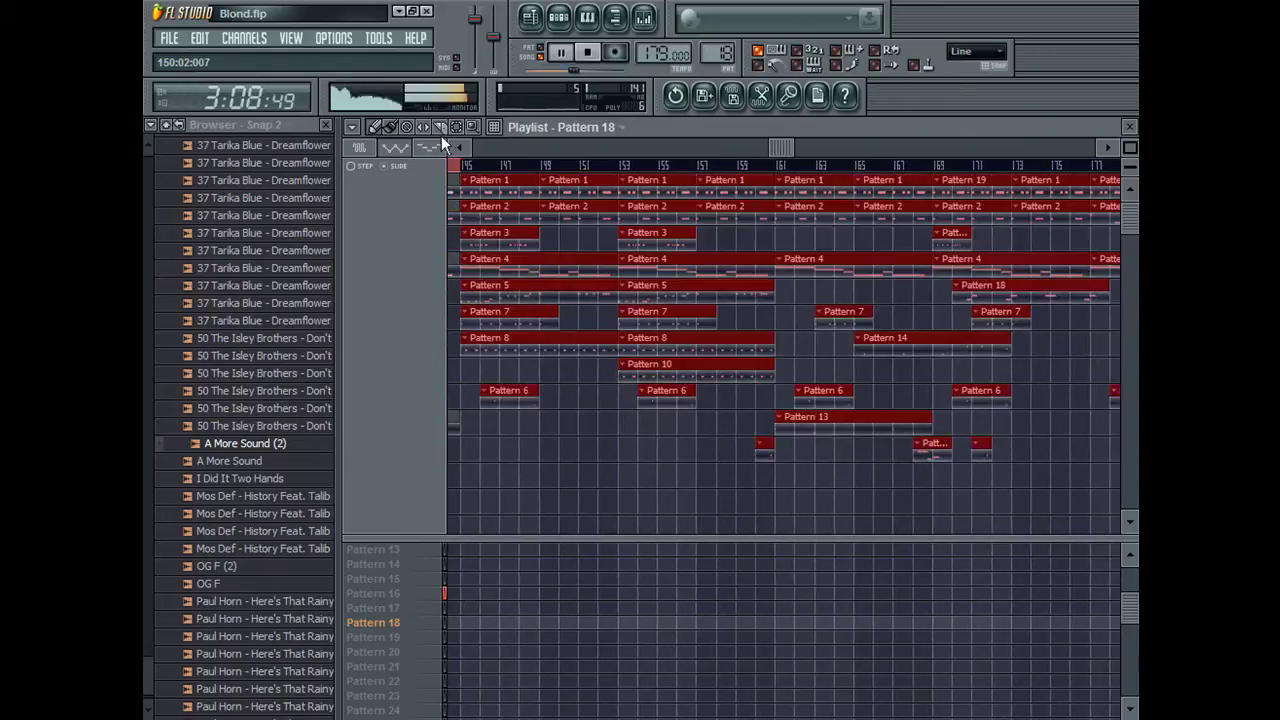
{"action": "left_click", "coordinate": [467, 147]}
{"action": "left_click", "coordinate": [469, 165], "text": "ctrl"}
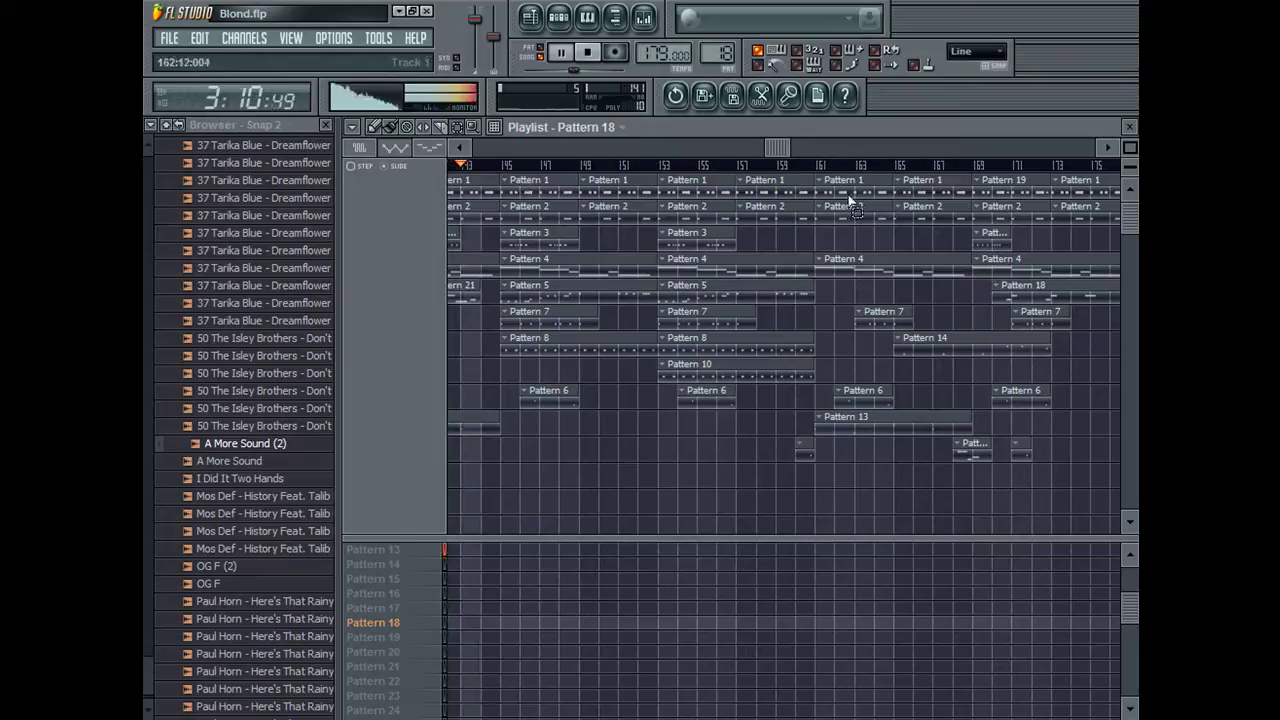
Step: Delete the four Pattern 1 clips on Track 1 between bars 145 and 161
{"action": "left_click_drag", "start_coordinate": [512, 175], "coordinate": [751, 197]}
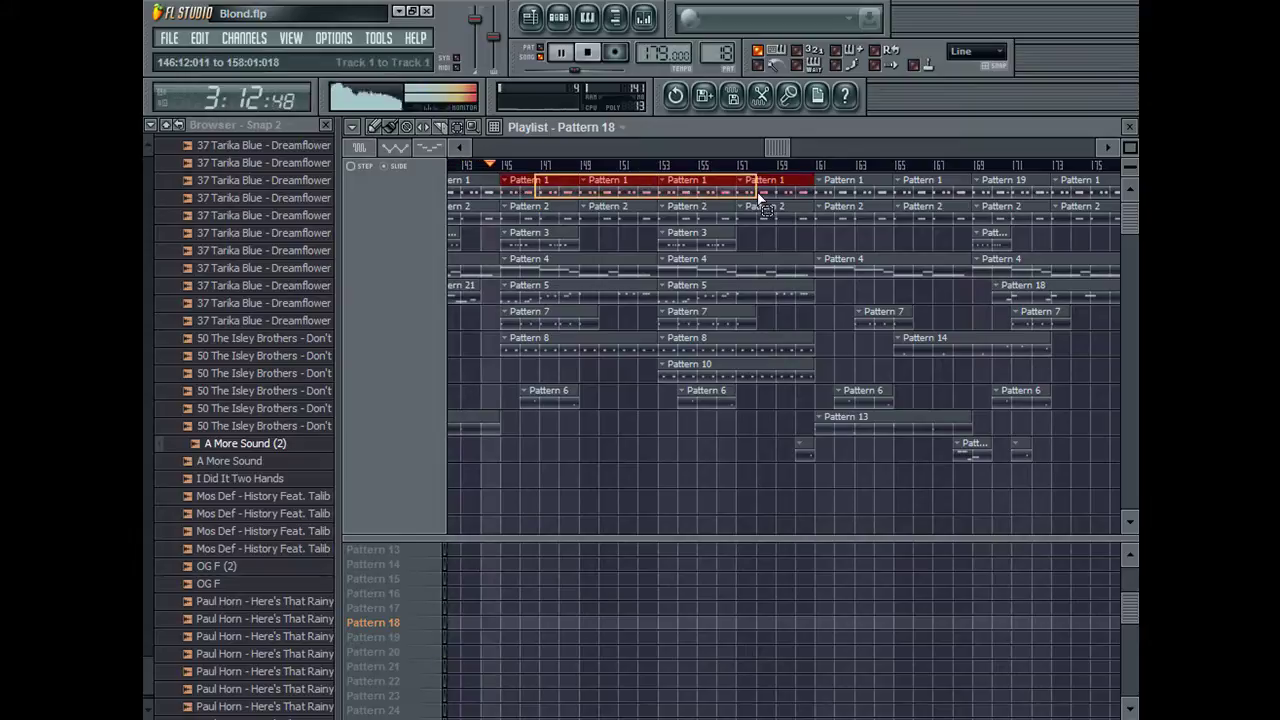
{"action": "key", "text": "Delete"}
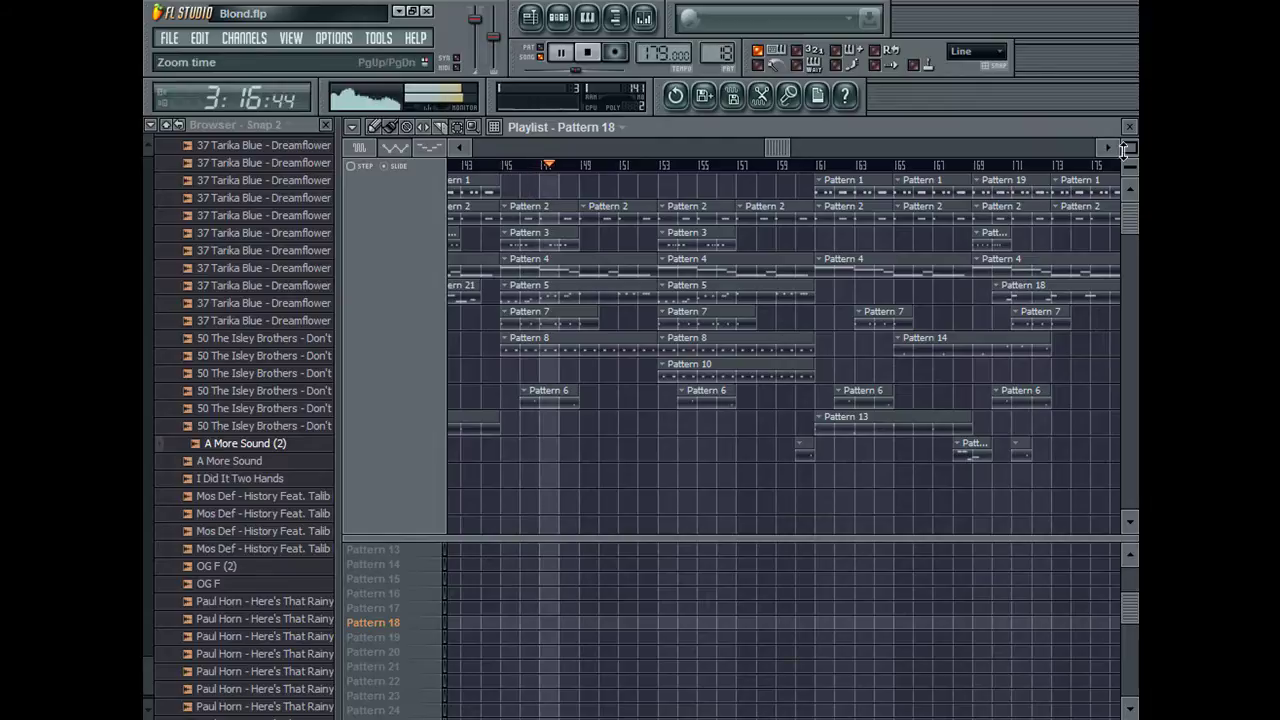
{"action": "scroll", "coordinate": [1104, 163], "scroll_direction": "down", "scroll_amount": 6}
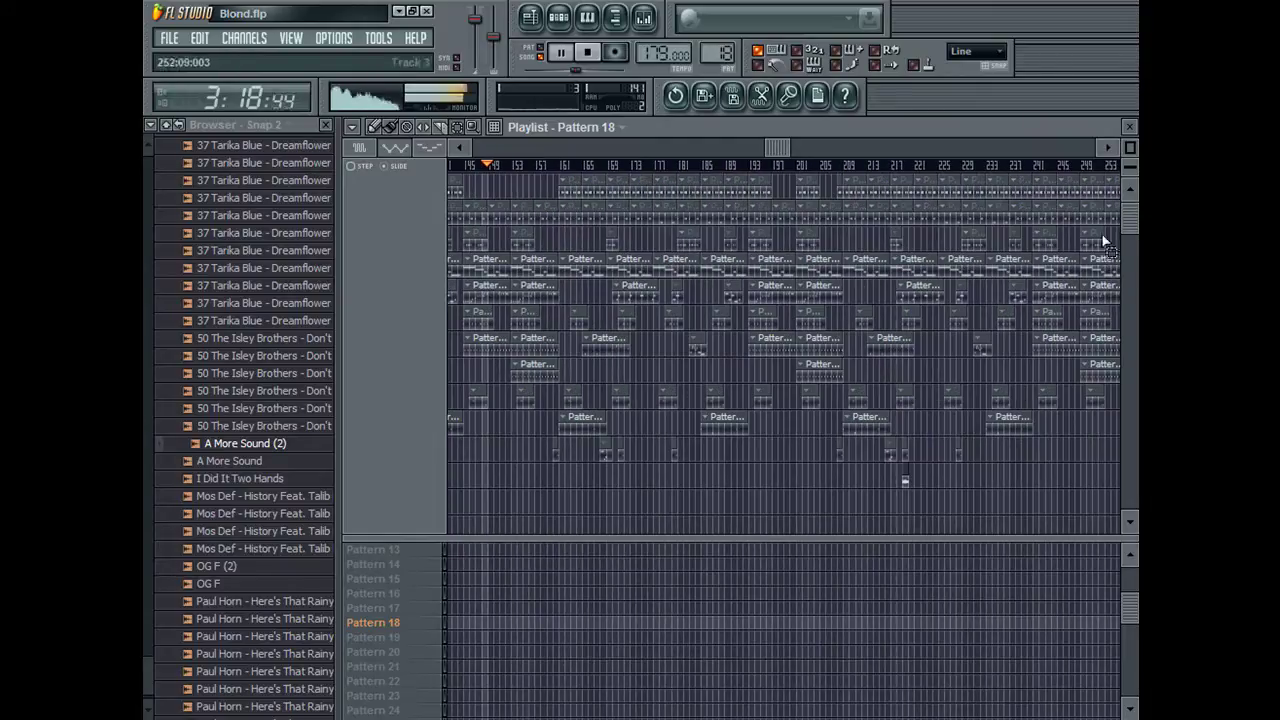
Step: Delete the duplicated "A More Sound (2)" clip on Track 12 and every clip from bar 177 onward
{"action": "right_click", "coordinate": [913, 476]}
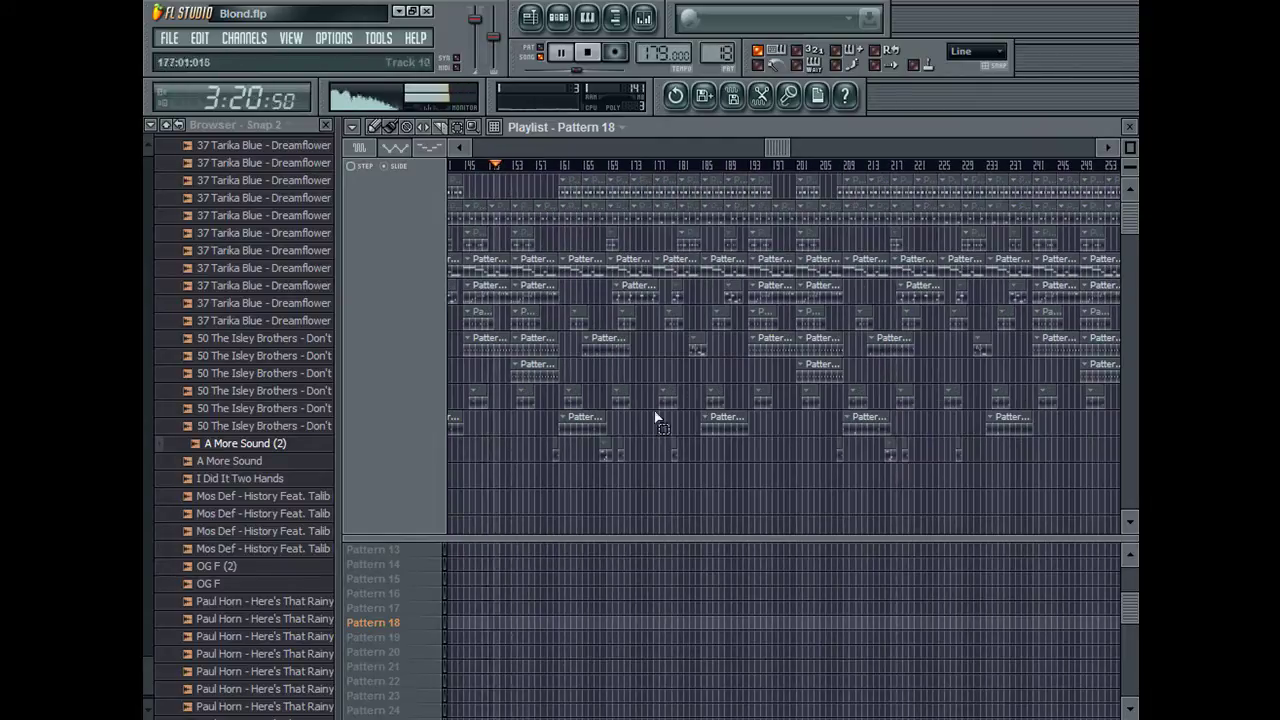
{"action": "left_click_drag", "start_coordinate": [666, 472], "coordinate": [1120, 145]}
{"action": "key", "text": "Delete"}
{"action": "left_click_drag", "start_coordinate": [777, 148], "coordinate": [920, 148]}
{"action": "left_click_drag", "start_coordinate": [691, 528], "coordinate": [1009, 155]}
{"action": "key", "text": "Delete"}
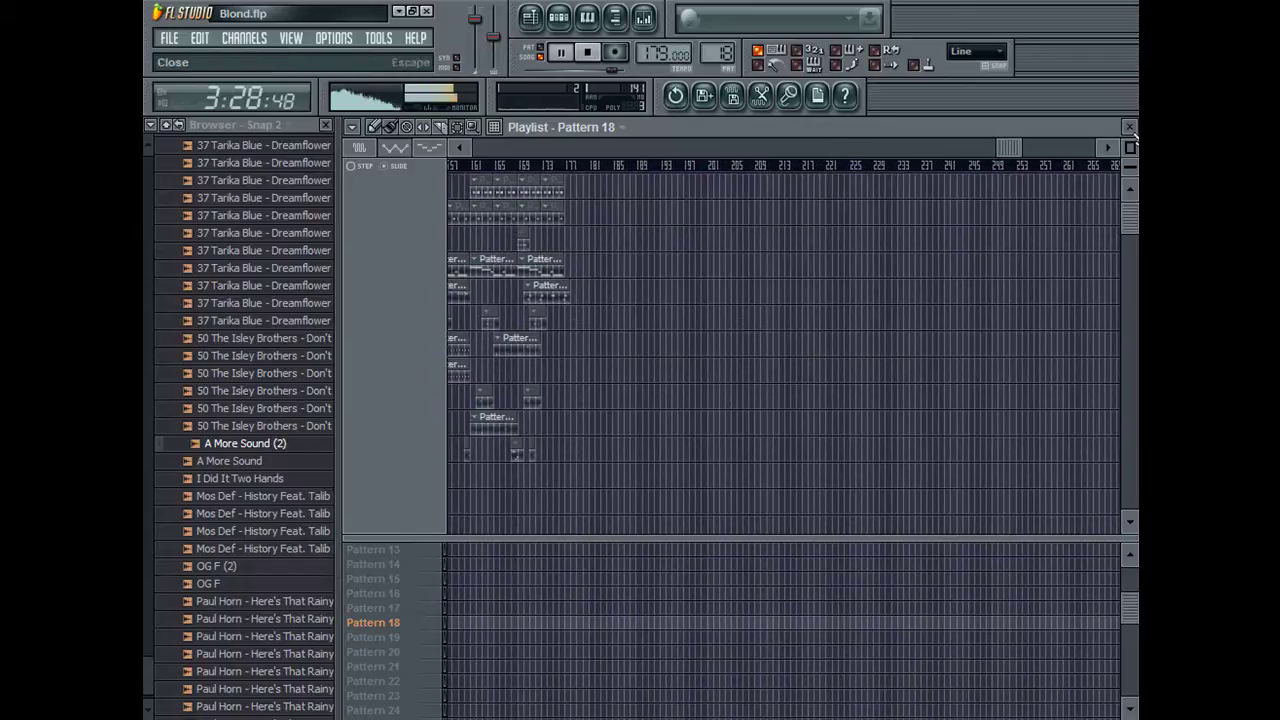
Step: Open Pattern 2's NTS-DTD channel settings and set its root note to D5
{"action": "left_click_drag", "start_coordinate": [1130, 147], "coordinate": [1130, 117]}
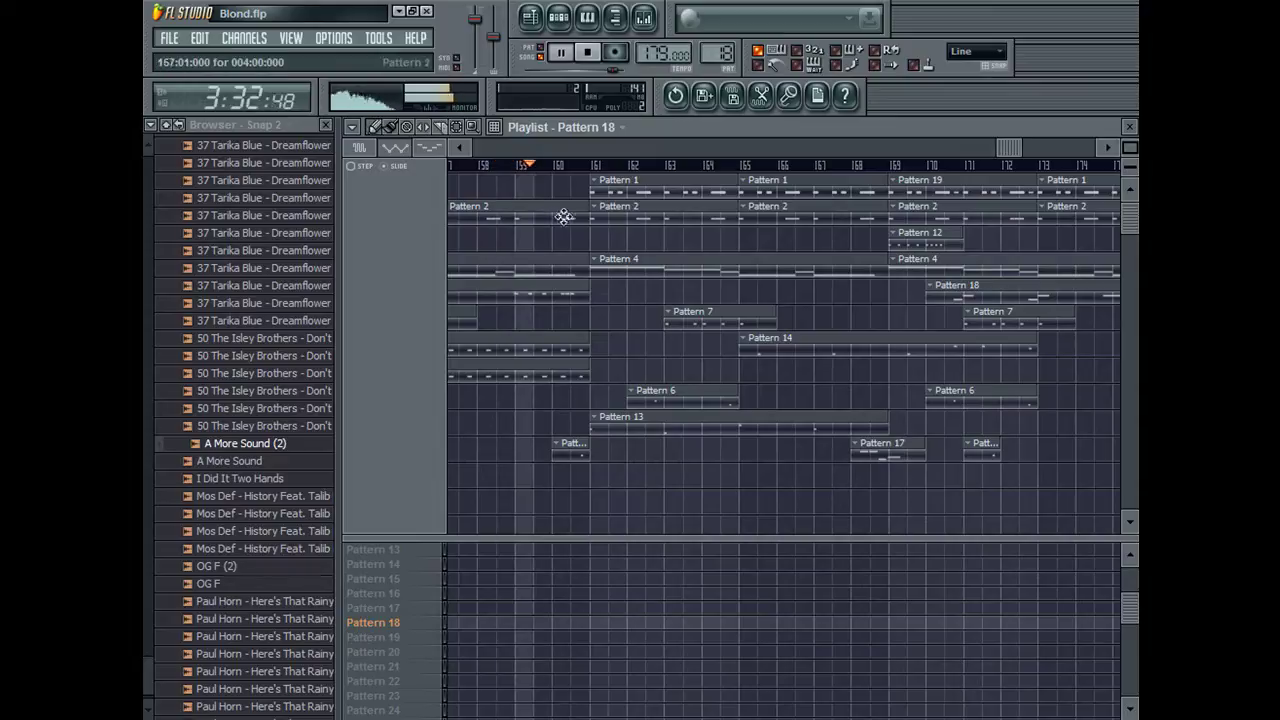
{"action": "left_click_drag", "start_coordinate": [999, 148], "coordinate": [989, 149]}
{"action": "double_click", "coordinate": [829, 212]}
{"action": "key", "text": "Escape"}
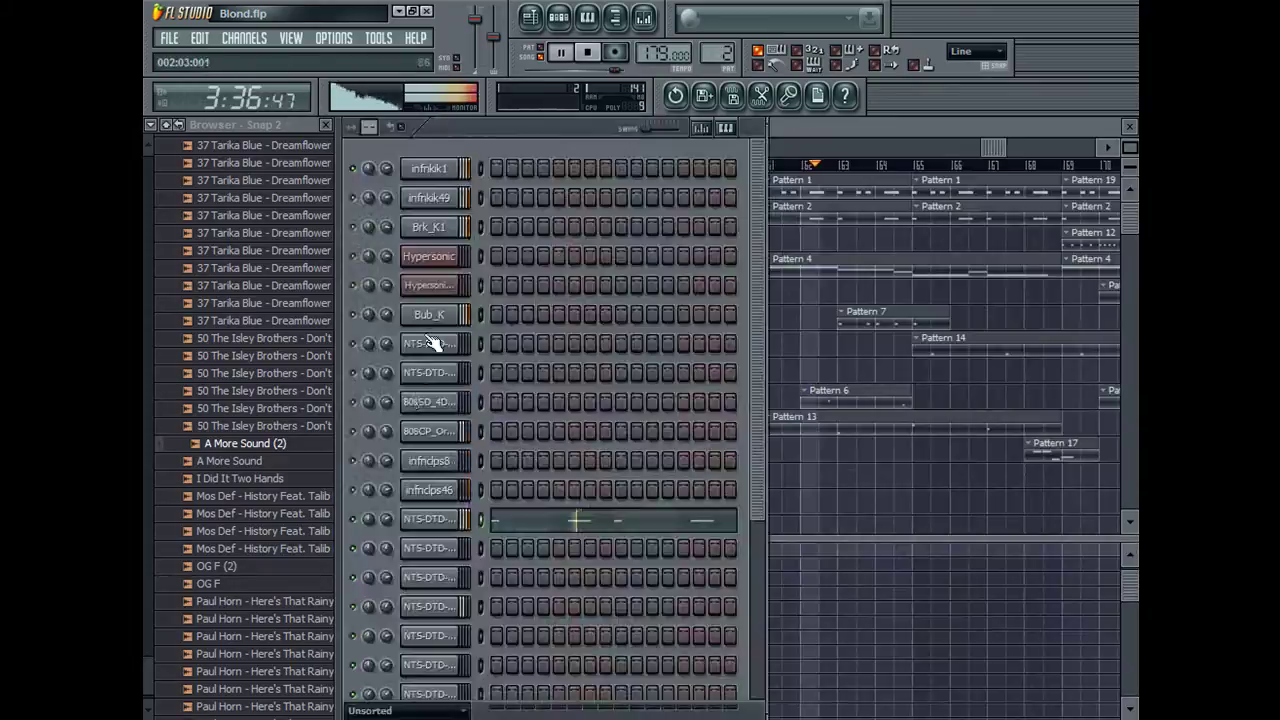
{"action": "left_click", "coordinate": [451, 515]}
{"action": "left_click", "coordinate": [782, 204]}
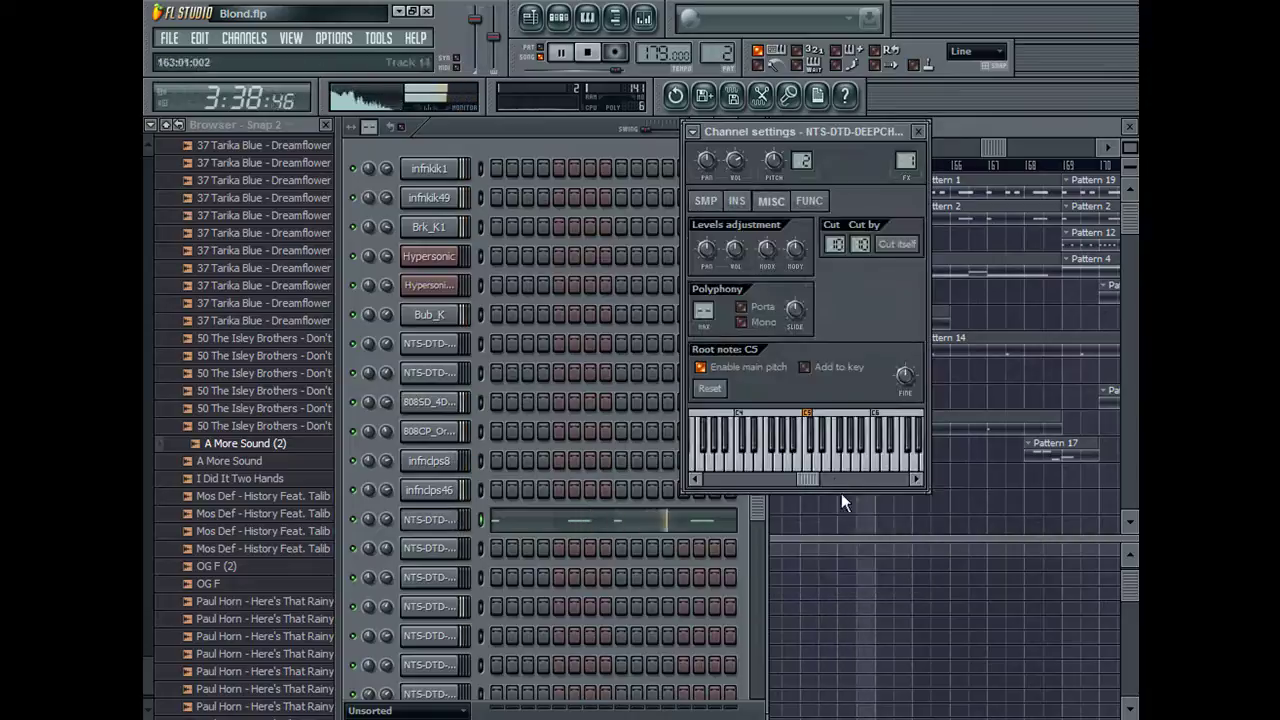
{"action": "right_click", "coordinate": [824, 465]}
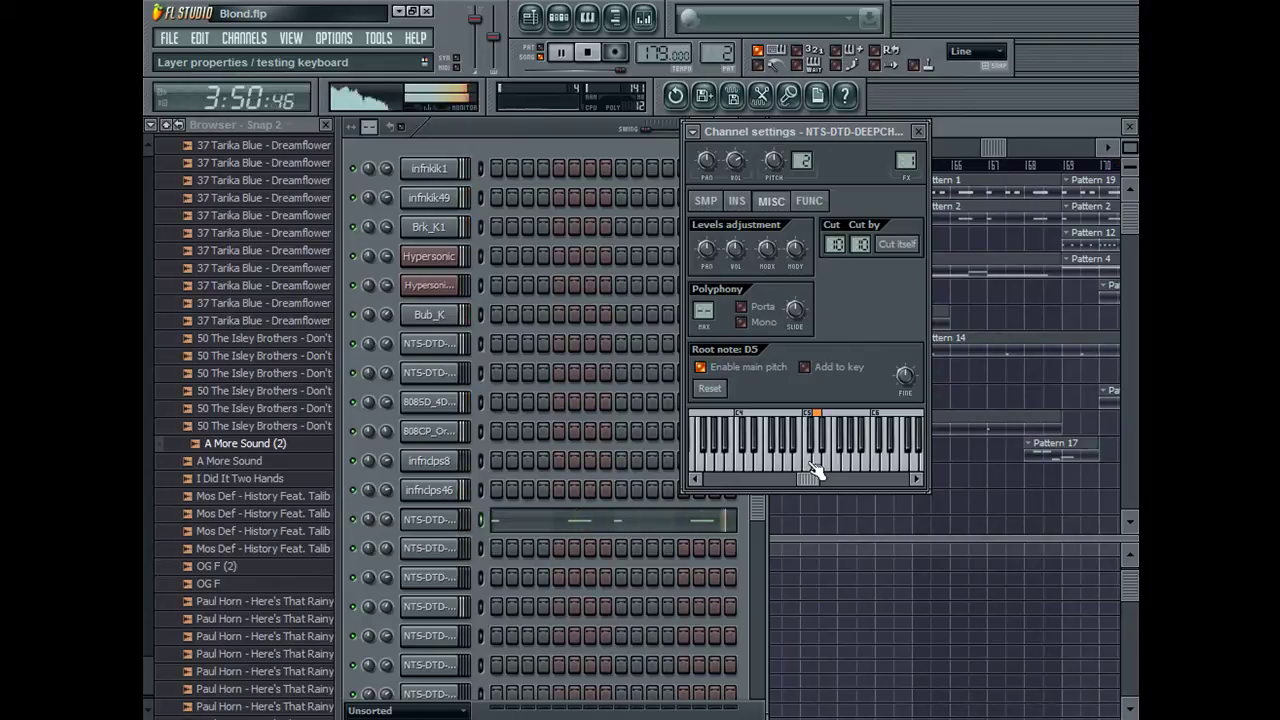
{"action": "left_click", "coordinate": [918, 131]}
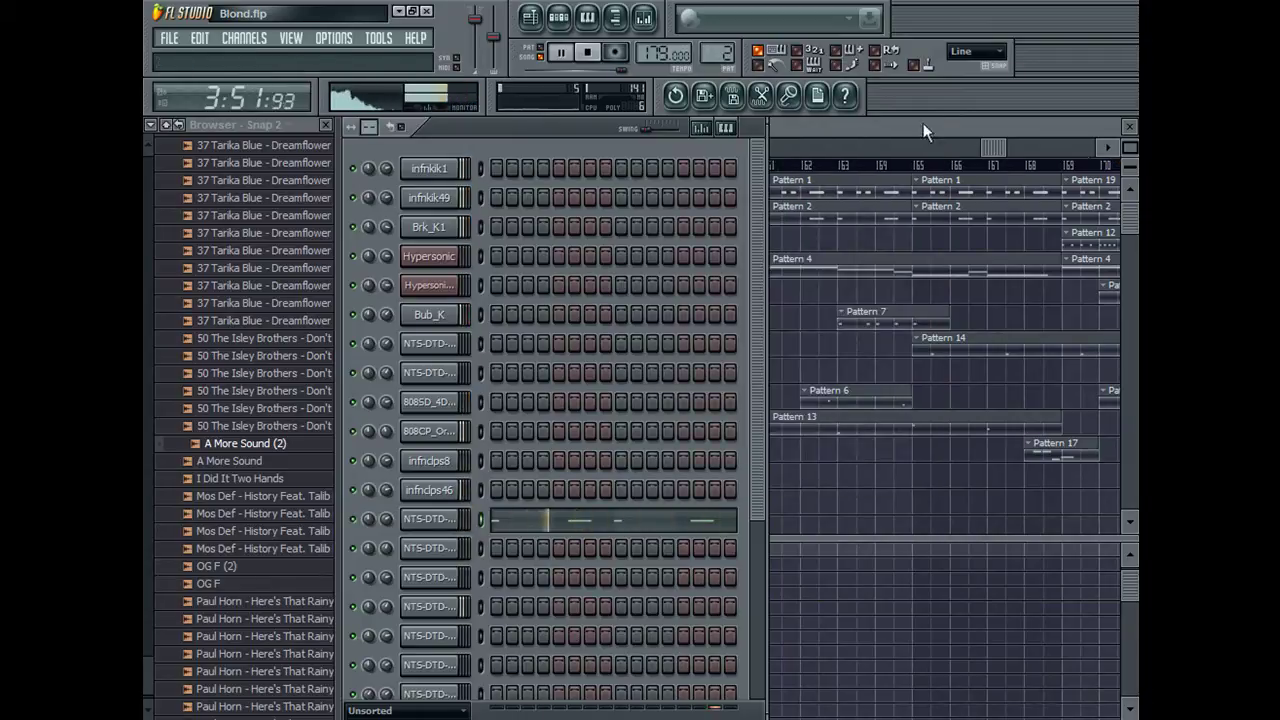
Step: Create a master volume automation clip over bars 161 to 177 and slope it down as a fade-out
{"action": "left_click", "coordinate": [1129, 146]}
{"action": "left_click_drag", "start_coordinate": [1130, 147], "coordinate": [1130, 157]}
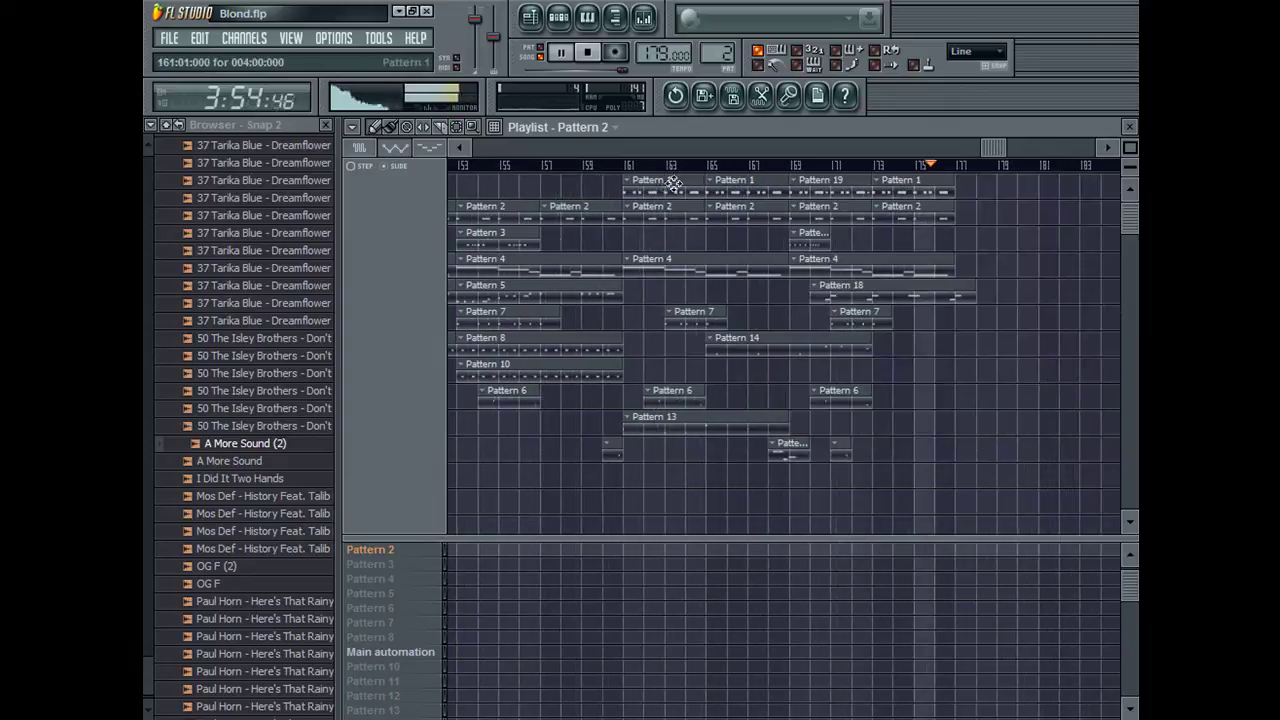
{"action": "left_click", "coordinate": [450, 165]}
{"action": "left_click", "coordinate": [556, 166]}
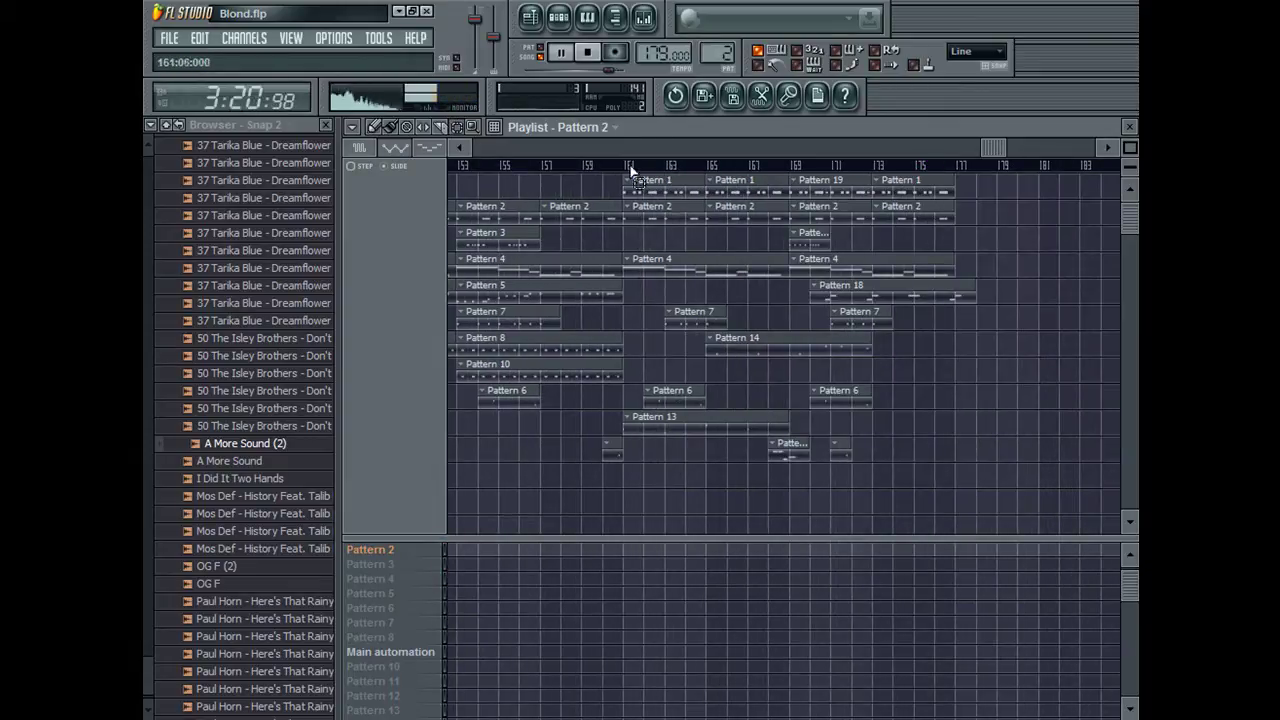
{"action": "left_click_drag", "start_coordinate": [630, 170], "coordinate": [957, 200]}
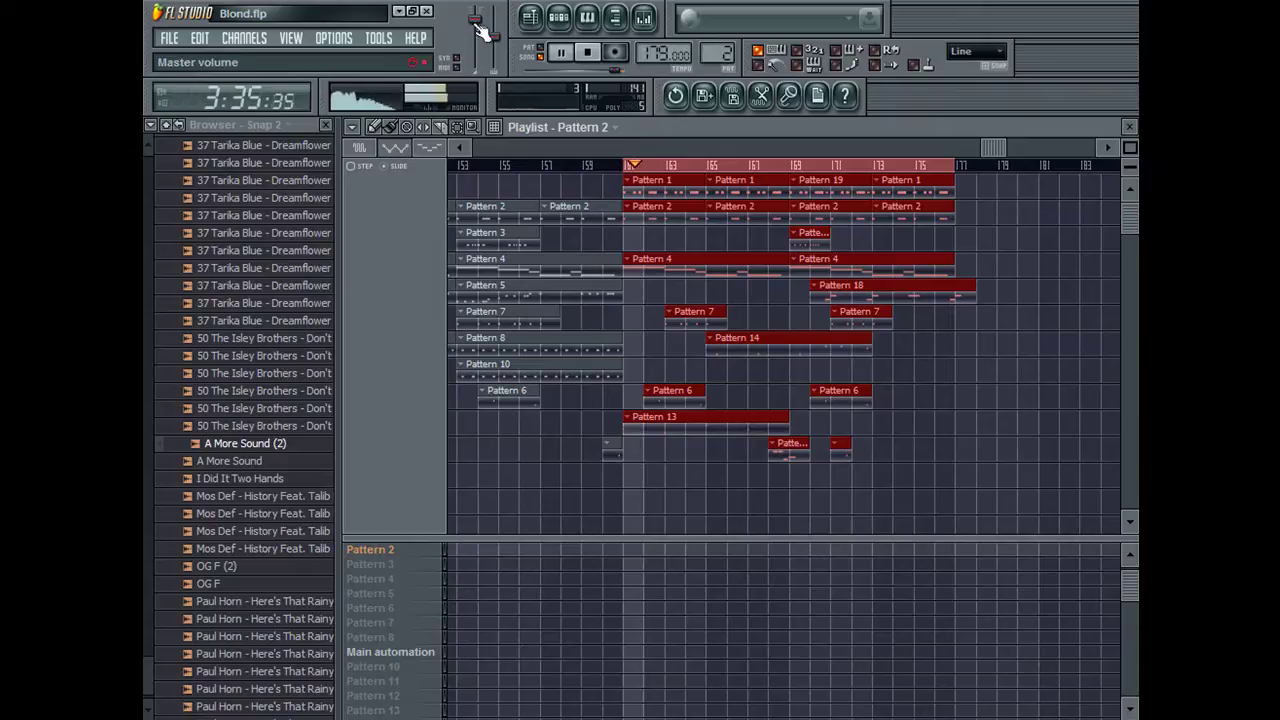
{"action": "left_click", "coordinate": [520, 133]}
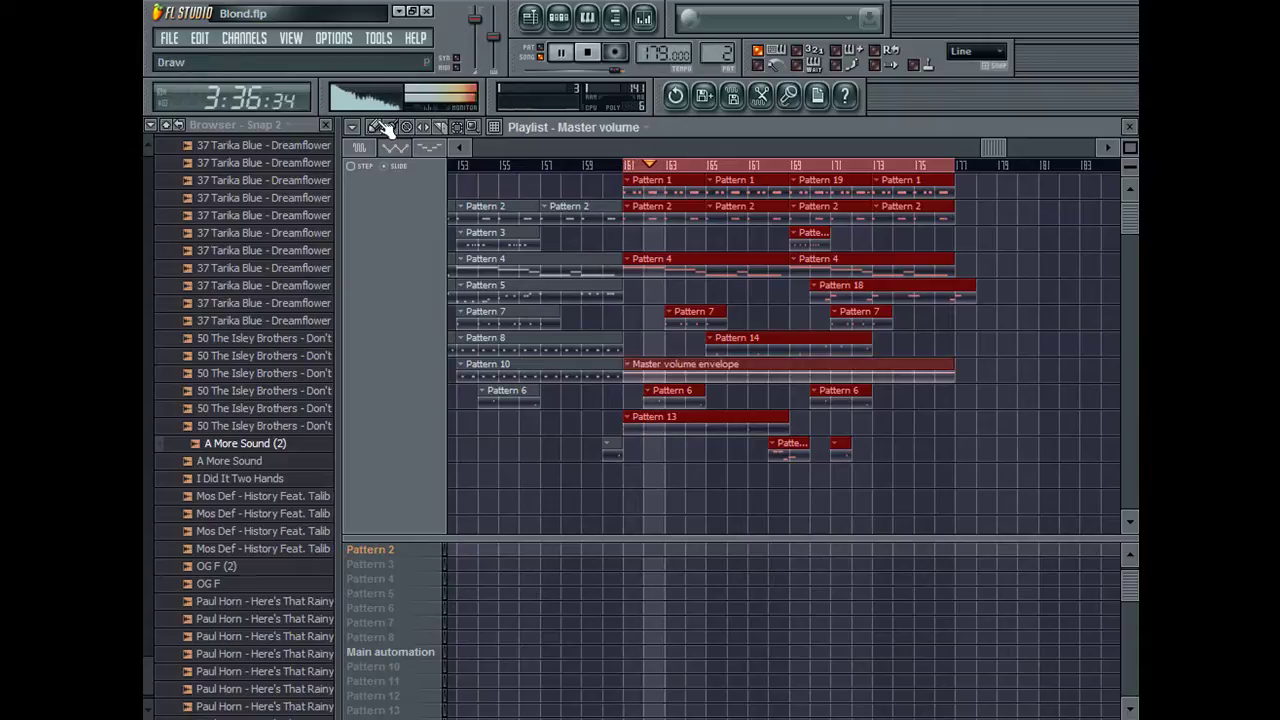
{"action": "left_click", "coordinate": [956, 372]}
{"action": "left_click_drag", "start_coordinate": [960, 375], "coordinate": [960, 400]}
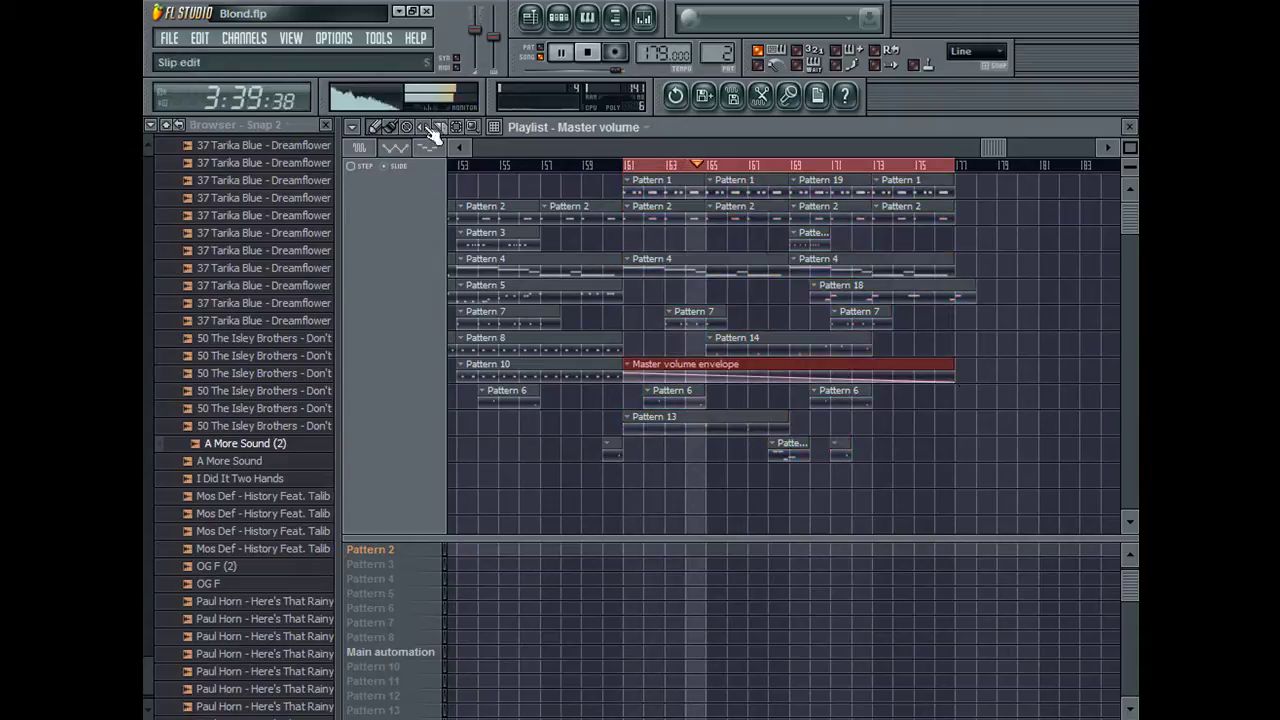
Step: Cut off Pattern 18 at bar 176 and Track 1 midway through bar 169, deleting the remaining Pattern 19 and Pattern 1 pieces
{"action": "left_click", "coordinate": [944, 296]}
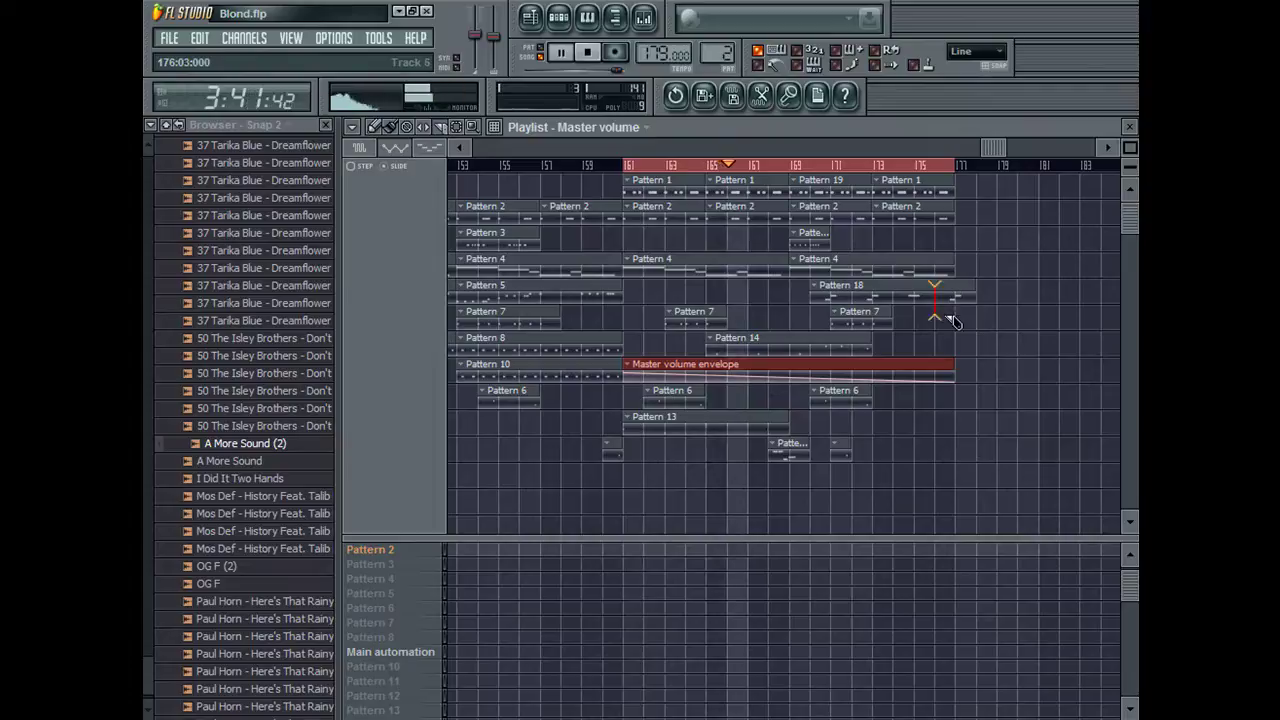
{"action": "right_click", "coordinate": [944, 296]}
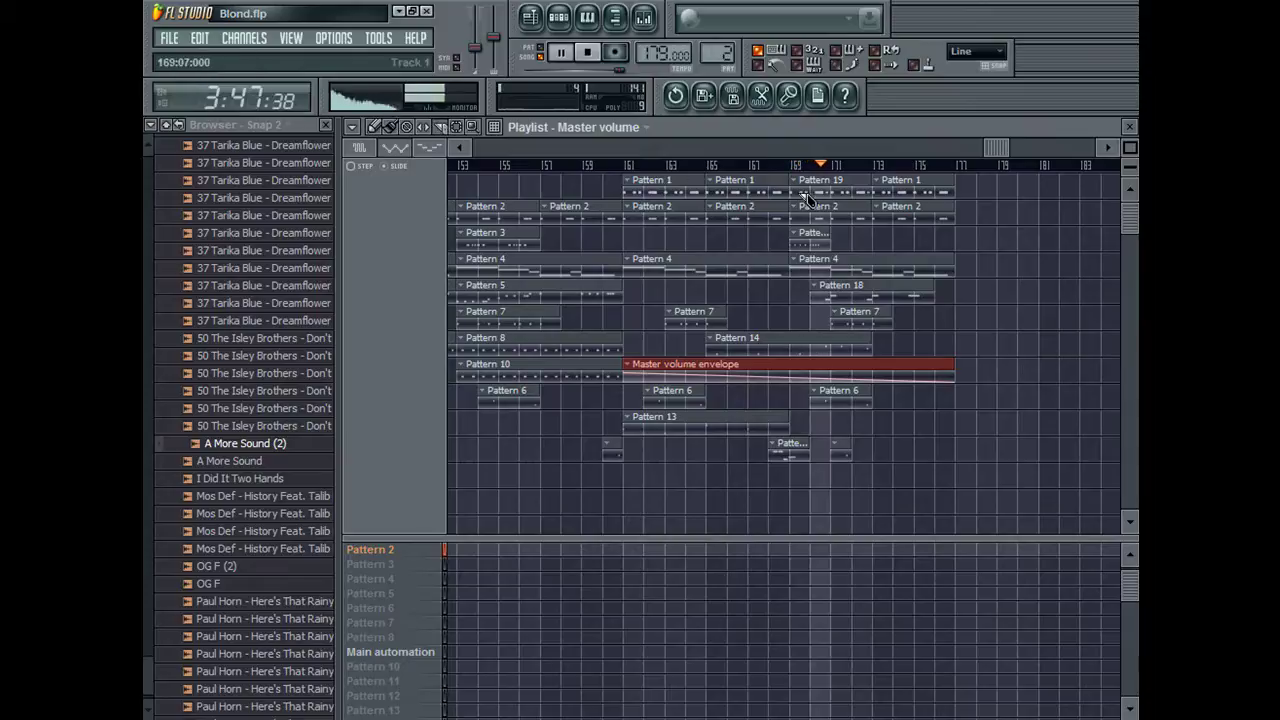
{"action": "left_click_drag", "start_coordinate": [1130, 147], "coordinate": [1130, 137]}
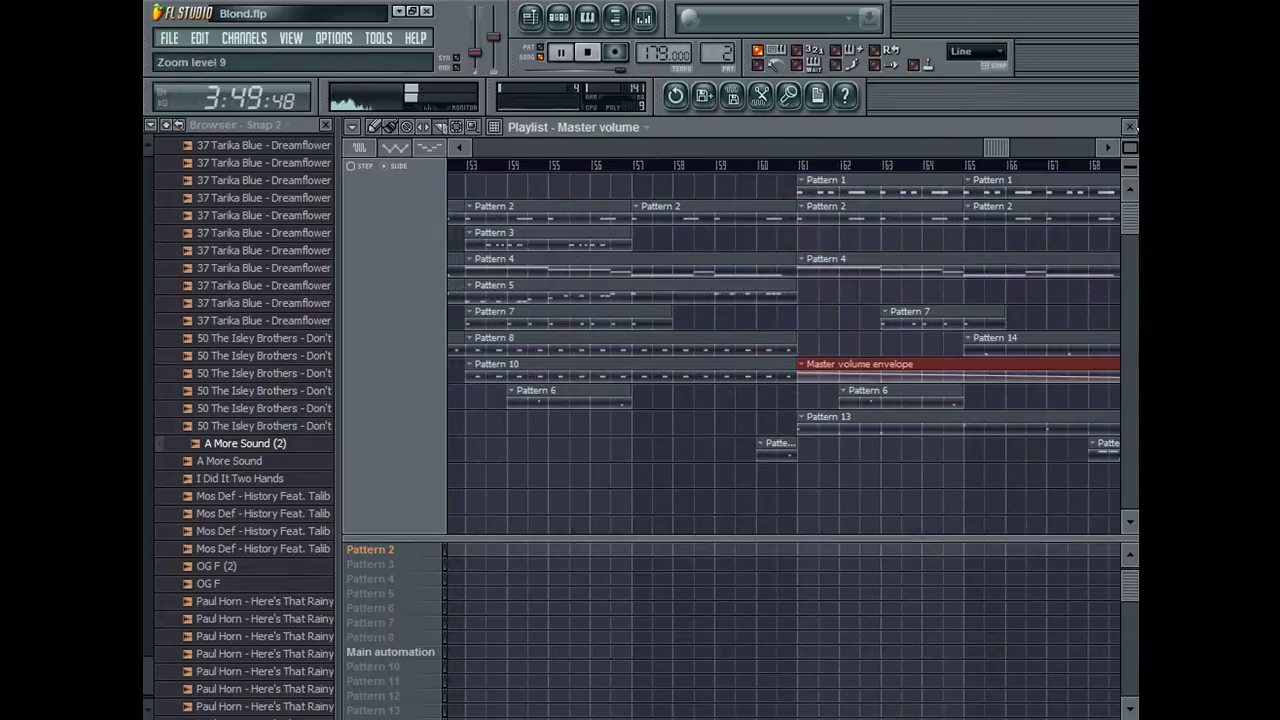
{"action": "left_click_drag", "start_coordinate": [995, 145], "coordinate": [1036, 140]}
{"action": "left_click", "coordinate": [614, 165]}
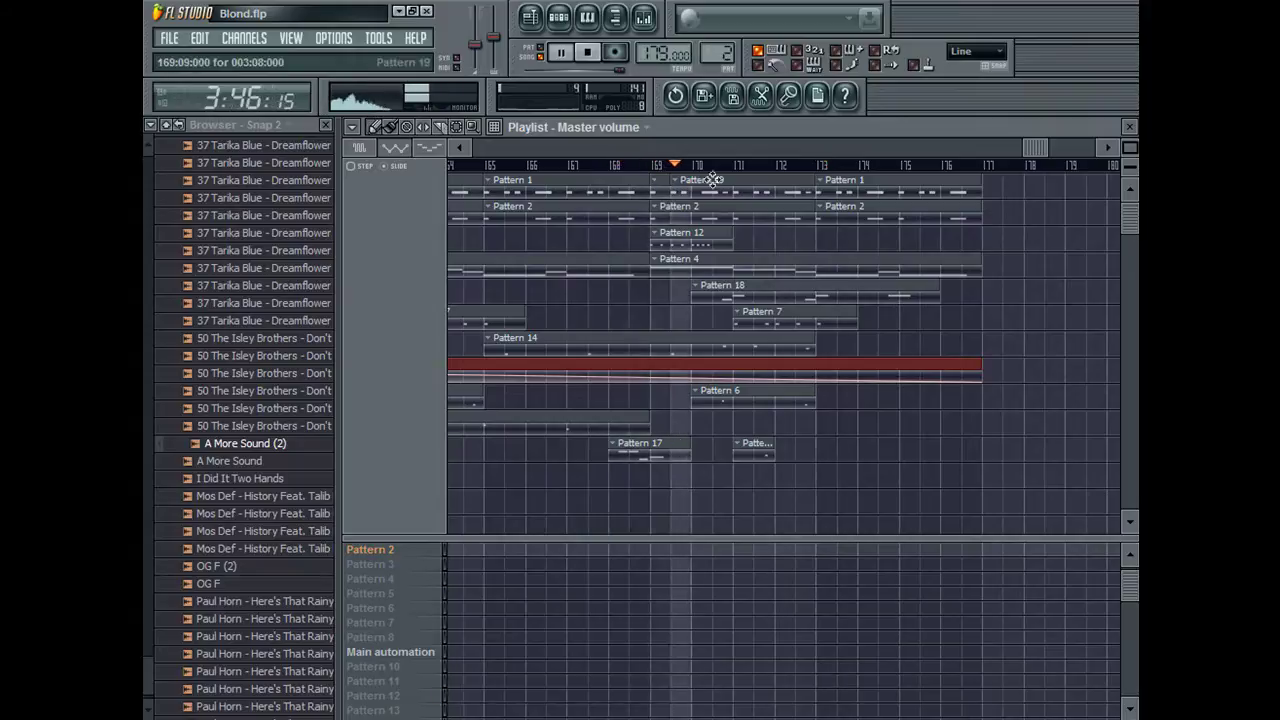
{"action": "right_click", "coordinate": [696, 185]}
Step: Trim the last Pattern 18 clip to end at bar 174 and the last Pattern 2 clip to end at bar 176
{"action": "left_click", "coordinate": [441, 128]}
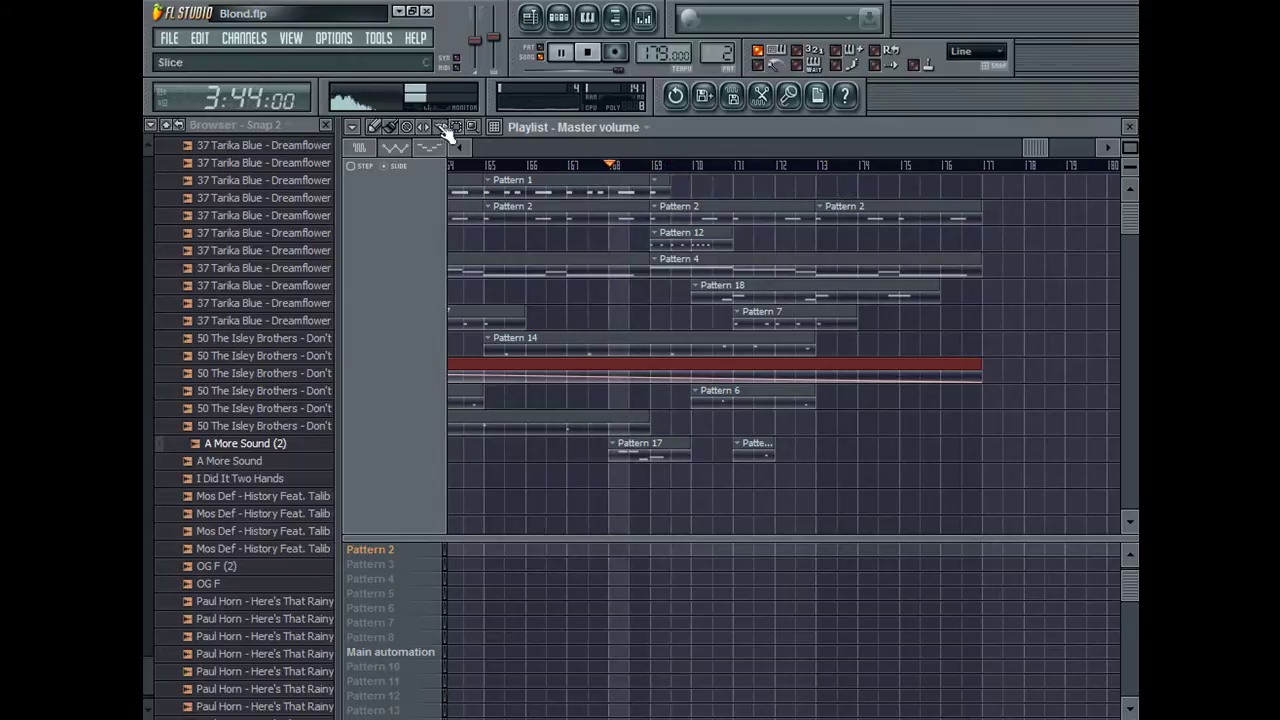
{"action": "left_click_drag", "start_coordinate": [667, 241], "coordinate": [679, 247]}
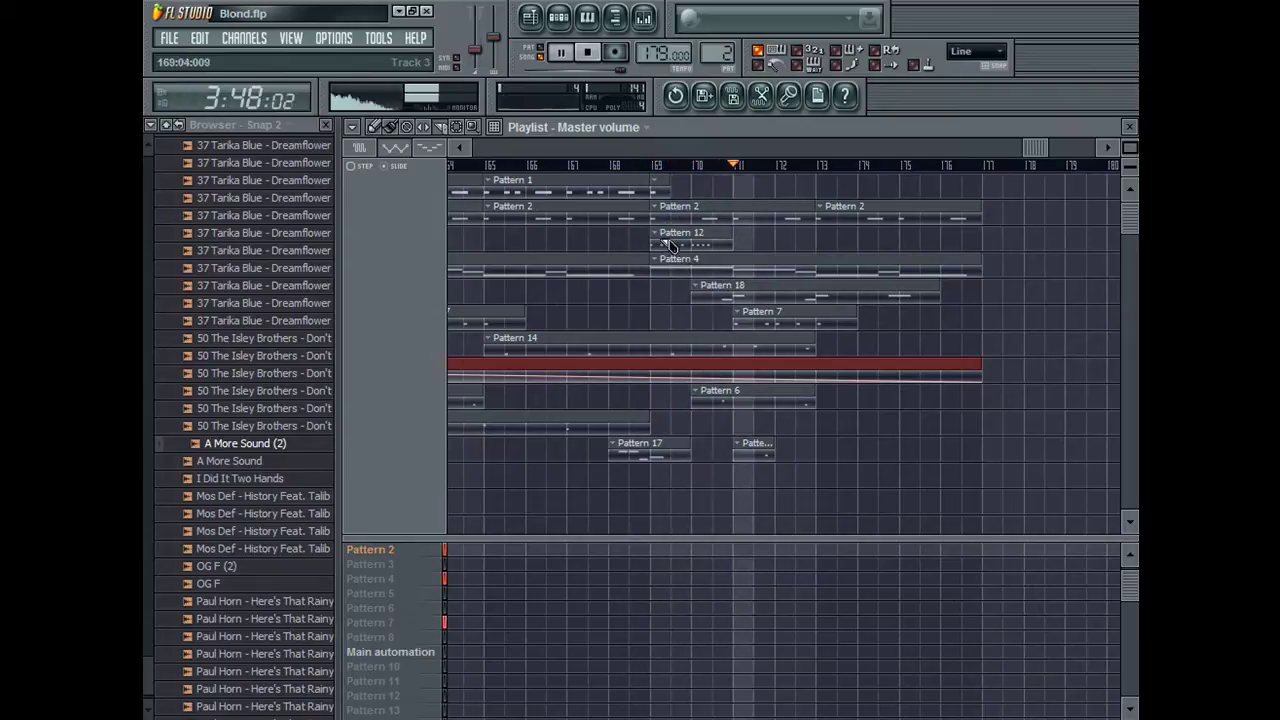
{"action": "left_click", "coordinate": [375, 128]}
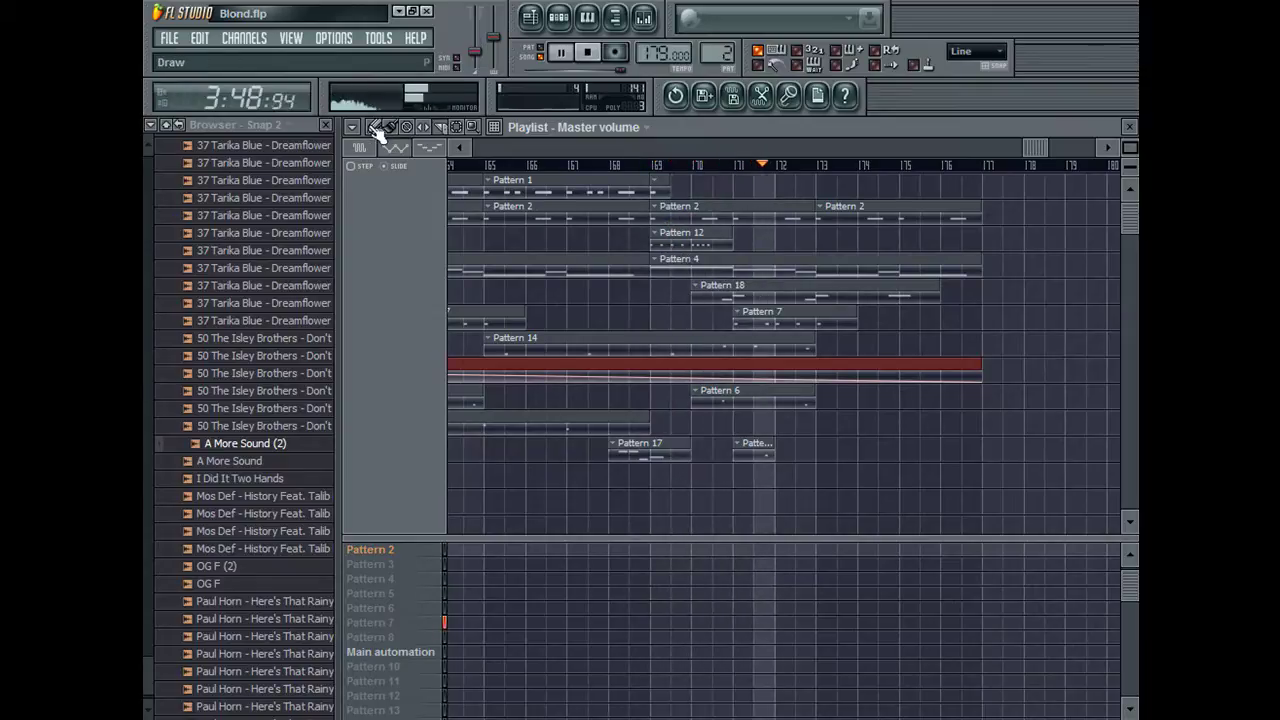
{"action": "right_click", "coordinate": [847, 298]}
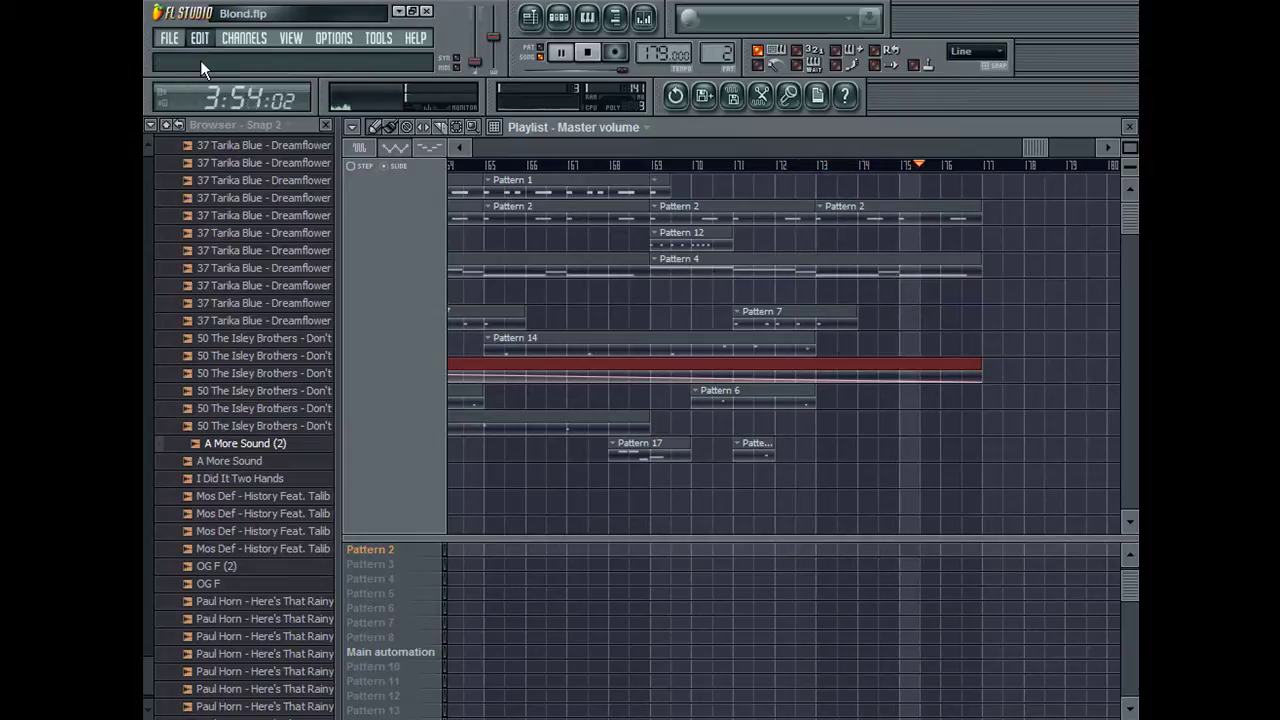
{"action": "key", "text": "ctrl+z"}
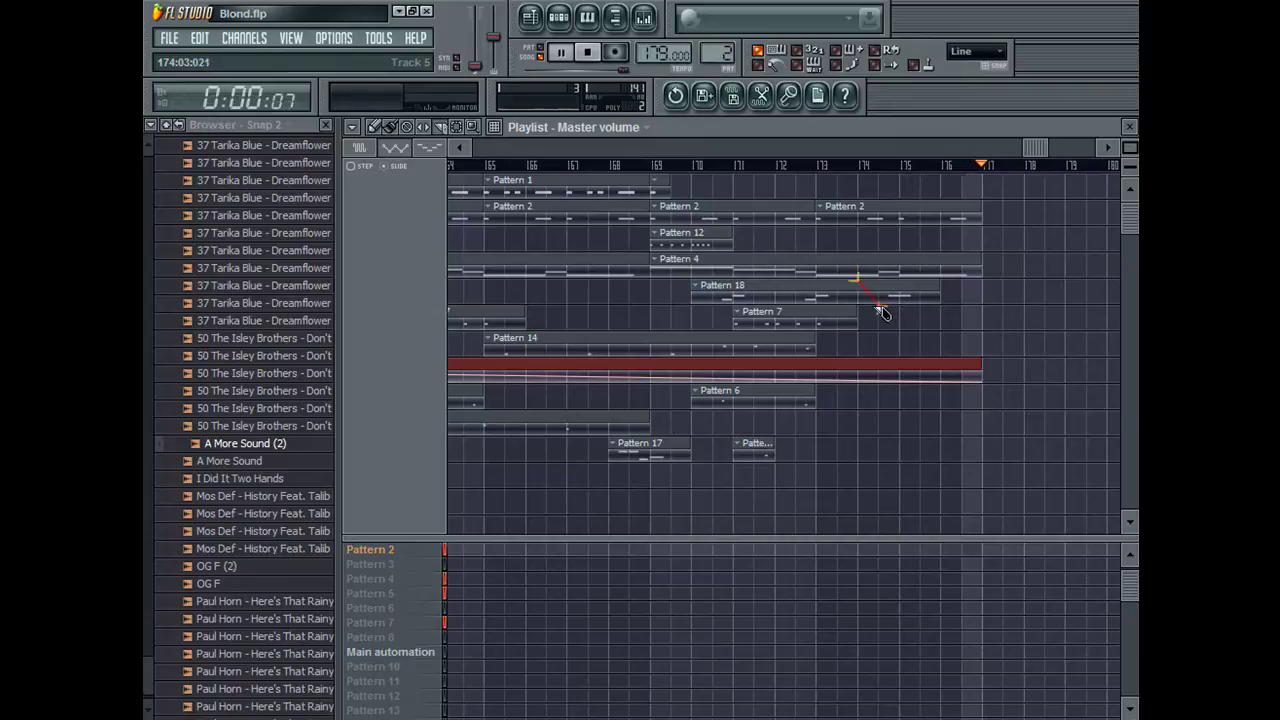
{"action": "left_click_drag", "start_coordinate": [883, 312], "coordinate": [873, 319]}
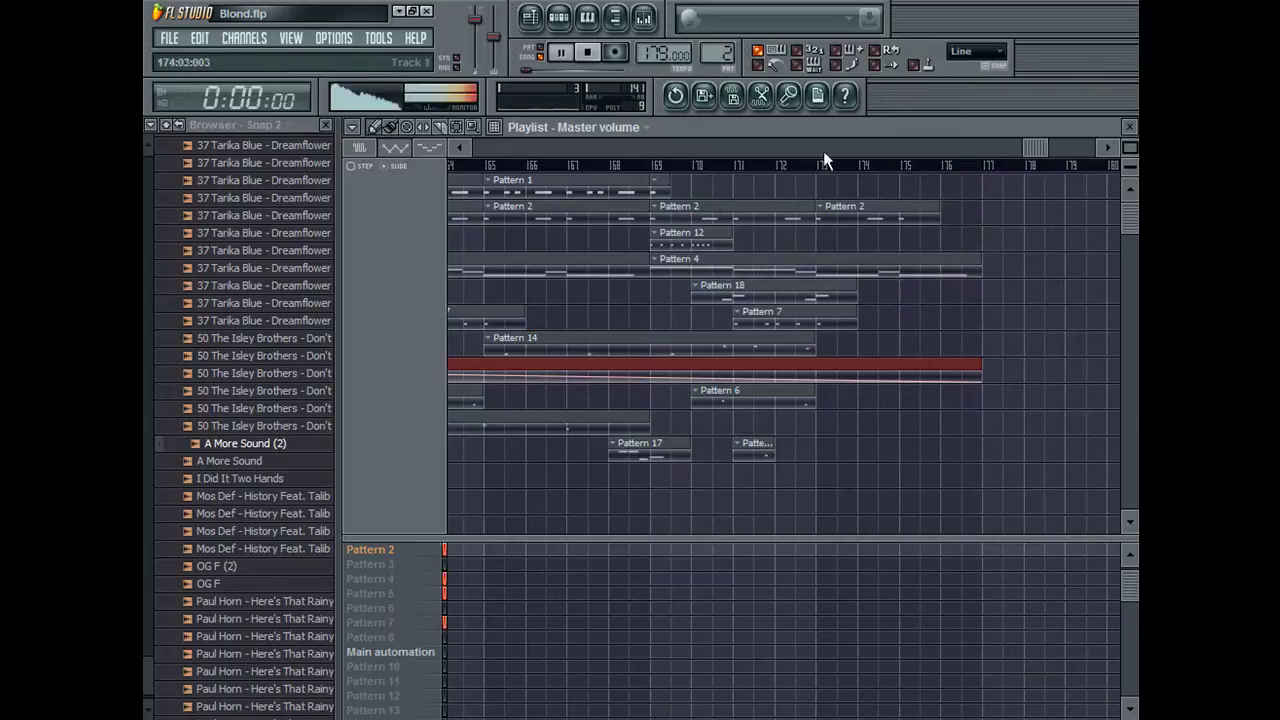
Step: Insert the "A More Sound (2)" sample on Track 8 at bar 1 and shift the whole arrangement to start at bar 2
{"action": "left_click_drag", "start_coordinate": [1130, 148], "coordinate": [1112, 480]}
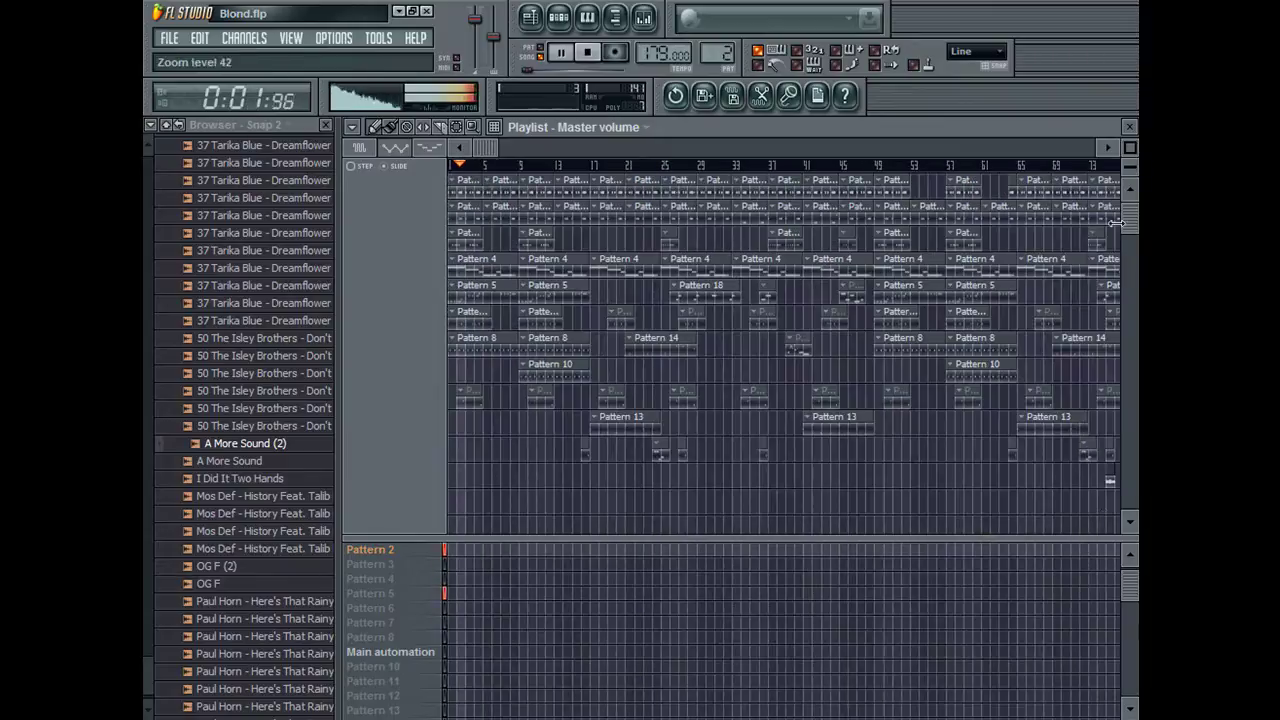
{"action": "left_click_drag", "start_coordinate": [347, 441], "coordinate": [350, 441]}
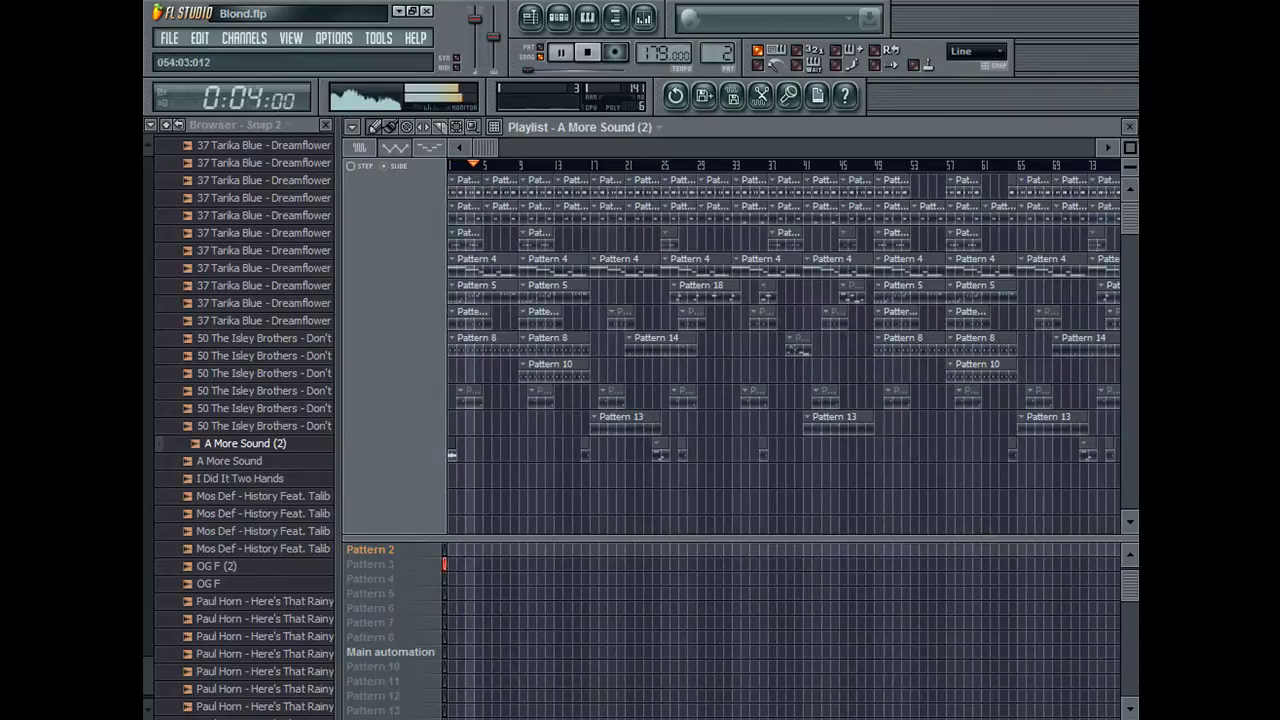
{"action": "key", "text": "shift+1"}
{"action": "key", "text": "ctrl+a"}
{"action": "left_click_drag", "start_coordinate": [513, 448], "coordinate": [560, 373]}
{"action": "key", "text": "ctrl+d"}
{"action": "key", "text": "ctrl+a"}
{"action": "key", "text": "ctrl+d"}
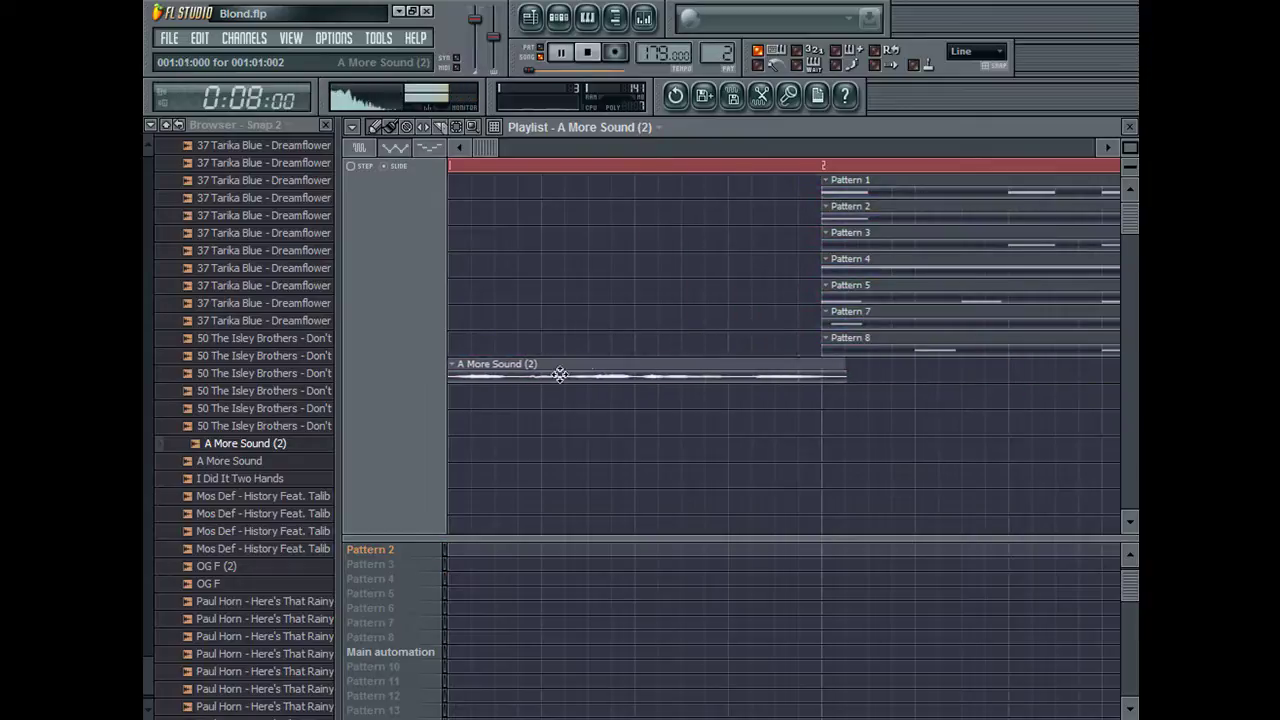
Step: Route the "A More Sound (2)" sample to mixer Insert 5 and load Fruity Delay Bank in its first effect slot
{"action": "key", "text": "space"}
{"action": "double_click", "coordinate": [629, 364]}
{"action": "key", "text": "Escape"}
{"action": "double_click", "coordinate": [618, 373]}
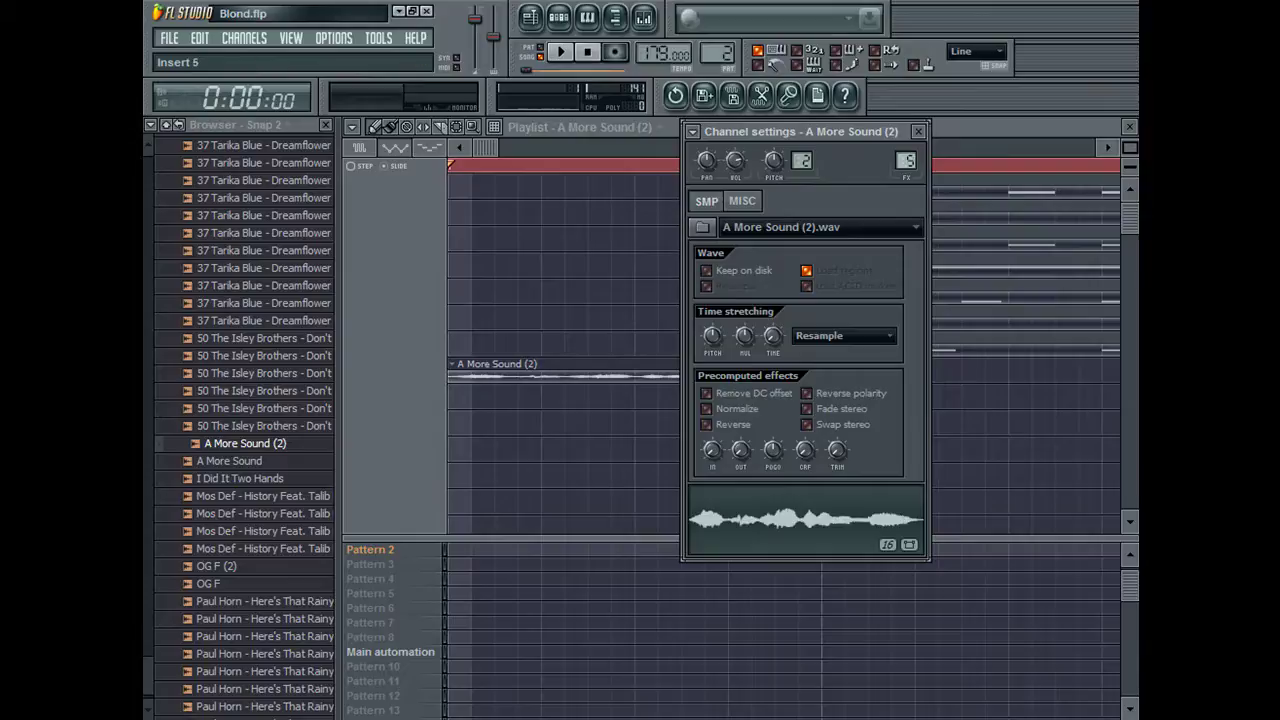
{"action": "left_click", "coordinate": [648, 22]}
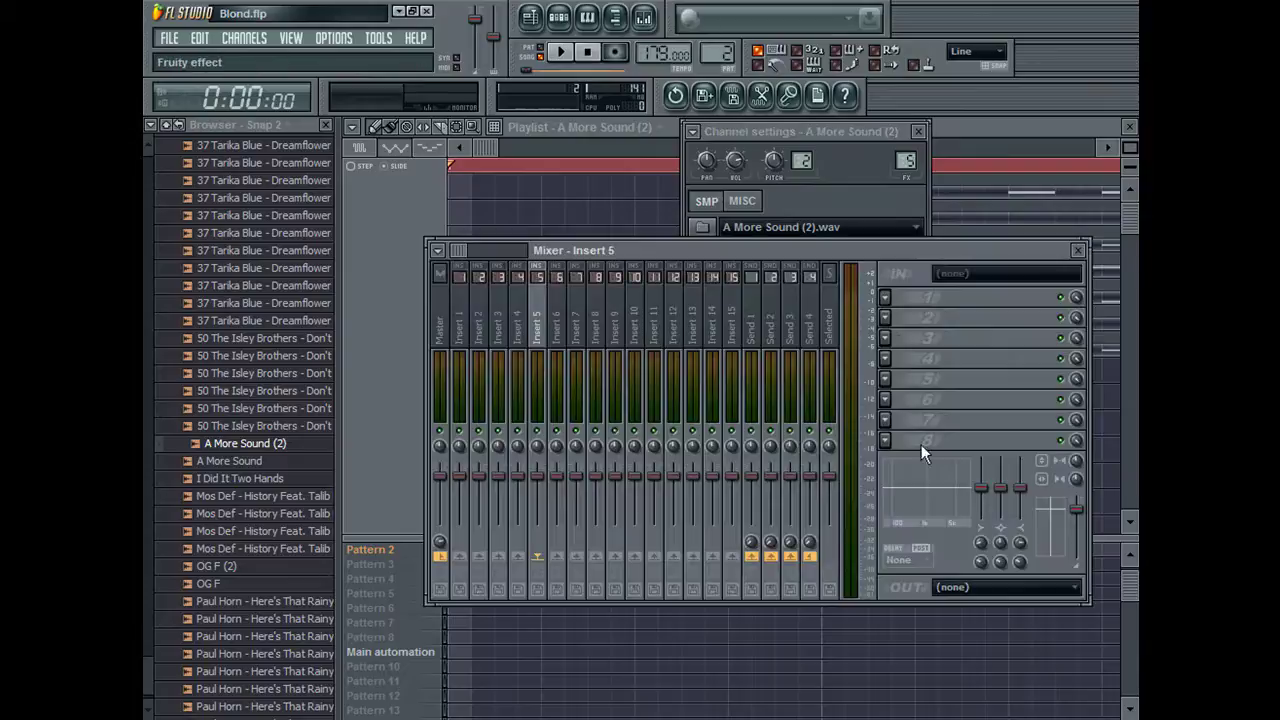
{"action": "left_click", "coordinate": [920, 293]}
{"action": "key", "text": "space"}
{"action": "key", "text": "space"}
{"action": "left_click", "coordinate": [832, 256]}
{"action": "left_click", "coordinate": [953, 302]}
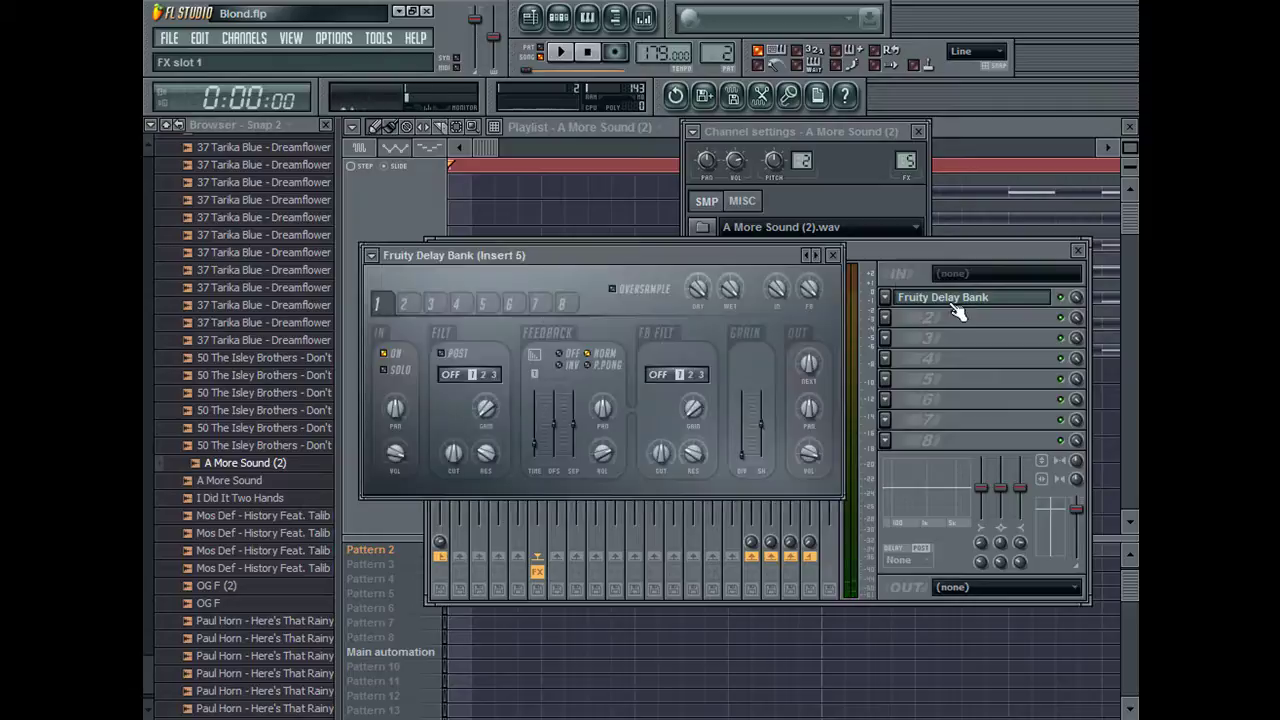
Step: Audition the Fruity Delay Bank presets one after another on the sample, stopping at the Default preset
{"action": "left_click", "coordinate": [818, 256]}
{"action": "key", "text": "space"}
{"action": "key", "text": "space"}
{"action": "left_click", "coordinate": [818, 256]}
{"action": "key", "text": "space"}
{"action": "key", "text": "space"}
{"action": "left_click", "coordinate": [818, 256]}
{"action": "key", "text": "space"}
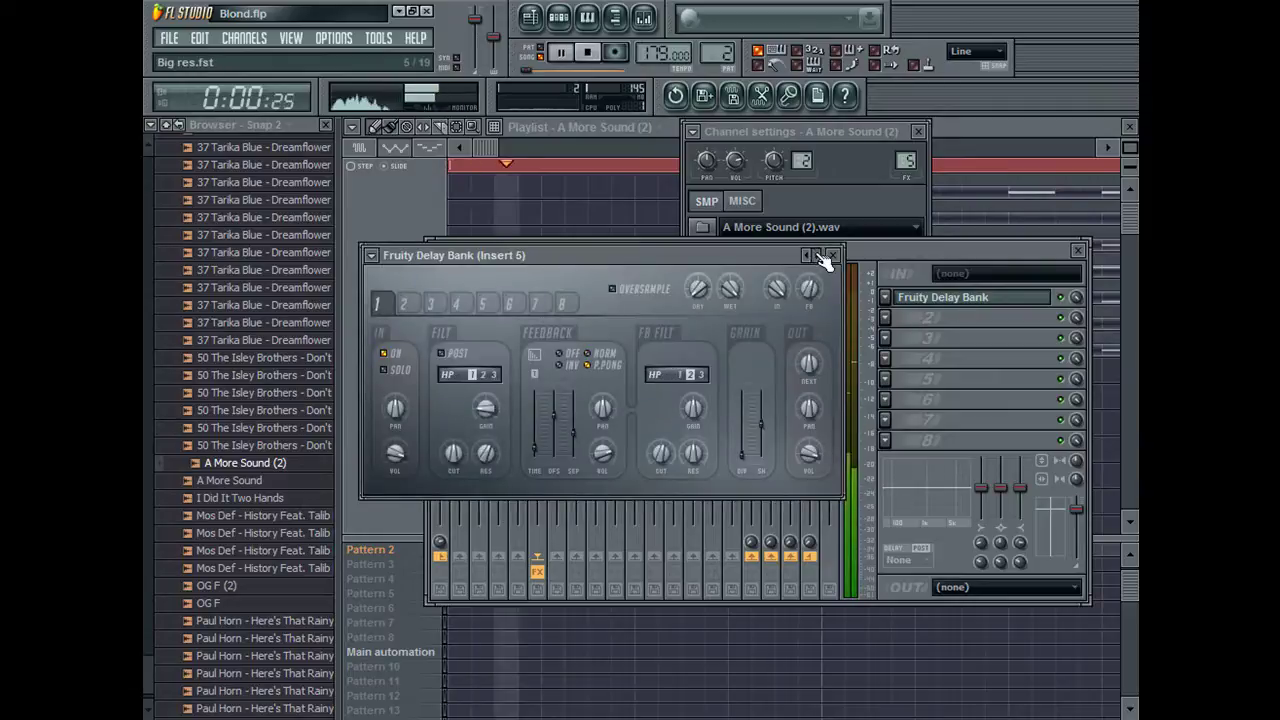
{"action": "key", "text": "space"}
{"action": "left_click", "coordinate": [819, 256]}
{"action": "key", "text": "space"}
{"action": "key", "text": "space"}
{"action": "left_click", "coordinate": [819, 256]}
{"action": "key", "text": "space"}
{"action": "key", "text": "space"}
{"action": "key", "text": "space"}
{"action": "key", "text": "space"}
{"action": "left_click", "coordinate": [819, 256]}
{"action": "key", "text": "space"}
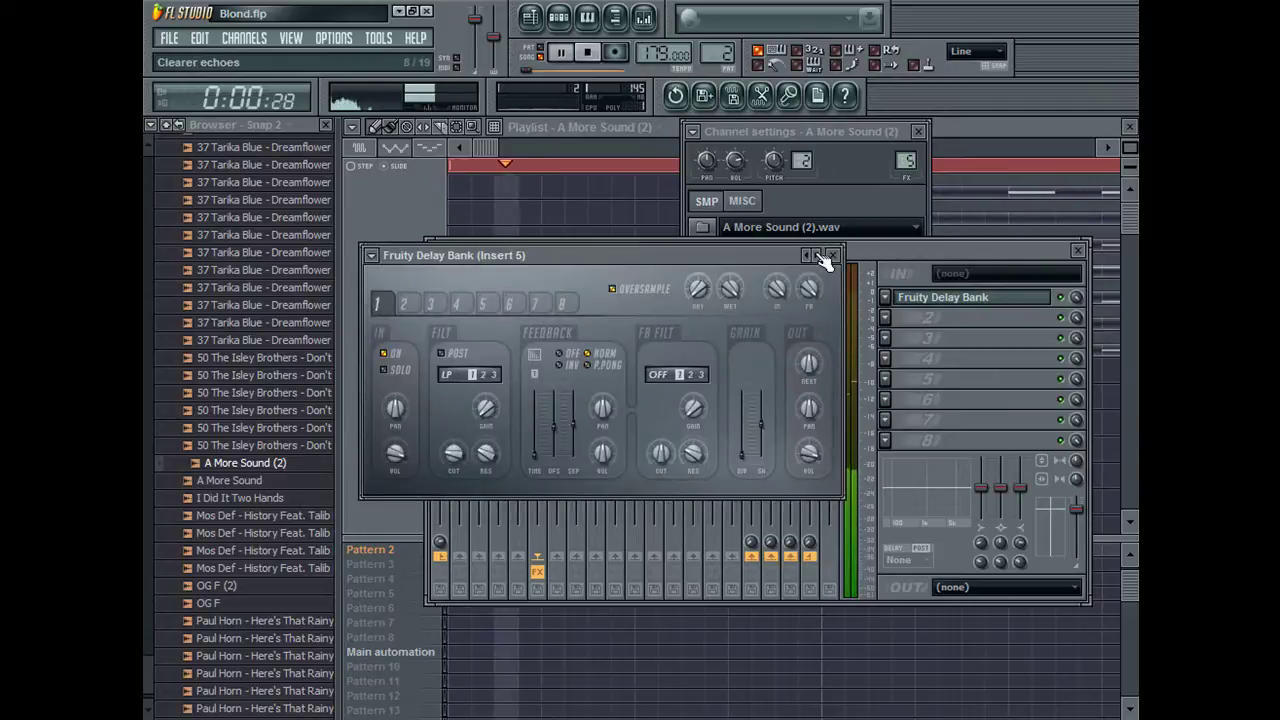
{"action": "left_click", "coordinate": [816, 257]}
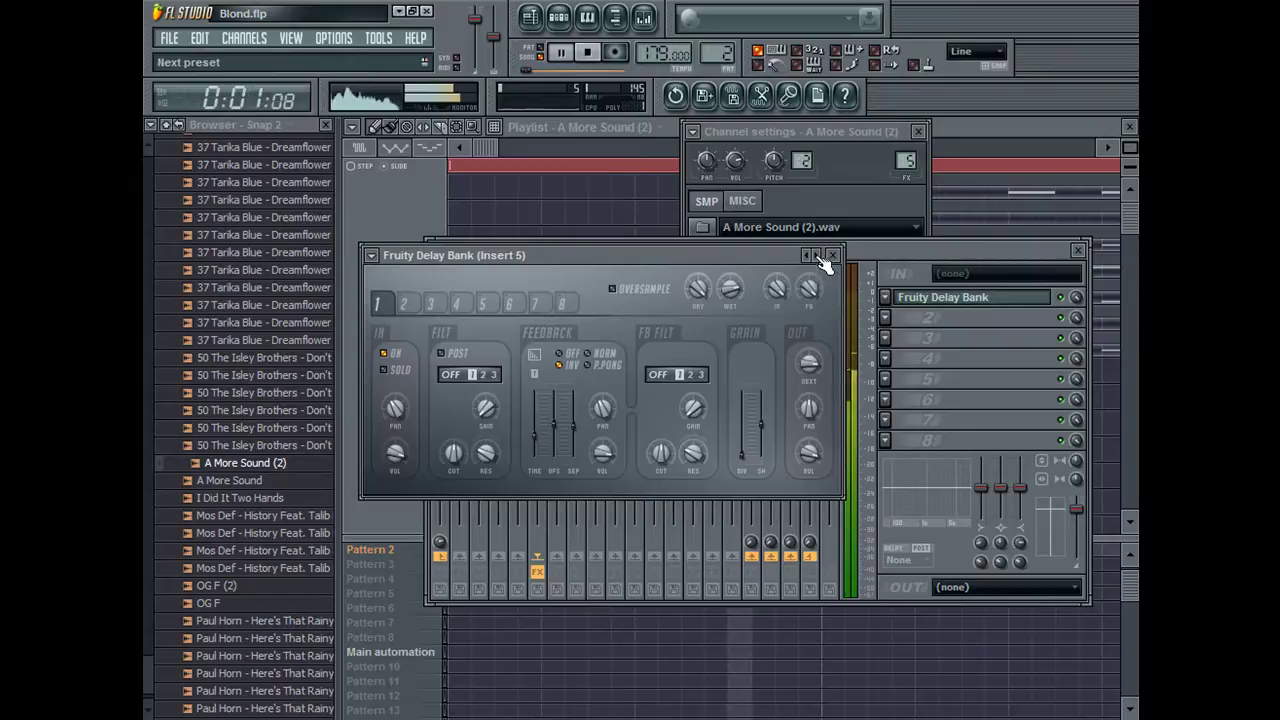
{"action": "left_click", "coordinate": [821, 258]}
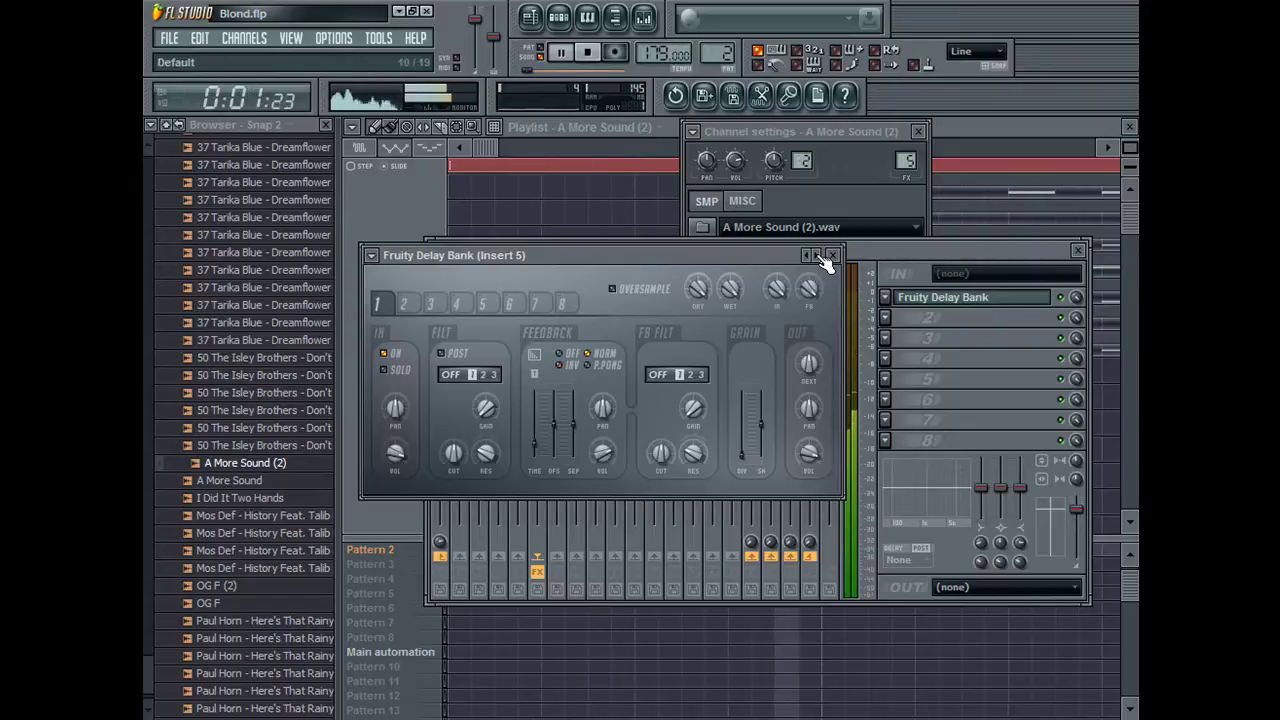
Step: Set the delay's feedback time to 4:00 and close the effect, channel settings and mixer windows
{"action": "left_click_drag", "start_coordinate": [533, 400], "coordinate": [545, 432]}
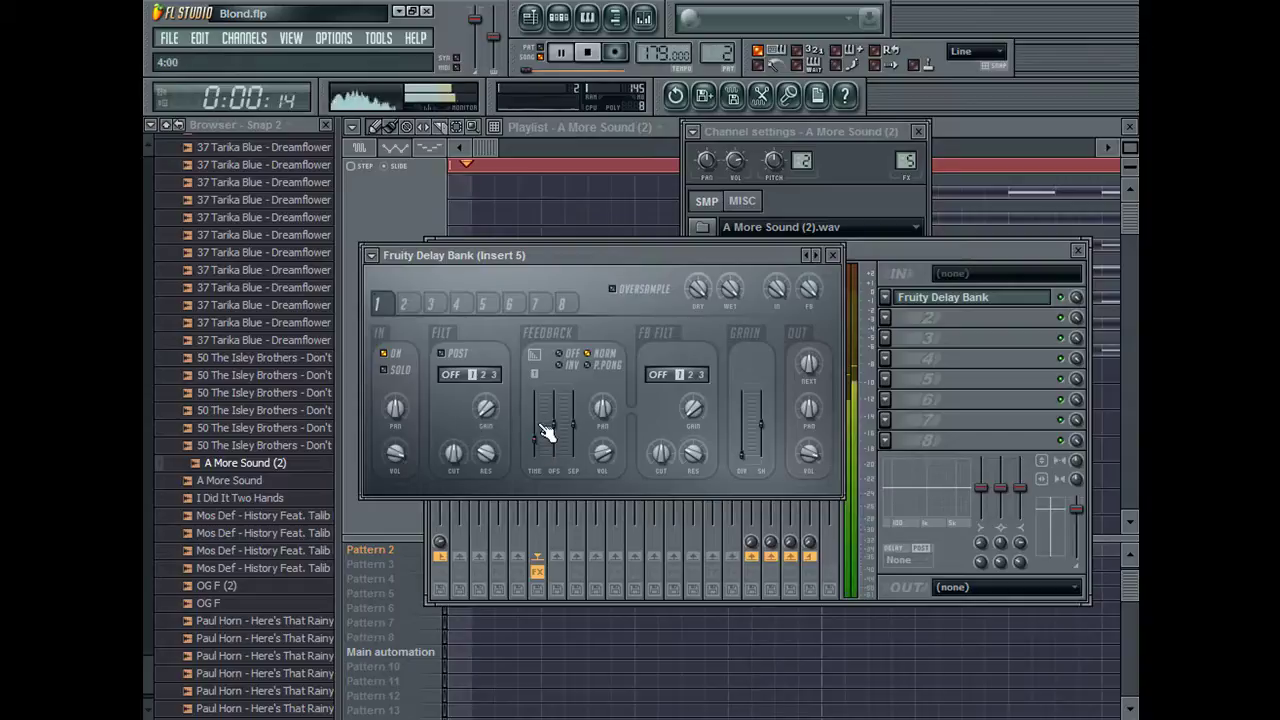
{"action": "left_click", "coordinate": [836, 254]}
{"action": "left_click", "coordinate": [918, 131]}
{"action": "left_click", "coordinate": [1079, 250]}
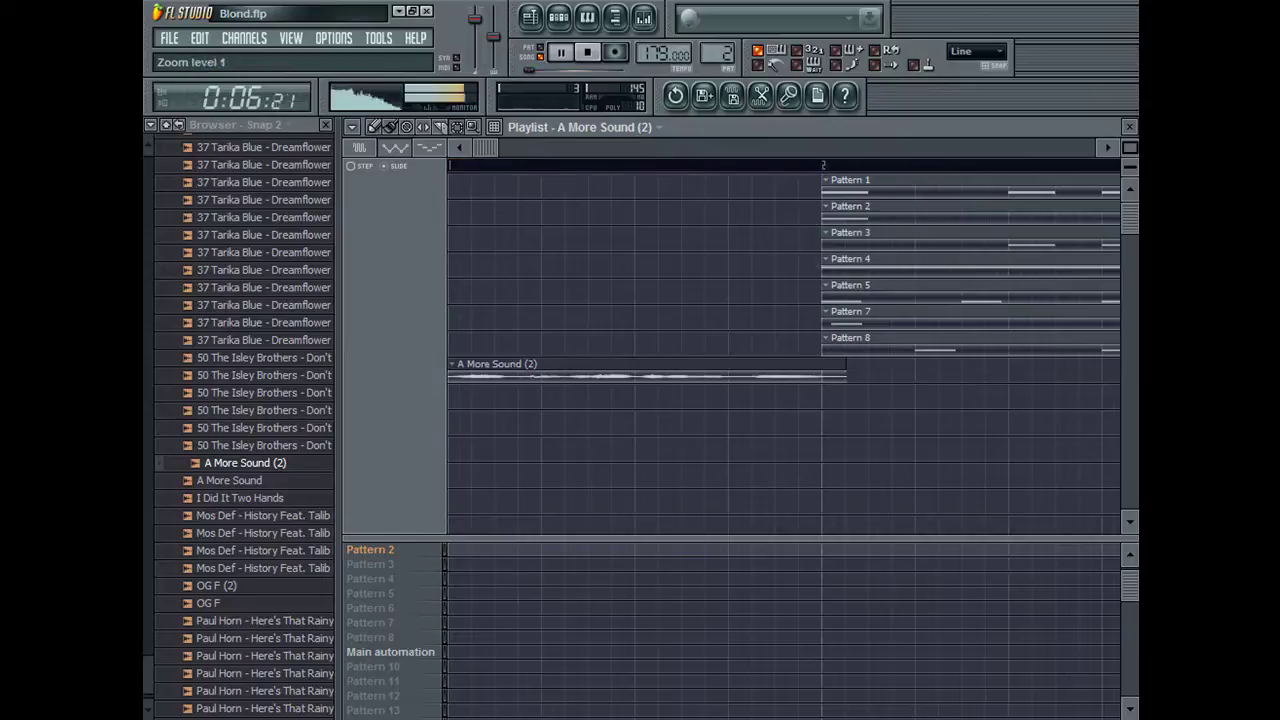
Step: Add master volume automation at the very start of Track 1 and replay the song's opening
{"action": "left_click_drag", "start_coordinate": [464, 166], "coordinate": [472, 166]}
{"action": "key", "text": "space"}
{"action": "right_click", "coordinate": [475, 40]}
{"action": "left_click", "coordinate": [523, 106]}
{"action": "left_click", "coordinate": [475, 166], "text": "ctrl"}
{"action": "key", "text": "space"}
{"action": "scroll", "coordinate": [480, 172], "scroll_direction": "down", "scroll_amount": 5}
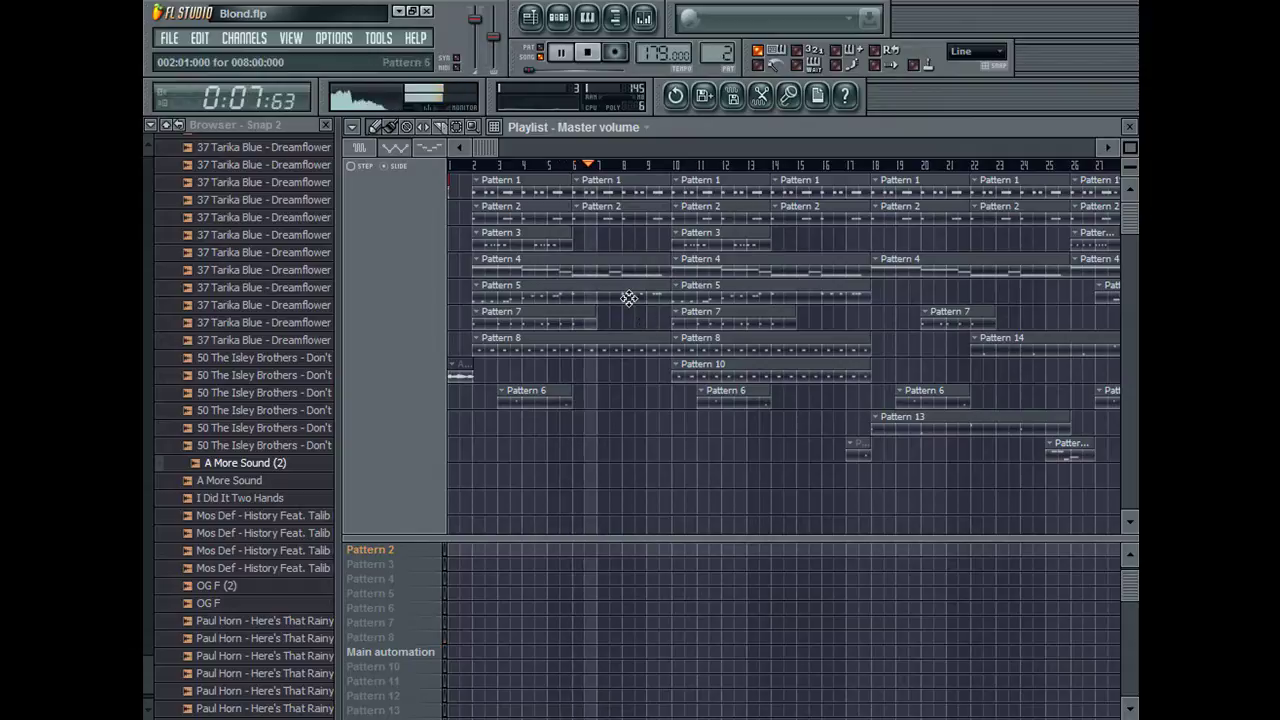
Step: Open Pattern 8 in the step sequencer and adjust the volume of the NTS-DTD-DEEPCHORD-0123 channel
{"action": "double_click", "coordinate": [625, 345]}
{"action": "key", "text": "Escape"}
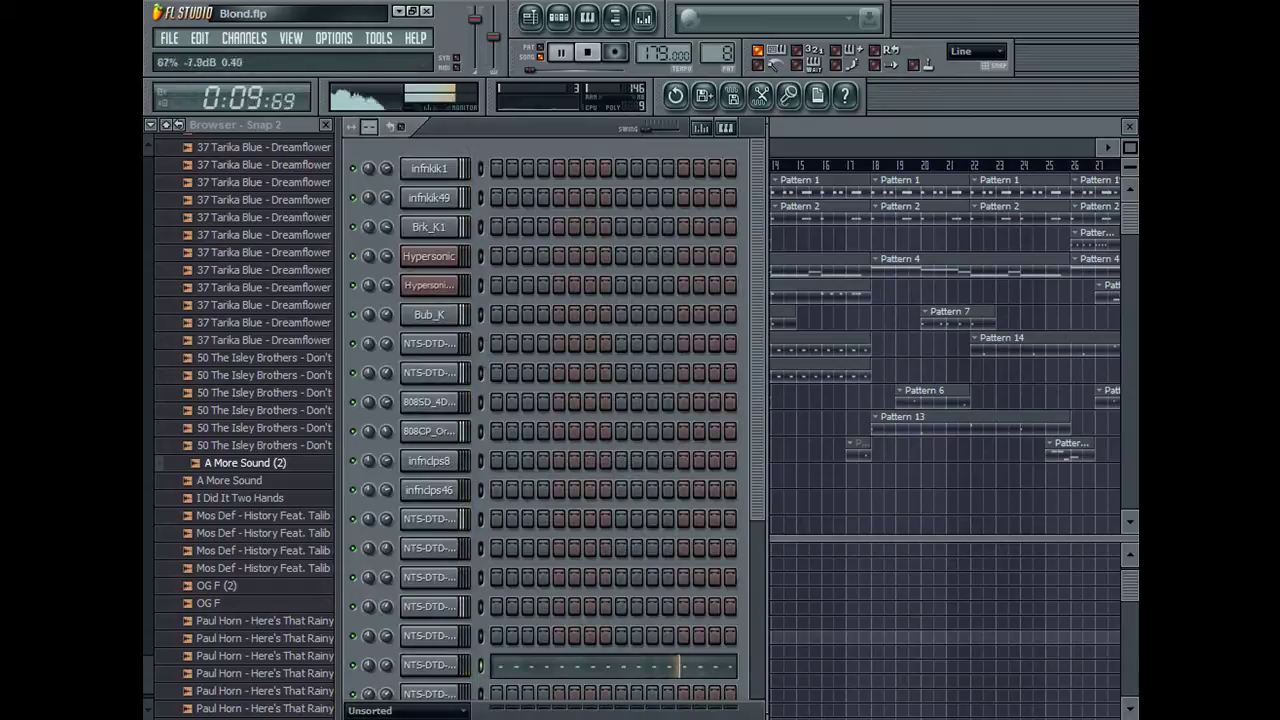
{"action": "left_click_drag", "start_coordinate": [756, 465], "coordinate": [754, 718]}
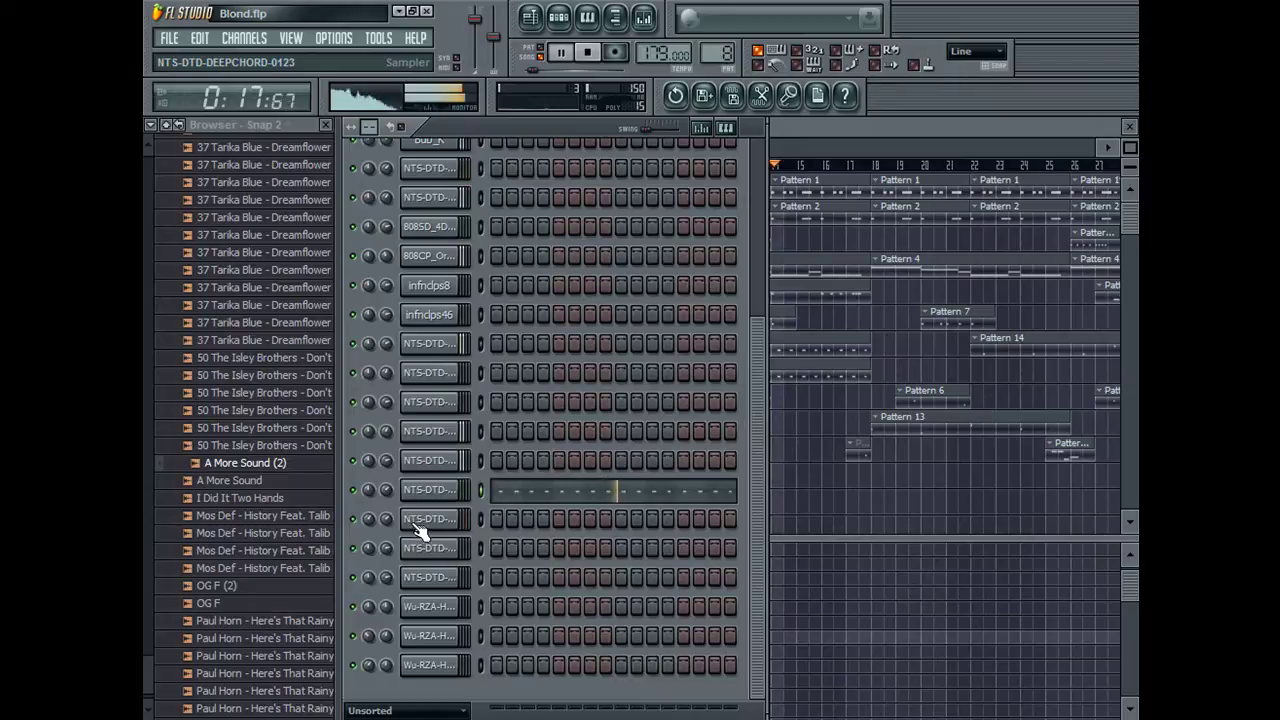
{"action": "left_click_drag", "start_coordinate": [386, 520], "coordinate": [386, 524]}
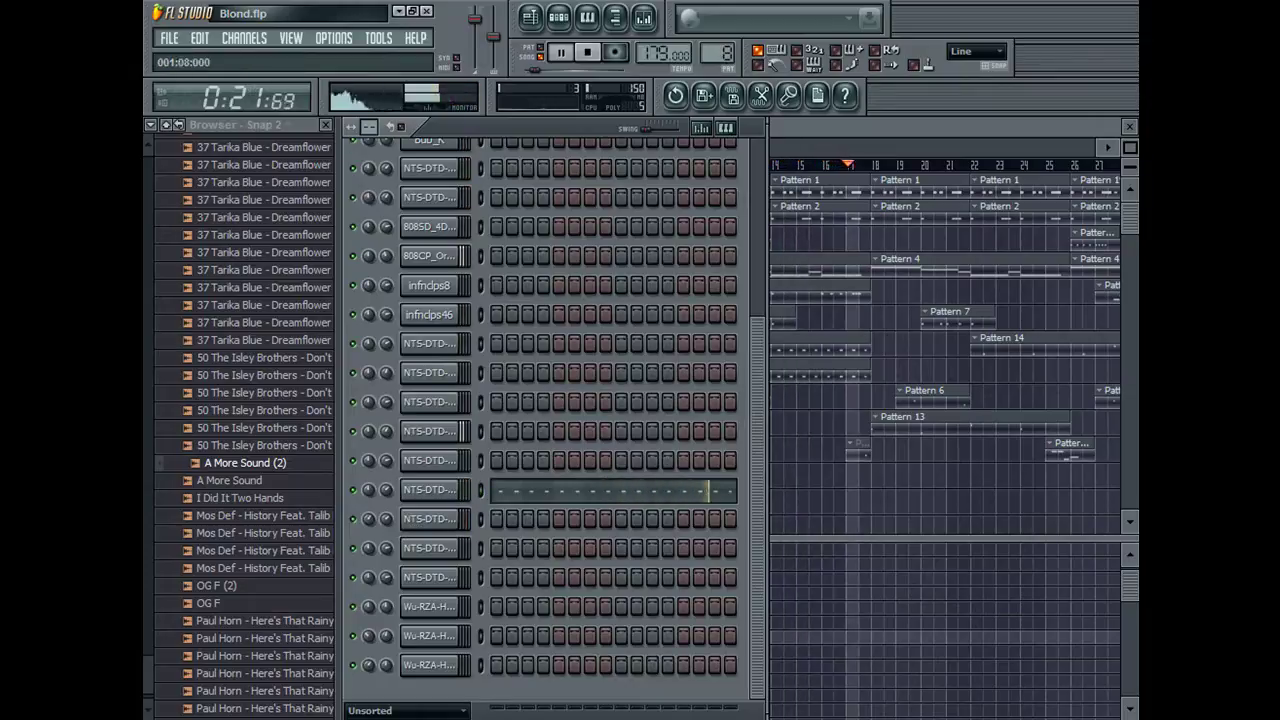
Step: Dismiss the system Volume Control window and examine which channels Pattern 15 and Pattern 7 use
{"action": "key", "text": "alt+Tab"}
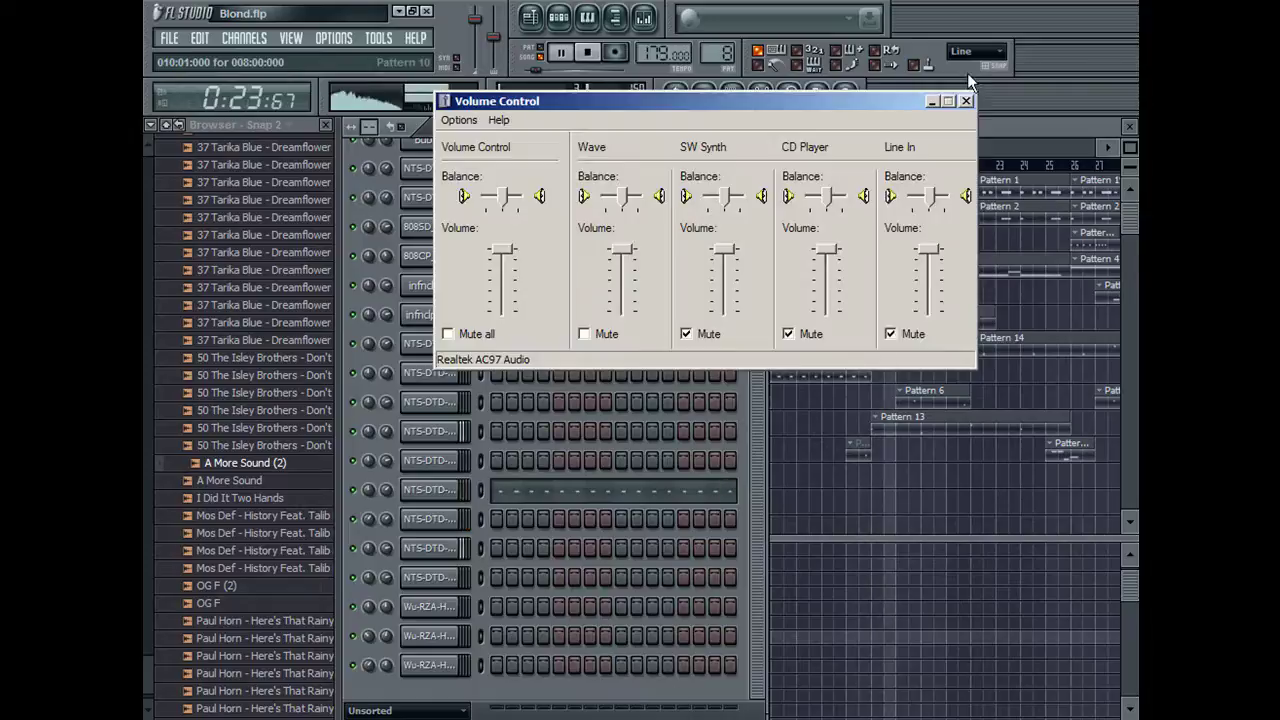
{"action": "left_click", "coordinate": [966, 101]}
{"action": "left_click", "coordinate": [914, 380]}
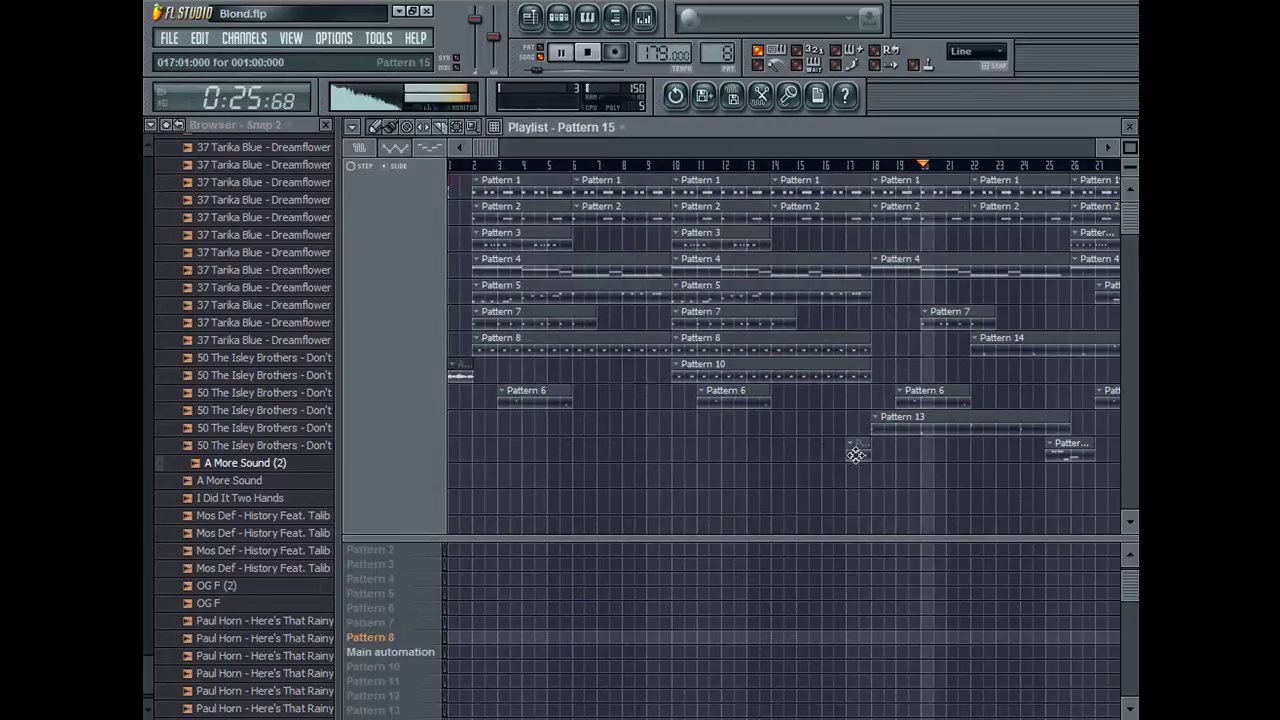
{"action": "left_click", "coordinate": [552, 471]}
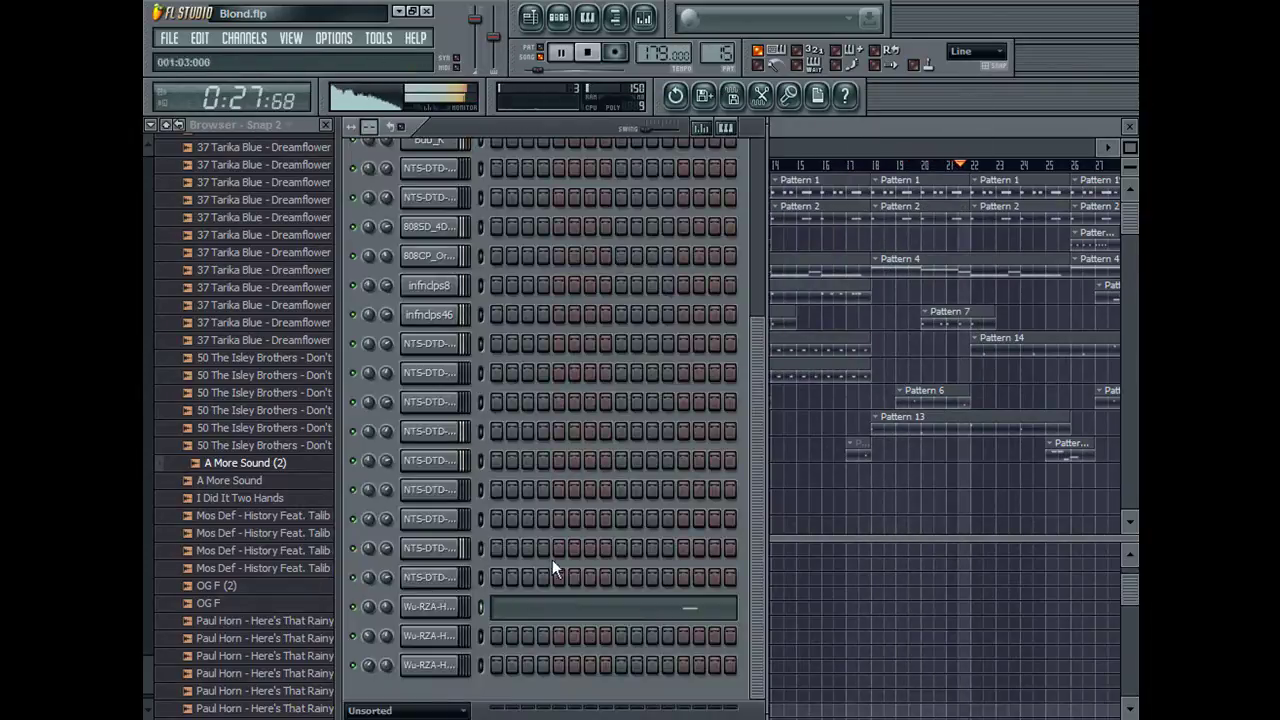
{"action": "left_click", "coordinate": [922, 487]}
{"action": "key", "text": "F6"}
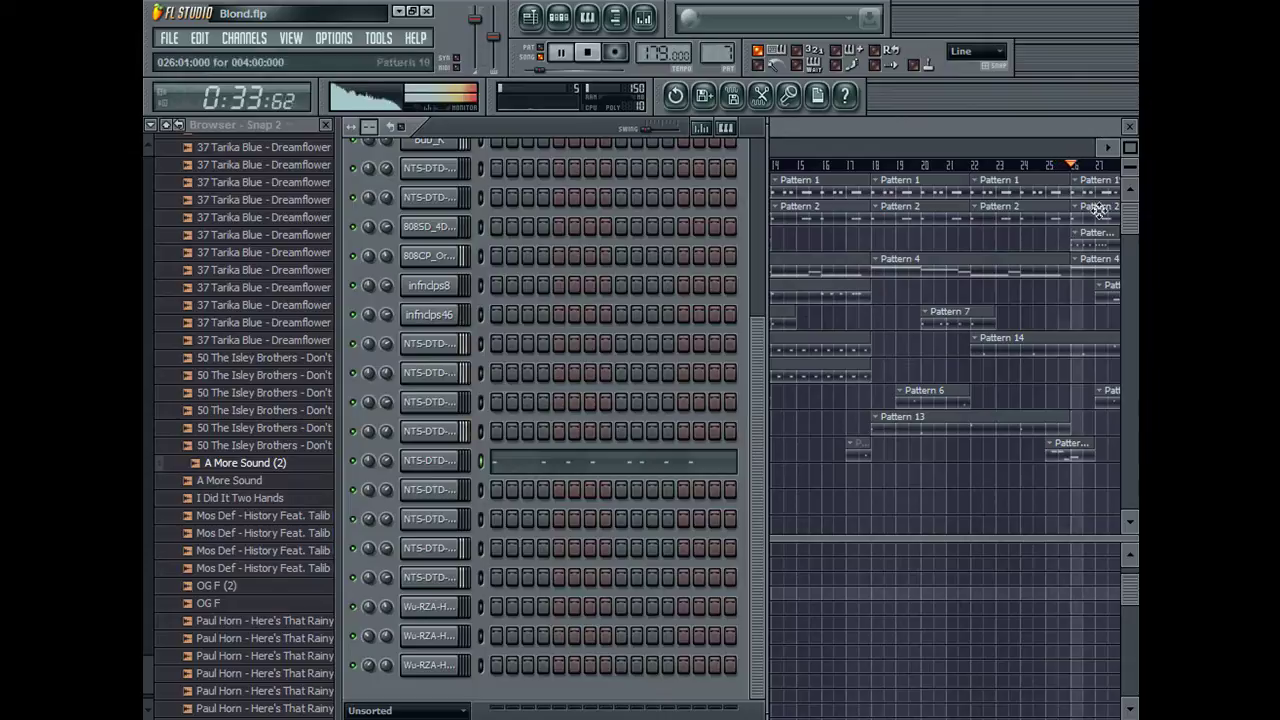
Step: Switch to Pattern 17, clone the Hypersonic bass channel and close the clone's plugin window
{"action": "key", "text": "F4"}
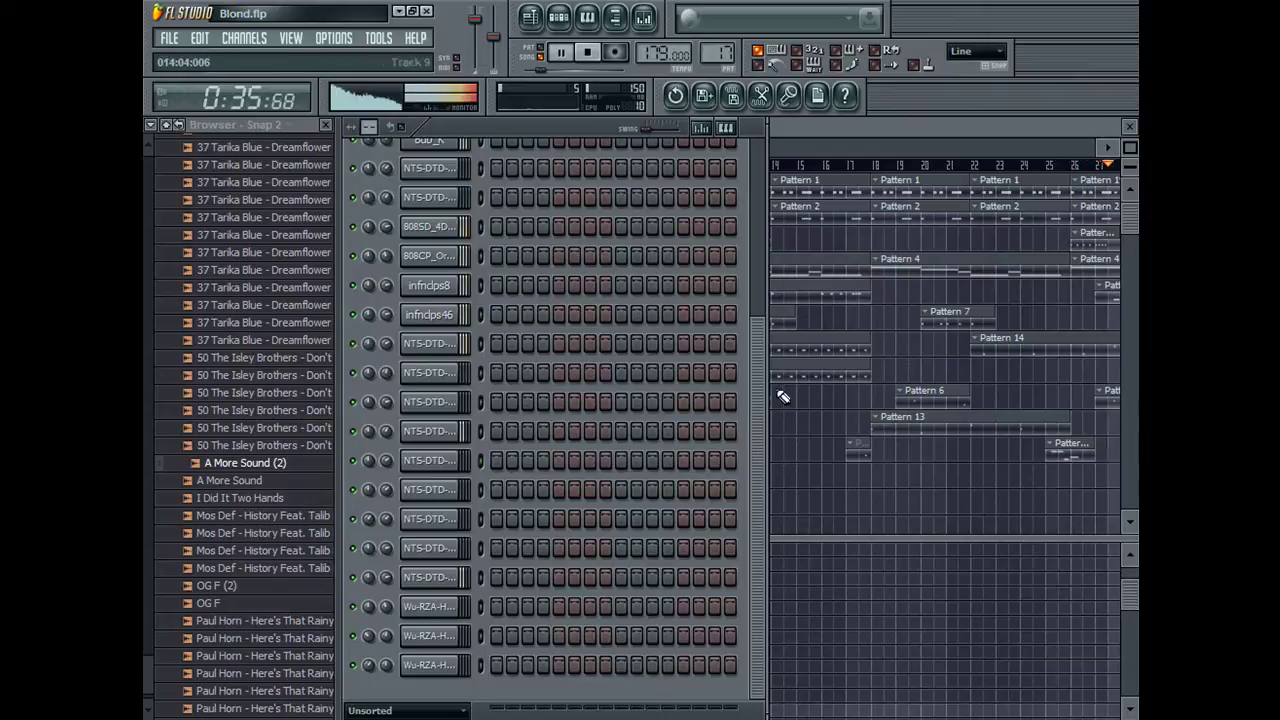
{"action": "left_click_drag", "start_coordinate": [757, 387], "coordinate": [753, 158]}
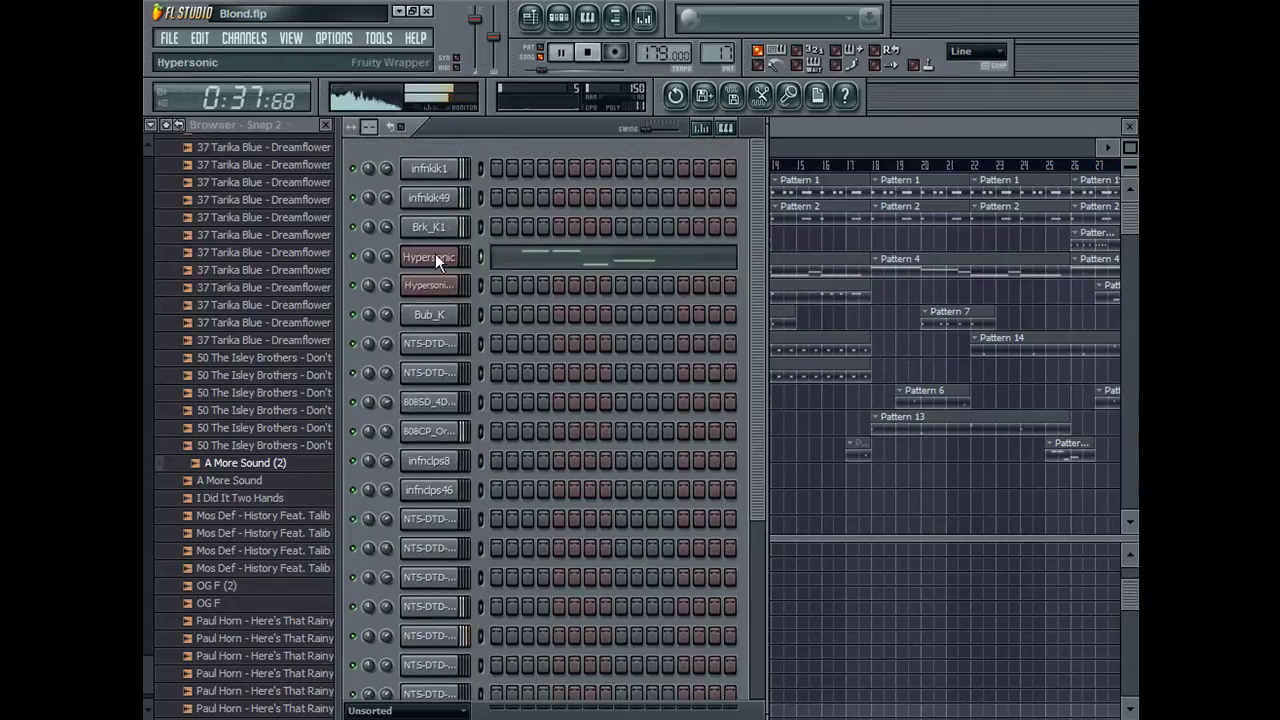
{"action": "left_click", "coordinate": [519, 450]}
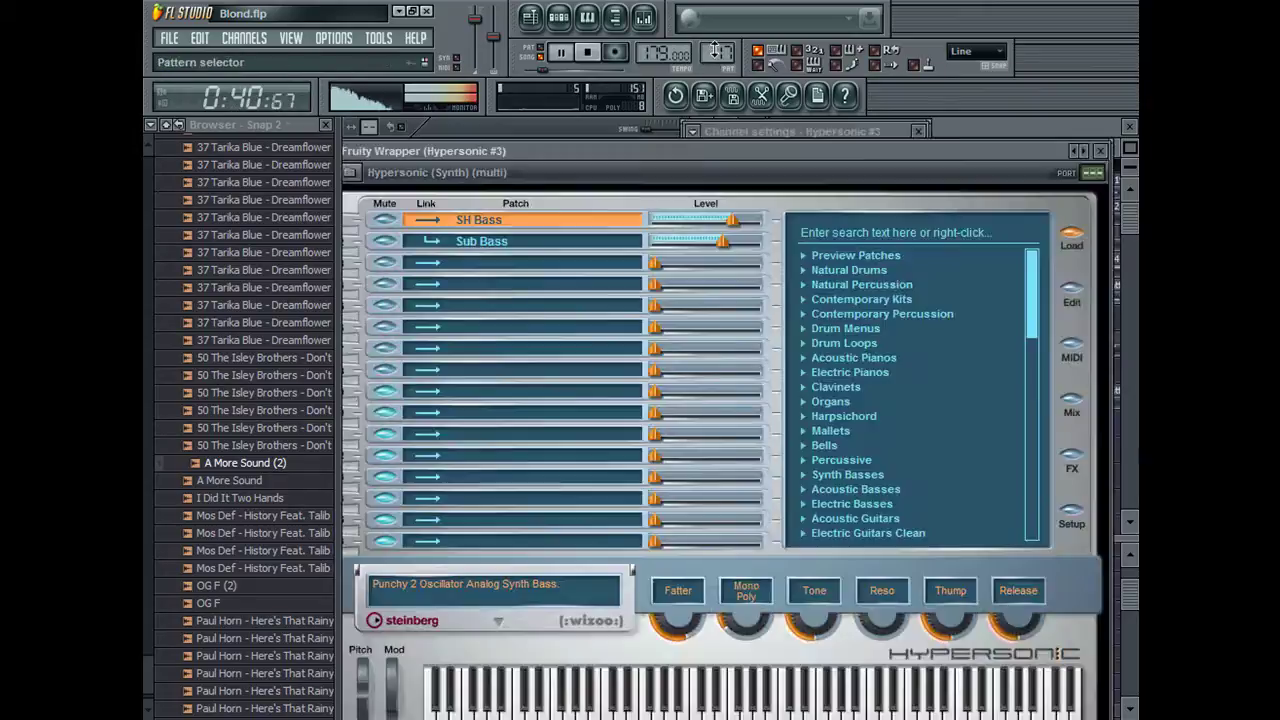
{"action": "left_click", "coordinate": [969, 129]}
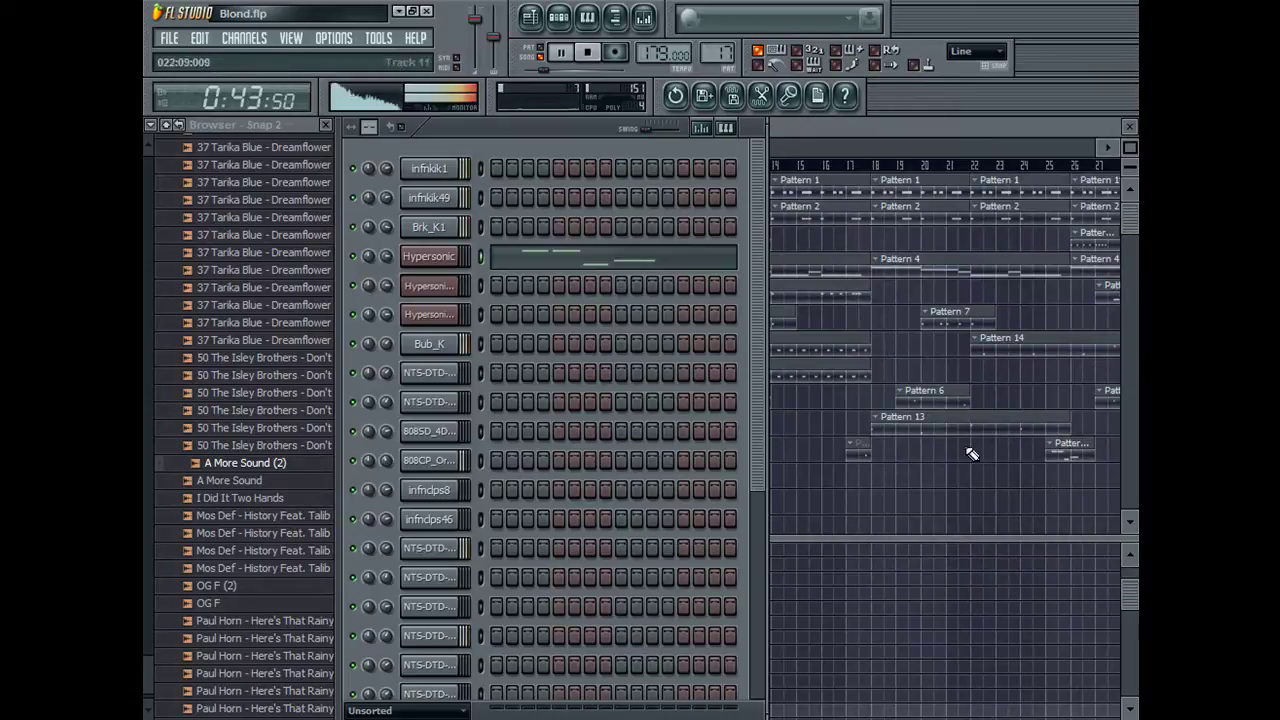
Step: Compare the loaded bass patches of the original Hypersonic channel and its clone
{"action": "left_click", "coordinate": [415, 256]}
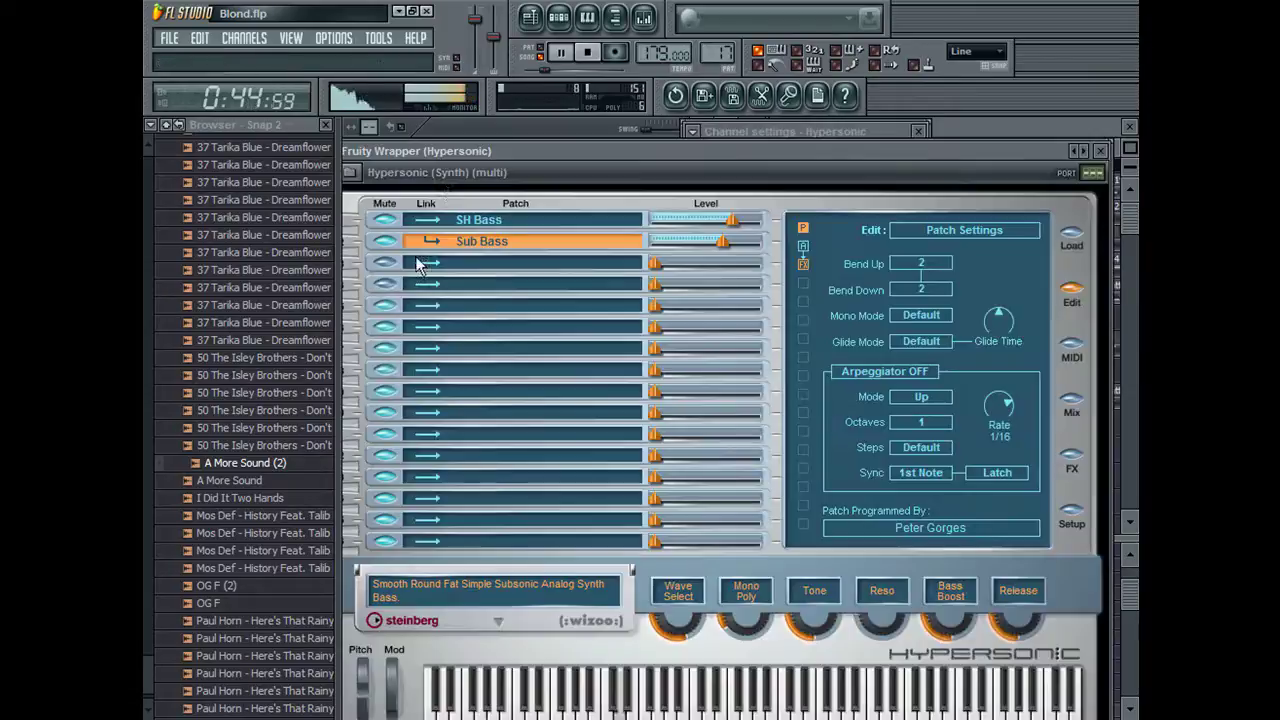
{"action": "left_click", "coordinate": [450, 287]}
{"action": "left_click", "coordinate": [446, 282]}
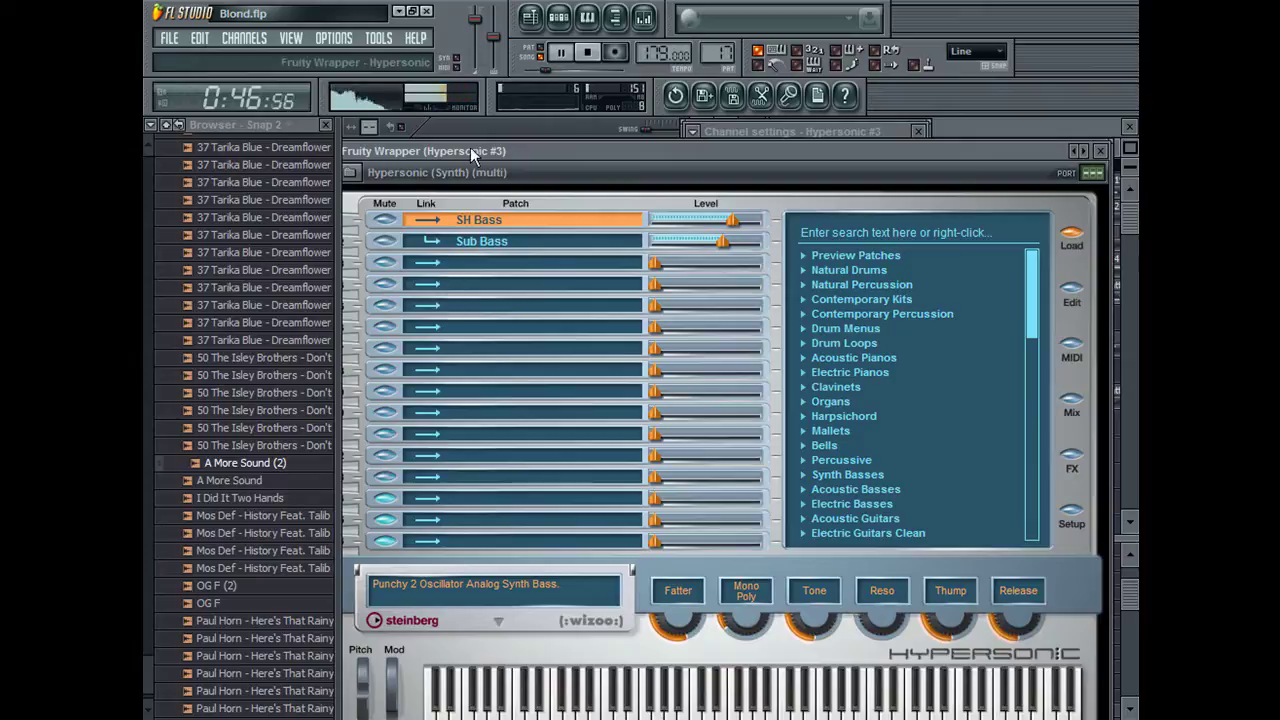
{"action": "left_click_drag", "start_coordinate": [476, 149], "coordinate": [520, 564]}
Step: Move Pattern 17's bass notes from the Hypersonic channel to the cloned Hypersonic channel directly below it
{"action": "double_click", "coordinate": [440, 262]}
{"action": "key", "text": "ctrl+c"}
{"action": "double_click", "coordinate": [437, 288]}
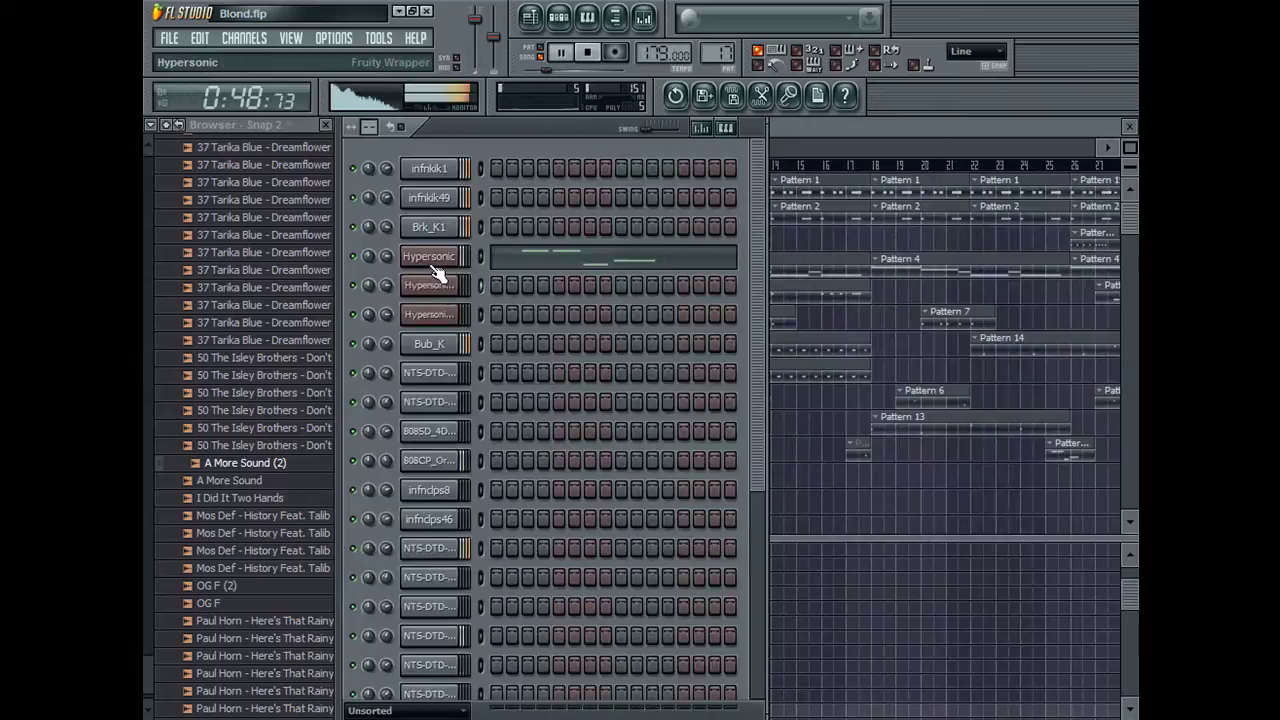
{"action": "key", "text": "ctrl+v"}
{"action": "double_click", "coordinate": [434, 264]}
{"action": "key", "text": "ctrl+x"}
Step: Close the playlist, browser and step sequencer, and save the Blond.flp project
{"action": "left_click", "coordinate": [1130, 147]}
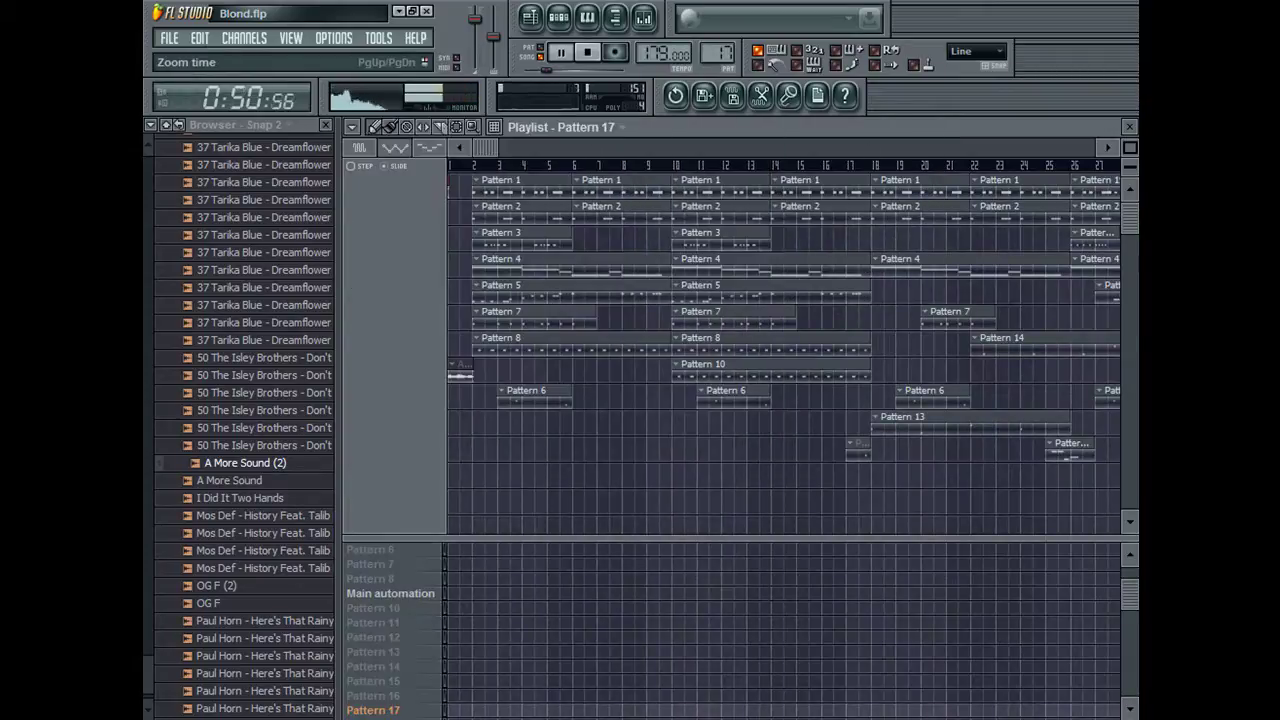
{"action": "left_click_drag", "start_coordinate": [1132, 145], "coordinate": [1132, 172]}
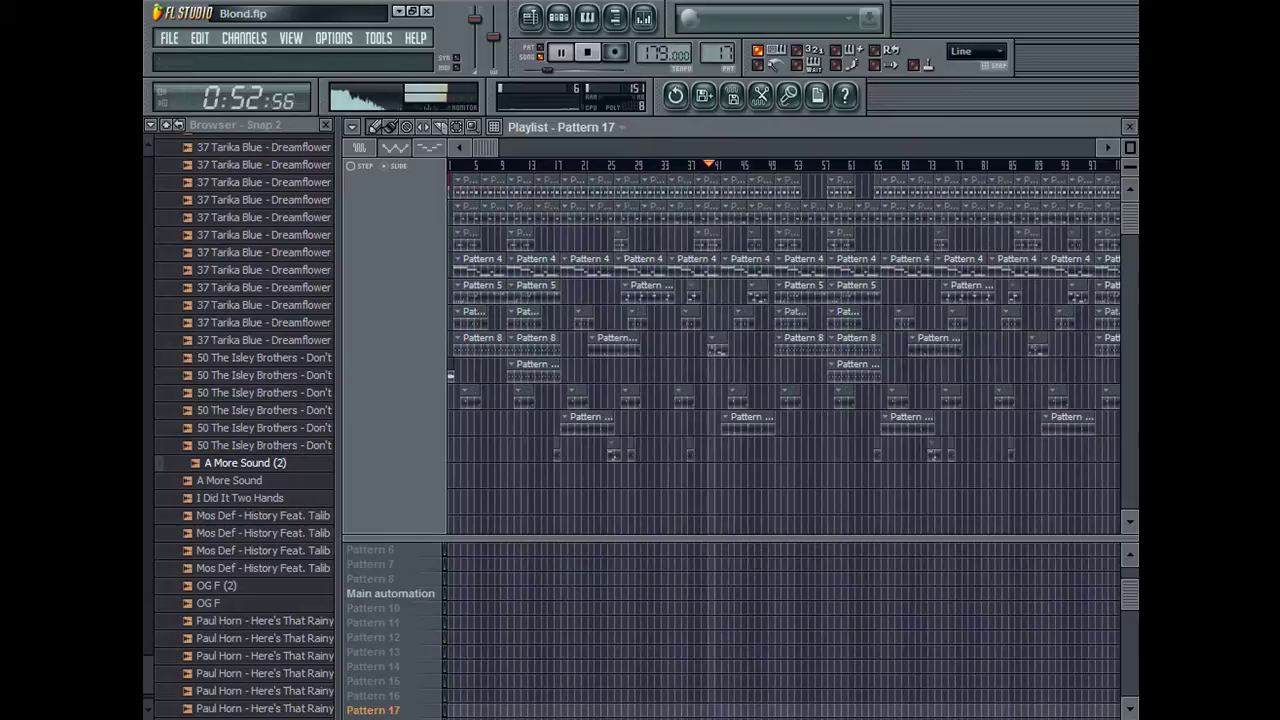
{"action": "left_click", "coordinate": [1131, 128]}
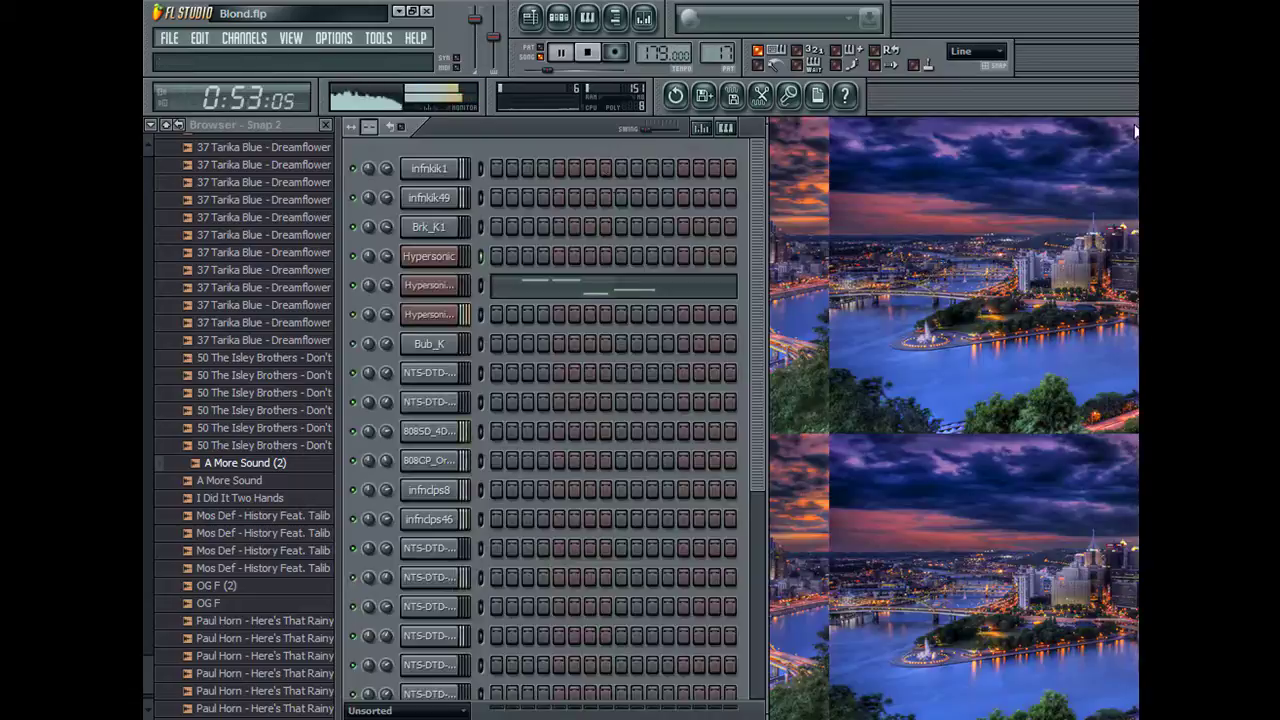
{"action": "left_click", "coordinate": [334, 128]}
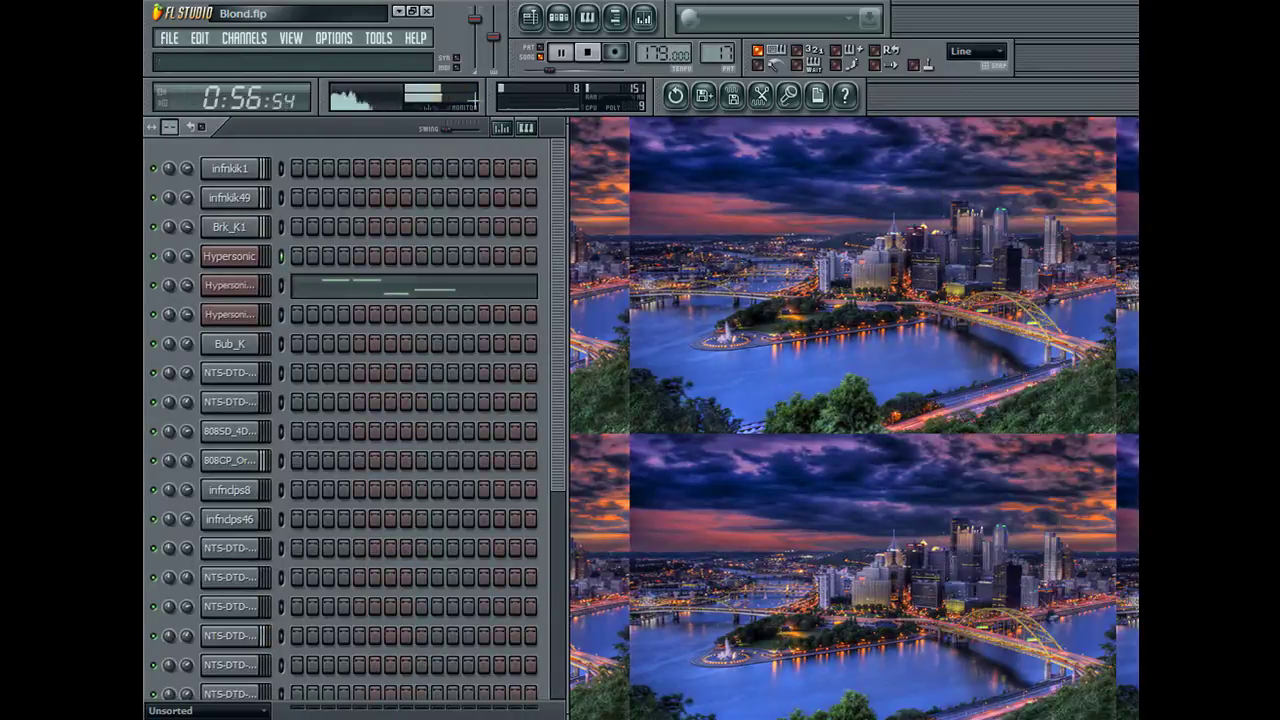
{"action": "left_click", "coordinate": [558, 17]}
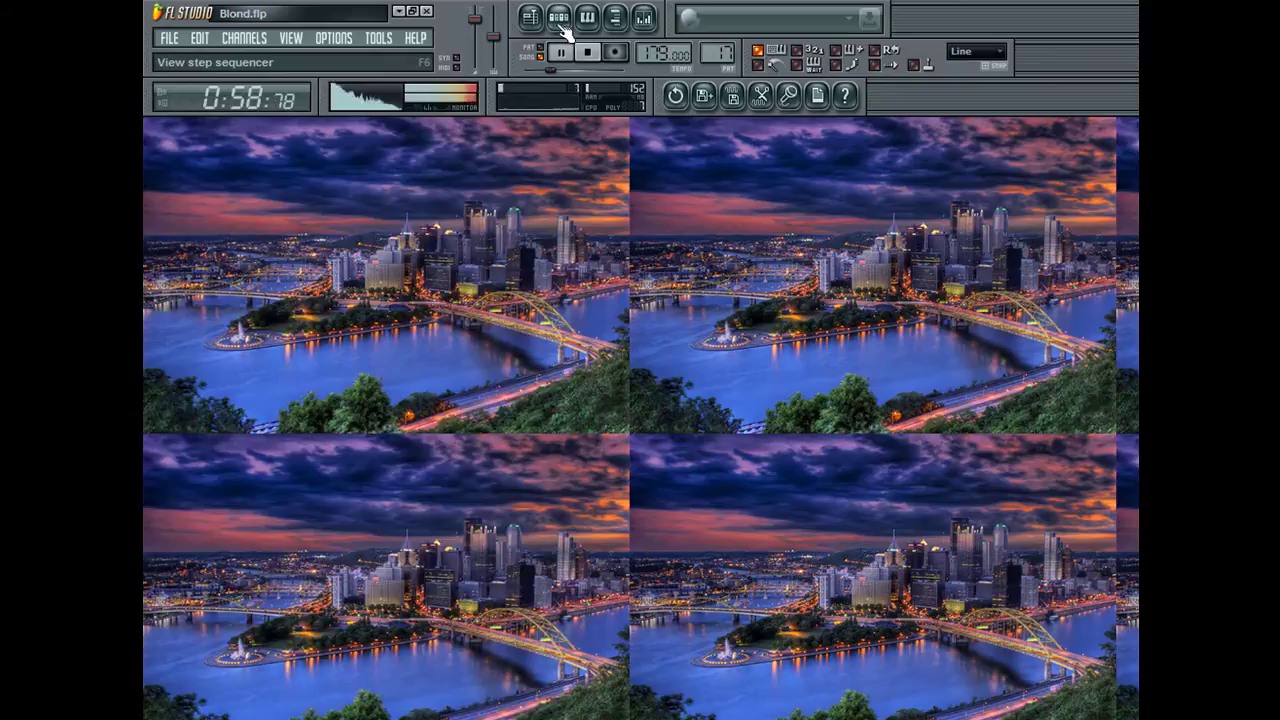
{"action": "key", "text": "ctrl+s"}
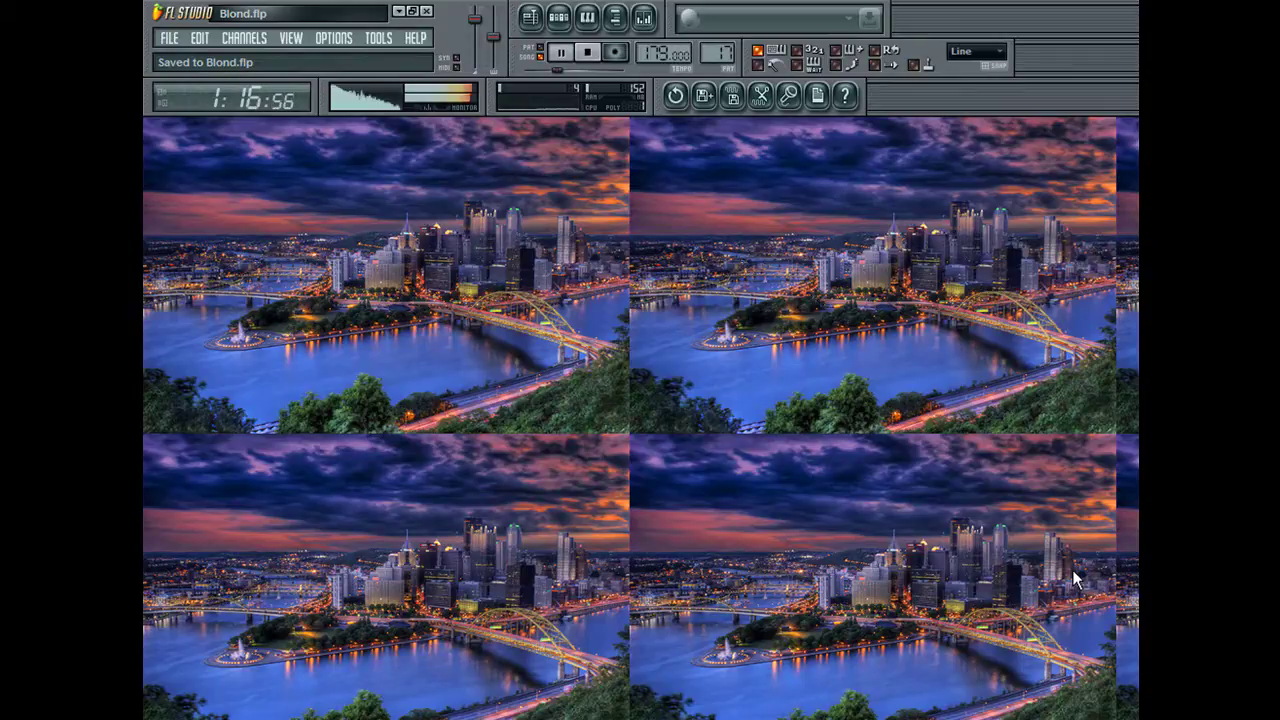
Step: Load Fruity Limiter in the Master track's first effect slot, set its gain to 0.9 dB, and close the limiter and mixer
{"action": "left_click", "coordinate": [641, 20]}
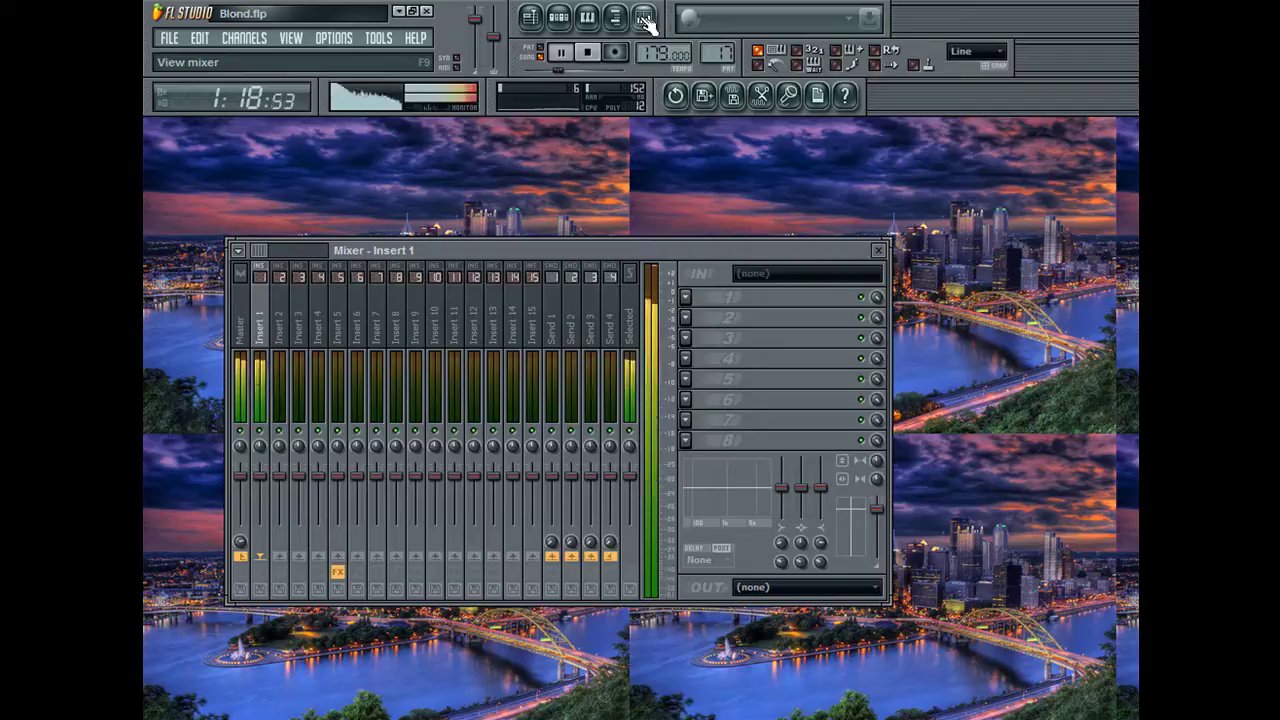
{"action": "left_click", "coordinate": [245, 320]}
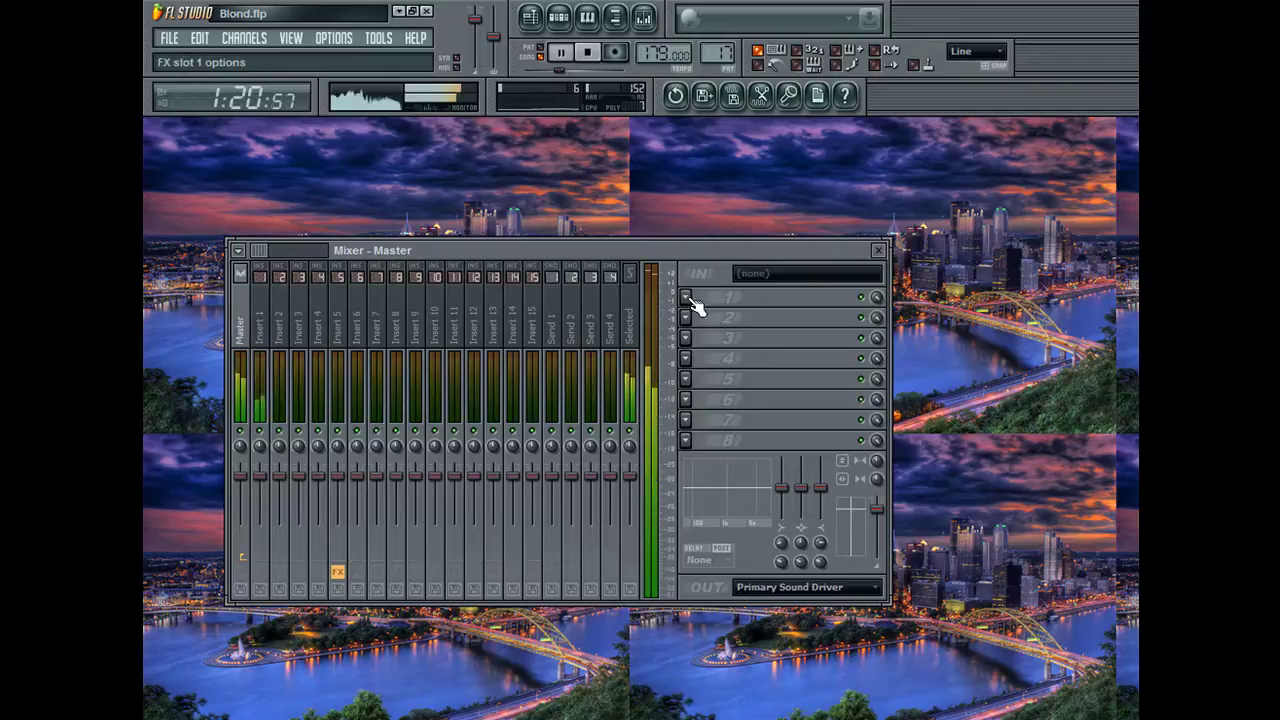
{"action": "left_click", "coordinate": [928, 448]}
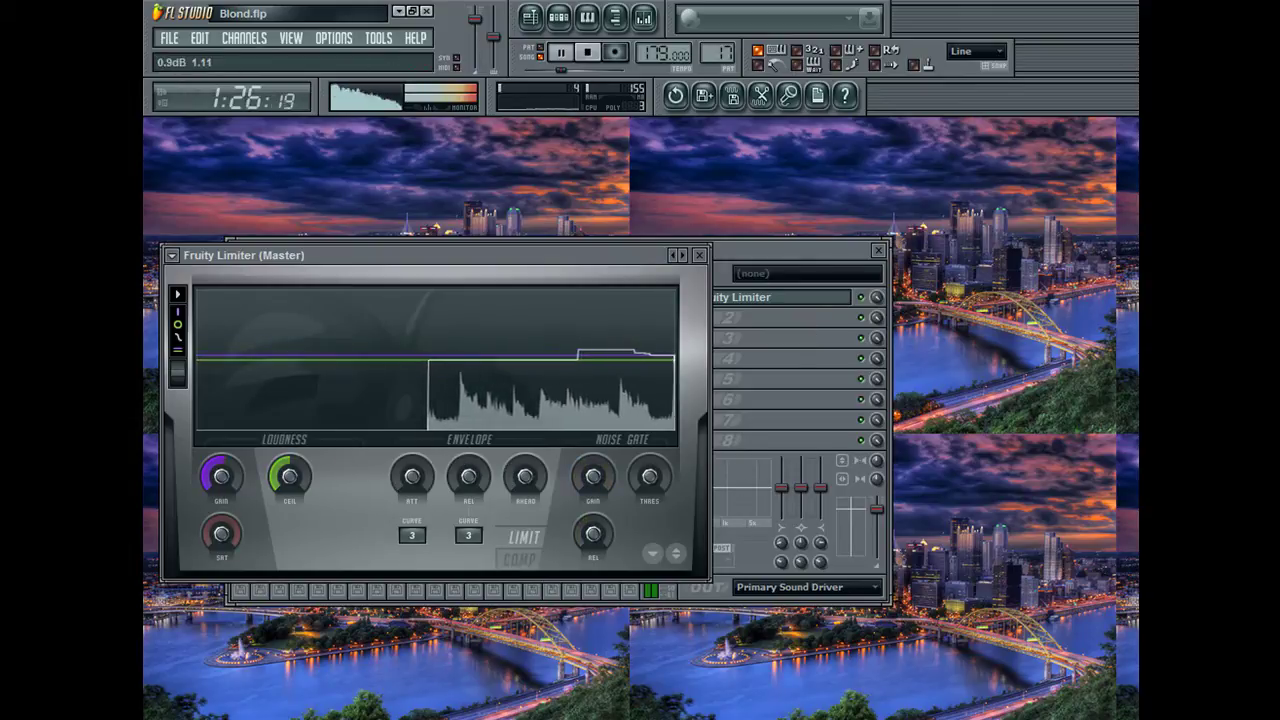
{"action": "left_click", "coordinate": [699, 255]}
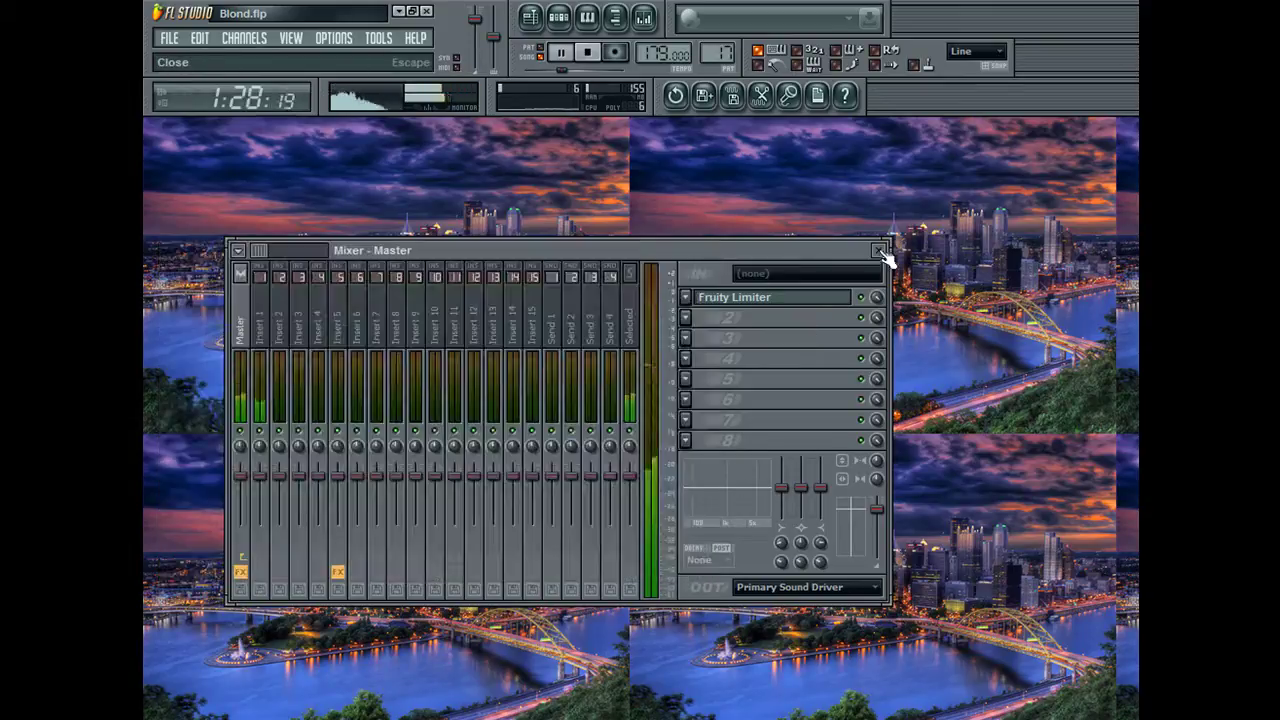
{"action": "left_click", "coordinate": [878, 250]}
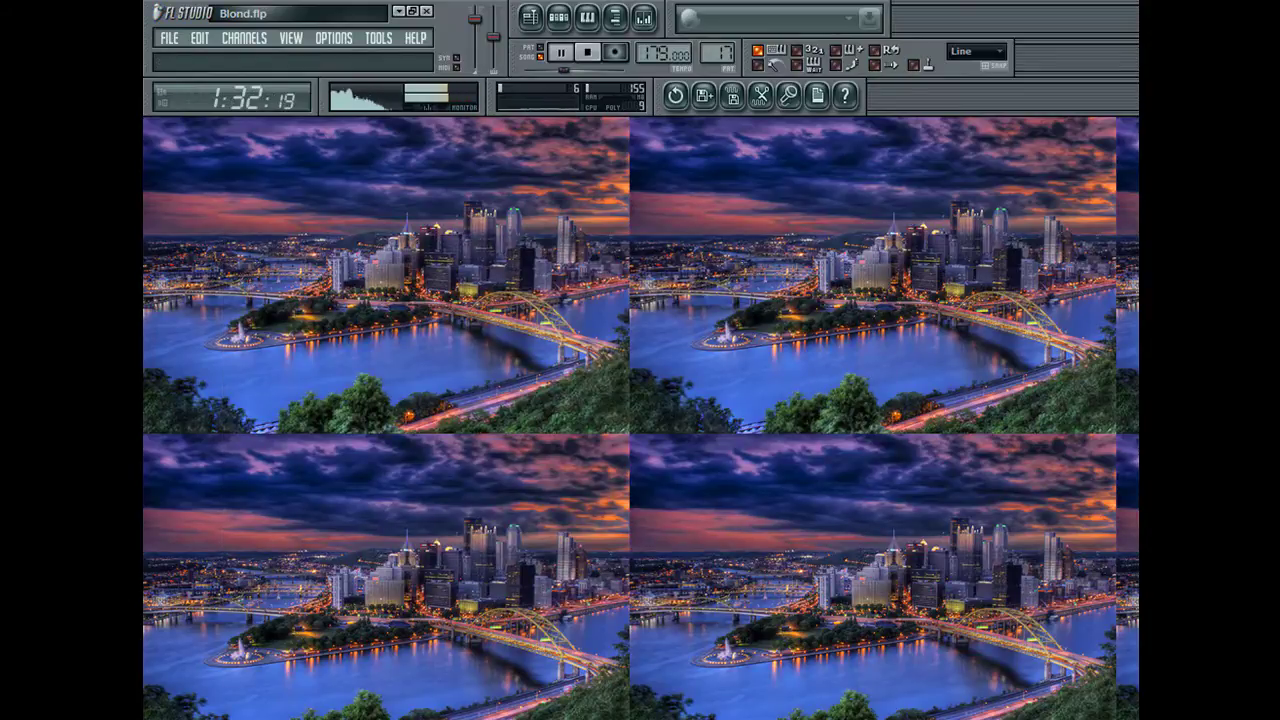
Step: Reopen the playlist and inspect the piano roll notes of Pattern 7 and Pattern 6 to identify their sounds
{"action": "key", "text": "F5"}
{"action": "left_click", "coordinate": [615, 20]}
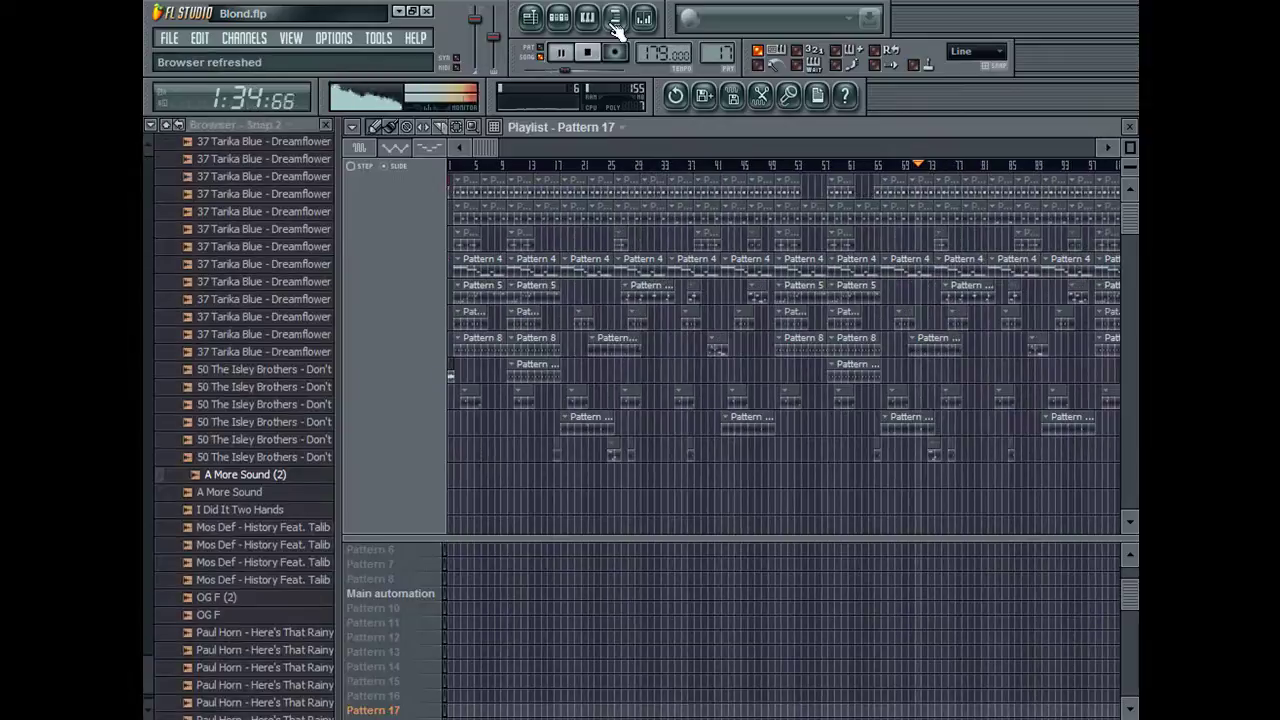
{"action": "double_click", "coordinate": [911, 309]}
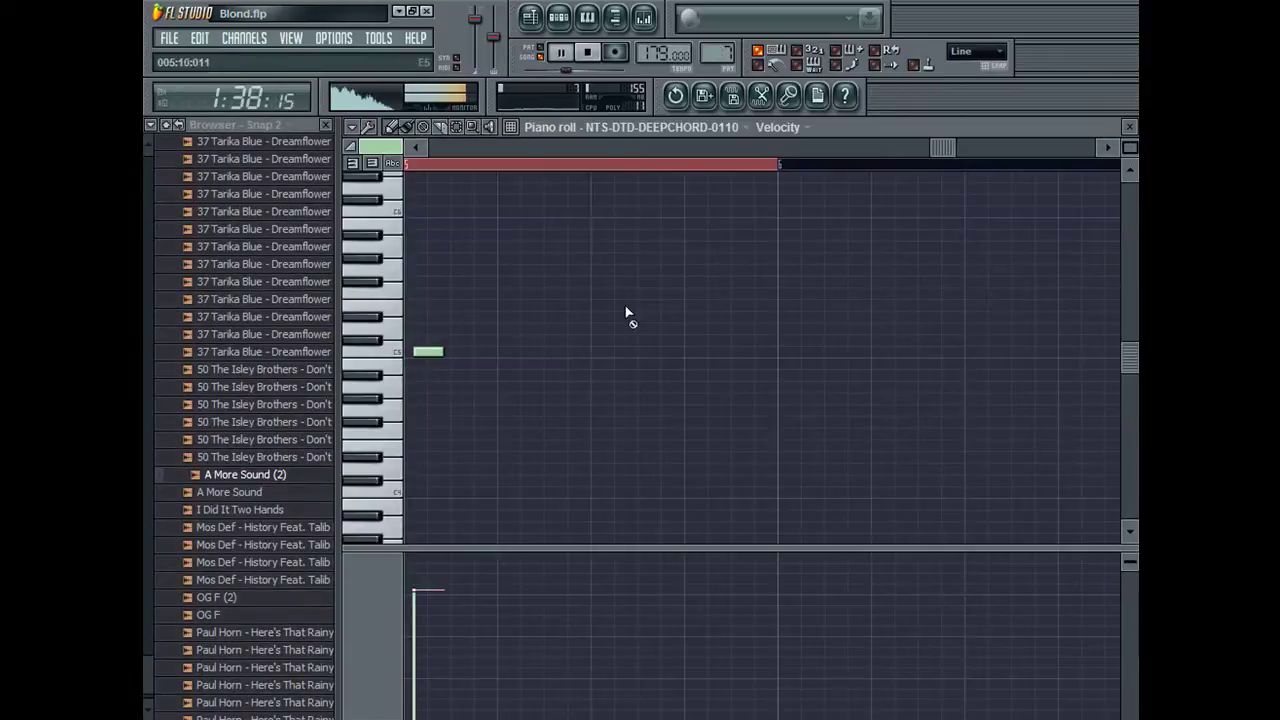
{"action": "left_click", "coordinate": [1128, 128]}
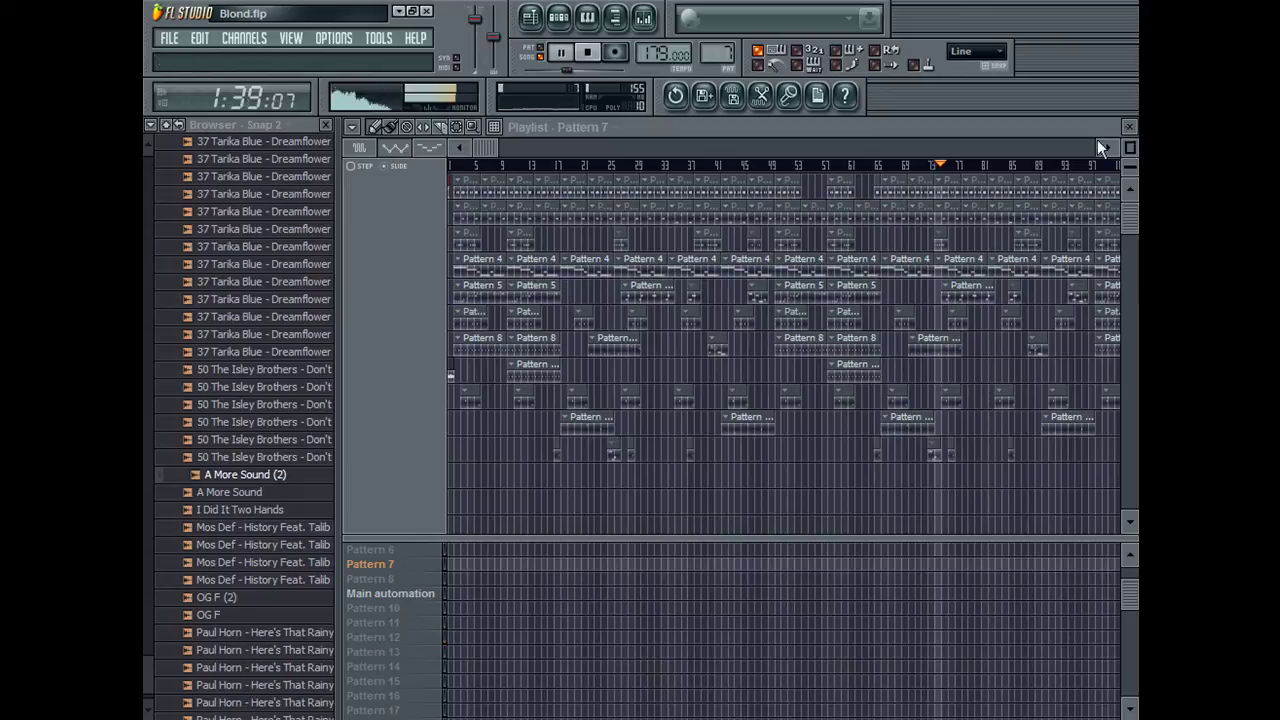
{"action": "double_click", "coordinate": [898, 397]}
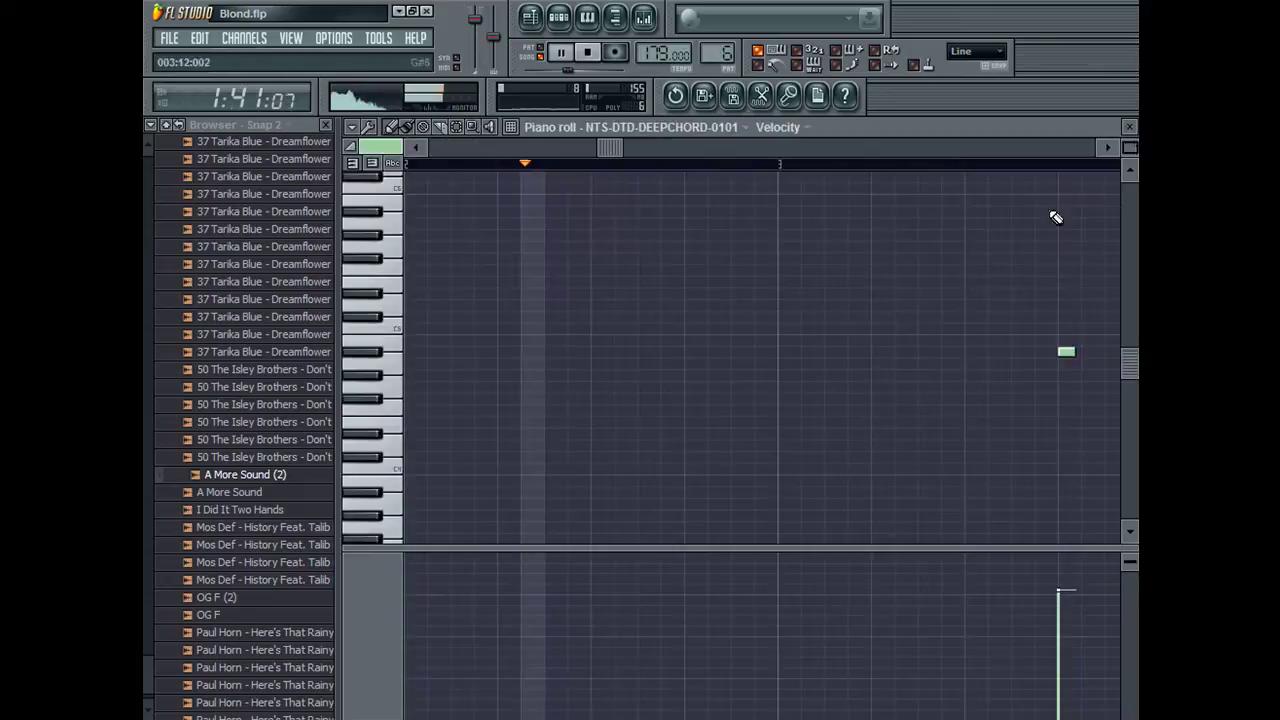
{"action": "left_click", "coordinate": [1125, 126]}
{"action": "left_click", "coordinate": [1128, 127]}
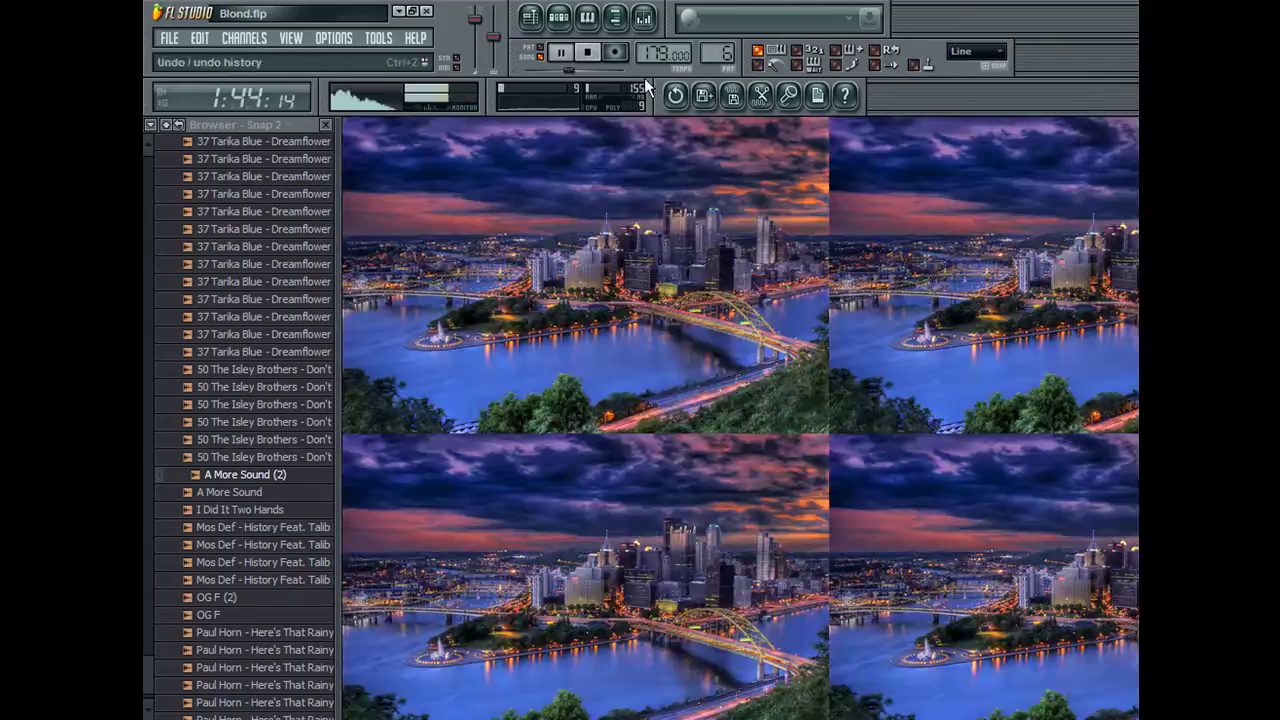
Step: Set the NTS-DTD-DEEPCHORD-0101 channel's volume to 60% in the step sequencer and close its channel settings
{"action": "left_click", "coordinate": [614, 29]}
{"action": "left_click", "coordinate": [616, 20]}
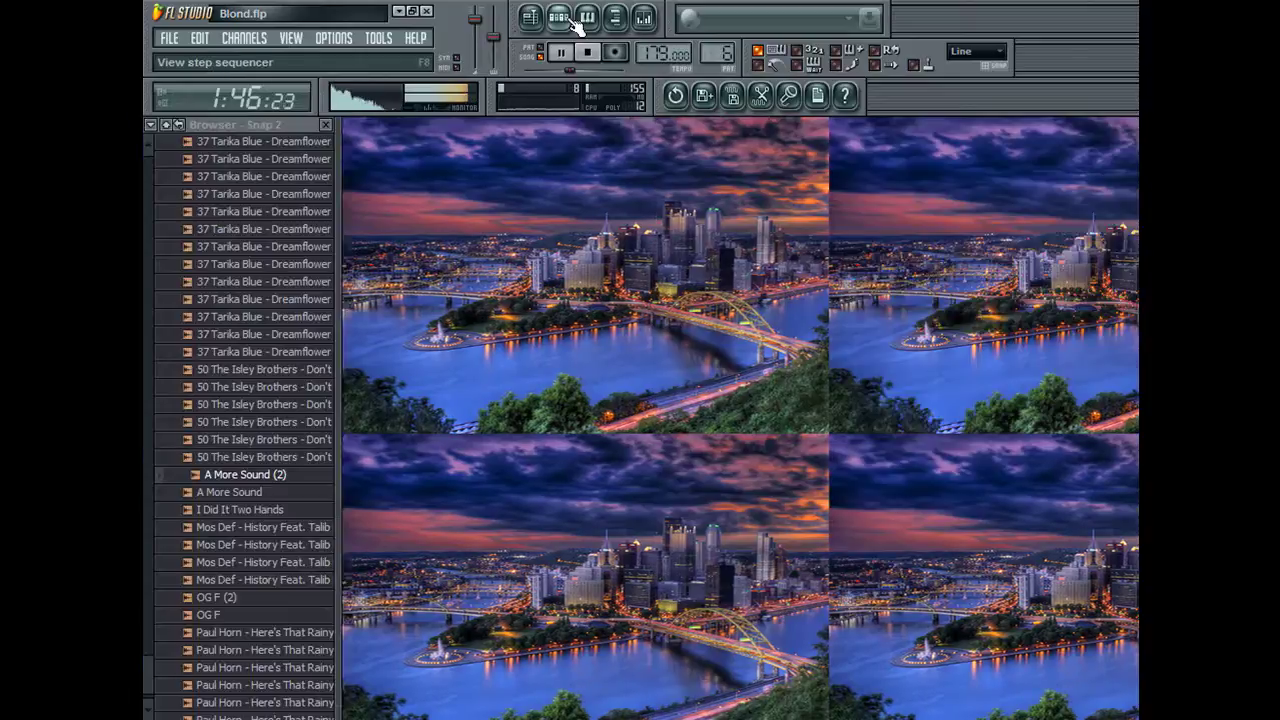
{"action": "left_click", "coordinate": [559, 17]}
{"action": "left_click", "coordinate": [429, 373]}
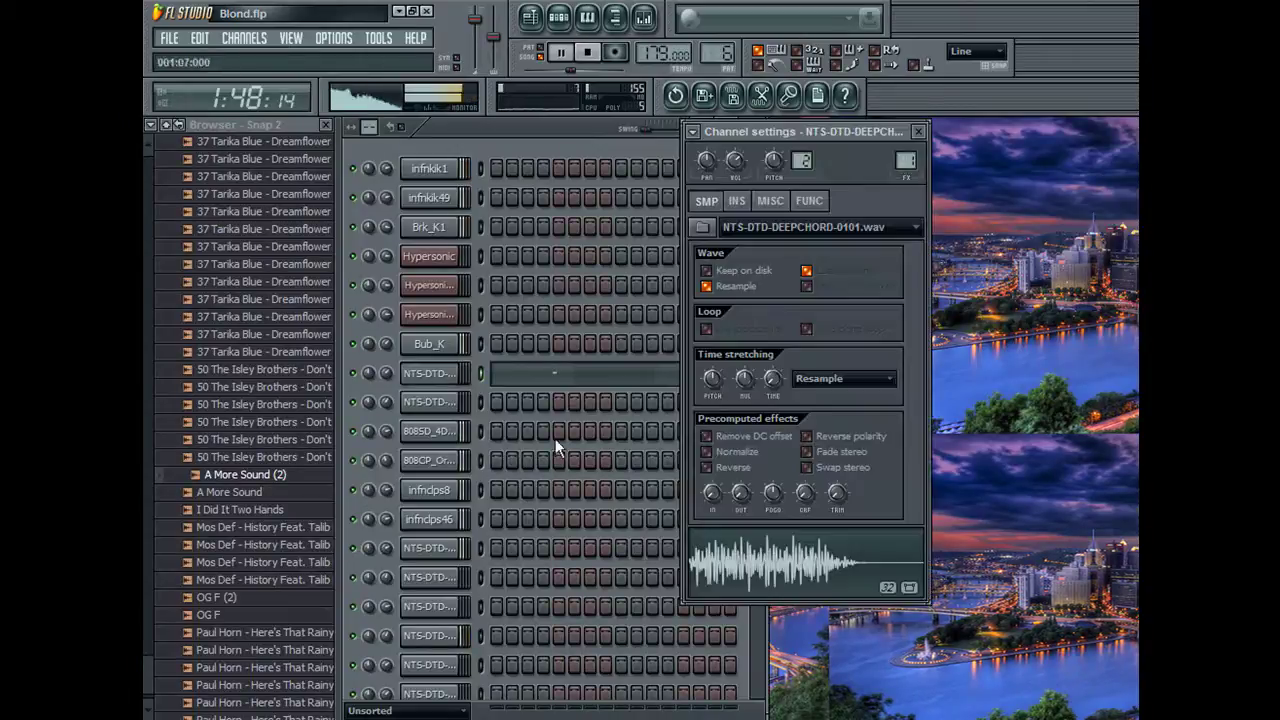
{"action": "left_click", "coordinate": [388, 376]}
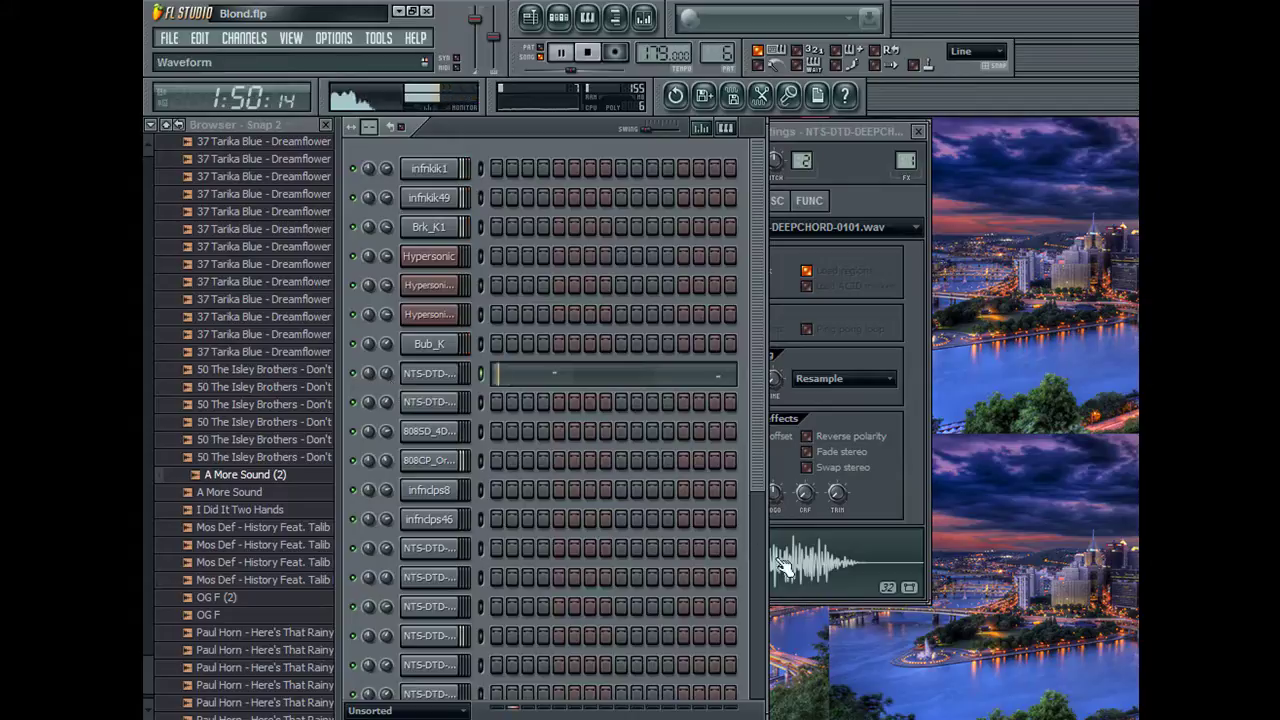
{"action": "left_click_drag", "start_coordinate": [388, 376], "coordinate": [388, 374]}
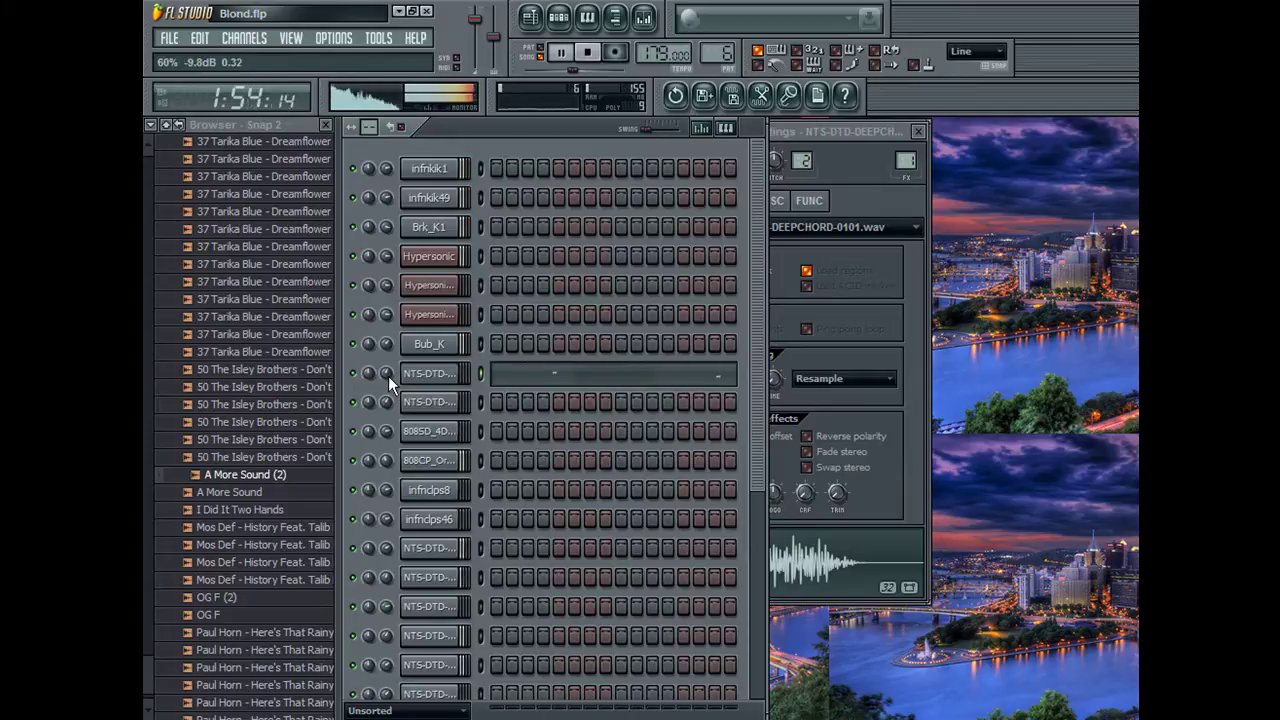
{"action": "left_click", "coordinate": [918, 131]}
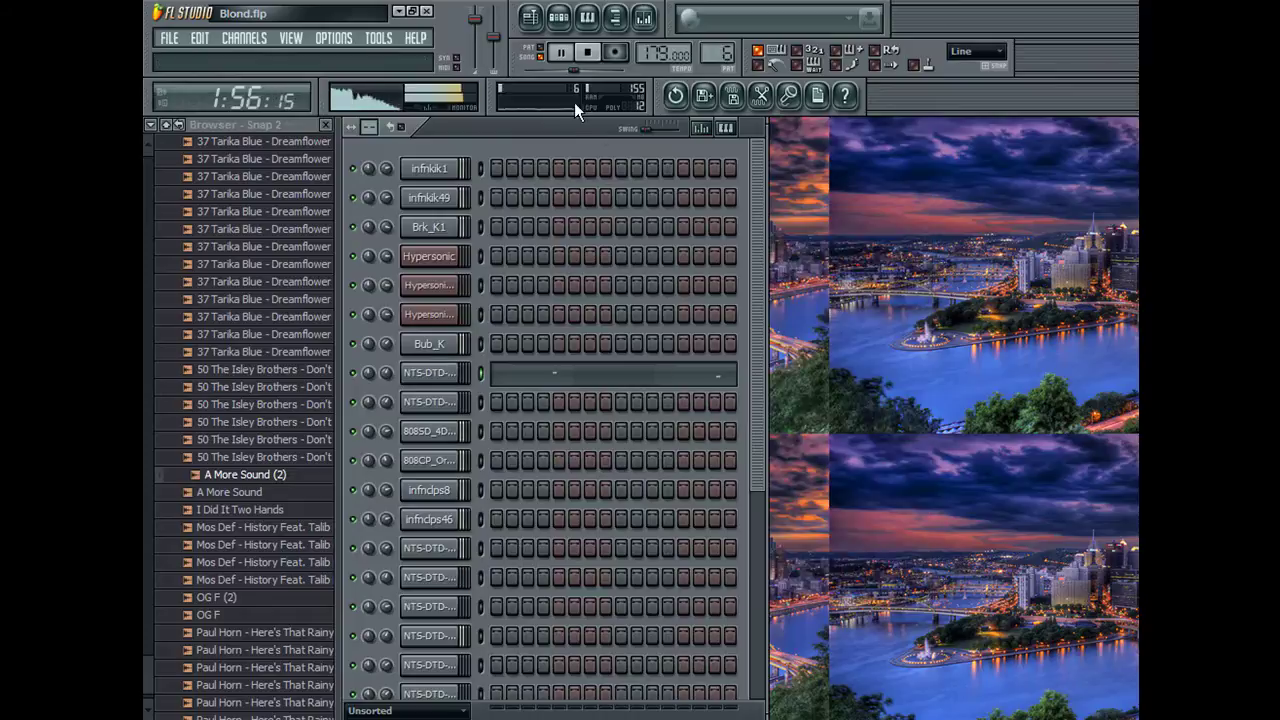
Step: Reopen the playlist, play the song from about bar 105, and save the Blond.flp project
{"action": "left_click", "coordinate": [530, 17]}
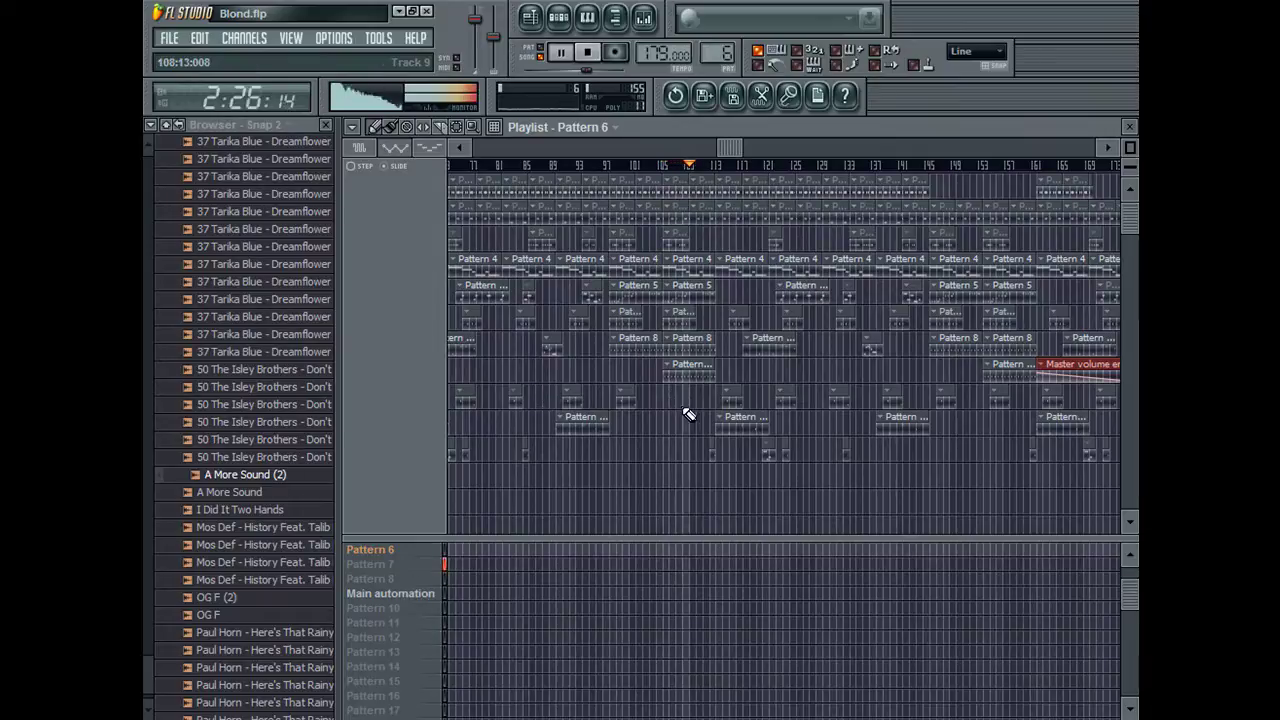
{"action": "left_click", "coordinate": [664, 166]}
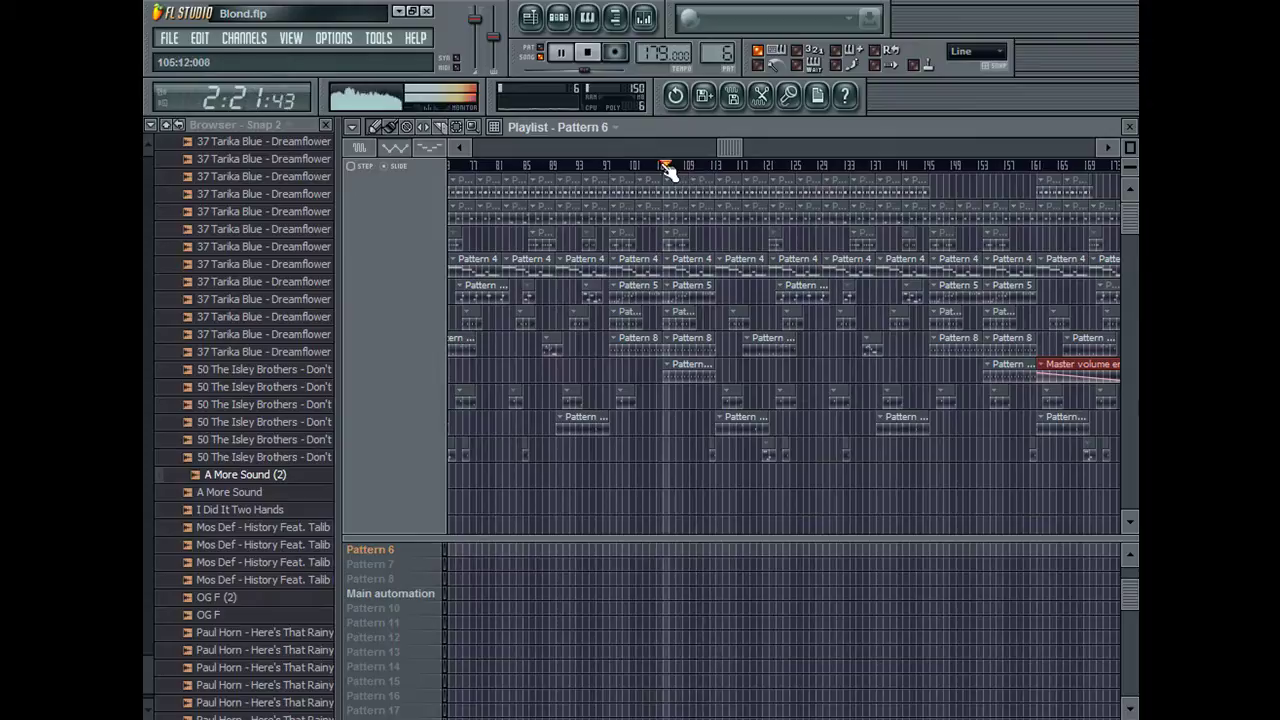
{"action": "key", "text": "ctrl+s"}
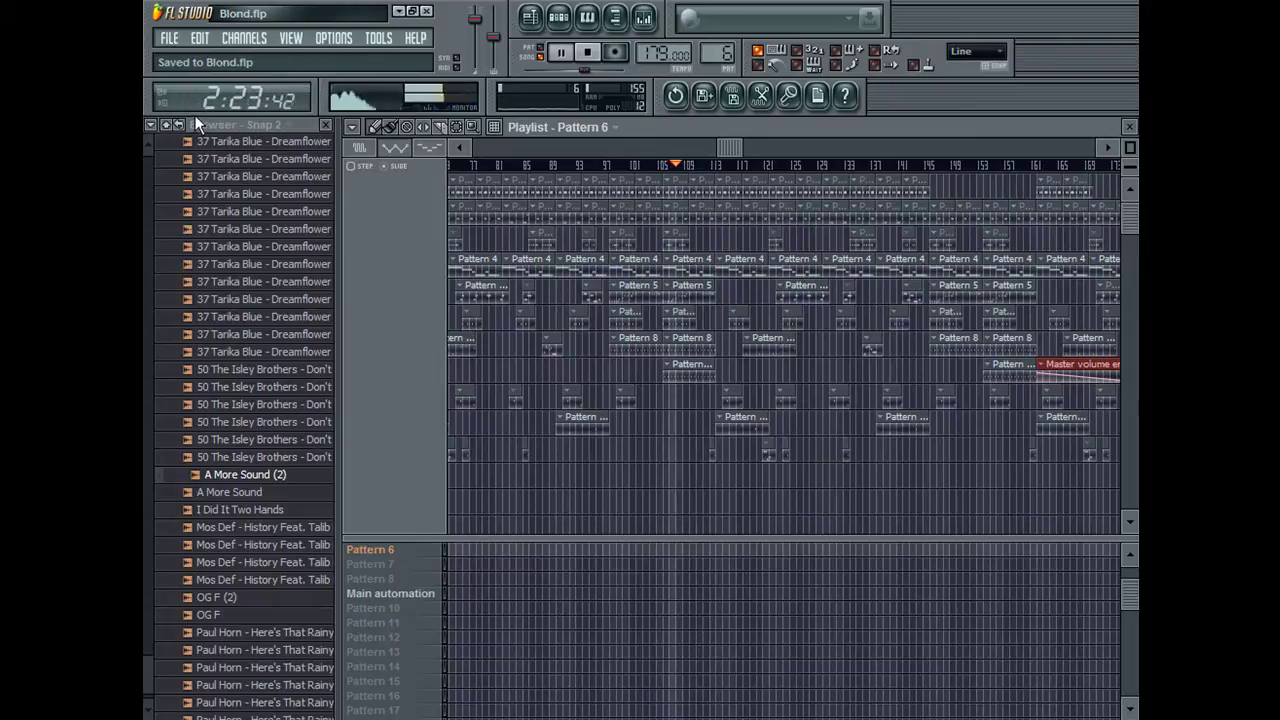
Step: Check the arrangement by playing it from bar 81 and again from about bar 138
{"action": "left_click_drag", "start_coordinate": [734, 150], "coordinate": [661, 148]}
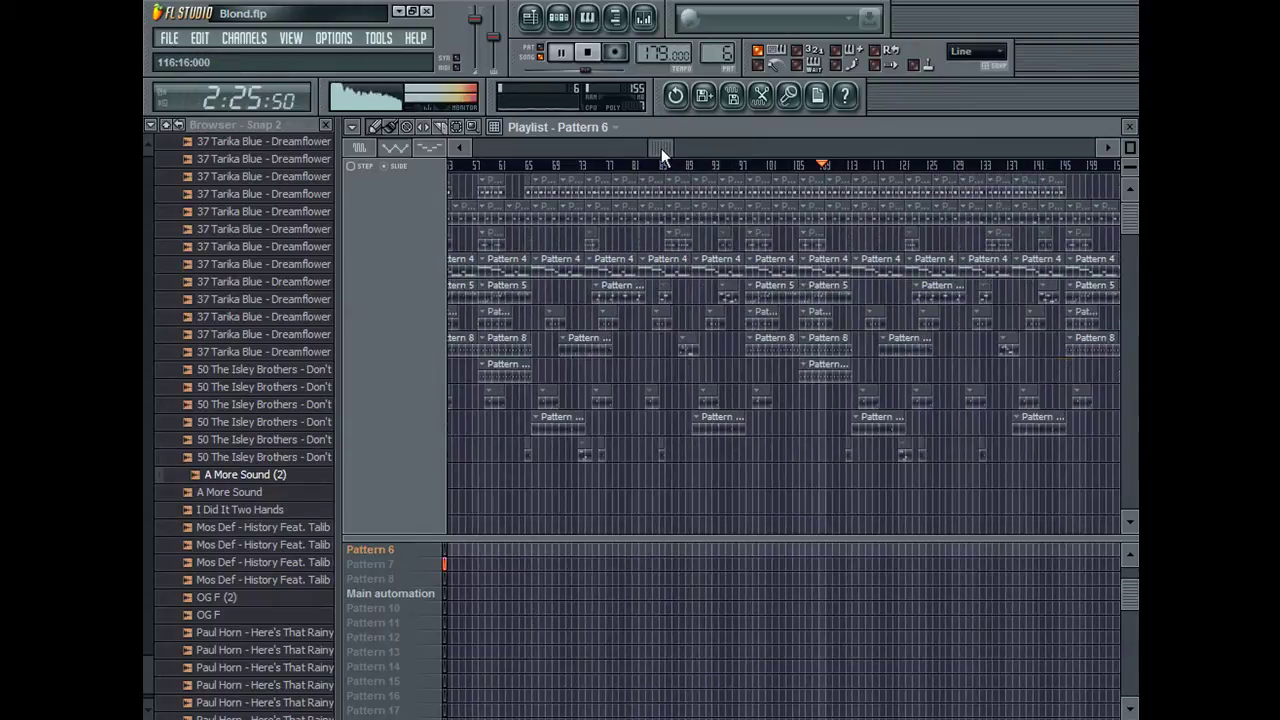
{"action": "left_click", "coordinate": [641, 166]}
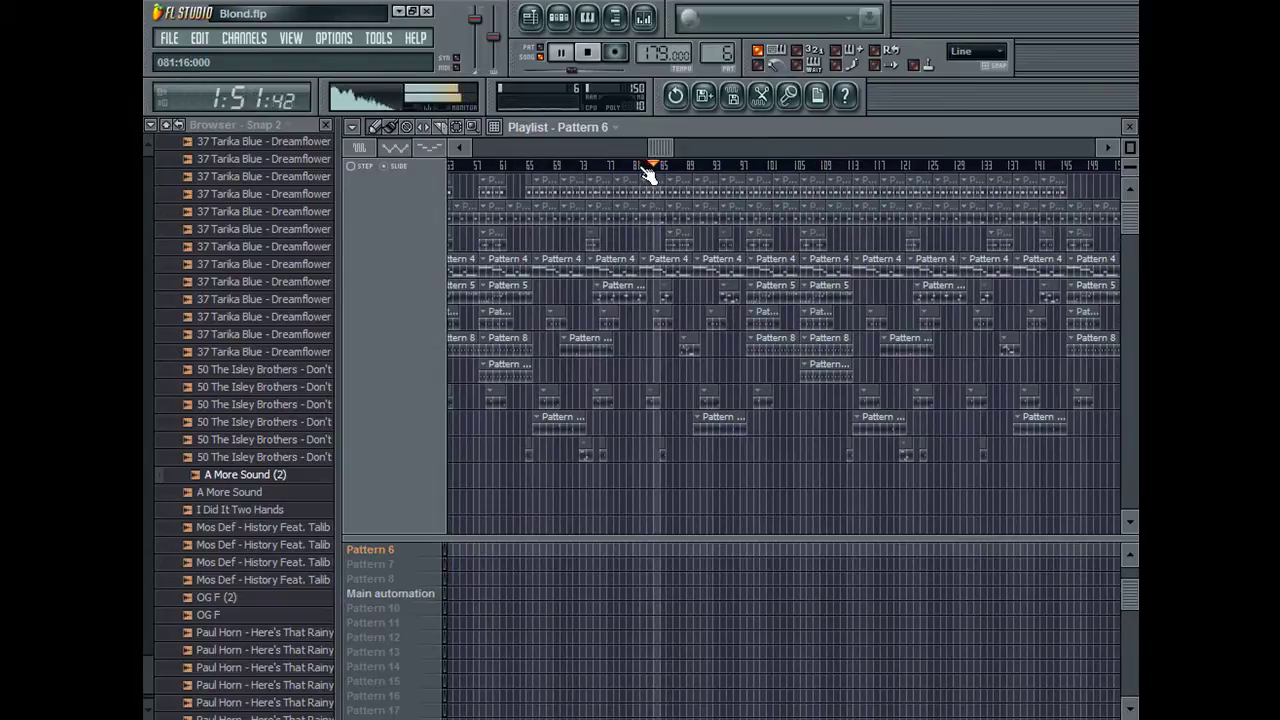
{"action": "left_click_drag", "start_coordinate": [660, 148], "coordinate": [737, 150]}
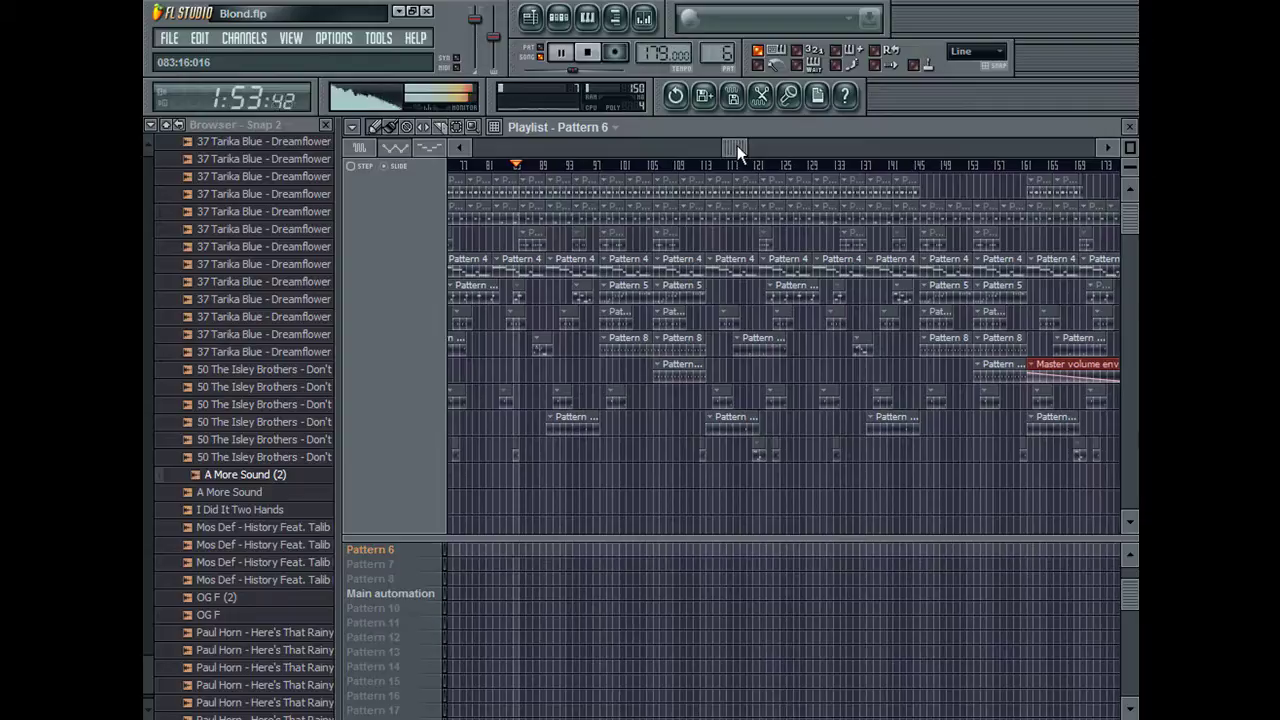
{"action": "left_click", "coordinate": [874, 166]}
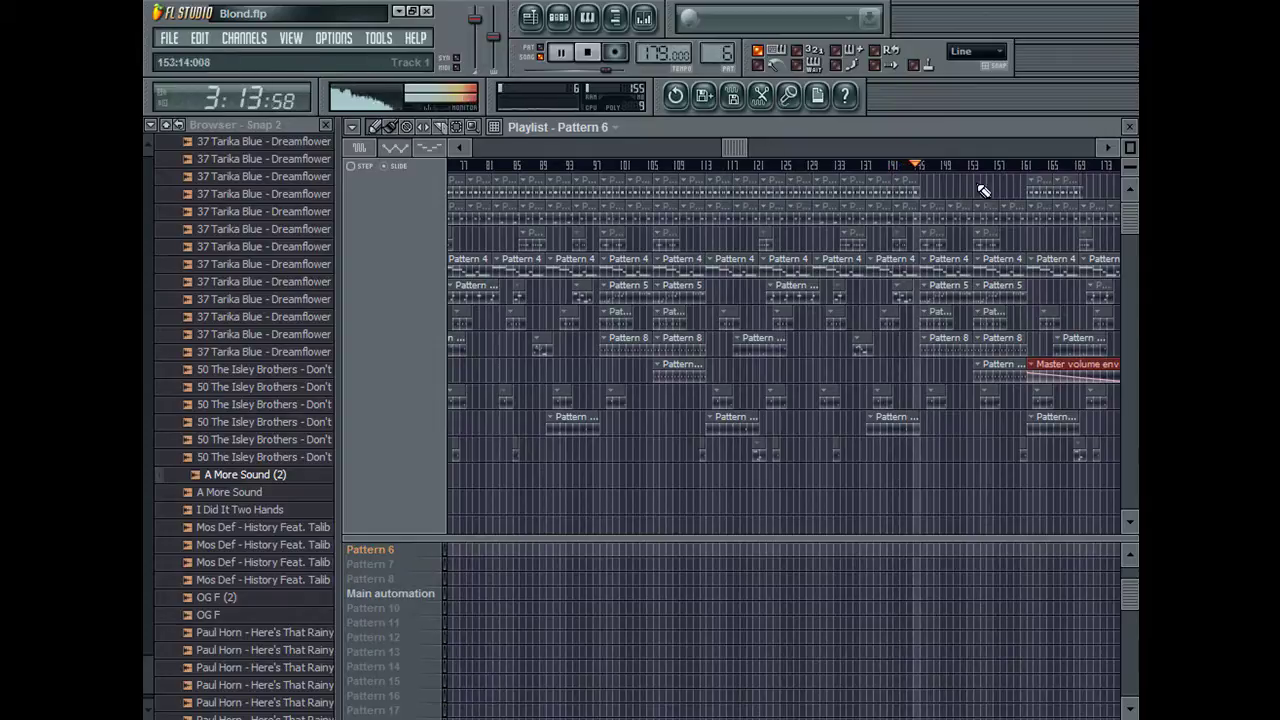
Step: Close the playlist and view the channel settings of NTS-DTD-DEEPCHORD-0043 in the step sequencer
{"action": "left_click", "coordinate": [1129, 127]}
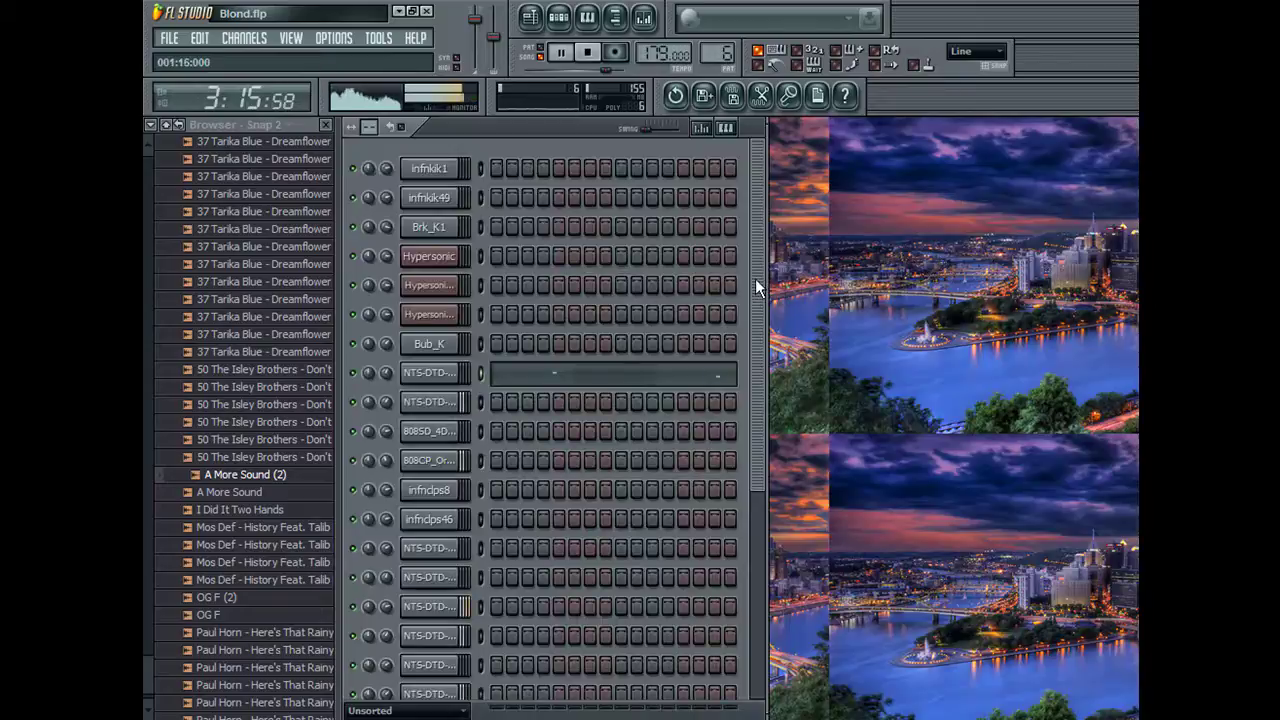
{"action": "scroll", "coordinate": [575, 498], "scroll_direction": "down", "scroll_amount": 5}
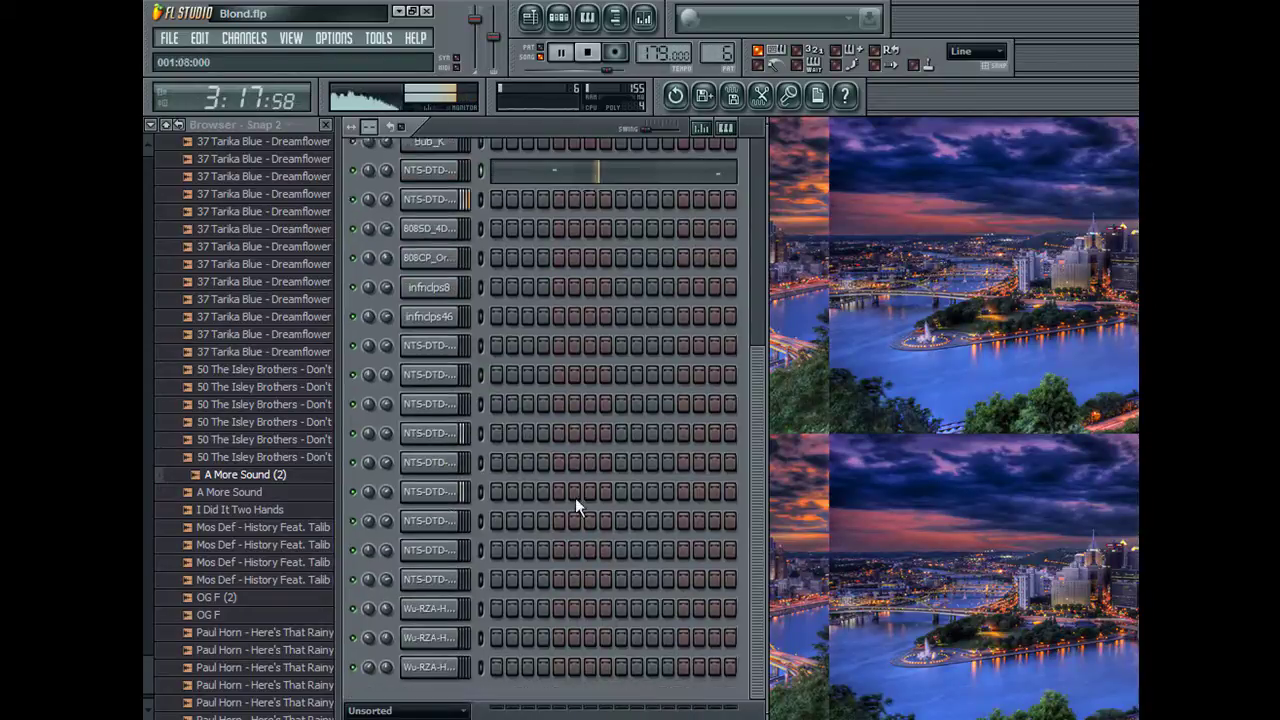
{"action": "left_click", "coordinate": [398, 404]}
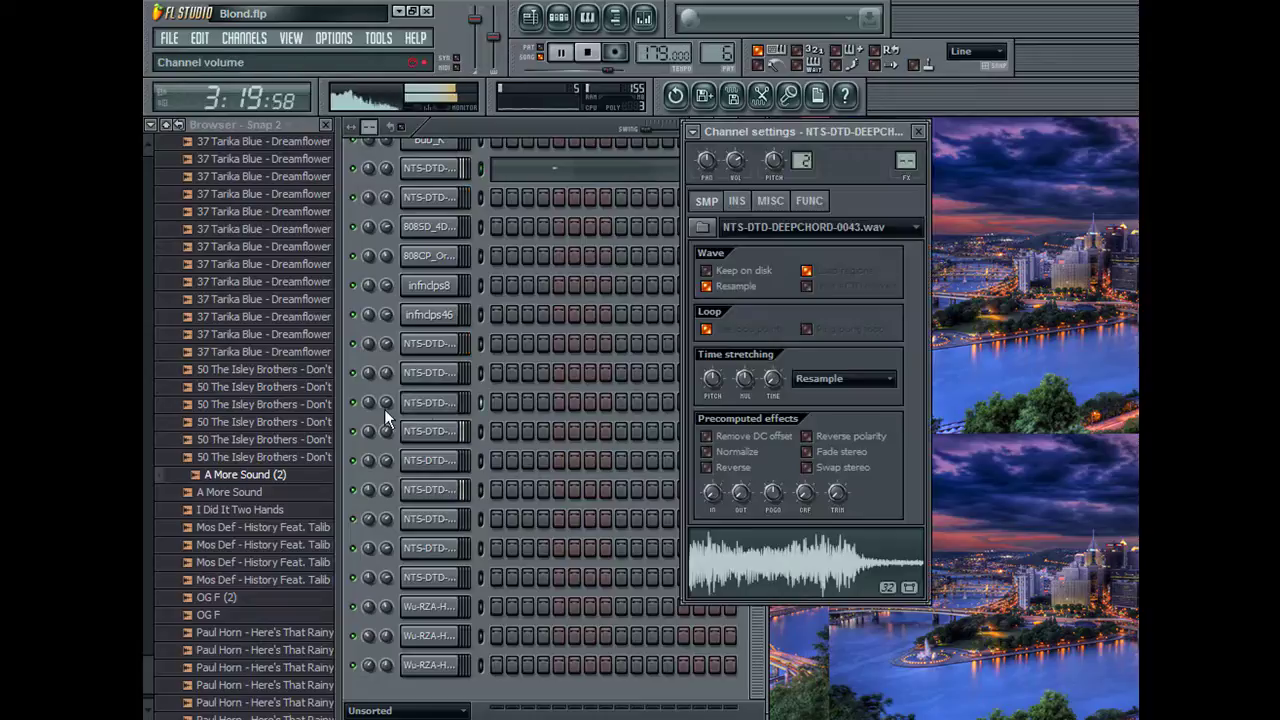
{"action": "left_click", "coordinate": [918, 133]}
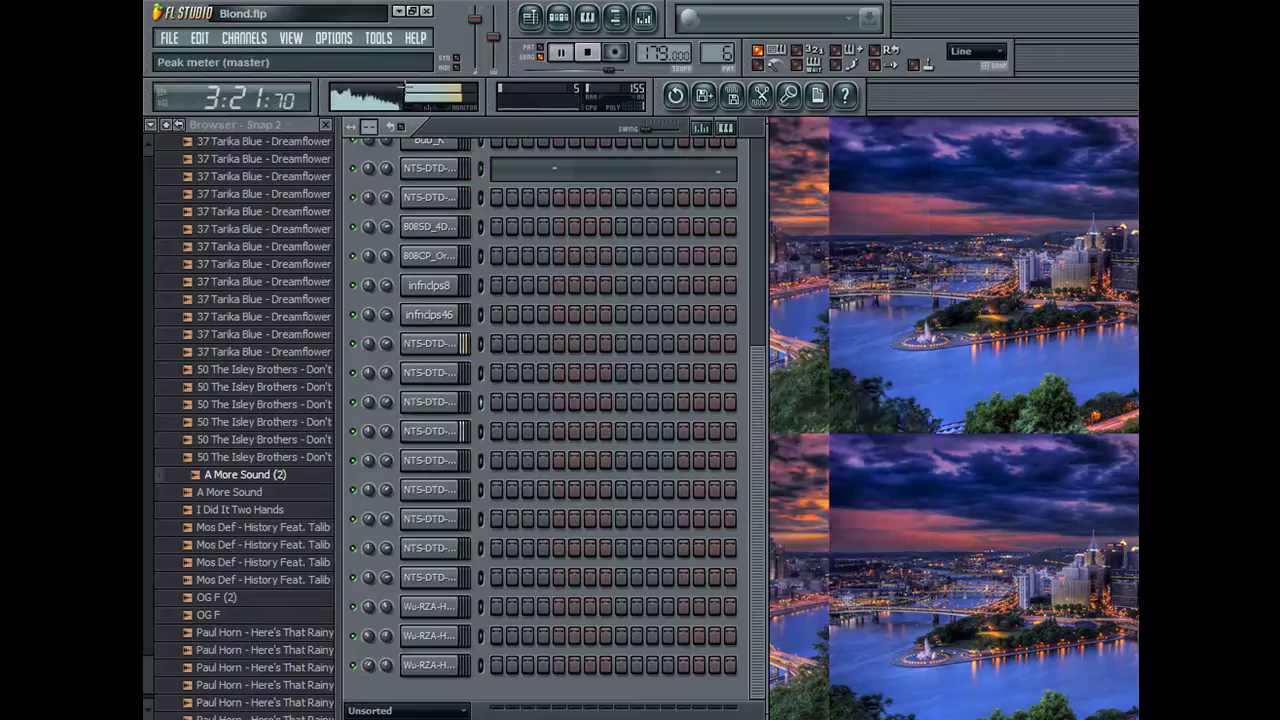
Step: Save the Blond.flp project at the end of the song's fade-out and stop playback
{"action": "key", "text": "ctrl+s"}
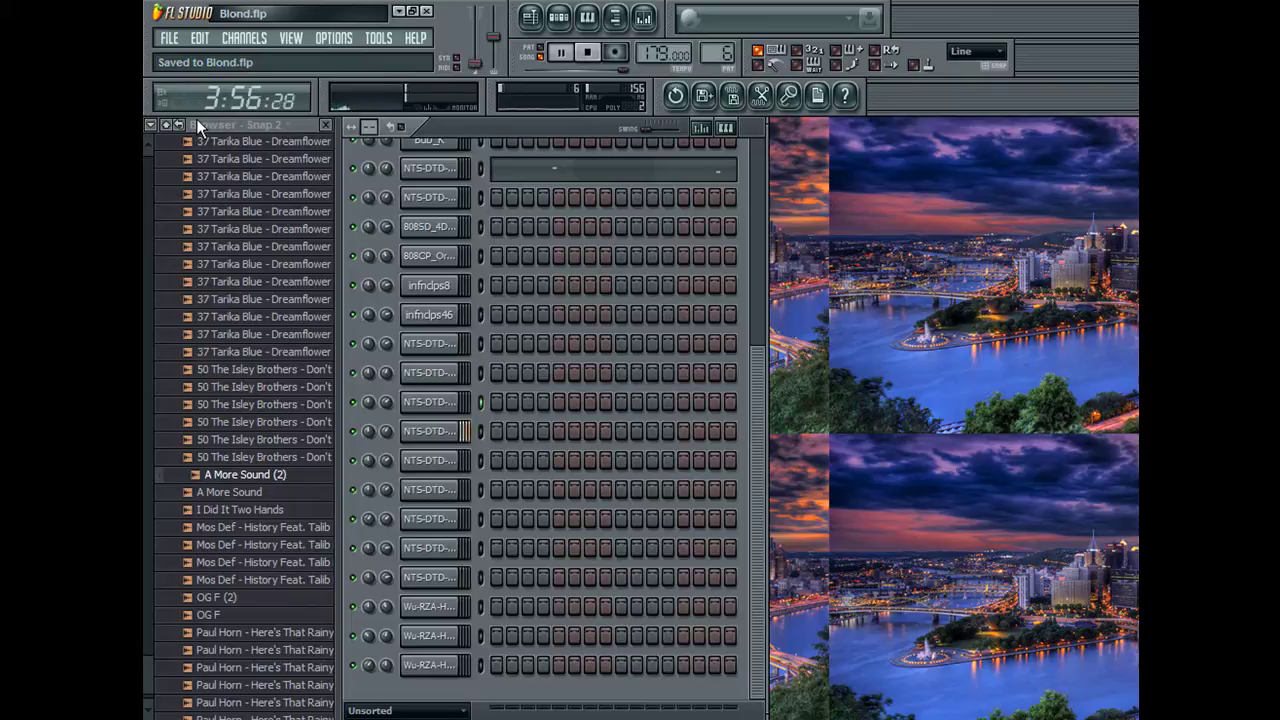
{"action": "key", "text": "space"}
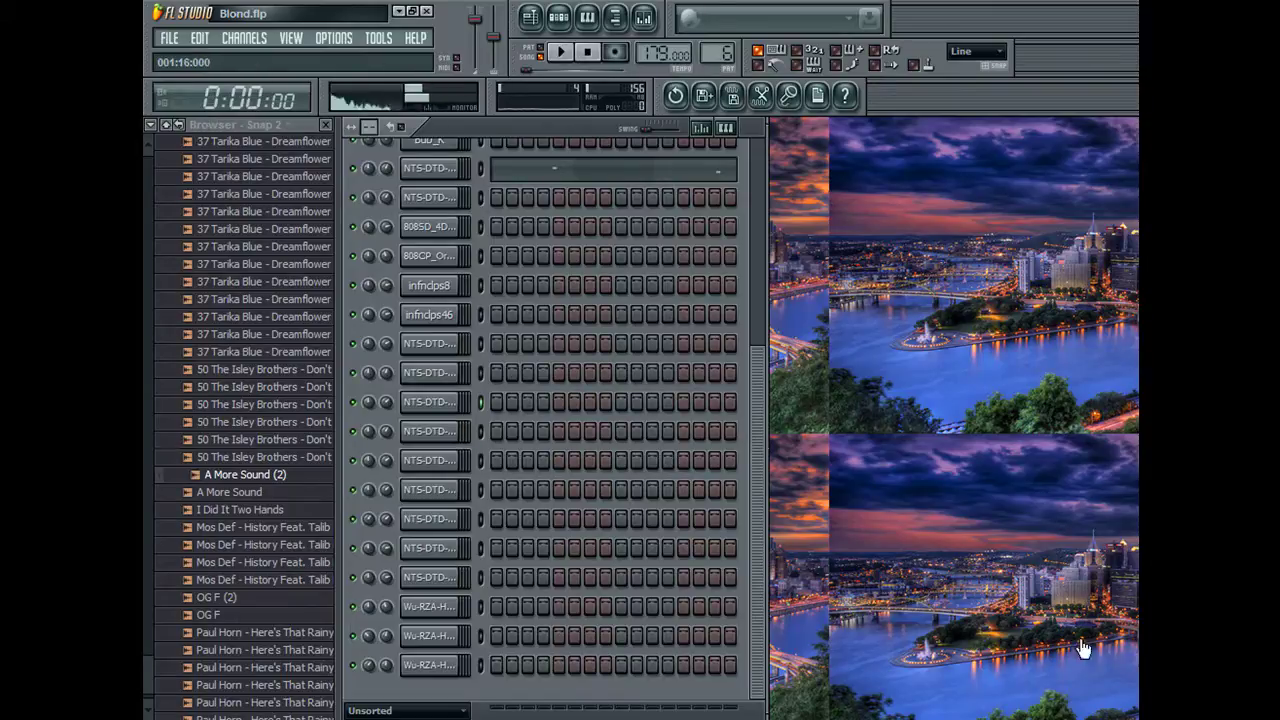